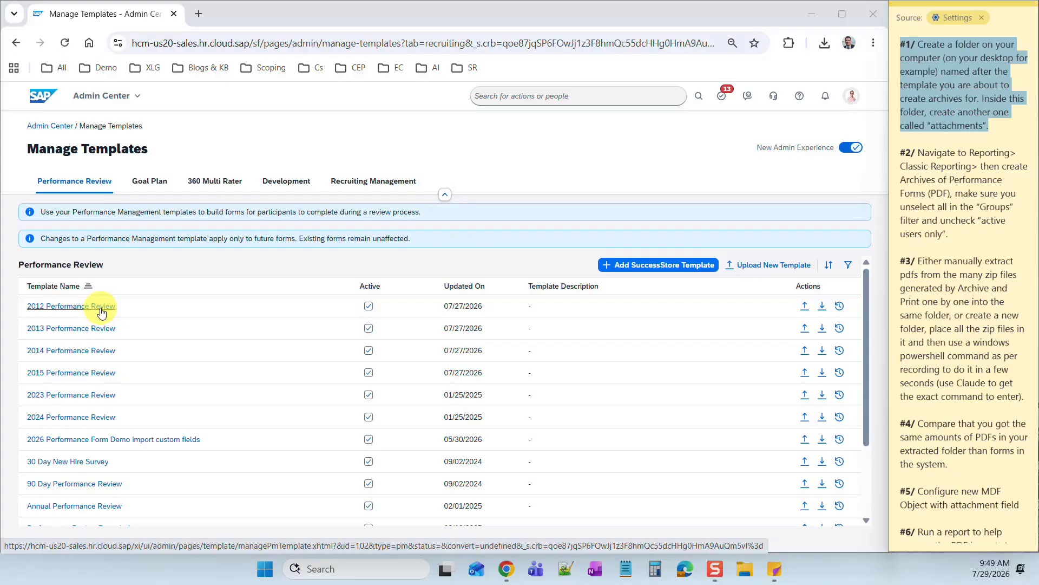
# - Open File Explorer to the Desktop folder
pyautogui.scroll(-4, 990, 316)
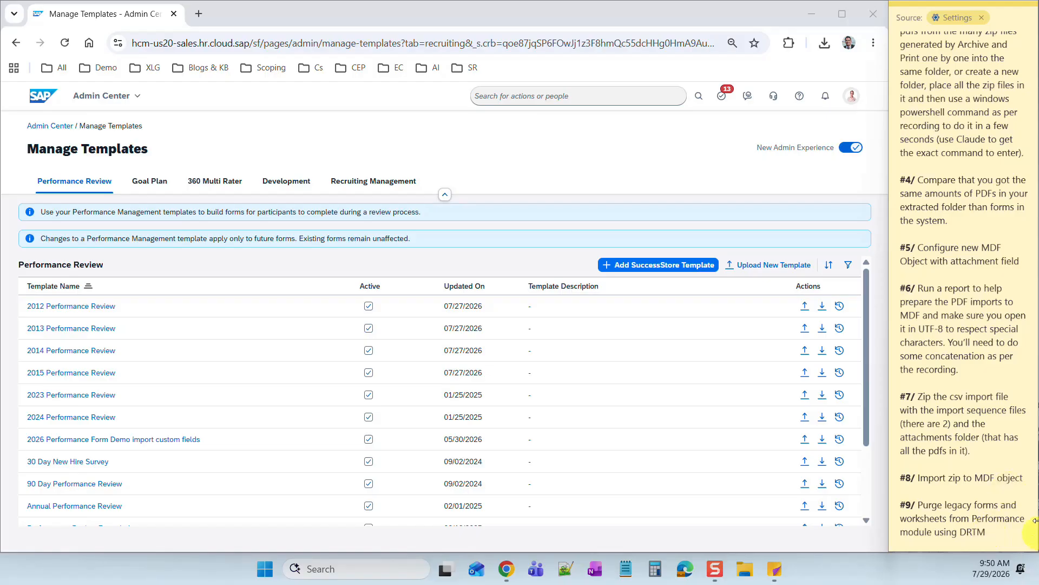
pyautogui.scroll(5, 991, 278)
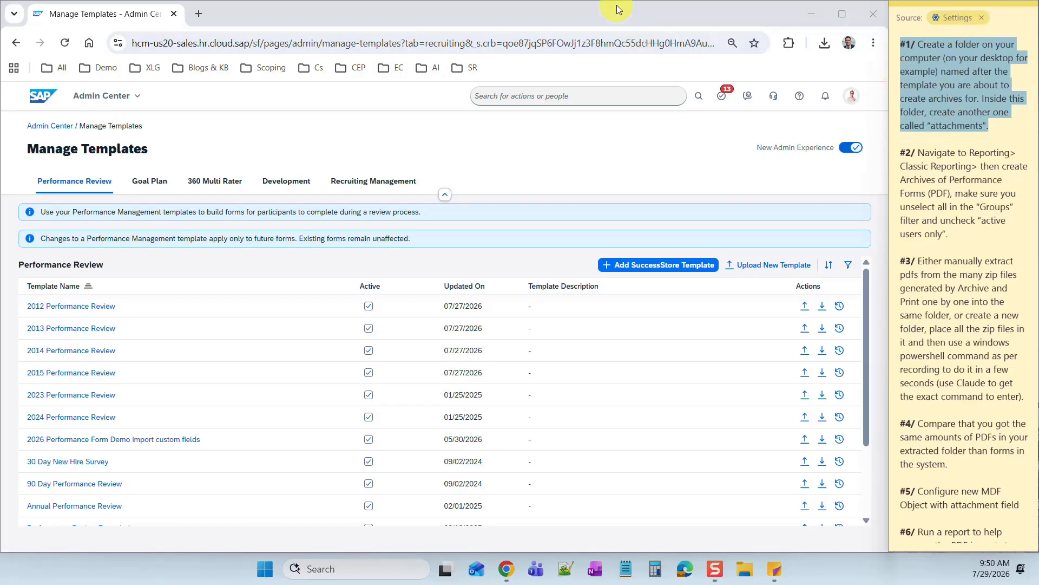
pyautogui.scroll(-5, 997, 362)
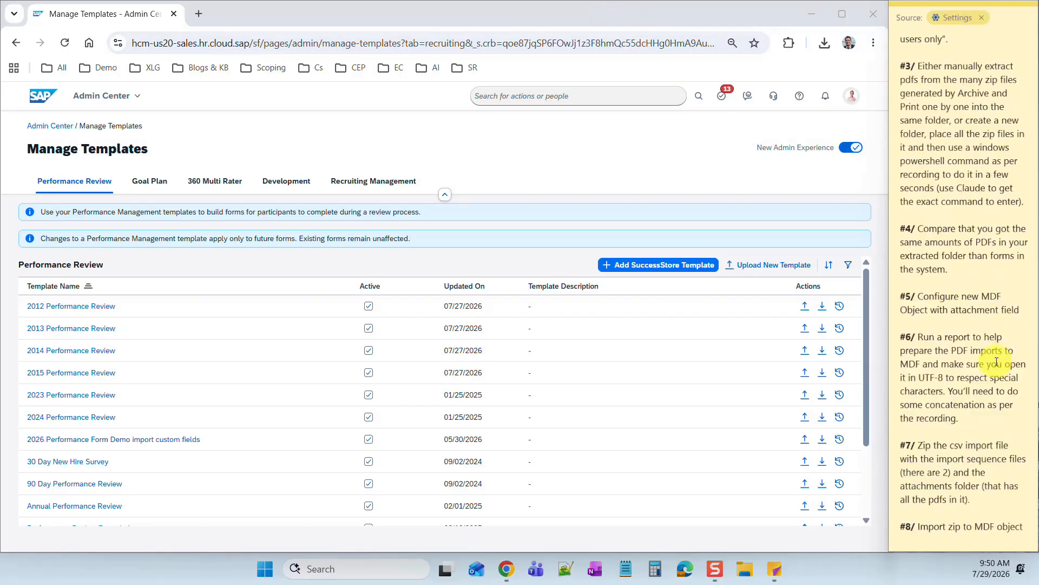
pyautogui.scroll(5, 945, 458)
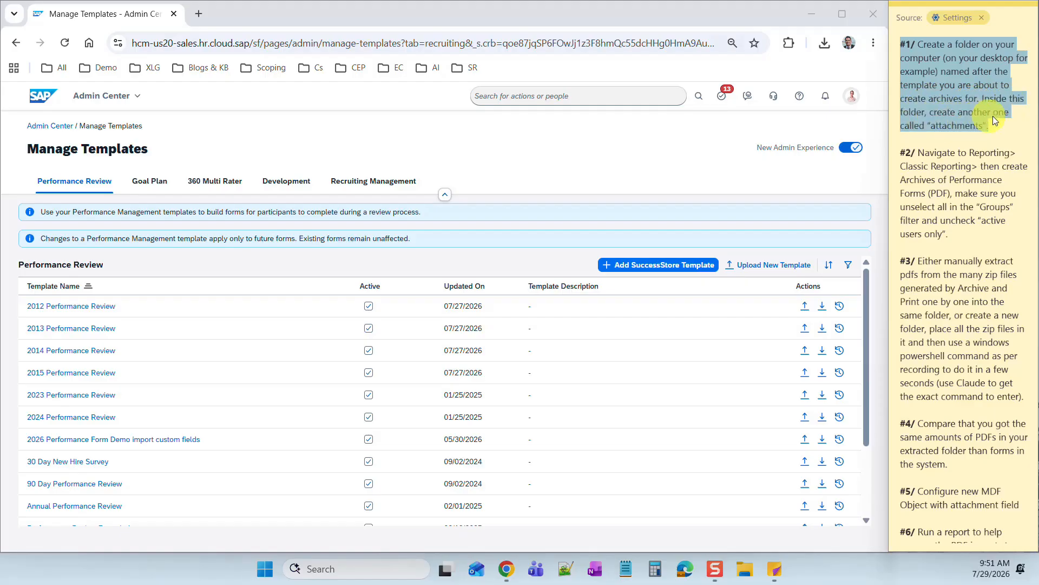
pyautogui.click(714, 577)
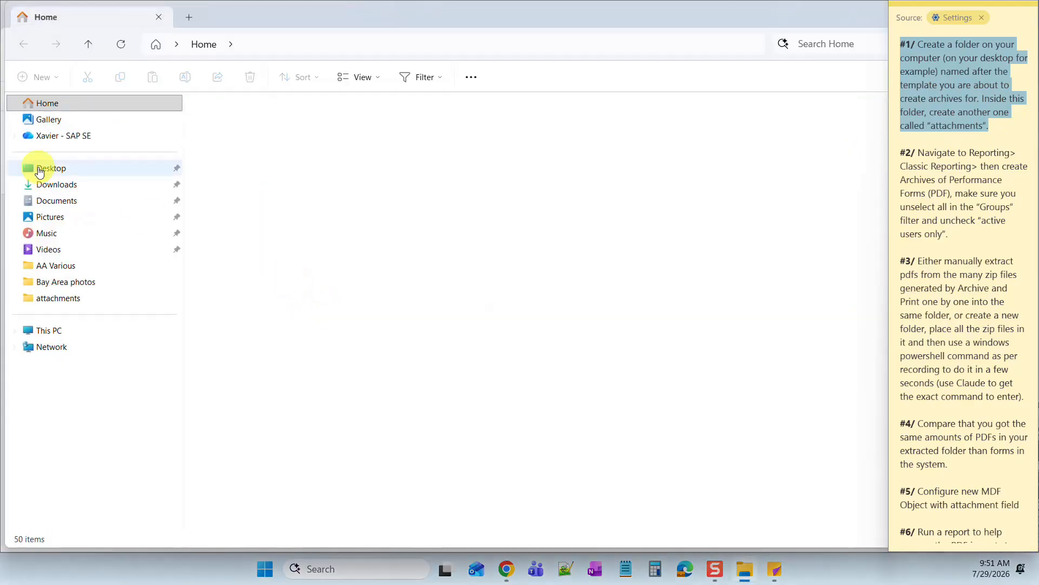
pyautogui.click(47, 170)
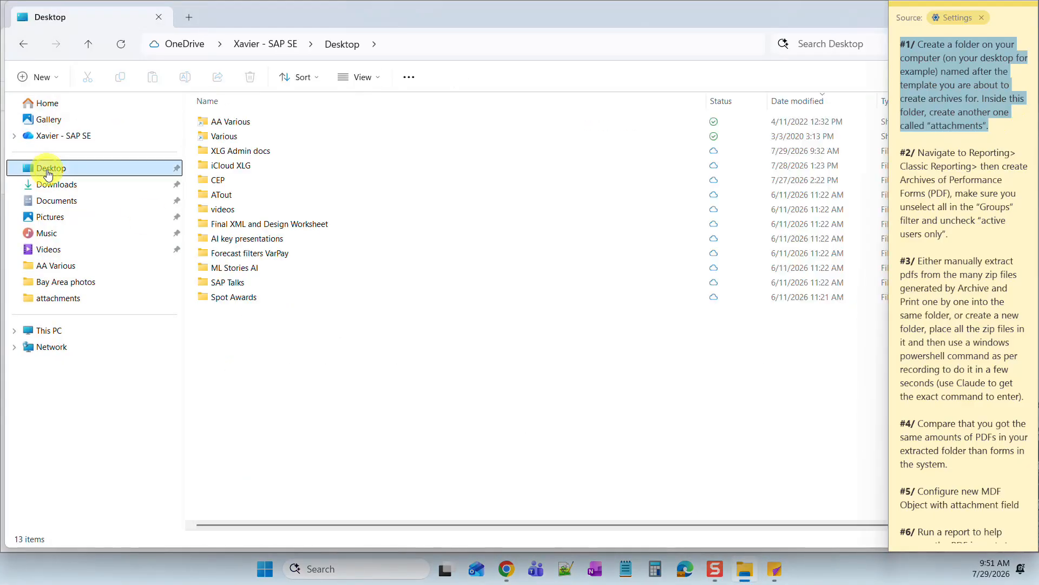
# - Create a new Desktop folder named '2012 Performance Reviews'
pyautogui.rightClick(280, 348)
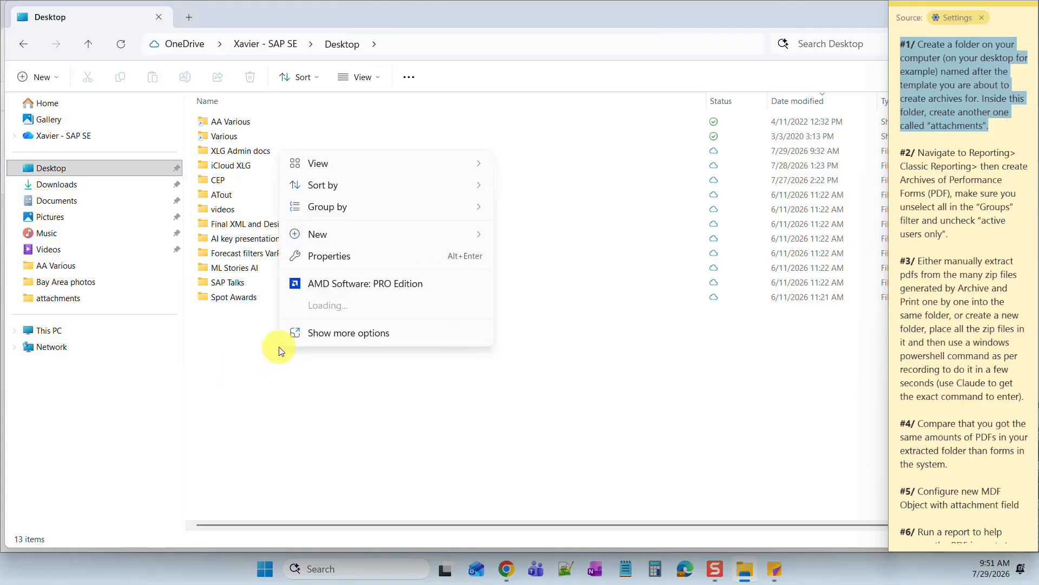
pyautogui.moveTo(330, 238)
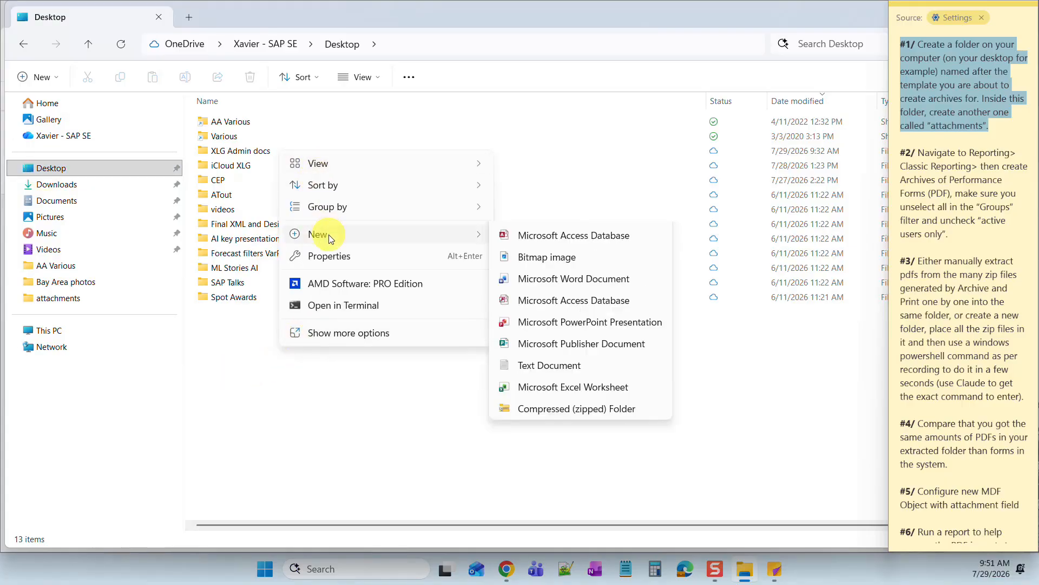
pyautogui.click(550, 239)
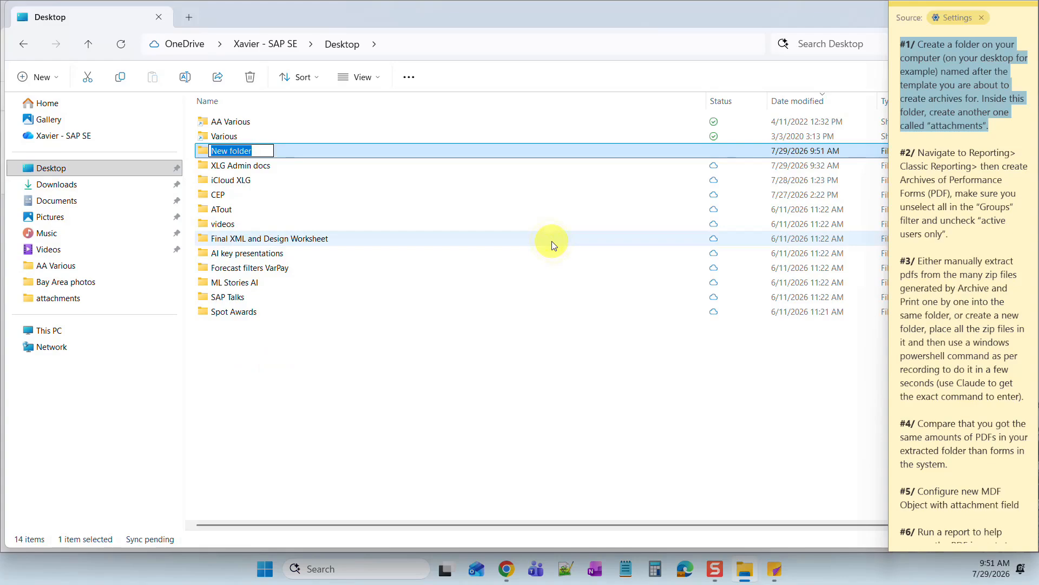
pyautogui.write('2012')
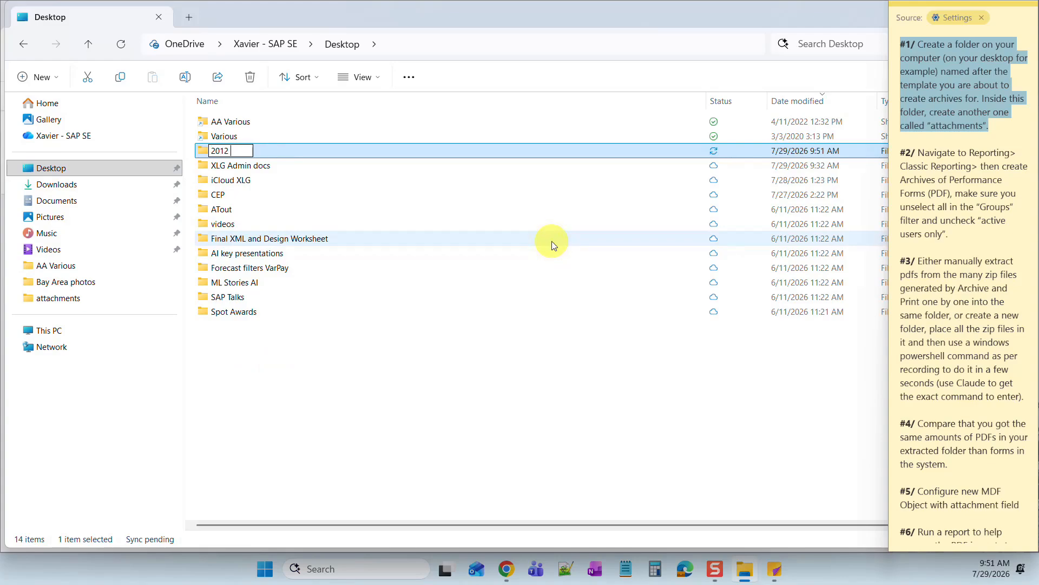
pyautogui.write(' Oer')
pyautogui.press('BackSpace')
pyautogui.press('BackSpace')
pyautogui.press('BackSpace')
pyautogui.write('pe')
pyautogui.press('BackSpace')
pyautogui.press('BackSpace')
pyautogui.write('Performance')
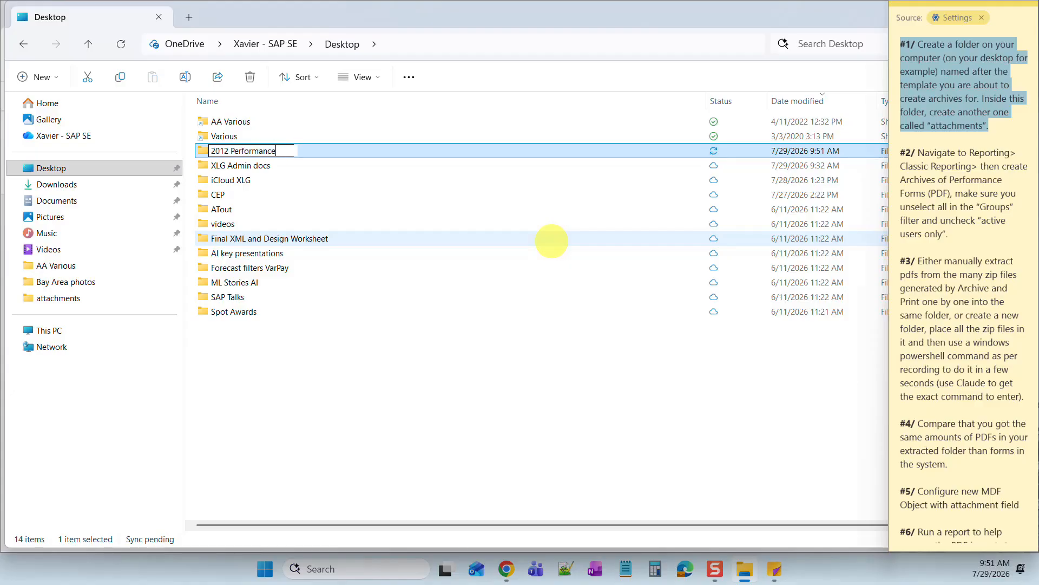
pyautogui.write(' Reviews')
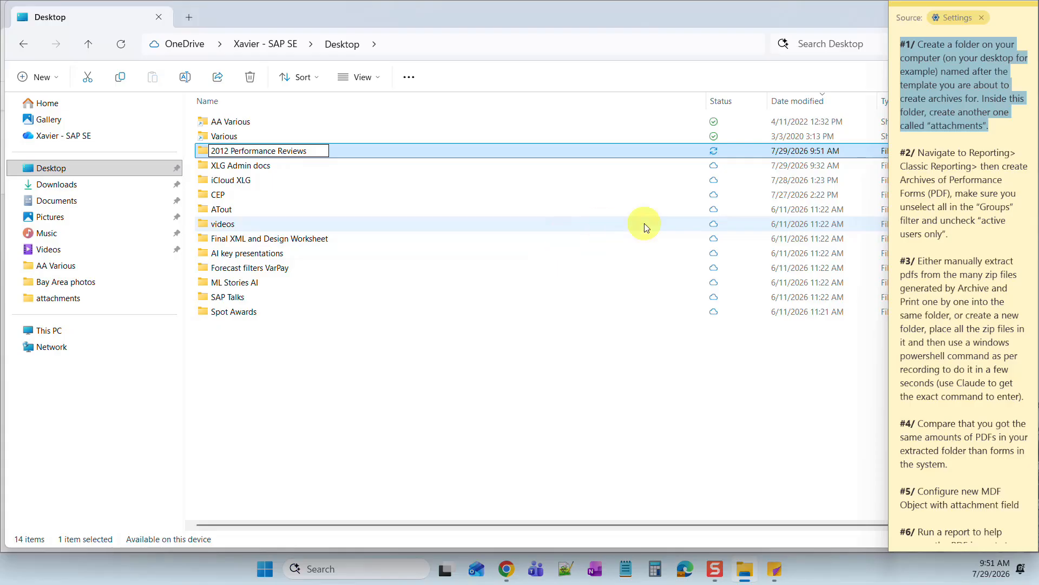
pyautogui.click(507, 403)
# - Rename the folder to '2012 Performance Review' by dropping the trailing s
pyautogui.moveTo(379, 14); pyautogui.dragTo(559, 78)
pyautogui.click(486, 220)
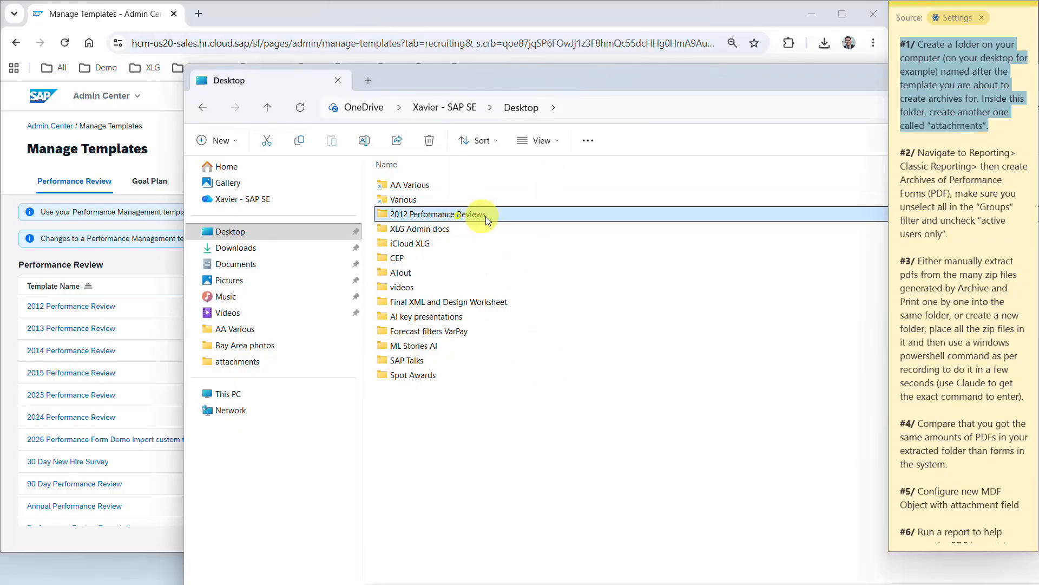
pyautogui.click(486, 219)
pyautogui.click(487, 217)
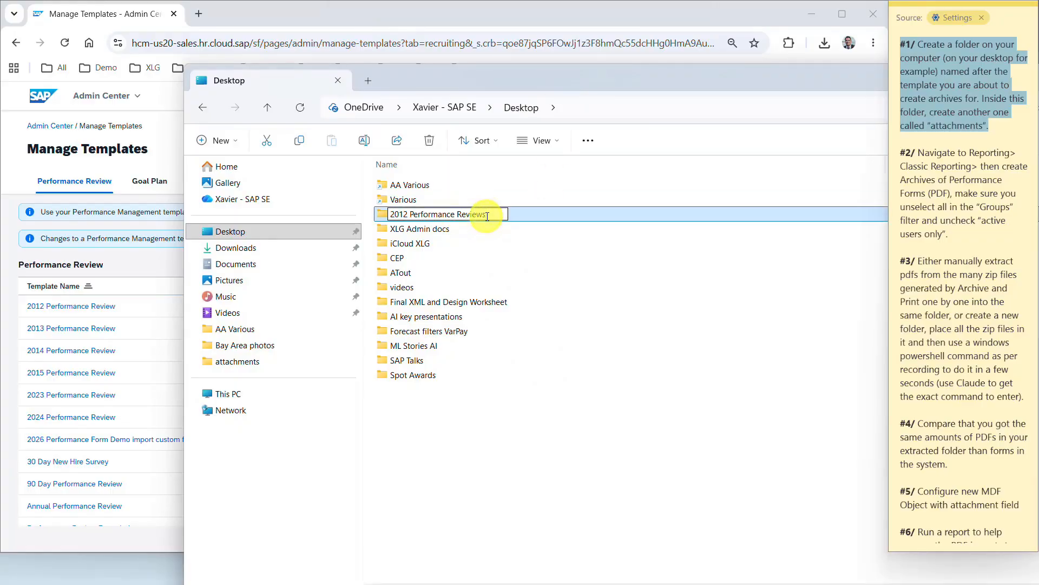
pyautogui.press('BackSpace')
pyautogui.press('Return')
# - Inside '2012 Performance Review', create an empty 'attachments' subfolder
pyautogui.doubleClick(486, 216)
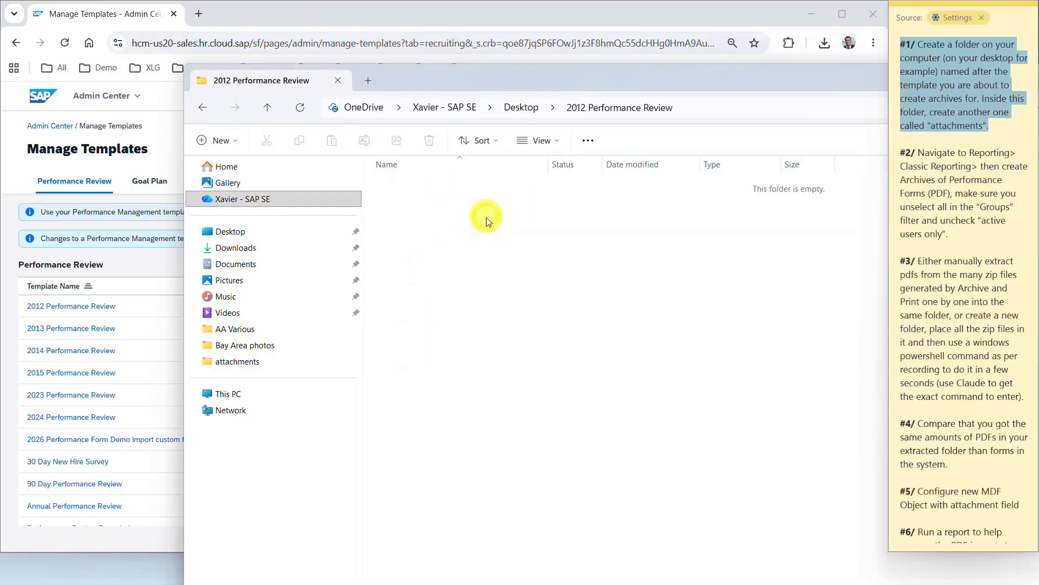
pyautogui.rightClick(483, 244)
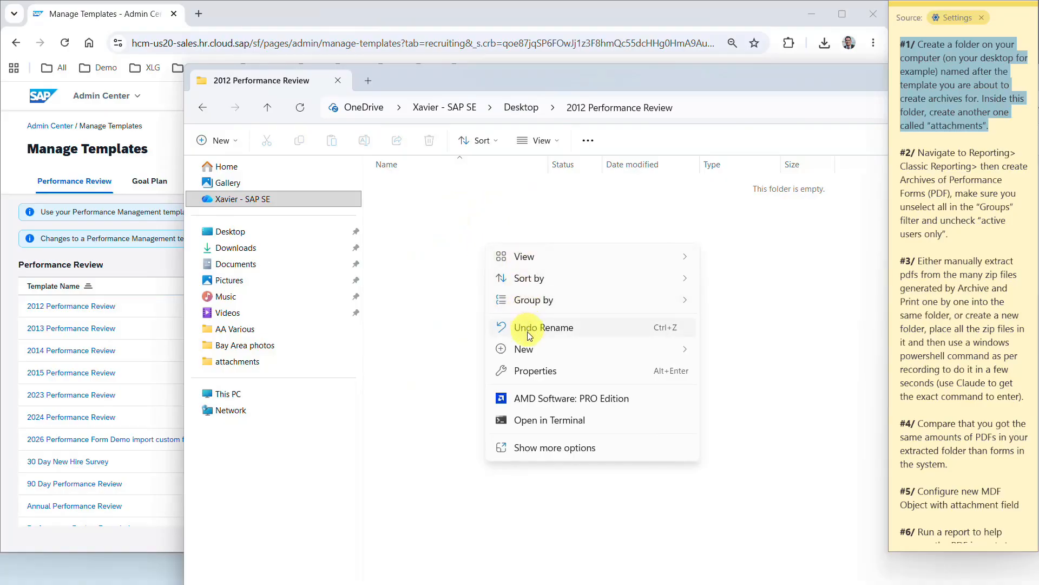
pyautogui.moveTo(531, 350)
pyautogui.click(753, 109)
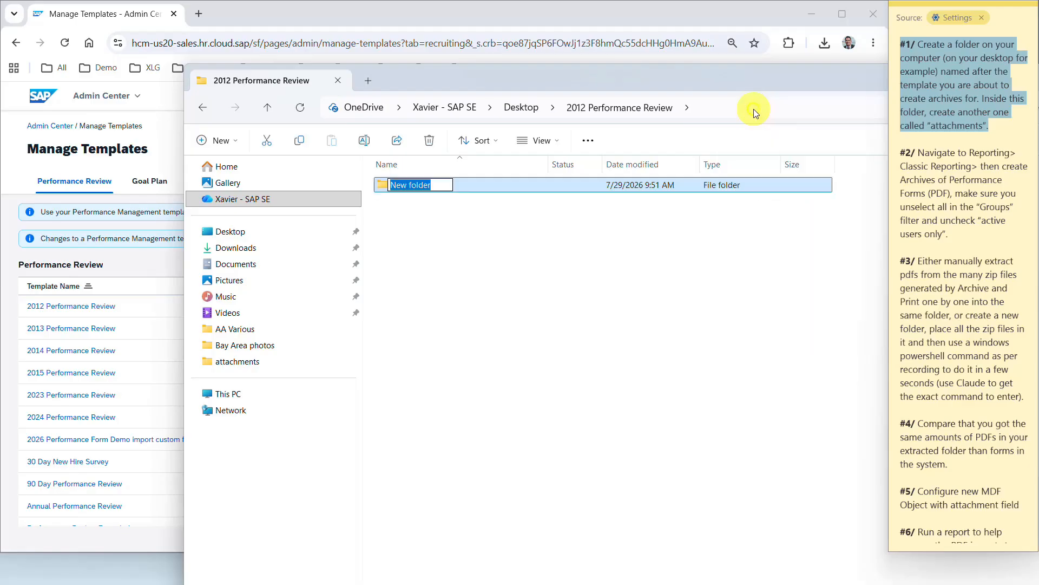
pyautogui.write('attachments')
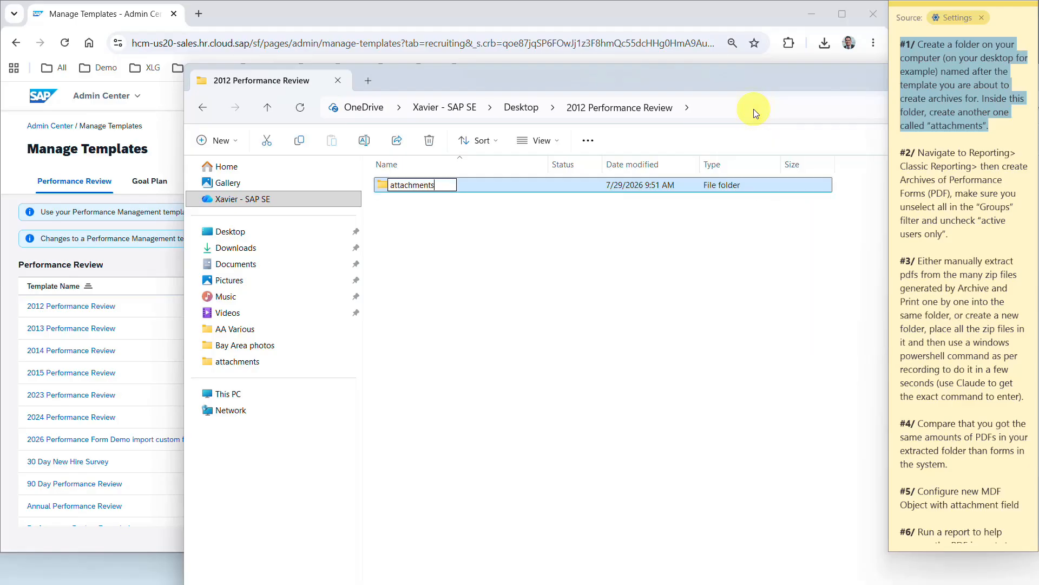
pyautogui.click(644, 321)
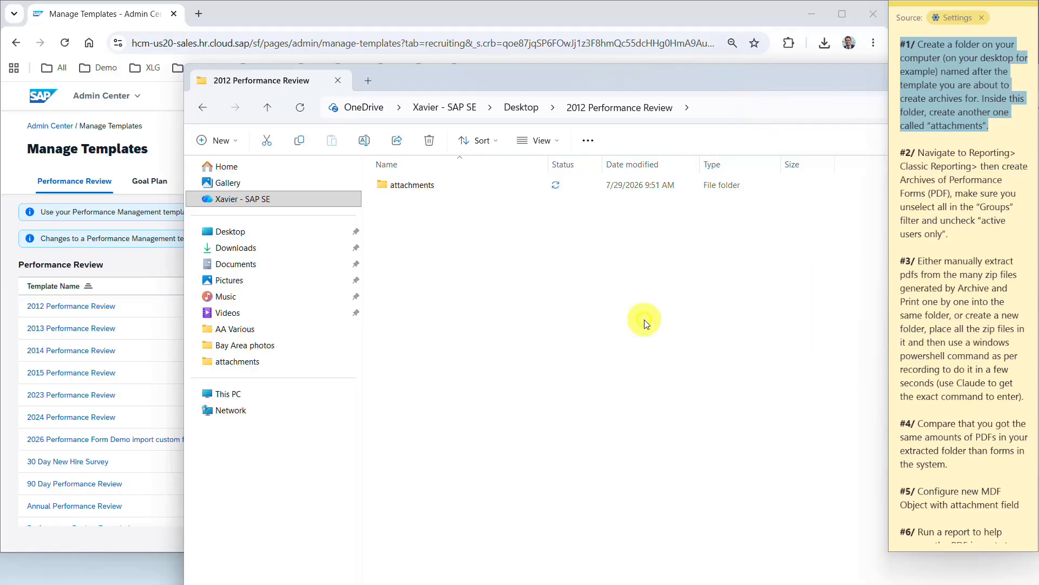
pyautogui.moveTo(622, 80); pyautogui.dragTo(232, 61)
# - Close the File Explorer window and mark step #2 in the instructions note
pyautogui.click(807, 57)
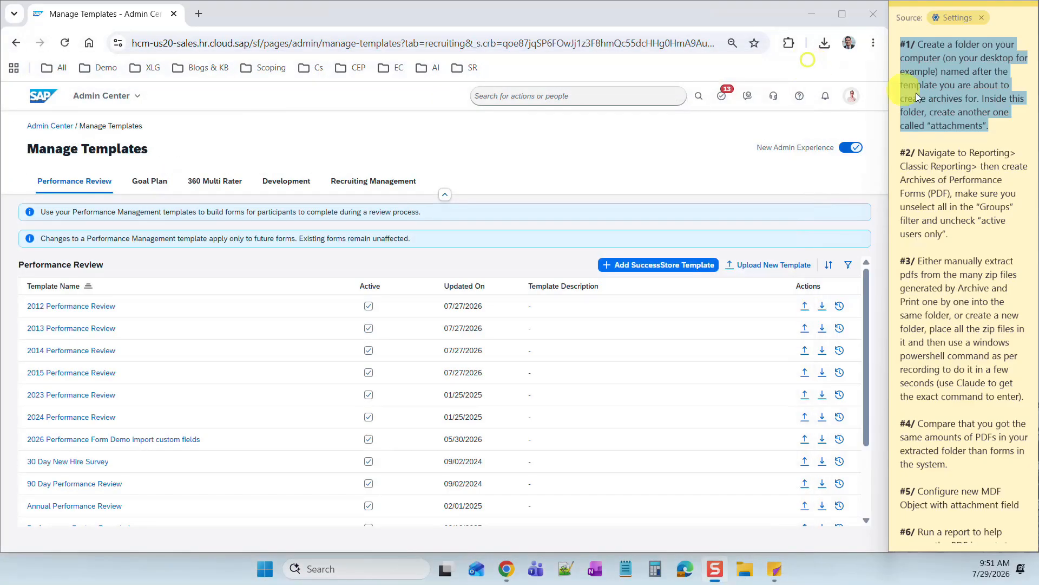
pyautogui.click(935, 153)
pyautogui.moveTo(901, 168); pyautogui.dragTo(967, 250)
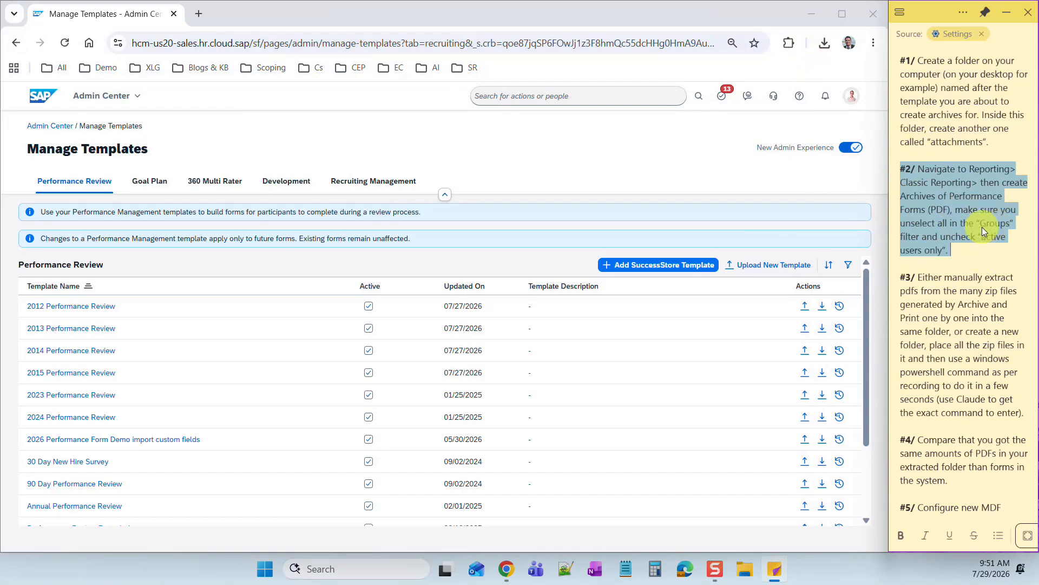
pyautogui.click(962, 252)
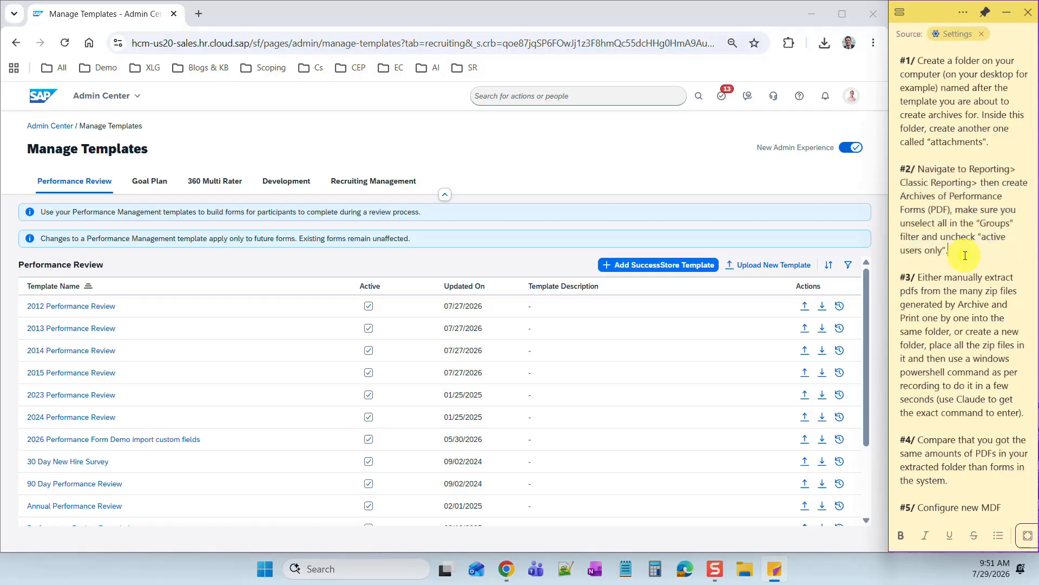
# - Go to Reporting, switch to the classic view, and open Archive & Print under All Reports by Type
pyautogui.click(120, 96)
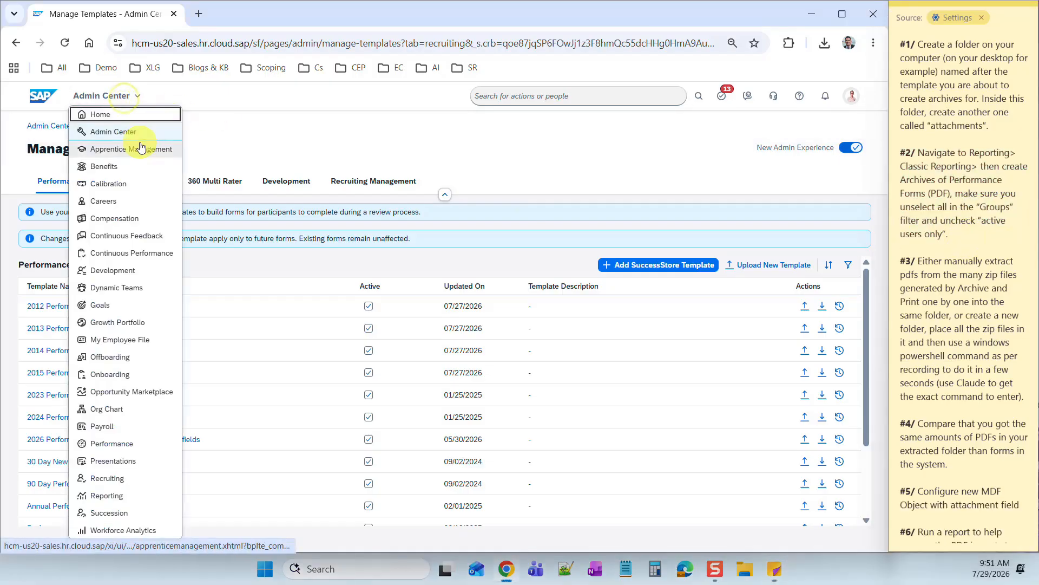
pyautogui.click(107, 478)
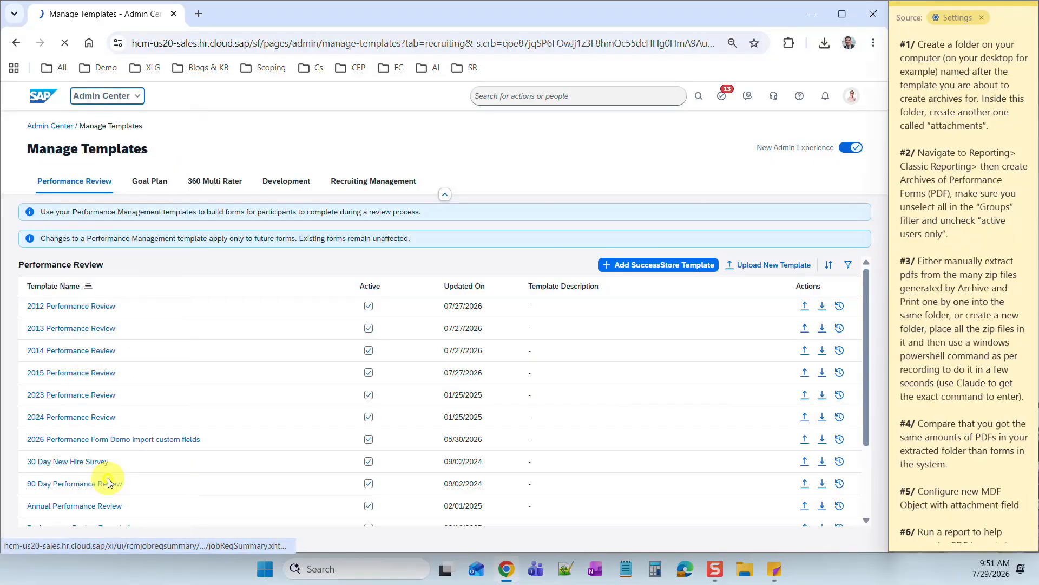
pyautogui.click(103, 96)
pyautogui.click(102, 494)
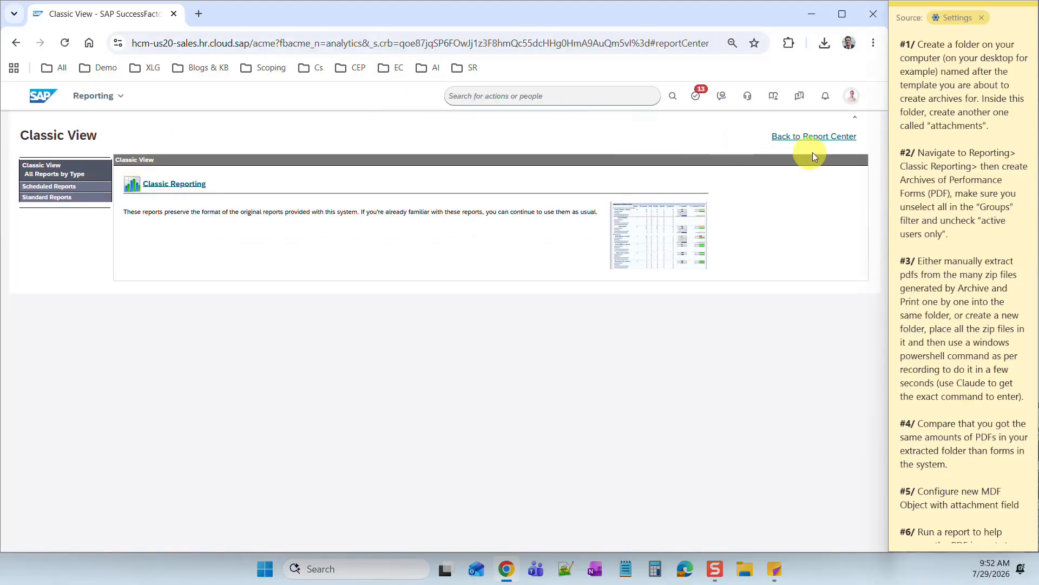
pyautogui.click(822, 142)
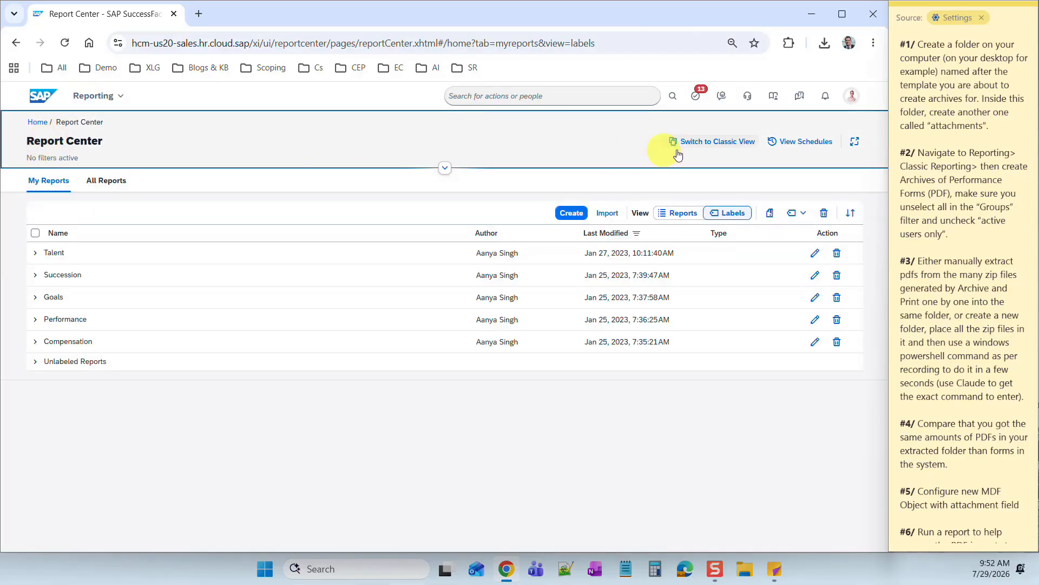
pyautogui.click(704, 143)
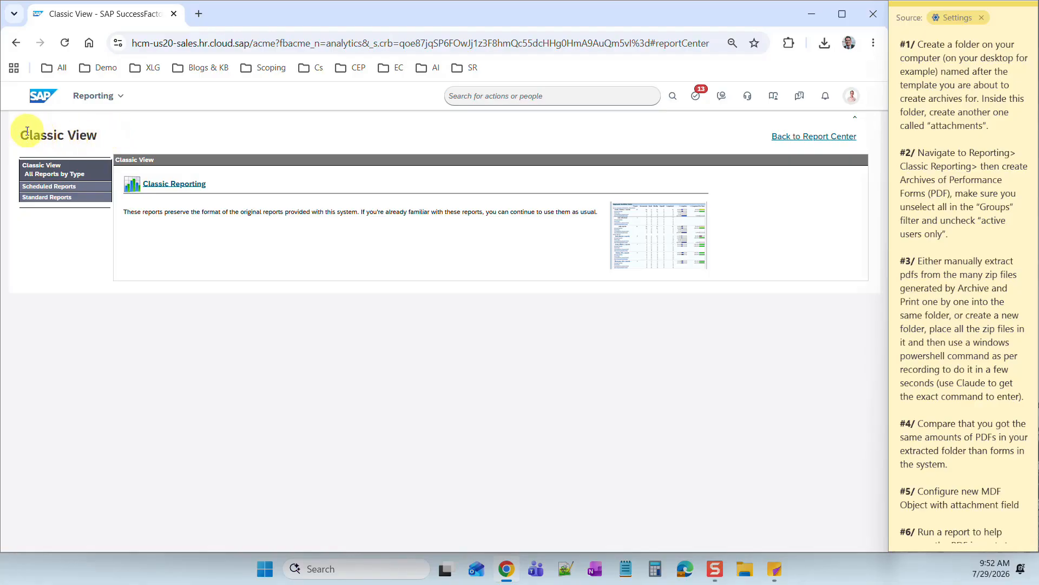
pyautogui.click(56, 179)
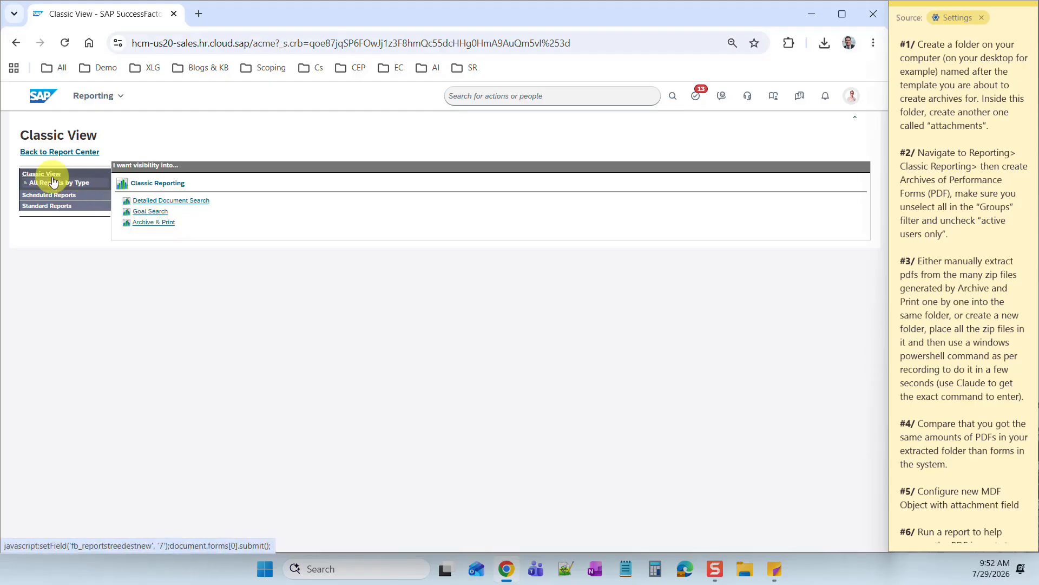
pyautogui.click(152, 223)
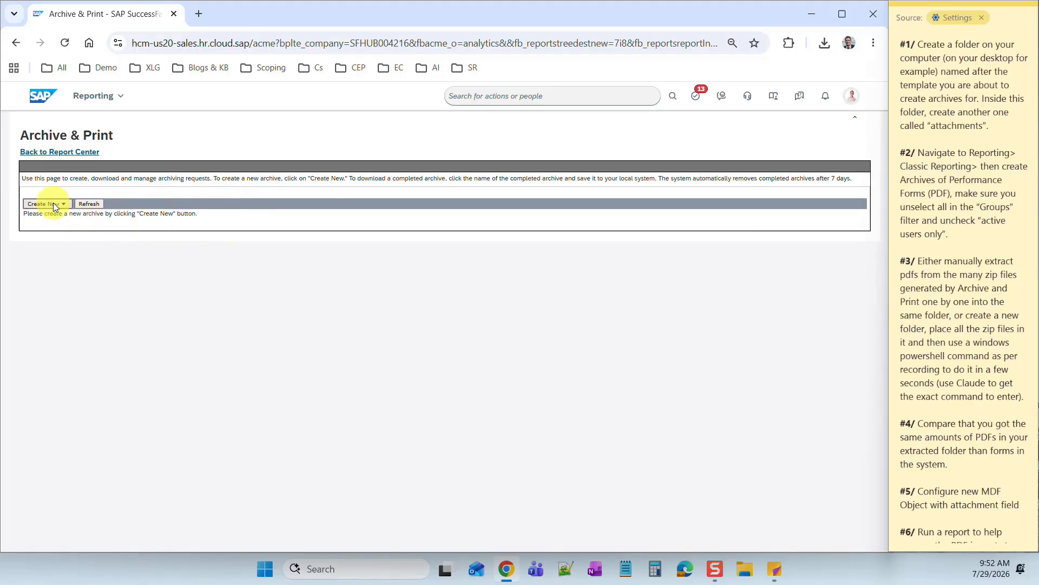
# - Start a new document archive and pick 2012 Performance Review from the Documents list
pyautogui.click(63, 204)
pyautogui.click(64, 217)
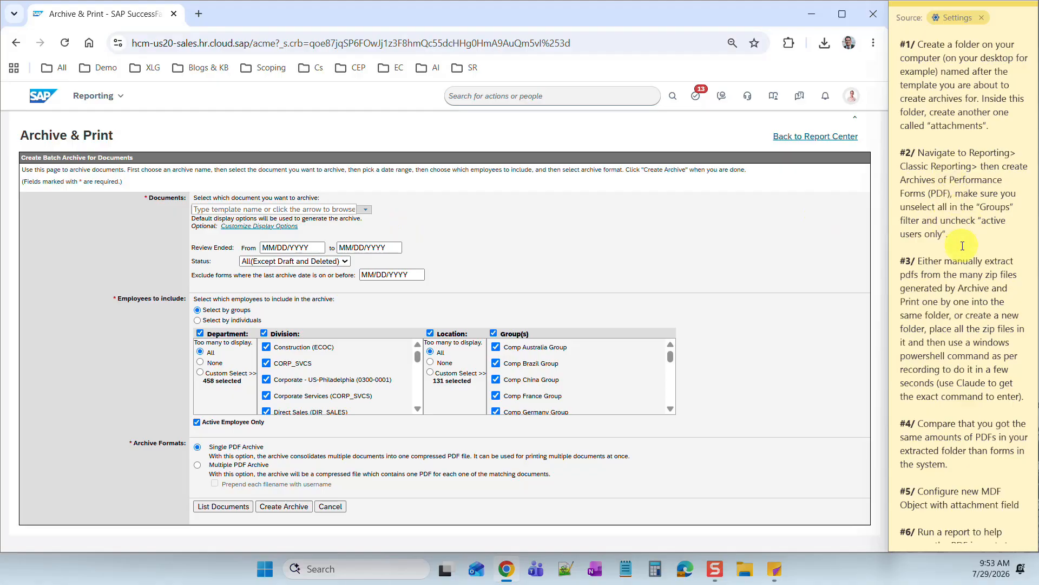
pyautogui.moveTo(962, 248); pyautogui.dragTo(994, 251)
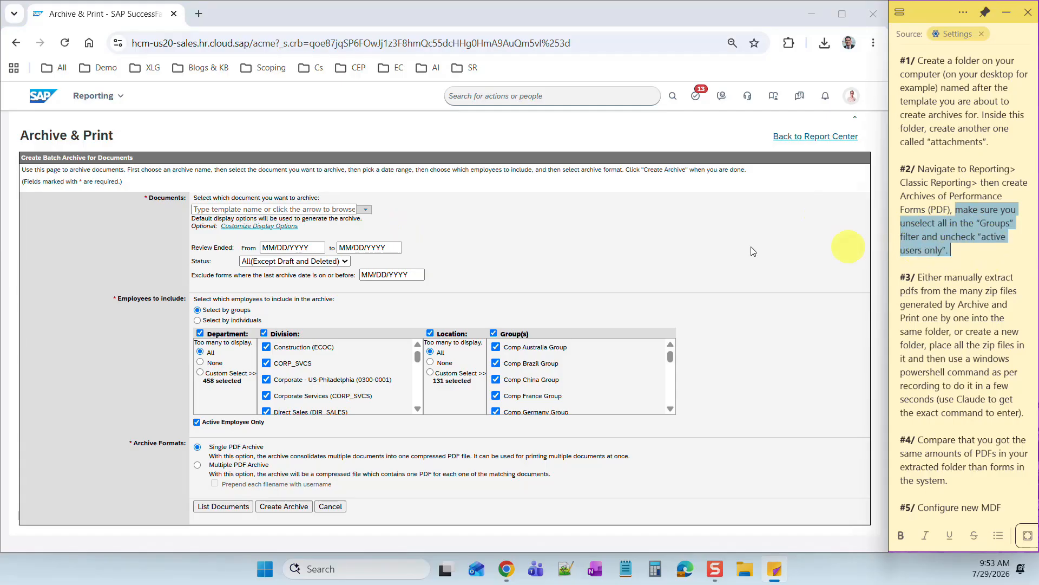
pyautogui.click(363, 215)
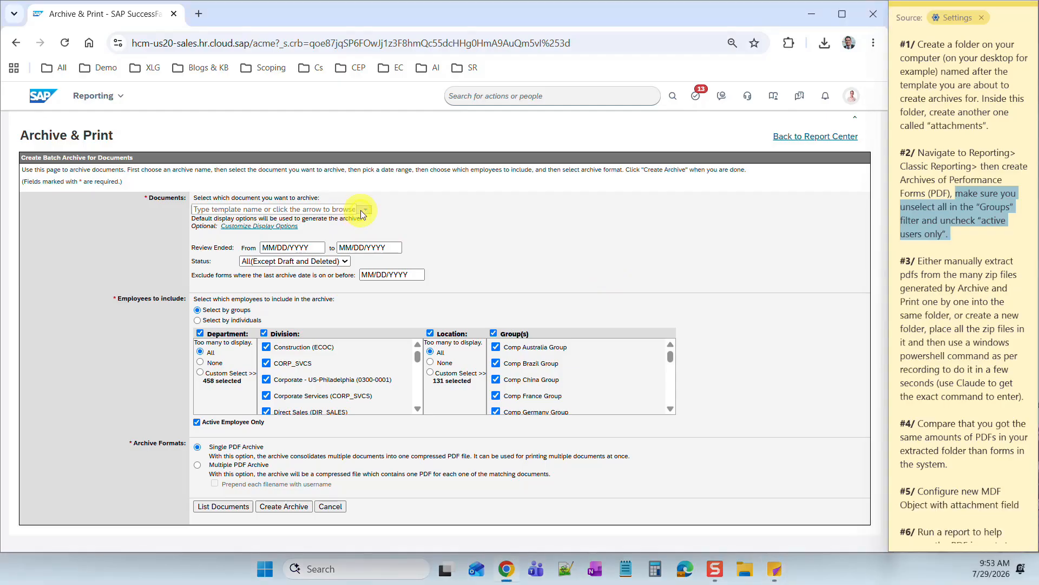
pyautogui.click(368, 212)
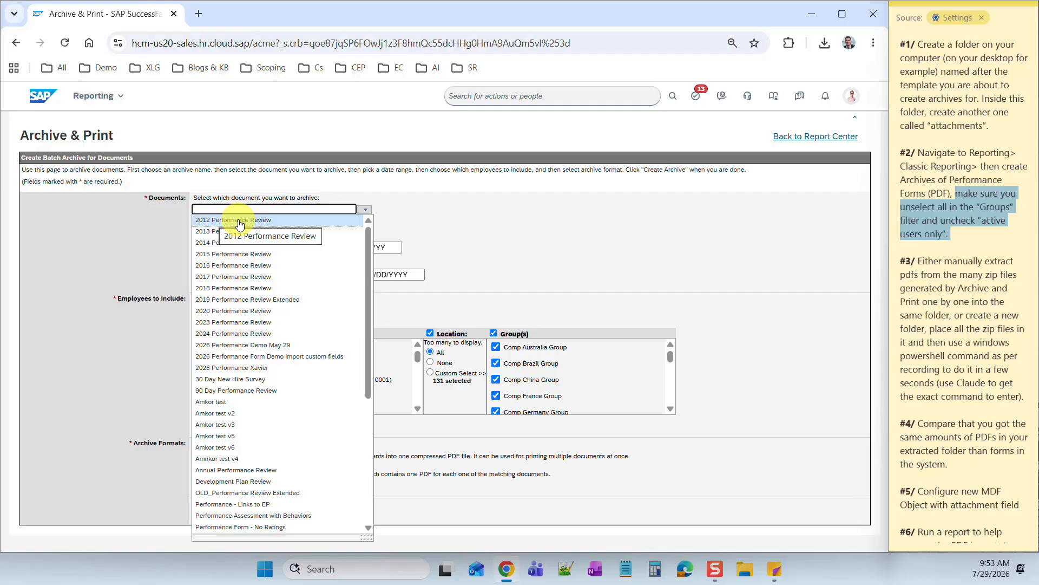
pyautogui.click(240, 221)
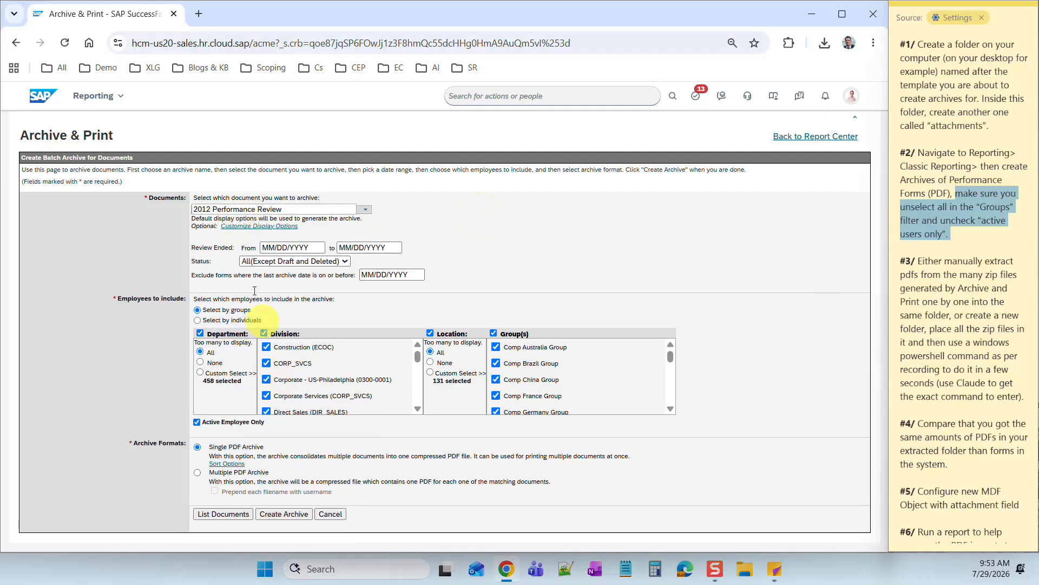
pyautogui.click(248, 230)
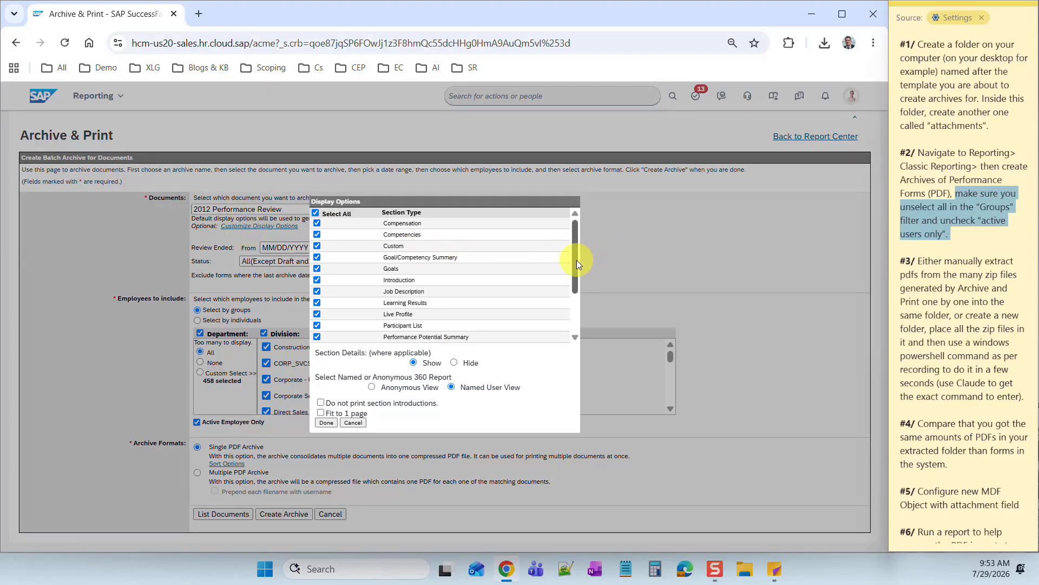
pyautogui.moveTo(577, 259)
pyautogui.mouseDown()
pyautogui.moveTo(575, 311)
pyautogui.moveTo(568, 254)
pyautogui.mouseUp()
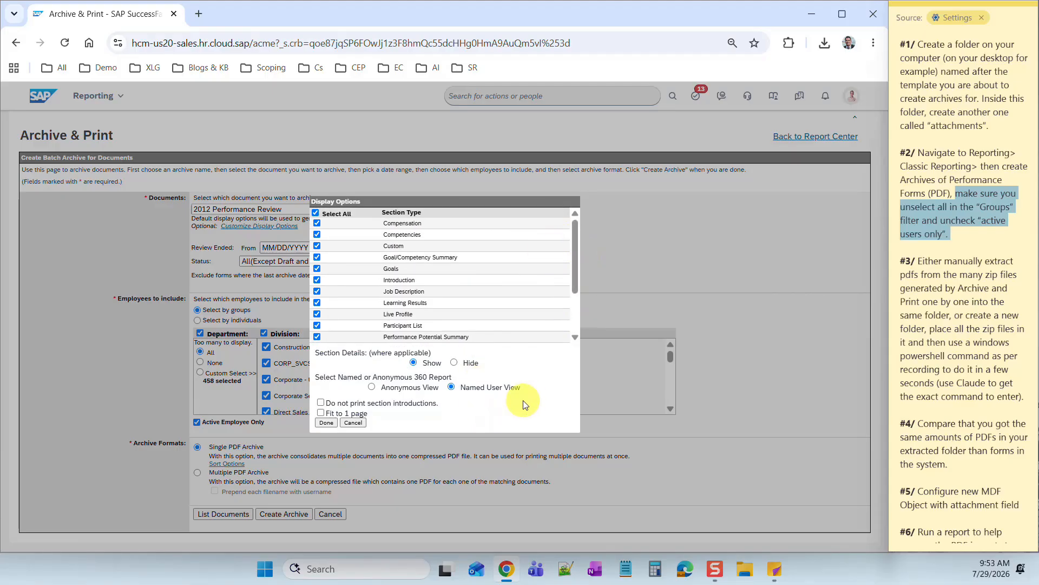
pyautogui.click(352, 422)
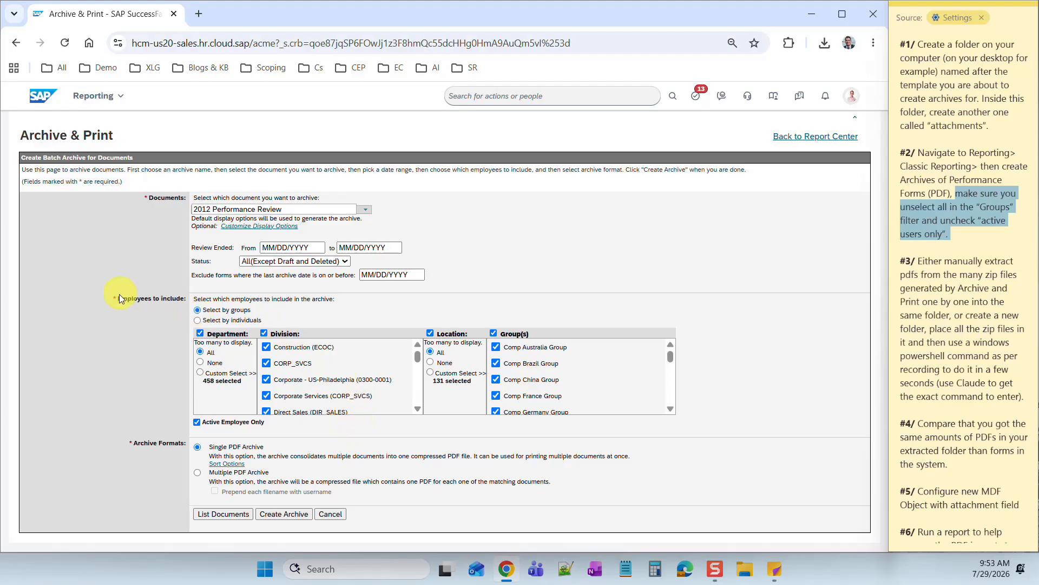
# - Keep Select by groups and uncheck the Group(s) header checkbox to deselect all groups
pyautogui.click(205, 314)
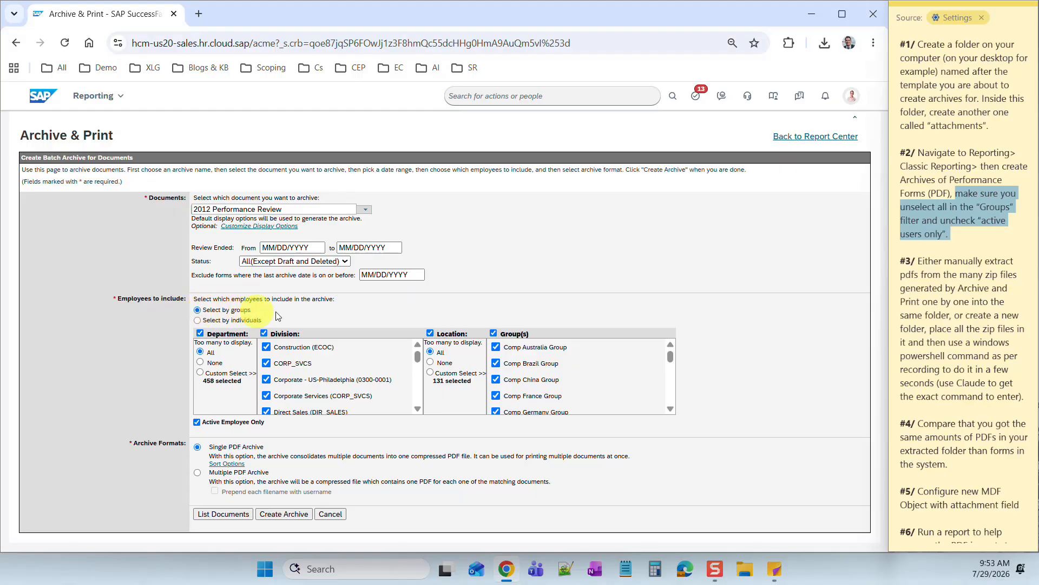
pyautogui.click(493, 334)
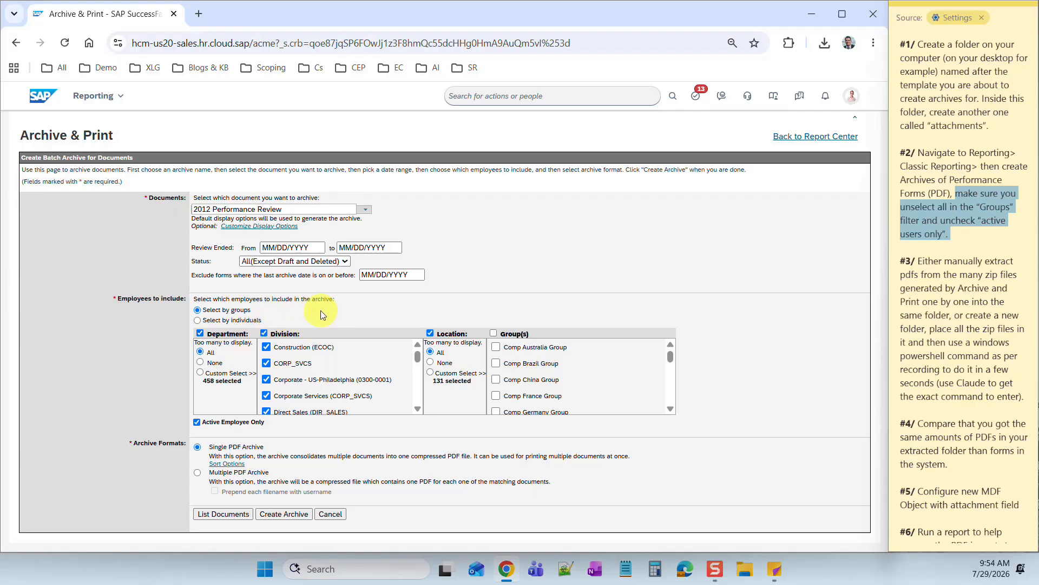
# - Uncheck Active Employee Only and choose Multiple PDF Archive as the format
pyautogui.click(197, 423)
pyautogui.click(198, 473)
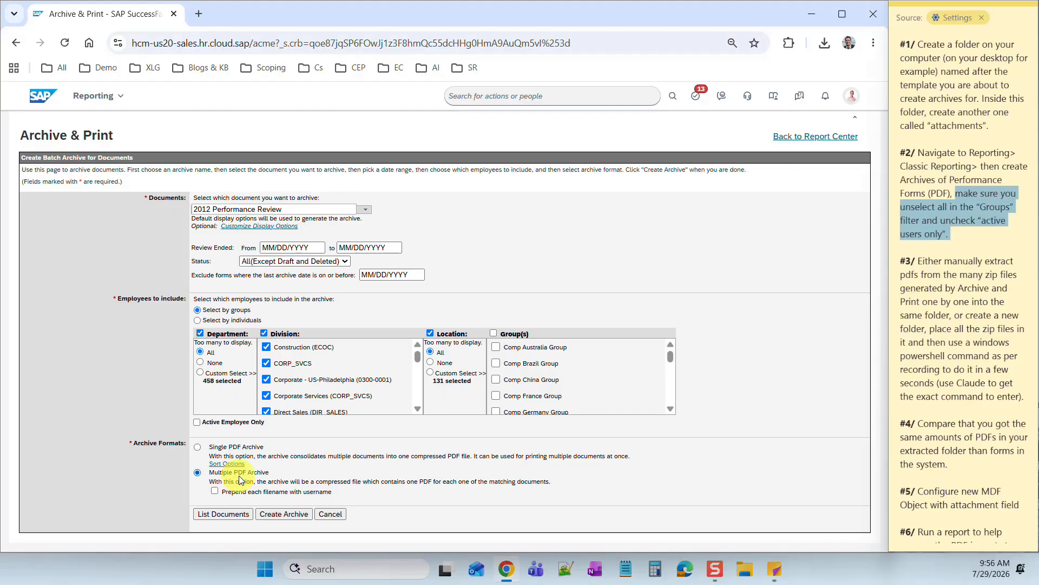
# - Launch Create Archive and enter the archive name All2012PerformanceForms
pyautogui.click(295, 515)
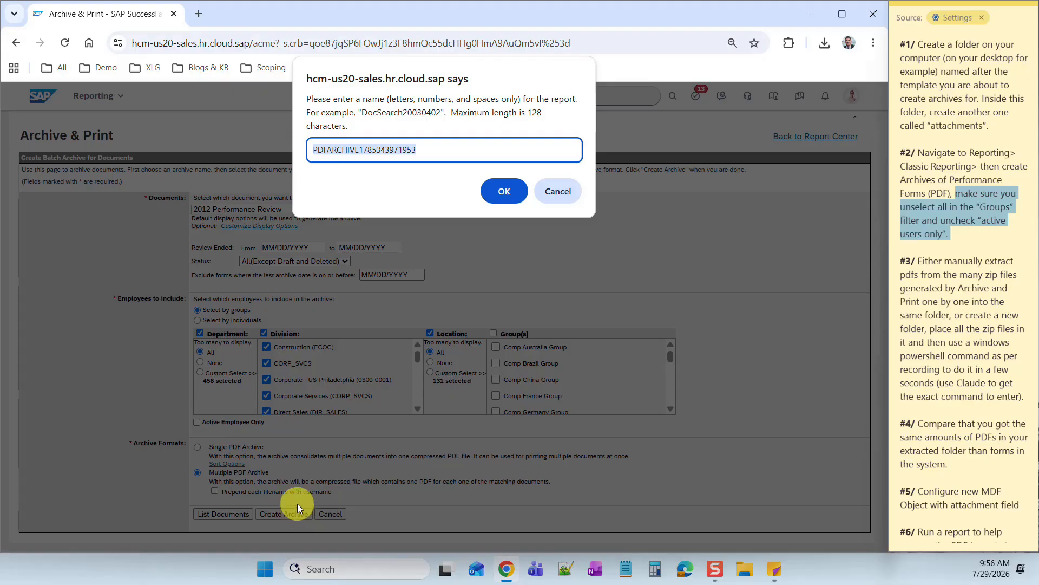
pyautogui.write('All202')
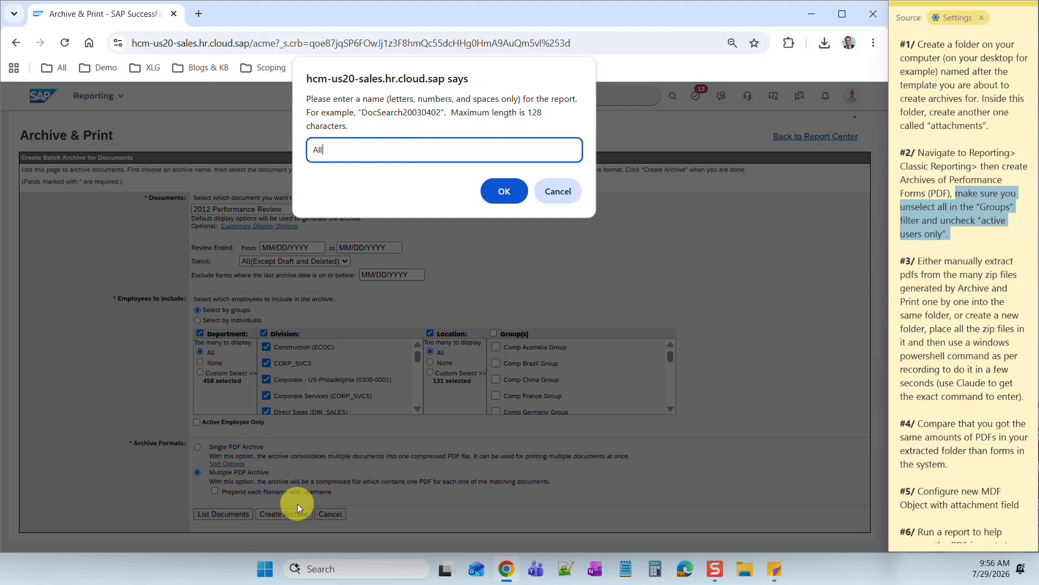
pyautogui.press('BackSpace')
pyautogui.write('12Perf')
pyautogui.press('BackSpace')
pyautogui.press('BackSpace')
pyautogui.press('BackSpace')
pyautogui.press('BackSpace')
pyautogui.write('PerformanceForms')
# - Submit the All2012PerformanceForms archive request and open the Archive & Print list
pyautogui.click(503, 192)
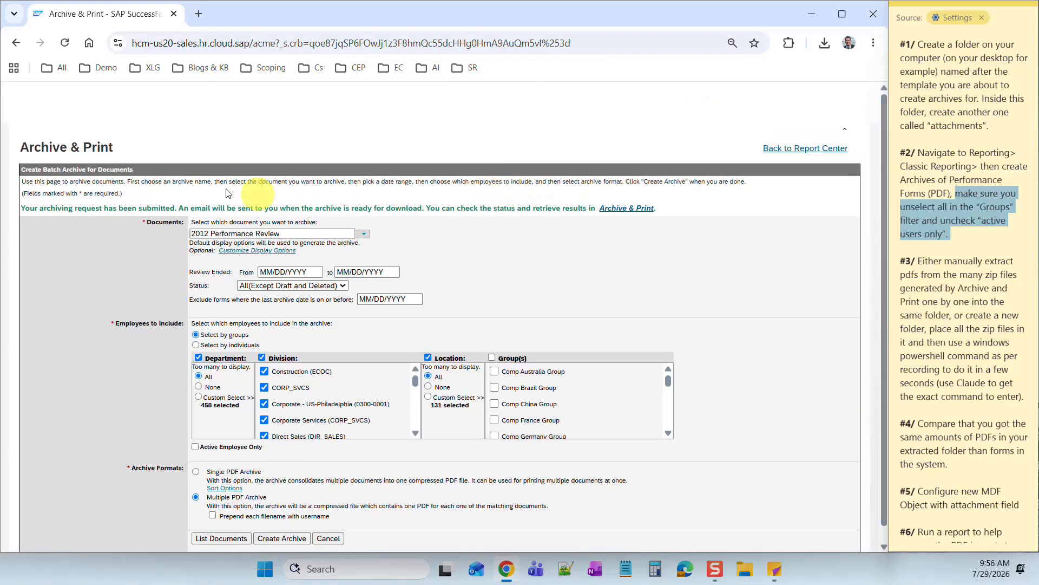
pyautogui.moveTo(36, 196); pyautogui.dragTo(212, 196)
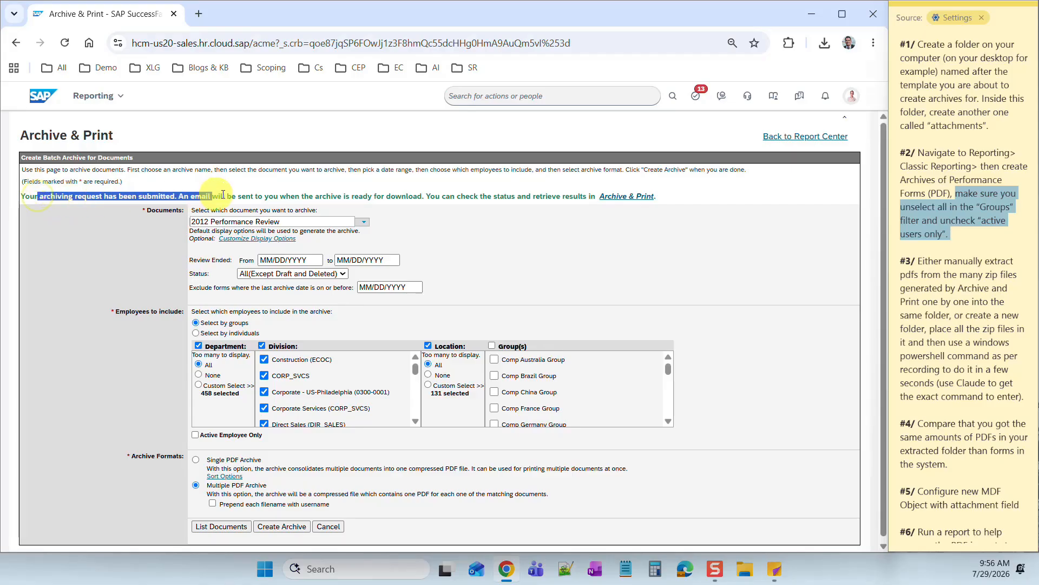
pyautogui.click(626, 200)
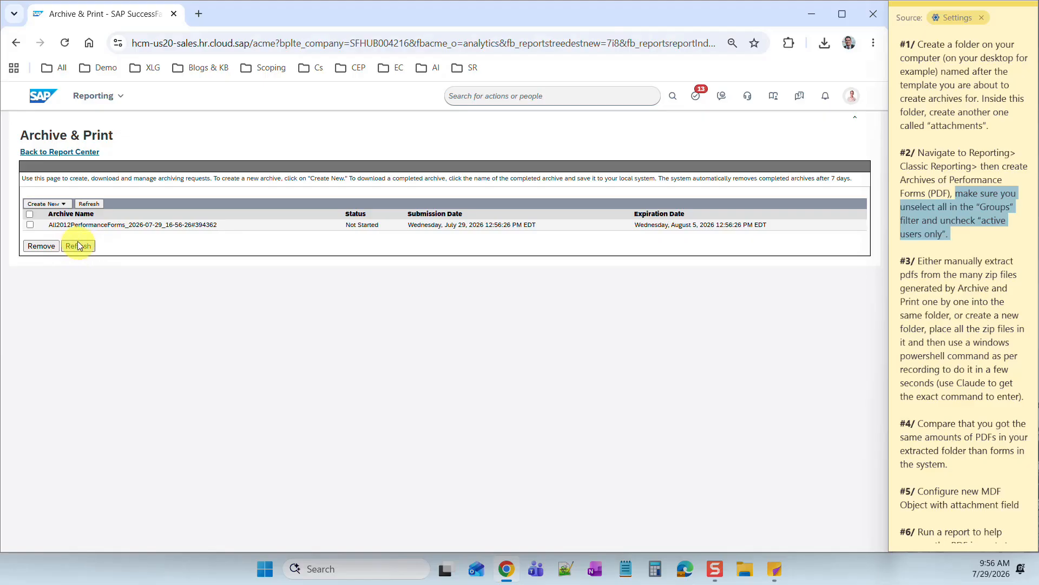
# - Refresh until archive parts show Completed, then download a completed archive zip
pyautogui.click(81, 247)
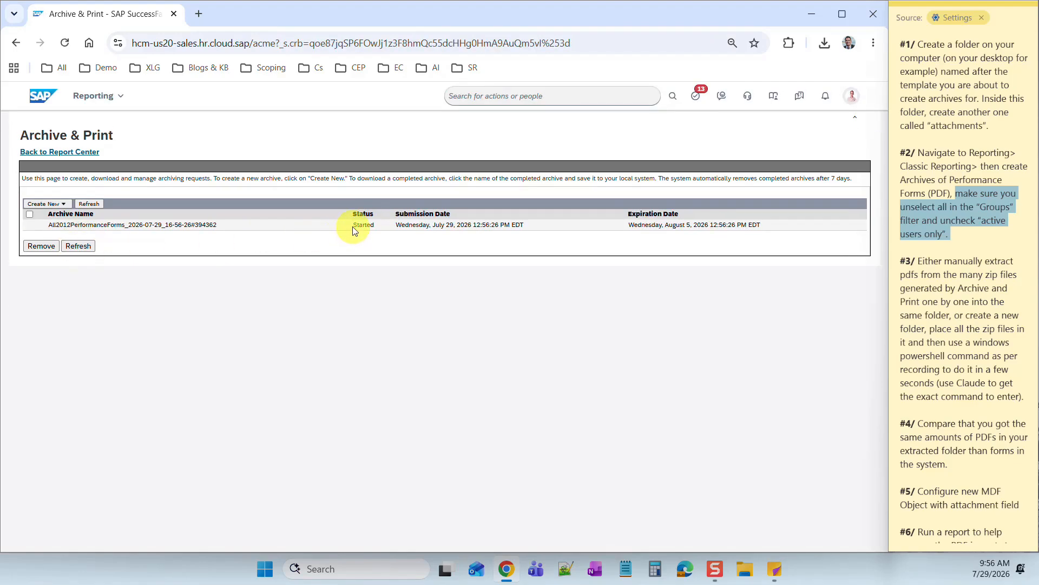
pyautogui.moveTo(349, 225); pyautogui.dragTo(385, 226)
pyautogui.click(79, 246)
pyautogui.click(82, 248)
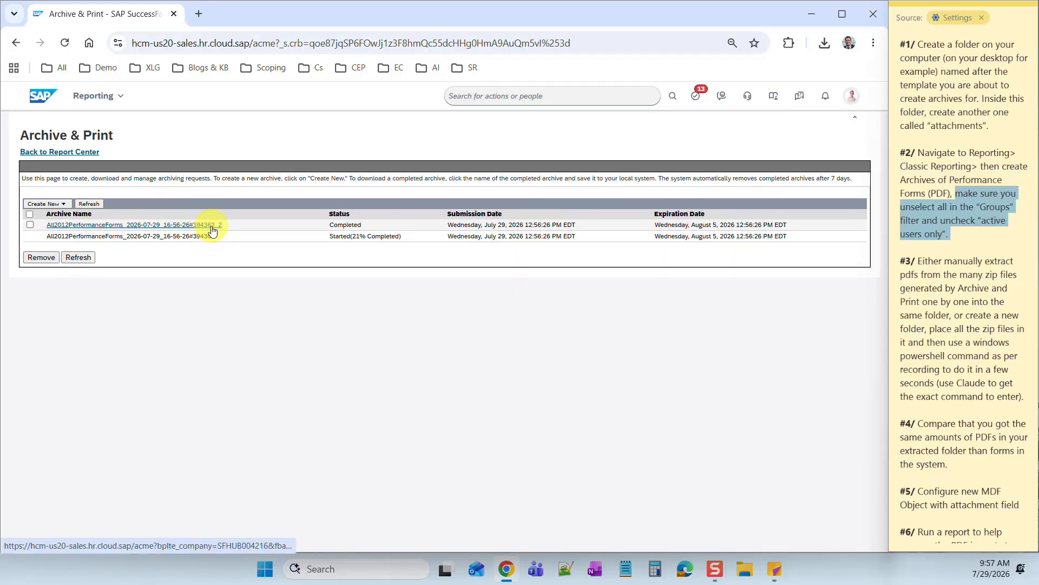
pyautogui.click(81, 259)
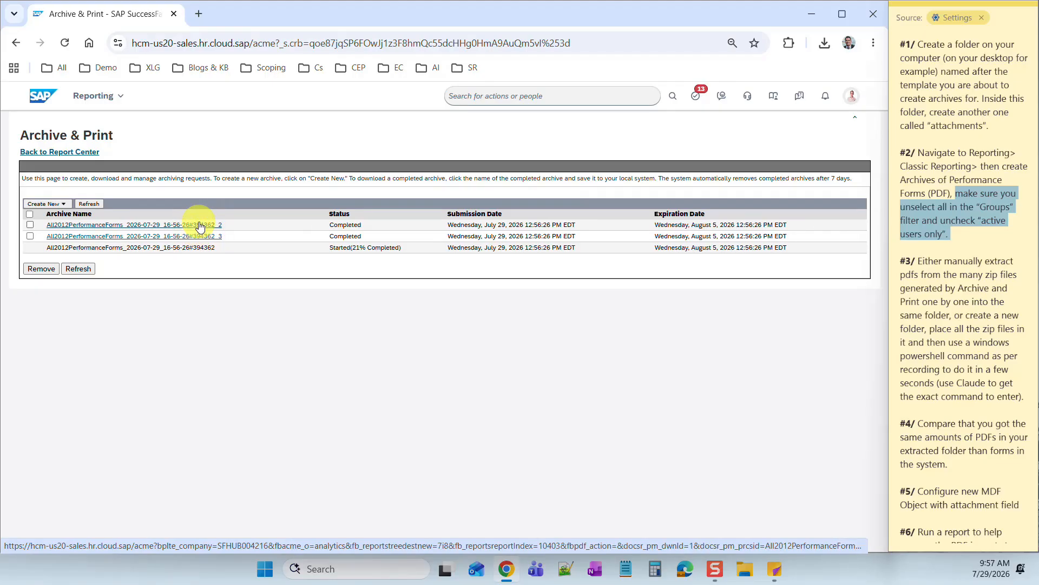
pyautogui.click(204, 238)
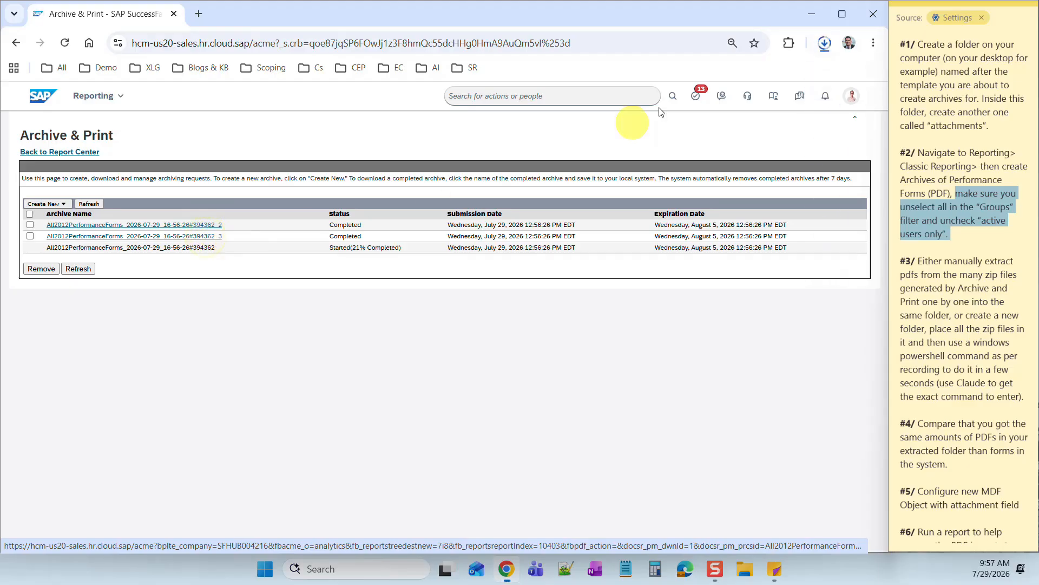
# - Open the downloaded All2012PerformanceForms _3.zip, widen the Name column, and select a review PDF
pyautogui.click(823, 43)
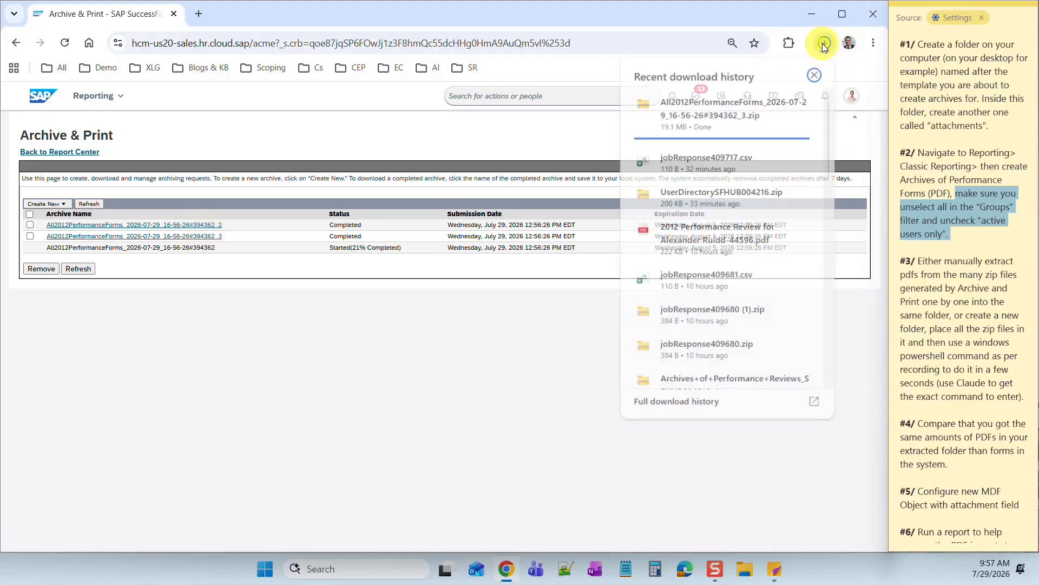
pyautogui.click(719, 105)
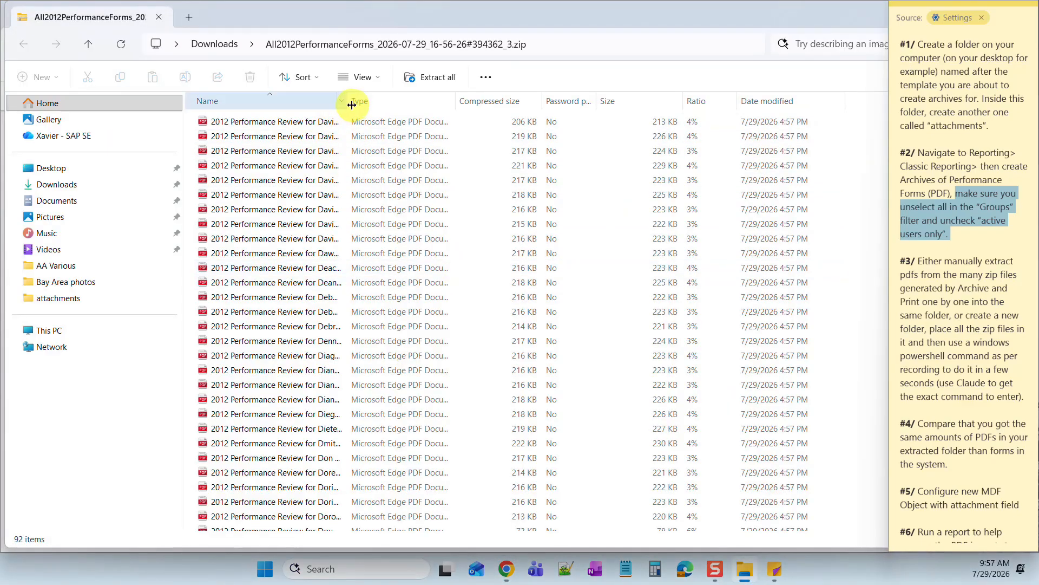
pyautogui.moveTo(349, 101); pyautogui.dragTo(535, 117)
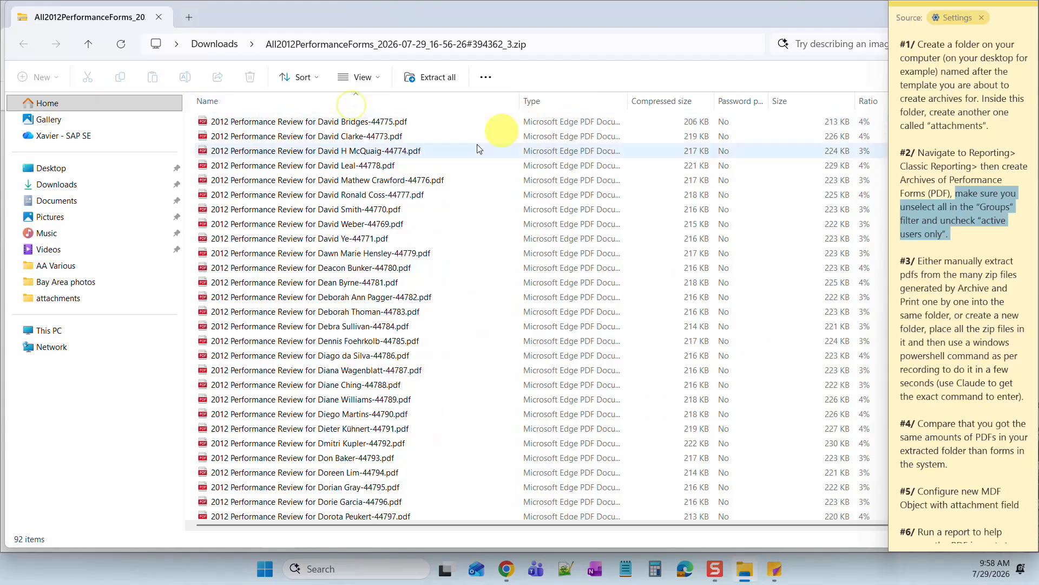
pyautogui.click(375, 152)
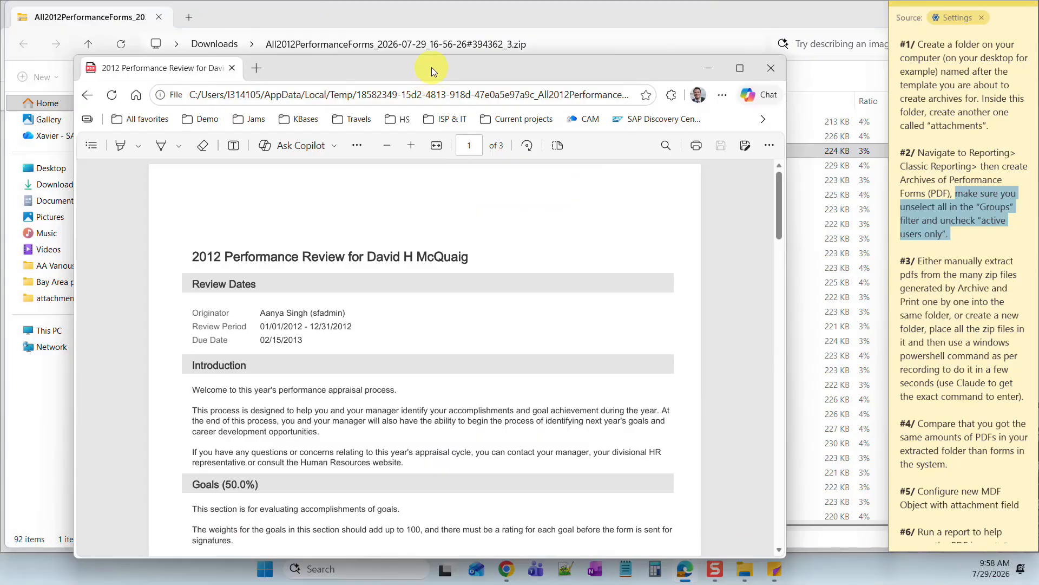
pyautogui.doubleClick(431, 67)
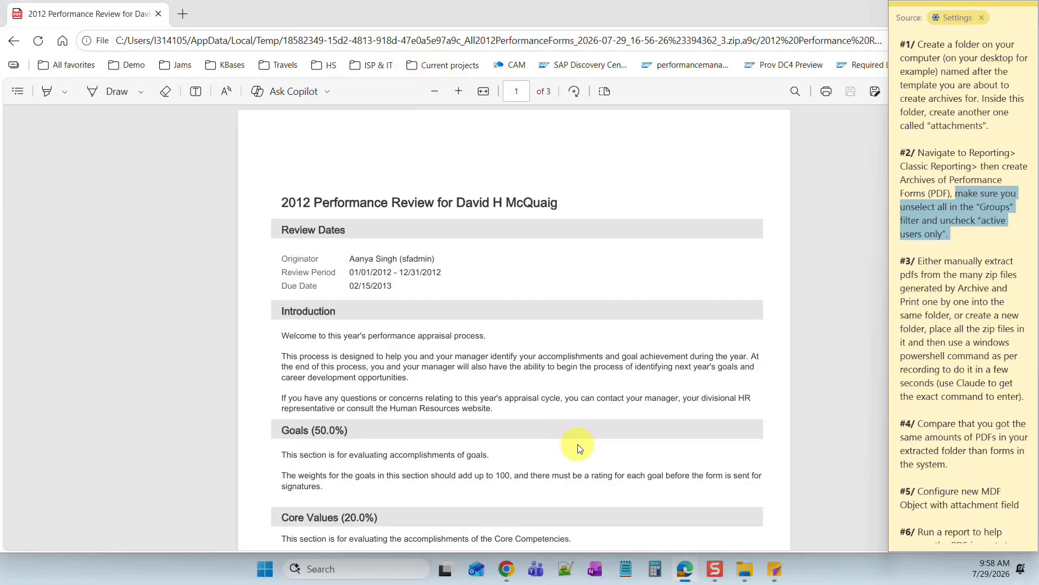
pyautogui.scroll(-3, 578, 447)
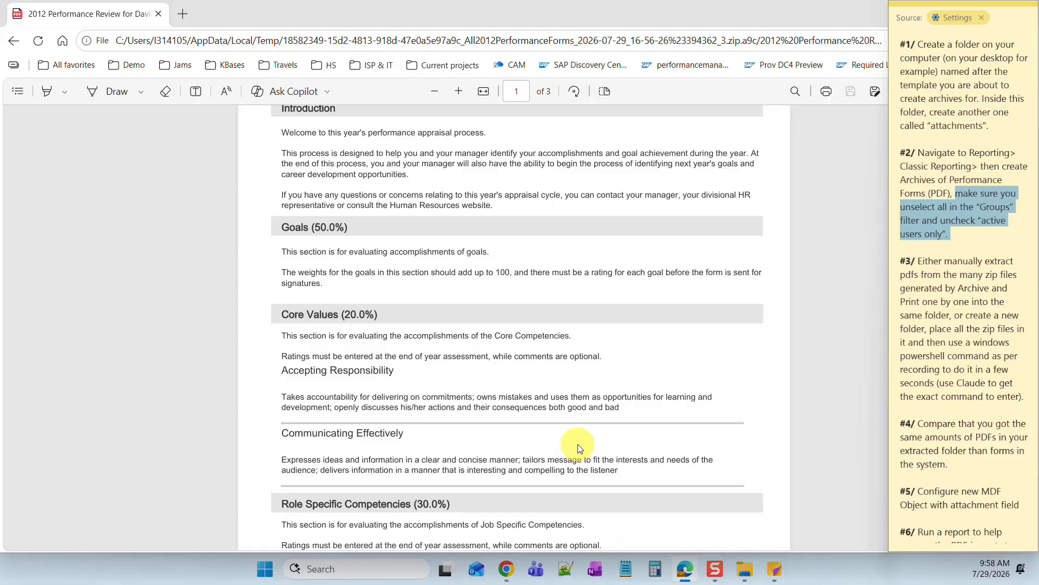
pyautogui.scroll(-10, 578, 447)
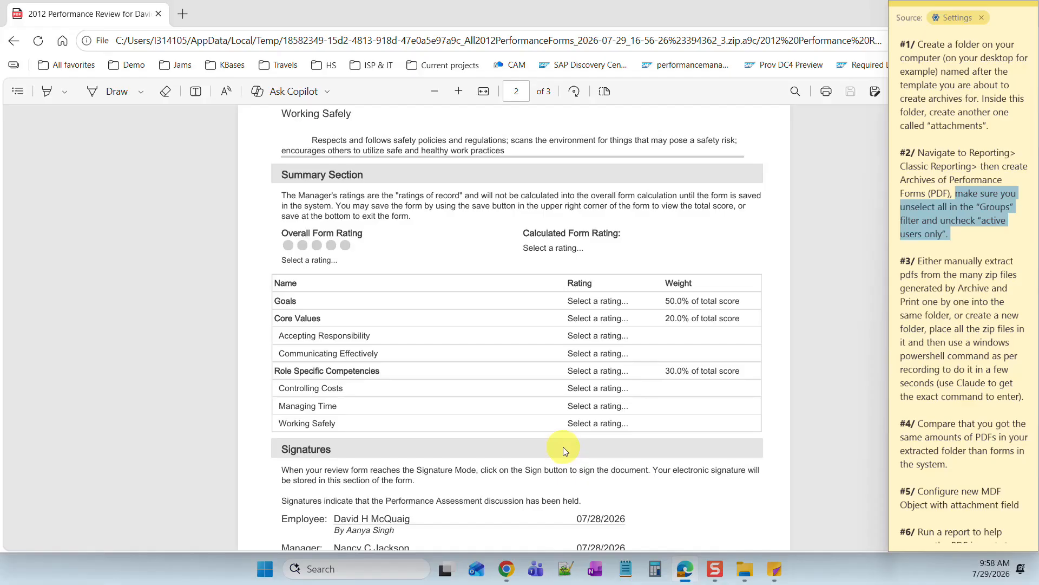
pyautogui.scroll(-4, 563, 447)
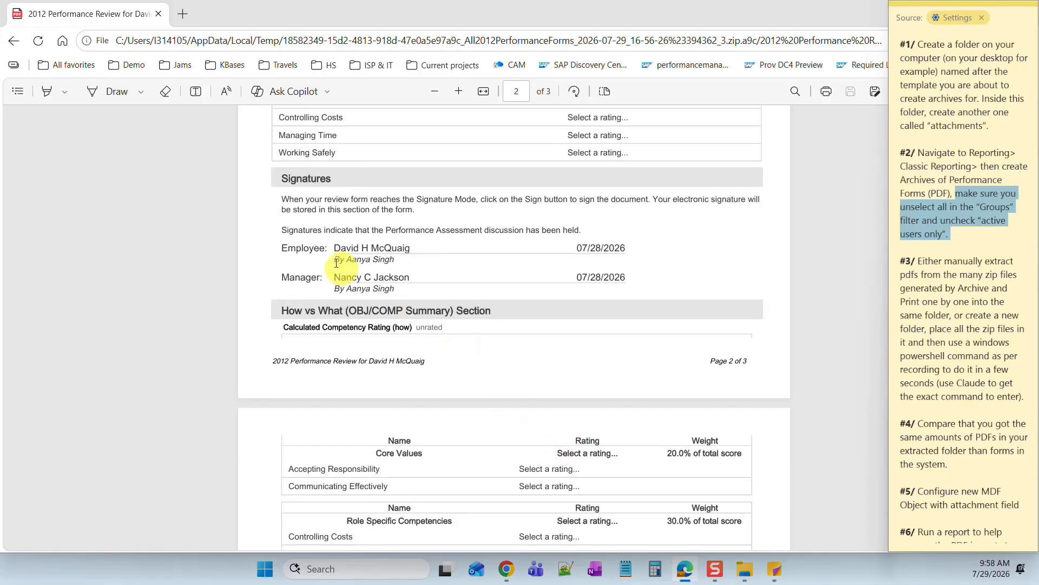
pyautogui.scroll(6, 452, 230)
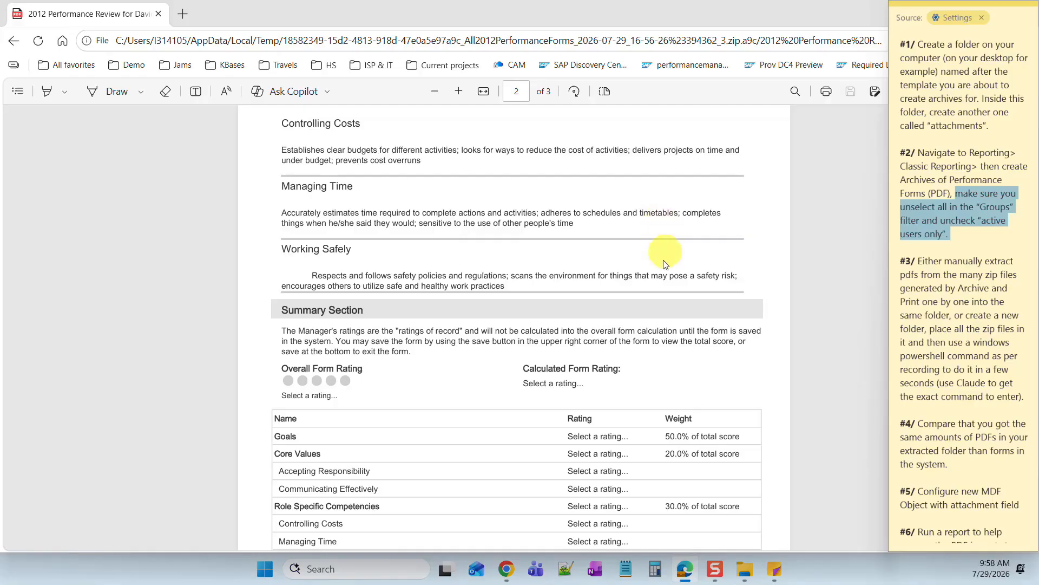
pyautogui.scroll(-4, 681, 349)
pyautogui.scroll(-8, 681, 348)
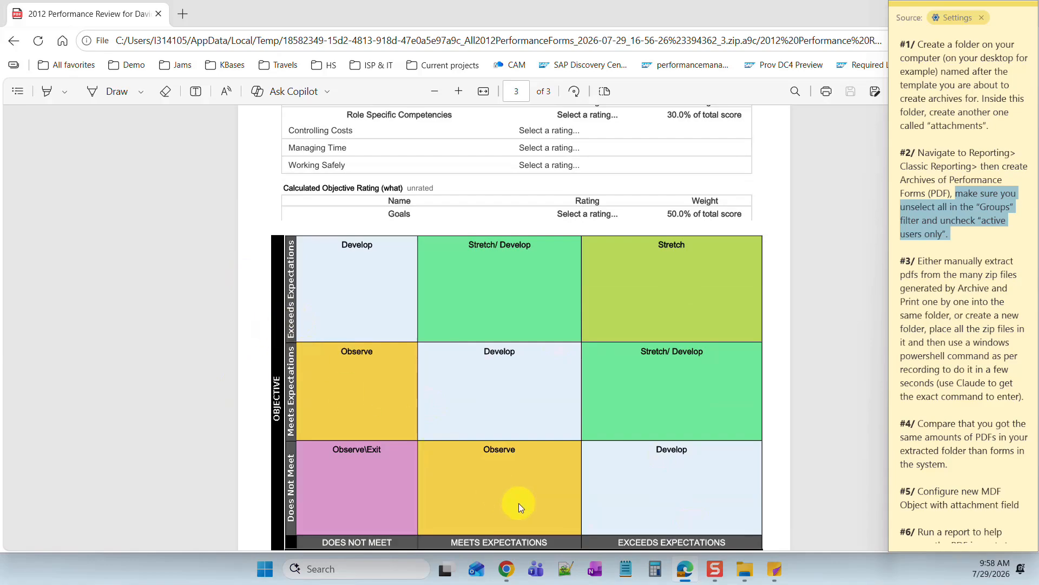
pyautogui.scroll(20, 437, 281)
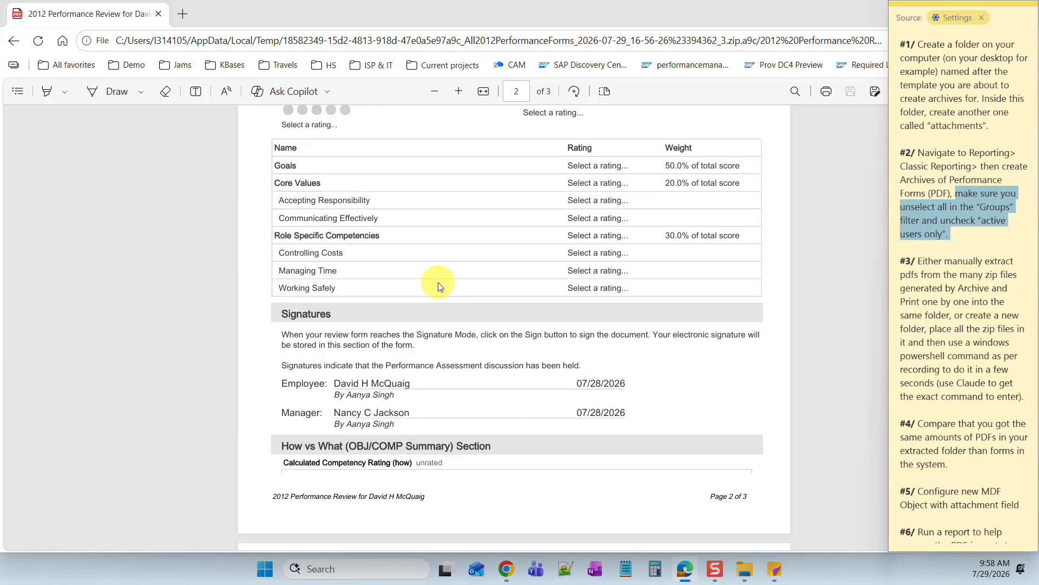
pyautogui.scroll(3, 441, 290)
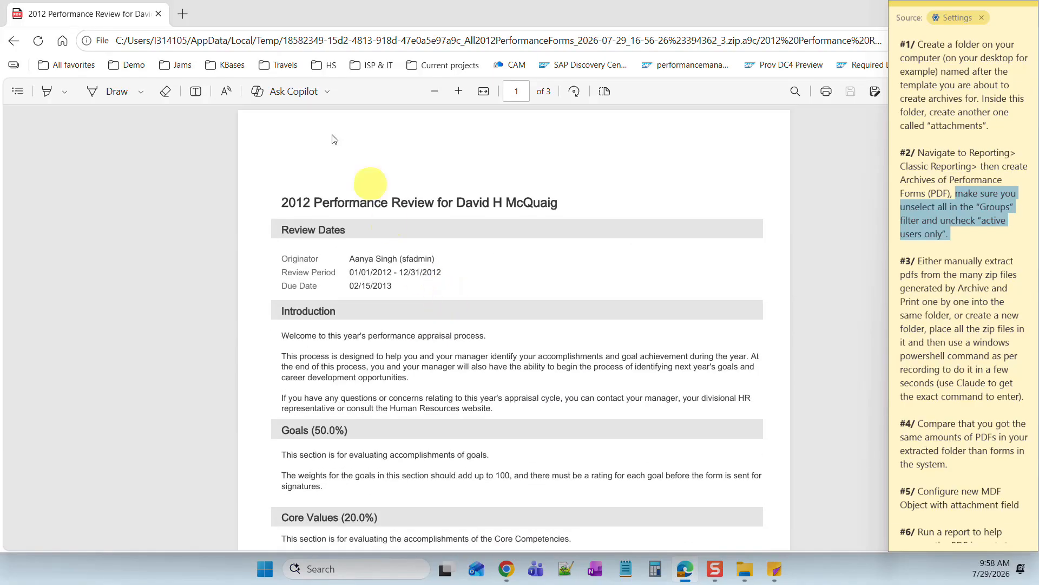
# - Close the open review PDF and the zip contents window
pyautogui.click(158, 16)
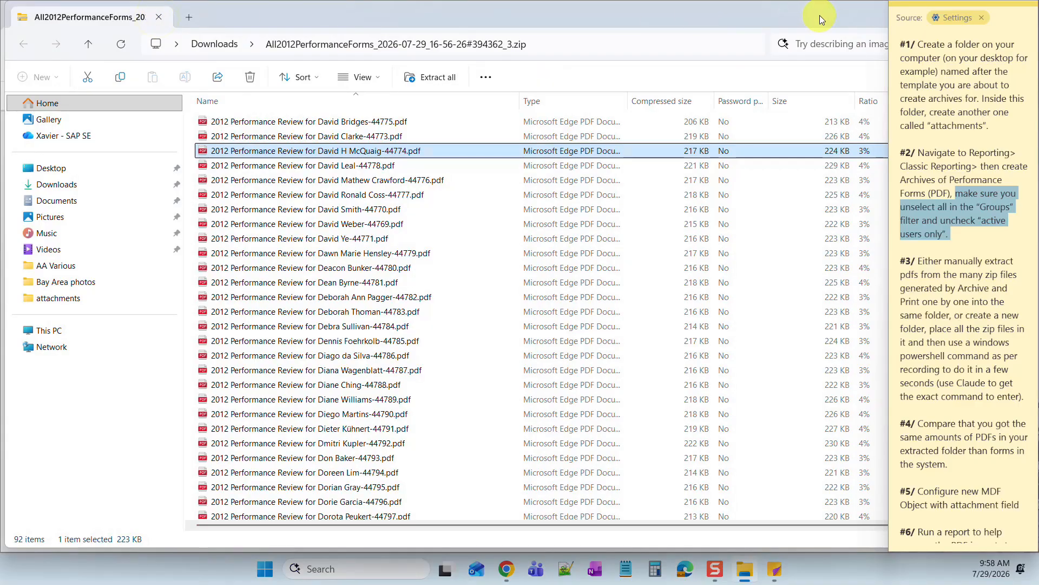
pyautogui.doubleClick(832, 17)
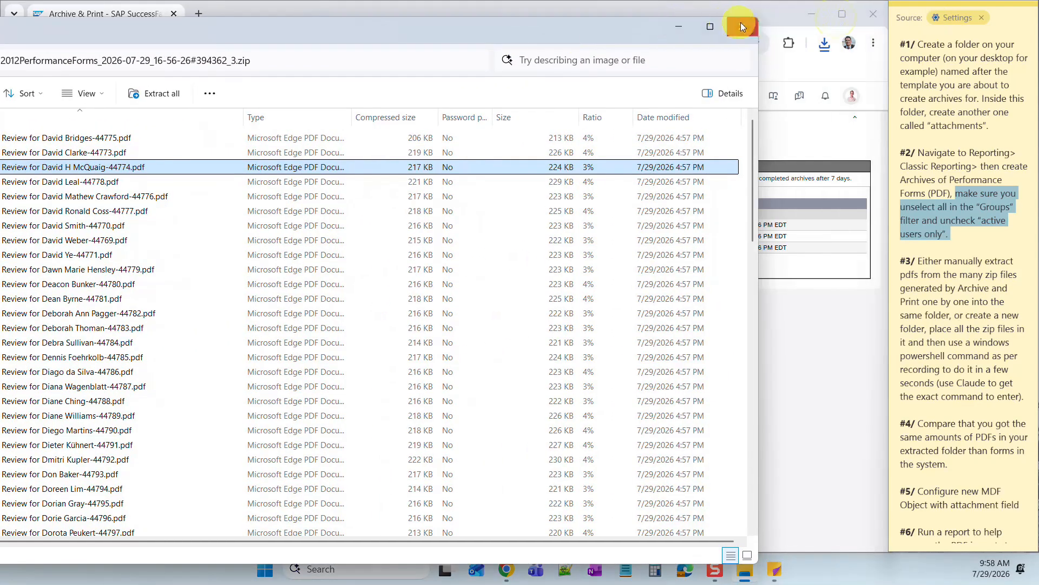
pyautogui.click(744, 25)
# - Refresh Archive & Print repeatedly until parts _2 through _8 show Completed
pyautogui.click(79, 269)
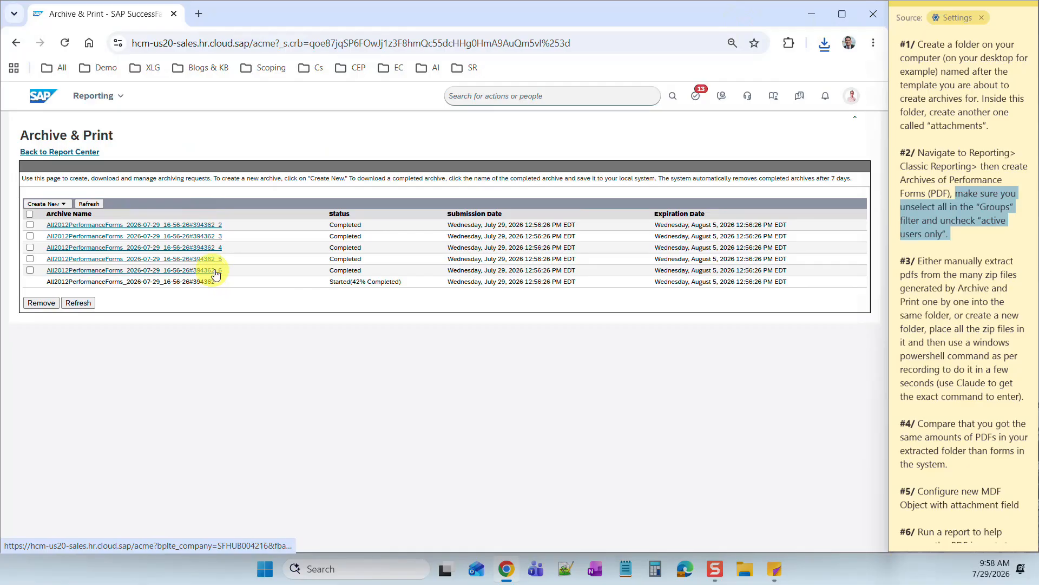
pyautogui.click(80, 306)
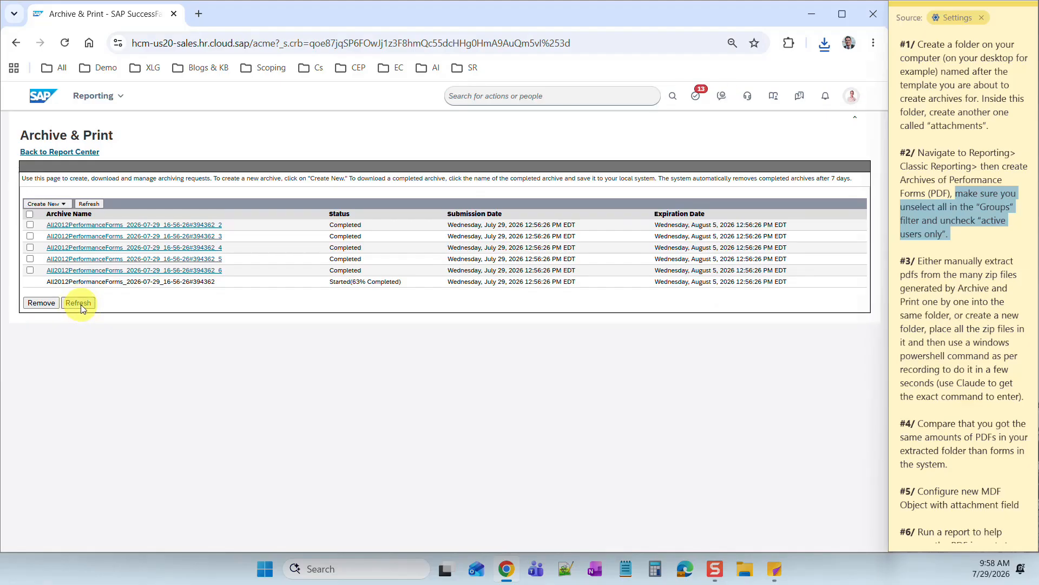
pyautogui.click(82, 304)
pyautogui.click(80, 303)
pyautogui.click(82, 304)
pyautogui.click(87, 304)
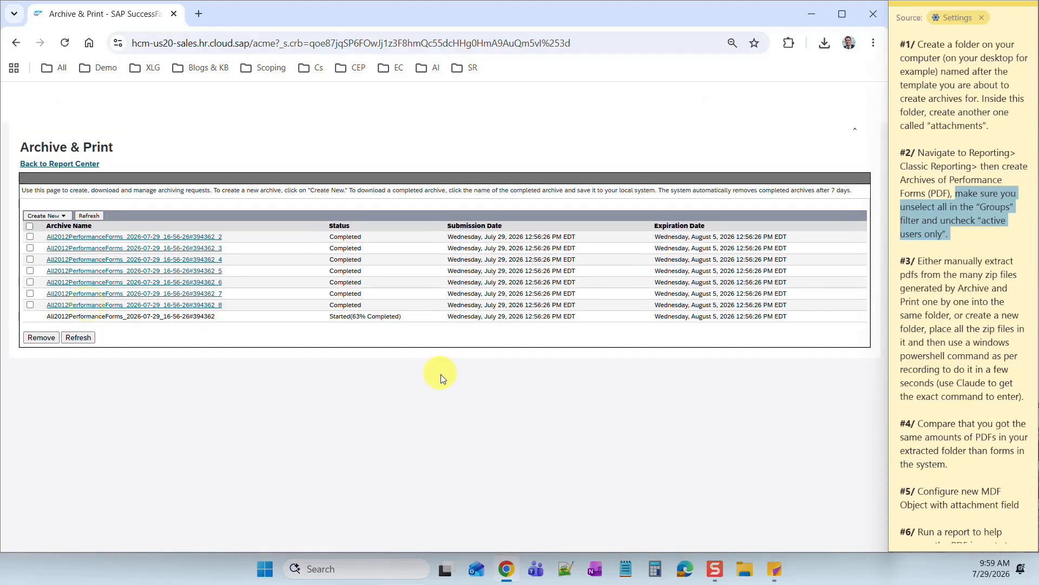
pyautogui.click(79, 326)
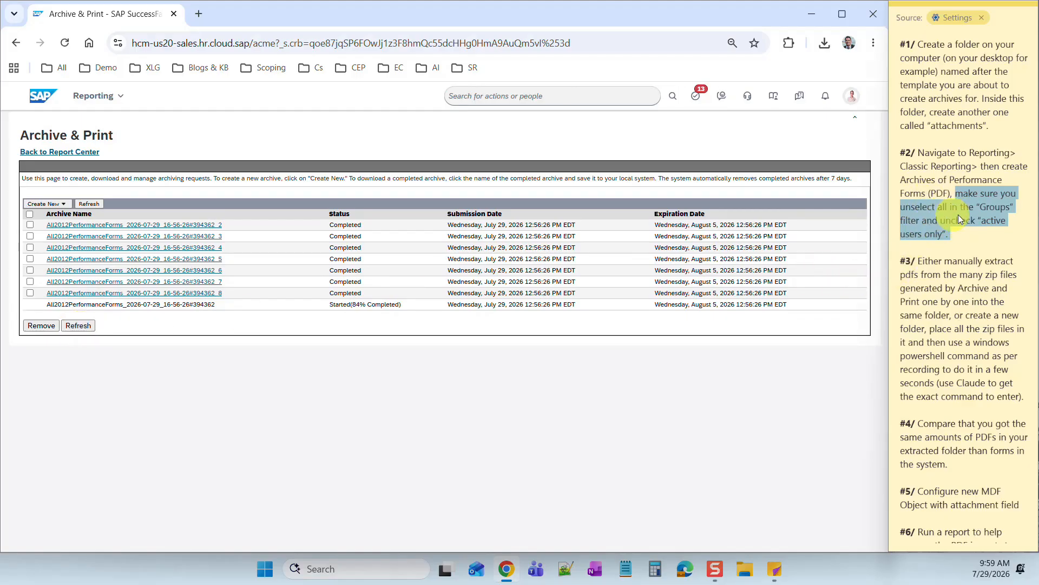
pyautogui.click(962, 237)
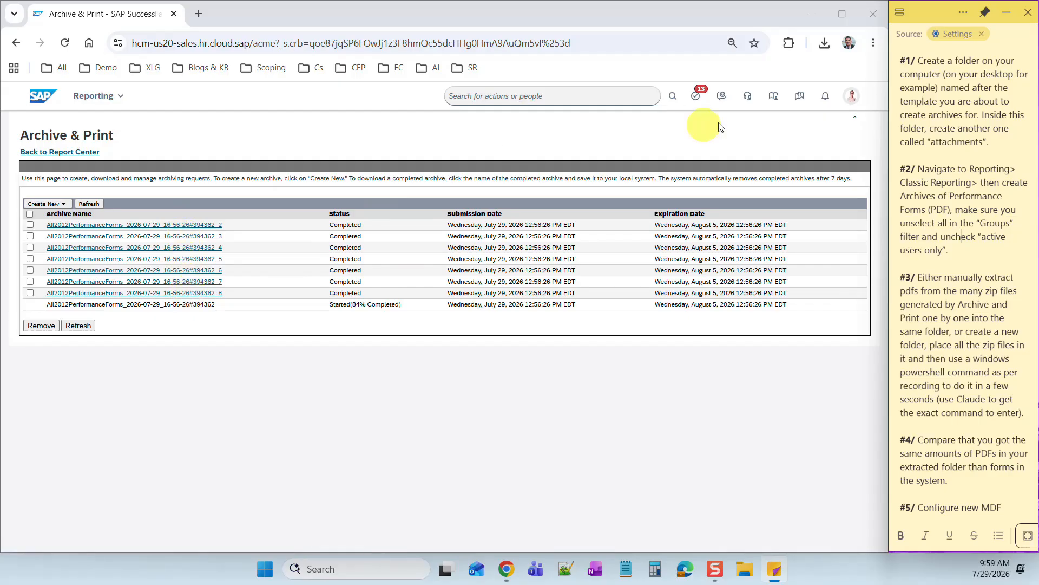
# - Locate All2012PerformanceForms _3.zip via Show in folder, delete it, and close the Downloads window
pyautogui.click(874, 43)
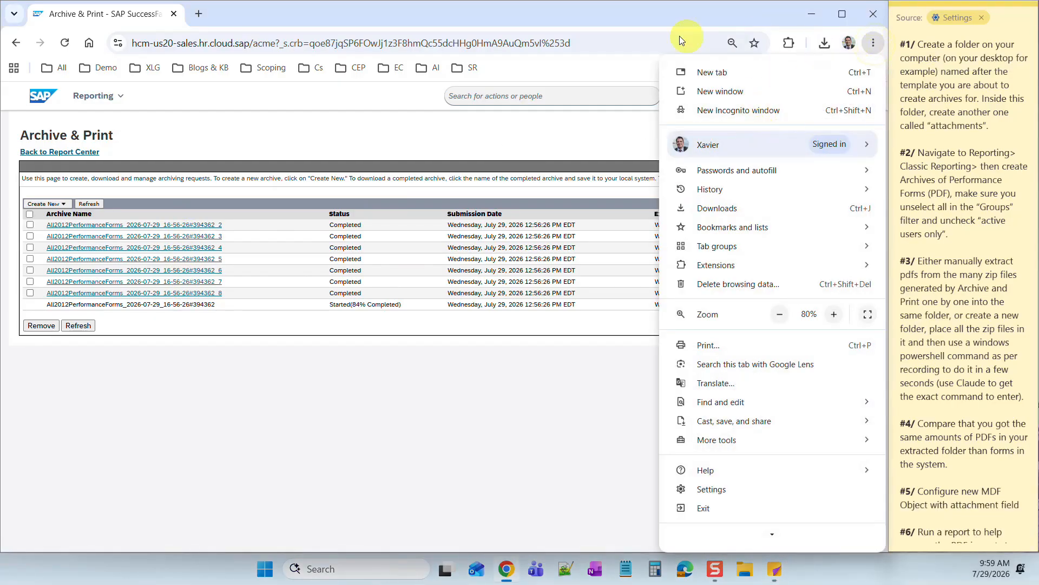
pyautogui.click(668, 14)
pyautogui.click(823, 44)
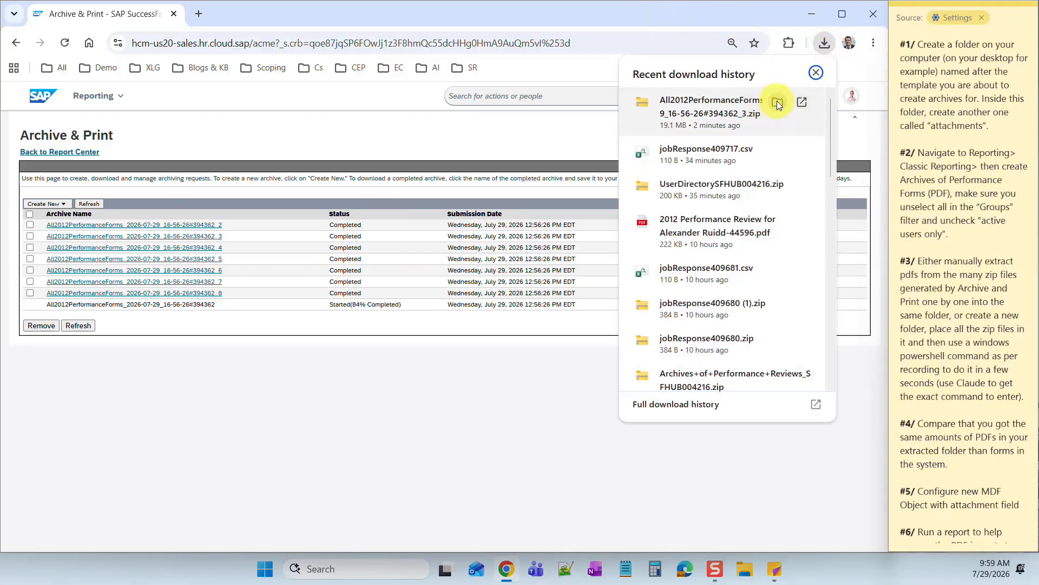
pyautogui.click(777, 102)
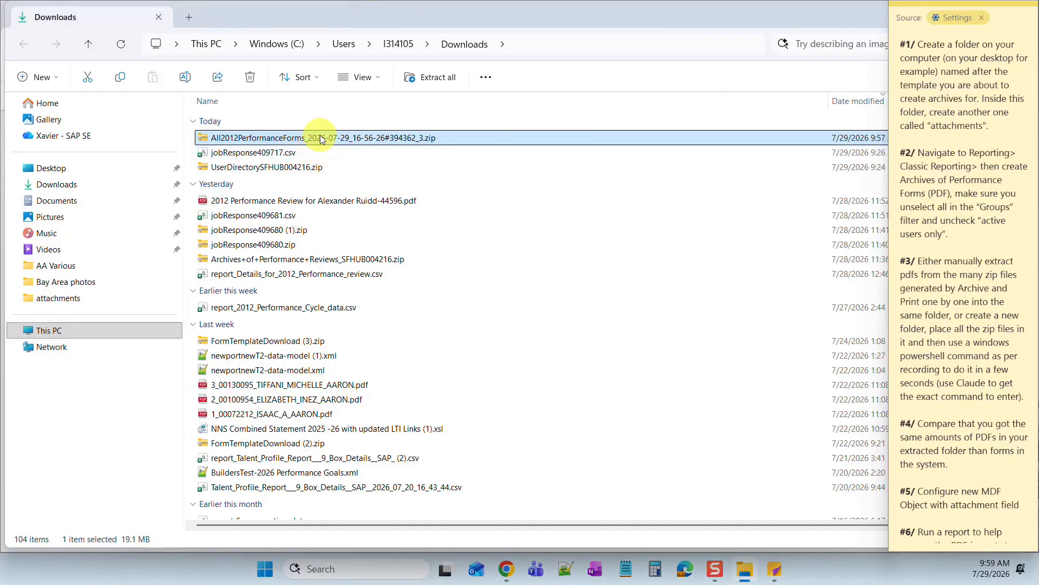
pyautogui.press('Delete')
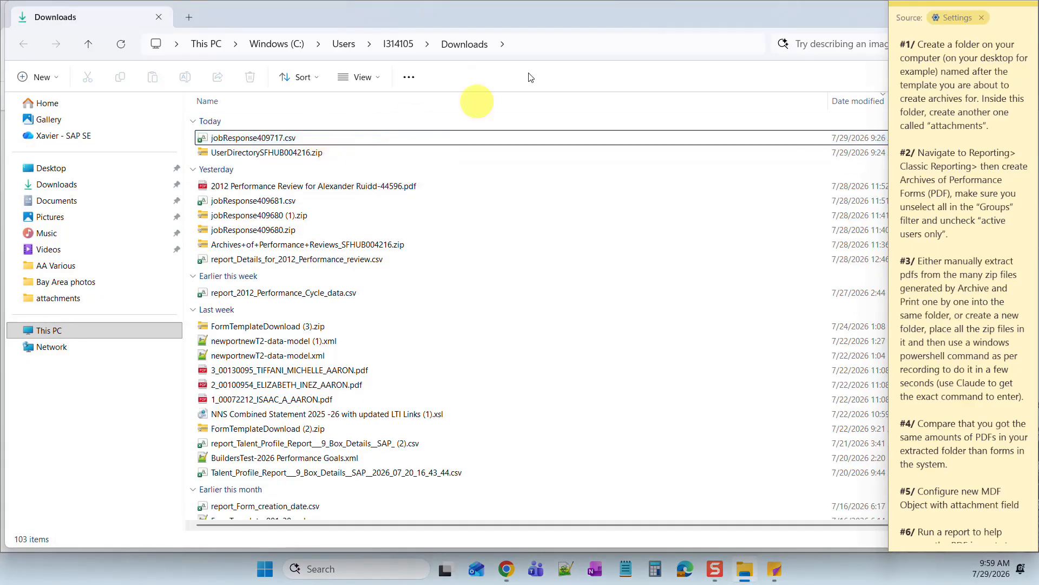
pyautogui.moveTo(689, 16); pyautogui.dragTo(435, 66)
pyautogui.click(764, 60)
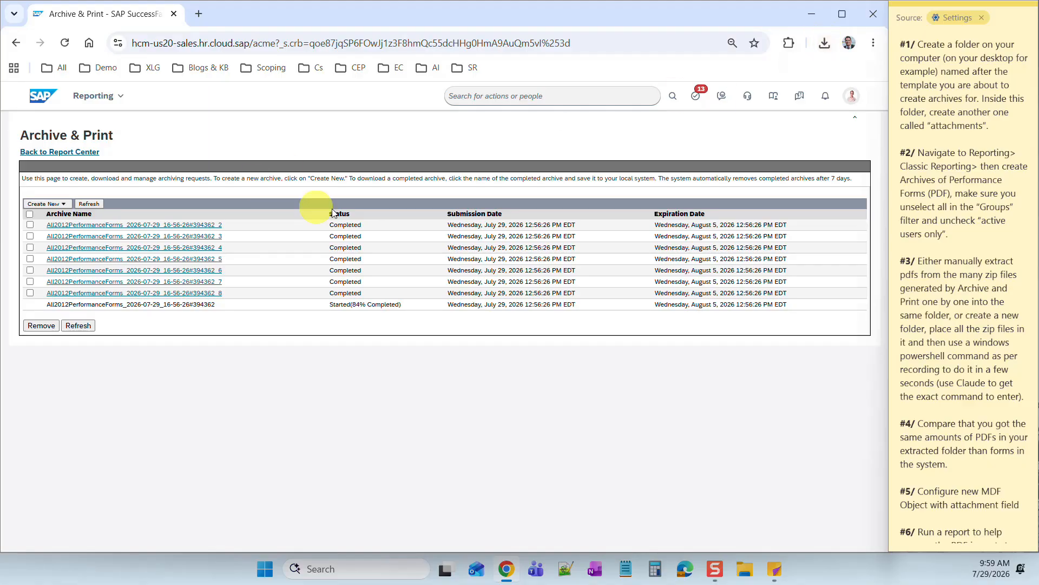
# - Refresh the Archive & Print list until all eleven archive parts show Completed
pyautogui.click(84, 327)
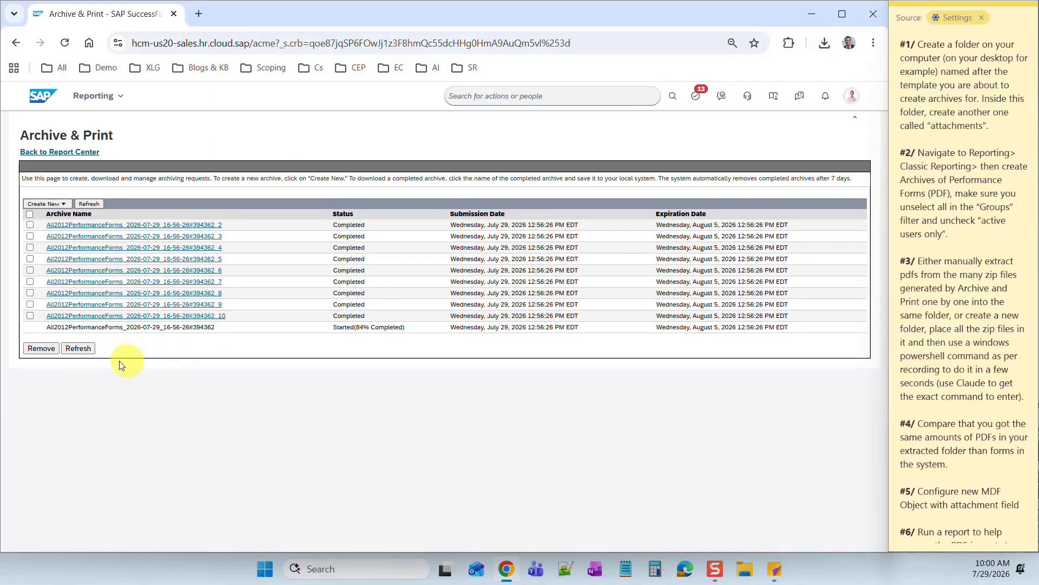
pyautogui.click(82, 348)
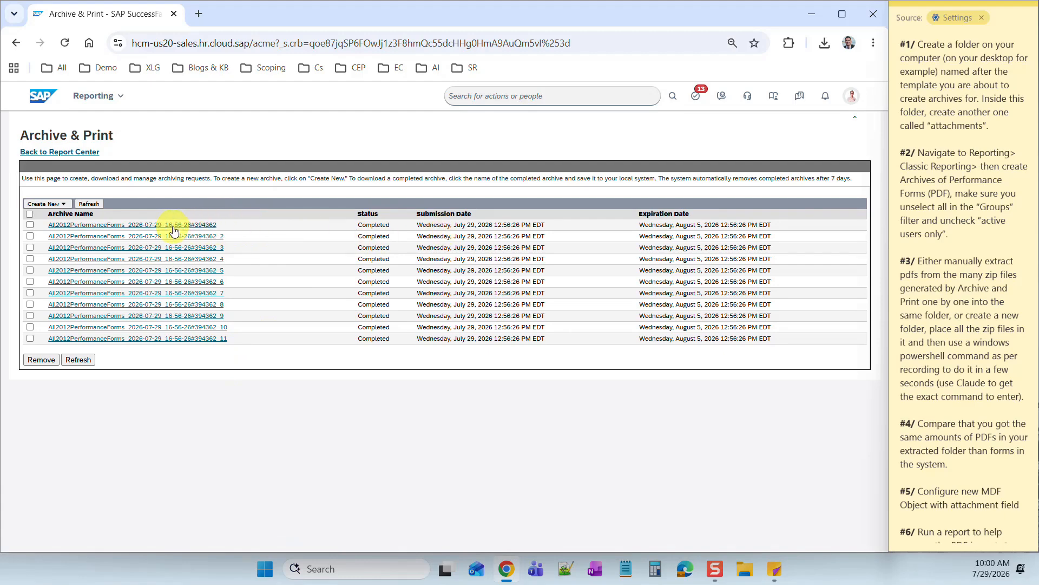
pyautogui.click(29, 215)
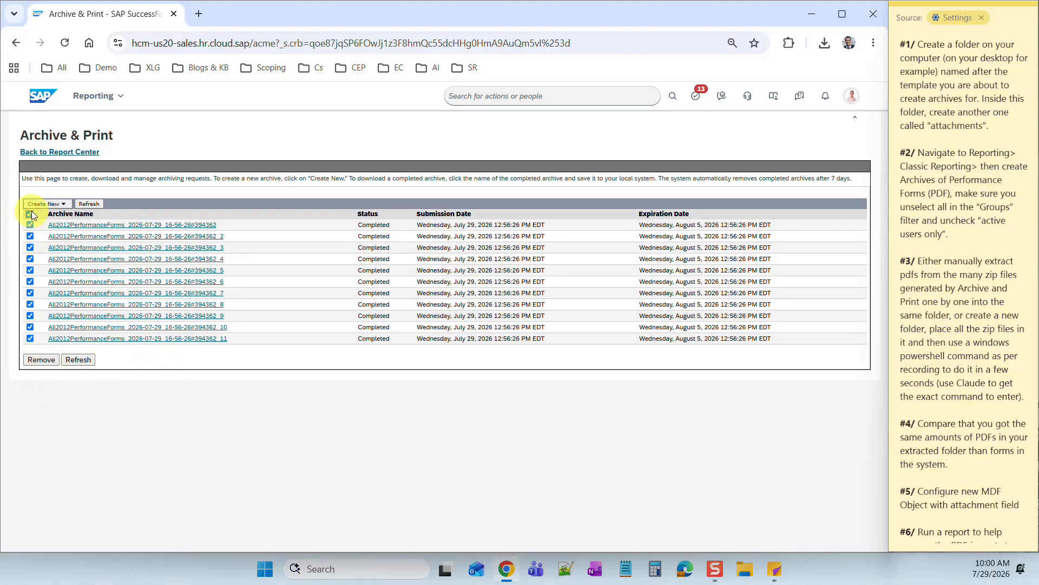
pyautogui.click(30, 214)
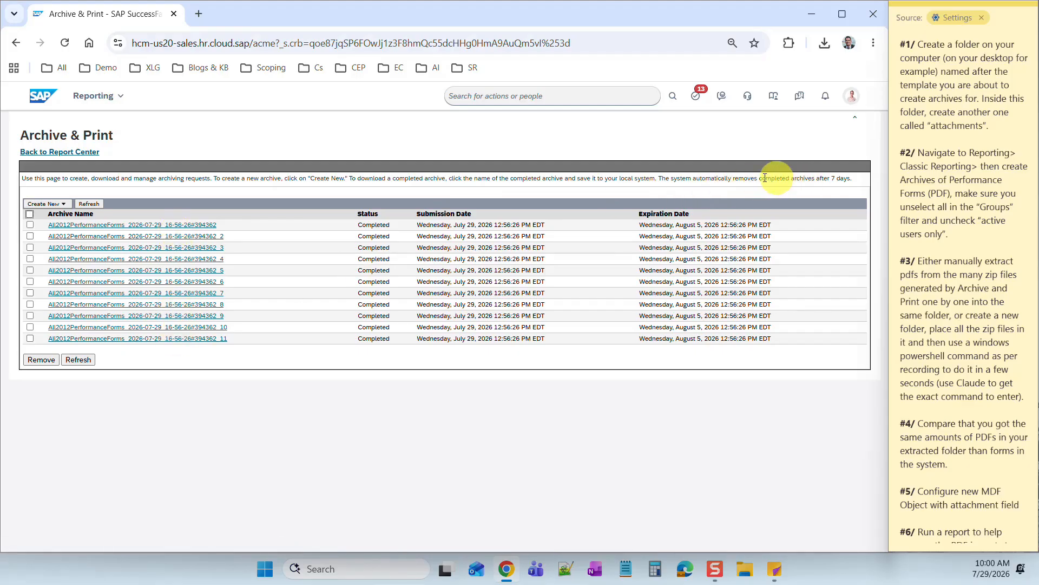
pyautogui.moveTo(744, 178); pyautogui.dragTo(845, 181)
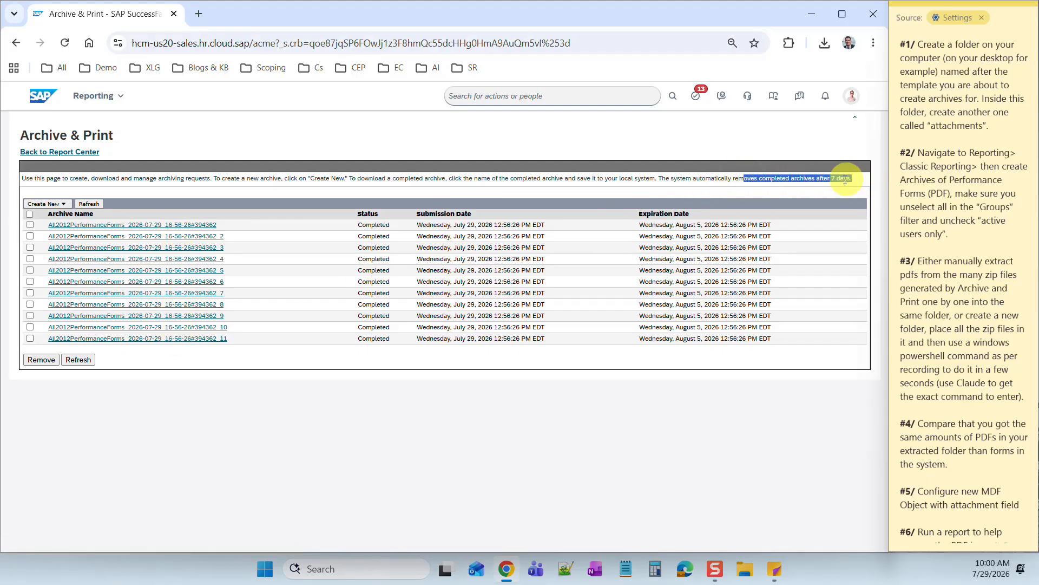
pyautogui.click(847, 179)
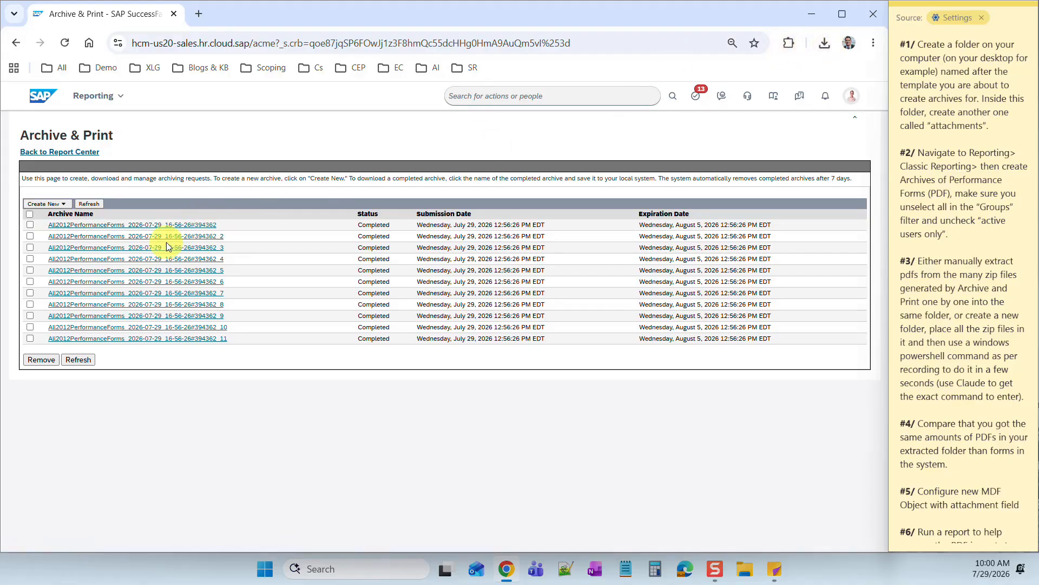
# - Download all eleven All2012PerformanceForms archive parts, _1 through _11, as zip files
pyautogui.click(186, 225)
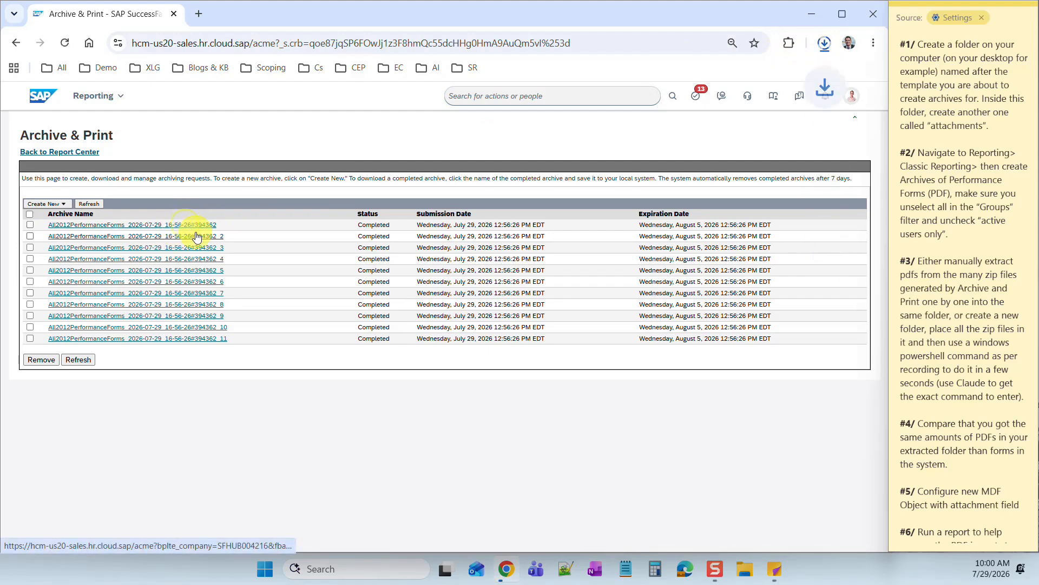
pyautogui.click(195, 236)
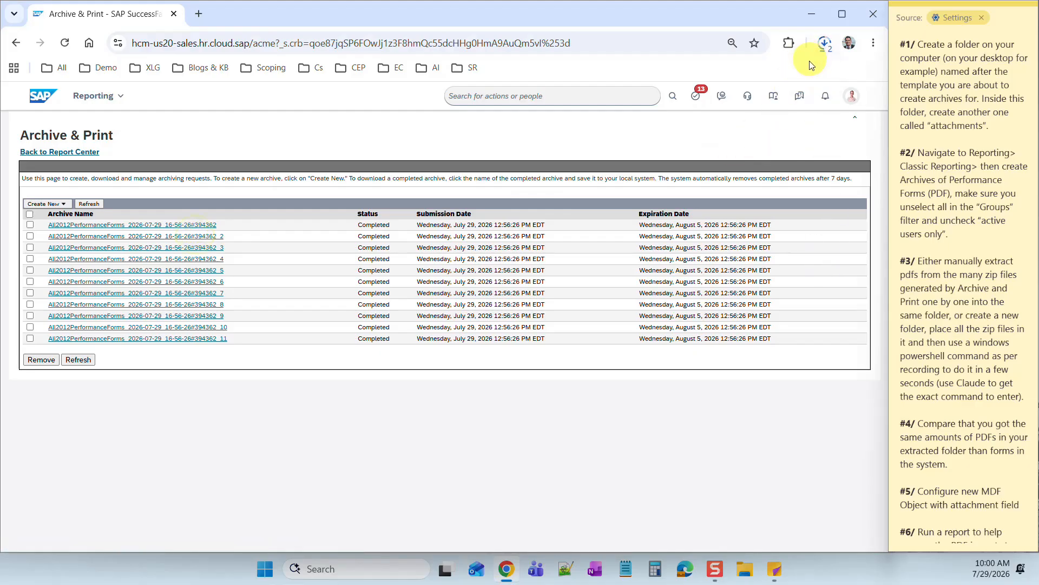
pyautogui.click(160, 249)
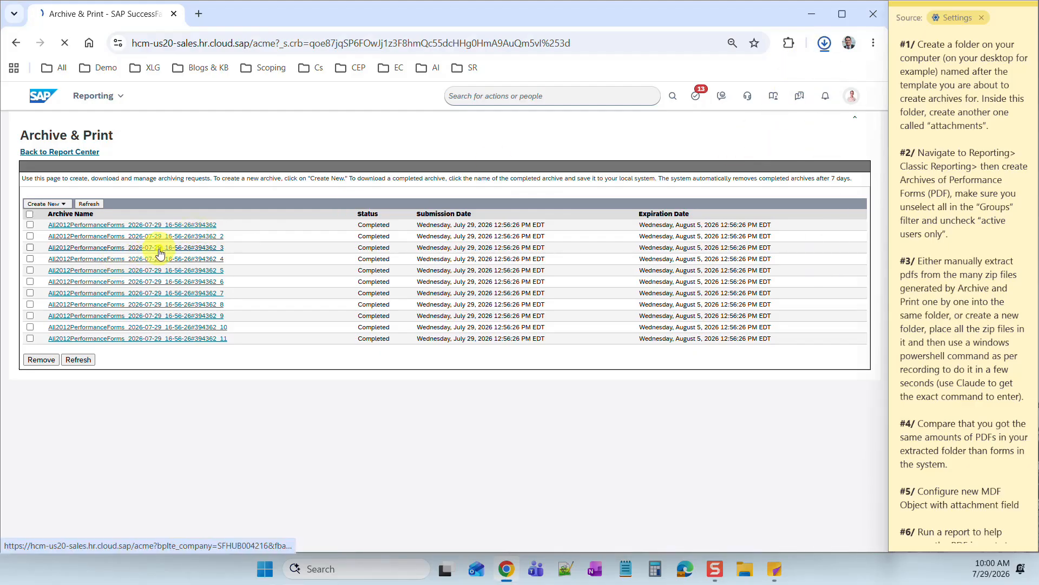
pyautogui.click(159, 260)
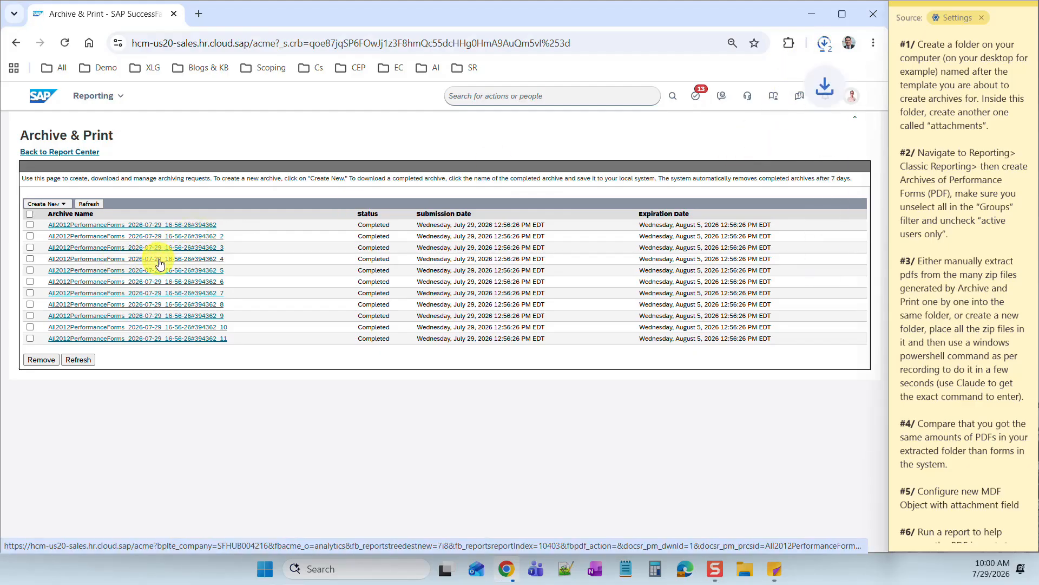
pyautogui.click(163, 283)
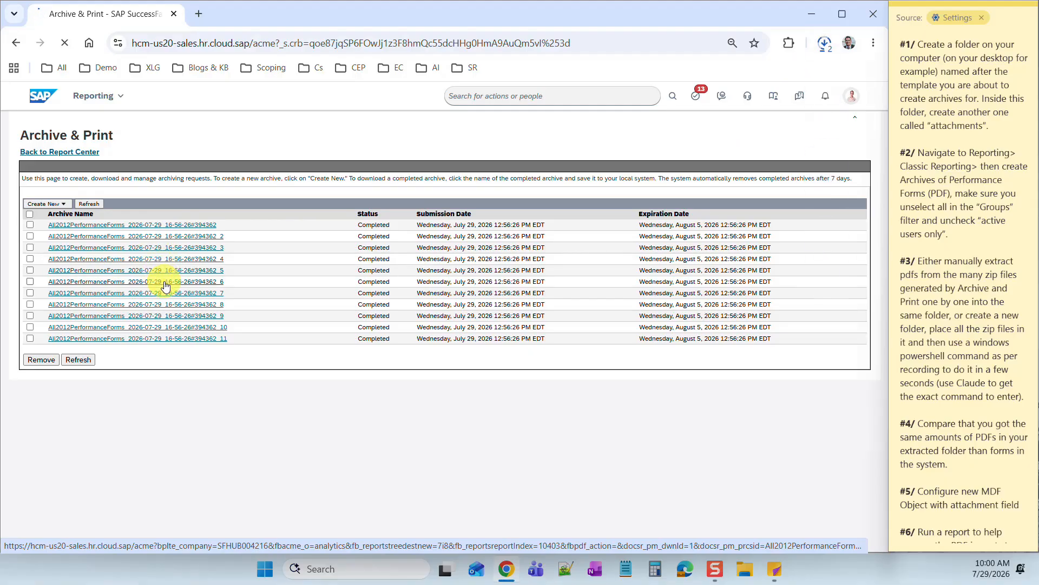
pyautogui.click(166, 294)
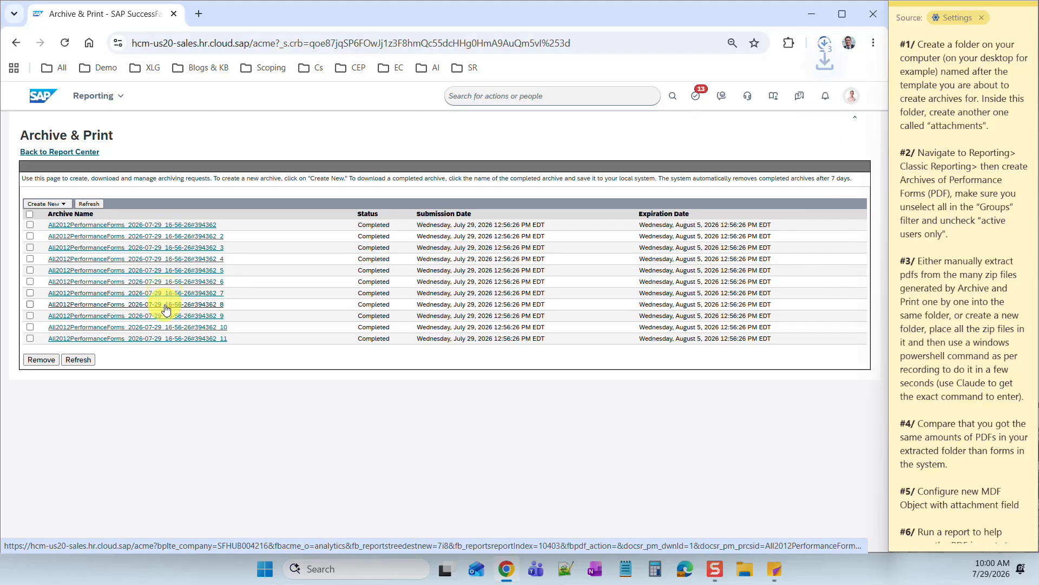
pyautogui.click(162, 304)
pyautogui.click(165, 318)
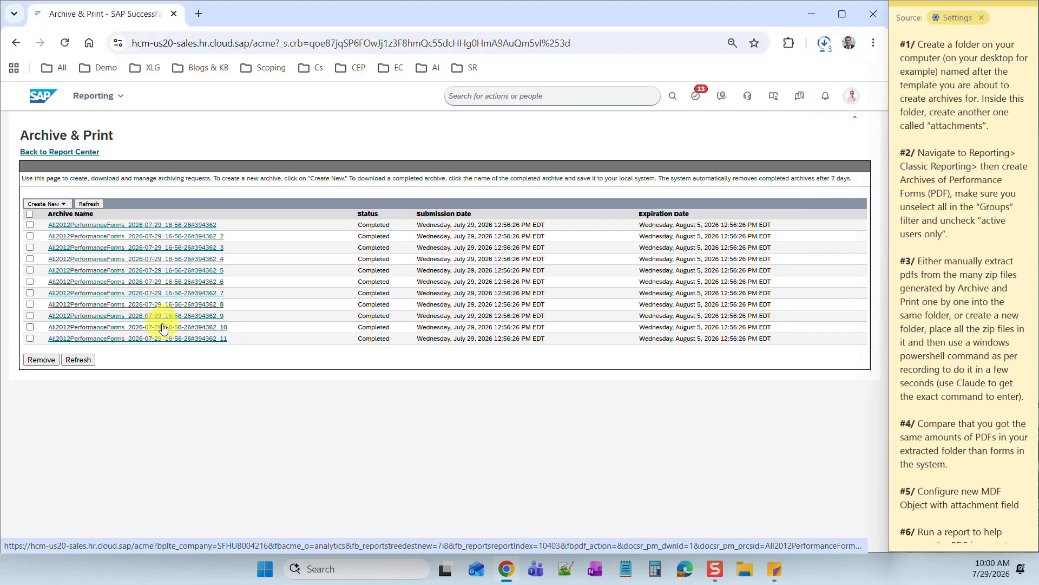
pyautogui.click(164, 329)
pyautogui.click(164, 339)
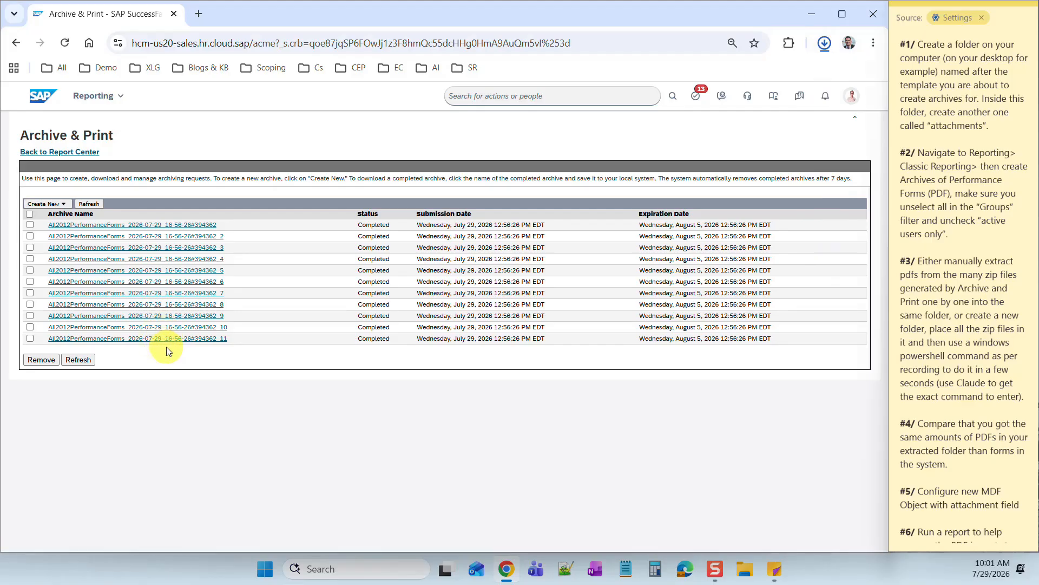
pyautogui.moveTo(773, 76)
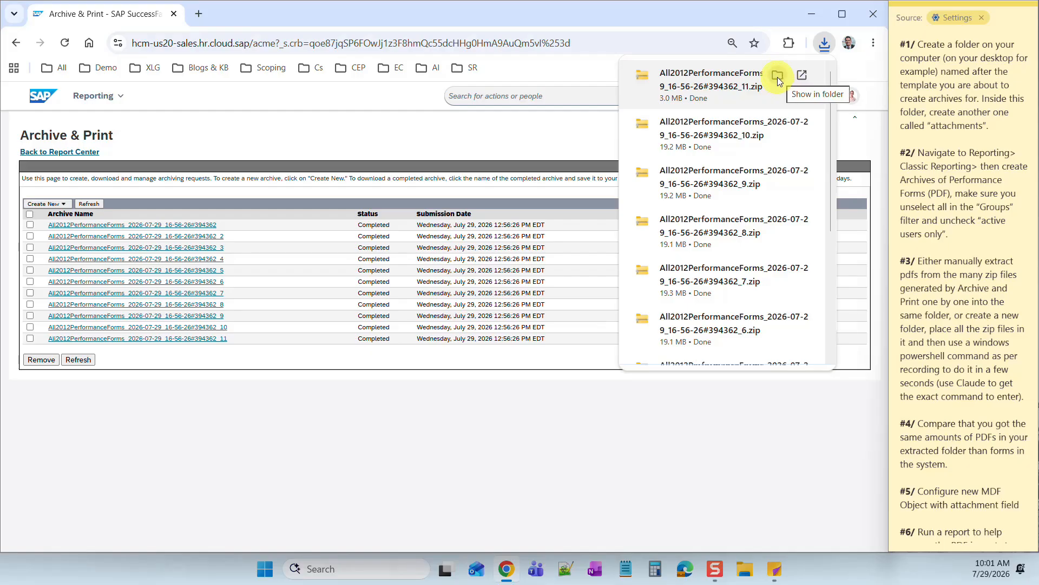
# - Show the downloaded zip in File Explorer, then go to the Desktop folder
pyautogui.click(778, 77)
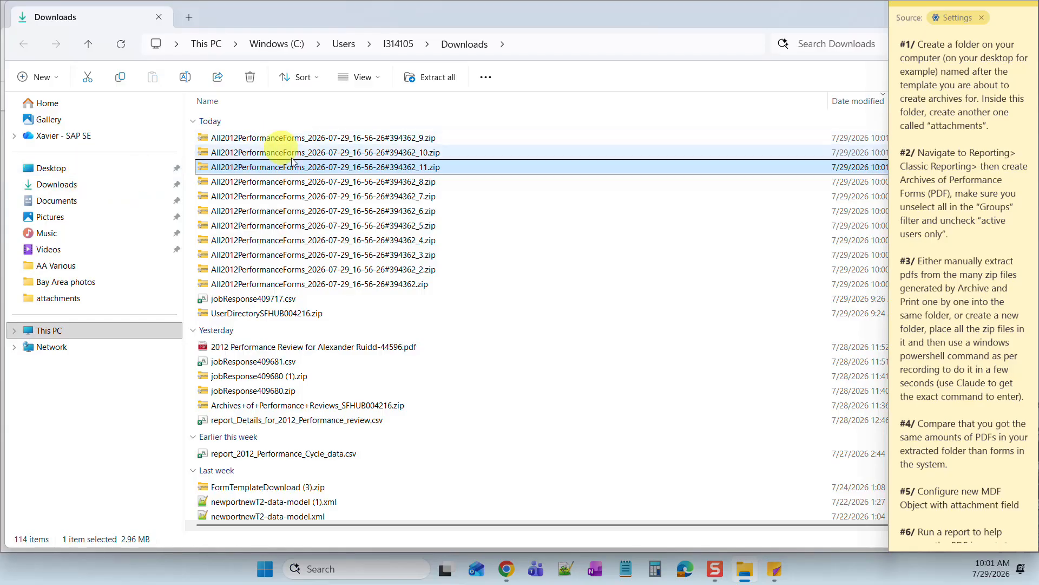
pyautogui.click(62, 176)
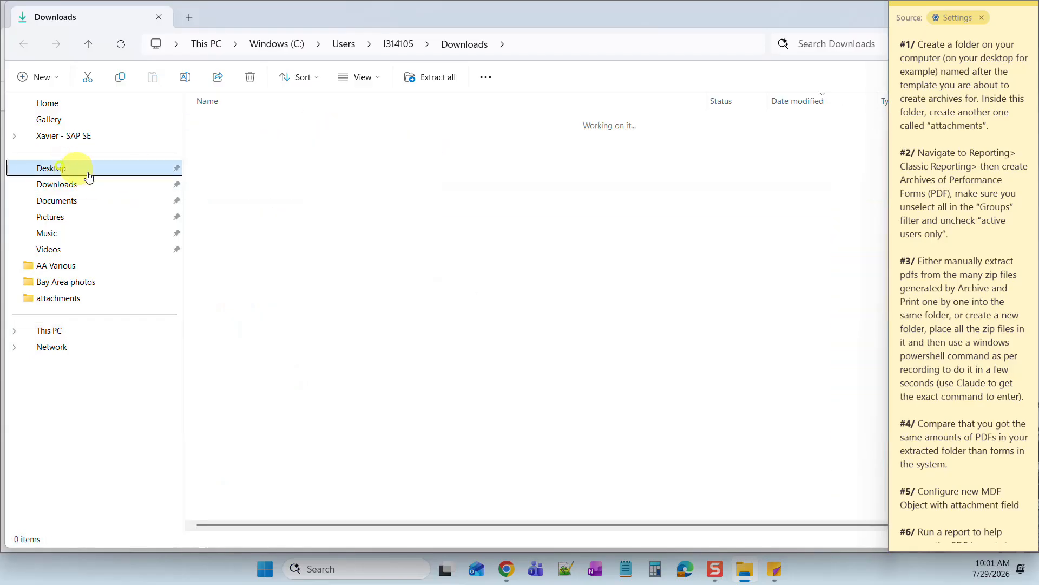
pyautogui.rightClick(296, 348)
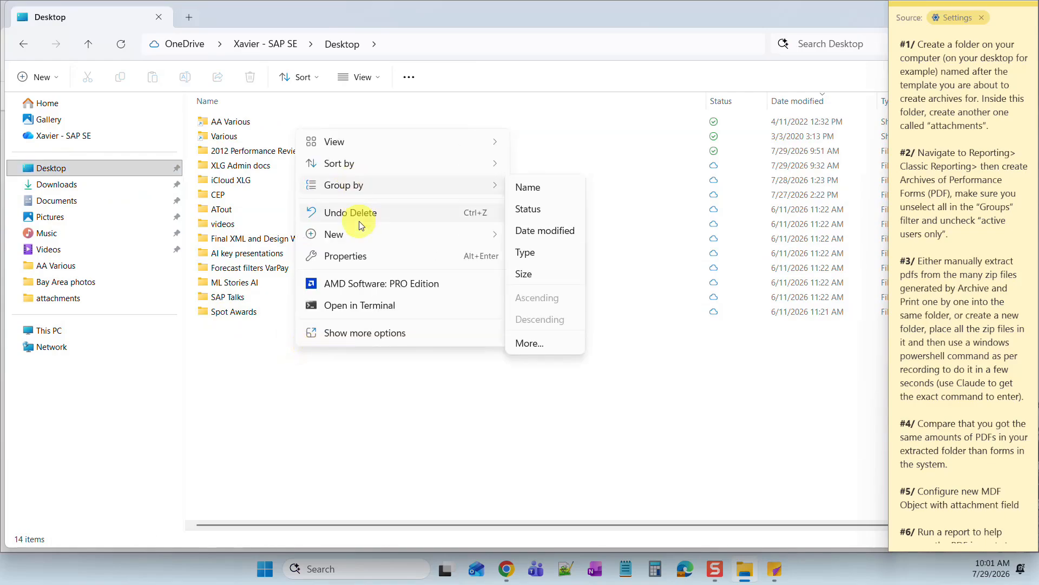
# - Create a new folder named zips on the Desktop
pyautogui.moveTo(360, 234)
pyautogui.click(558, 243)
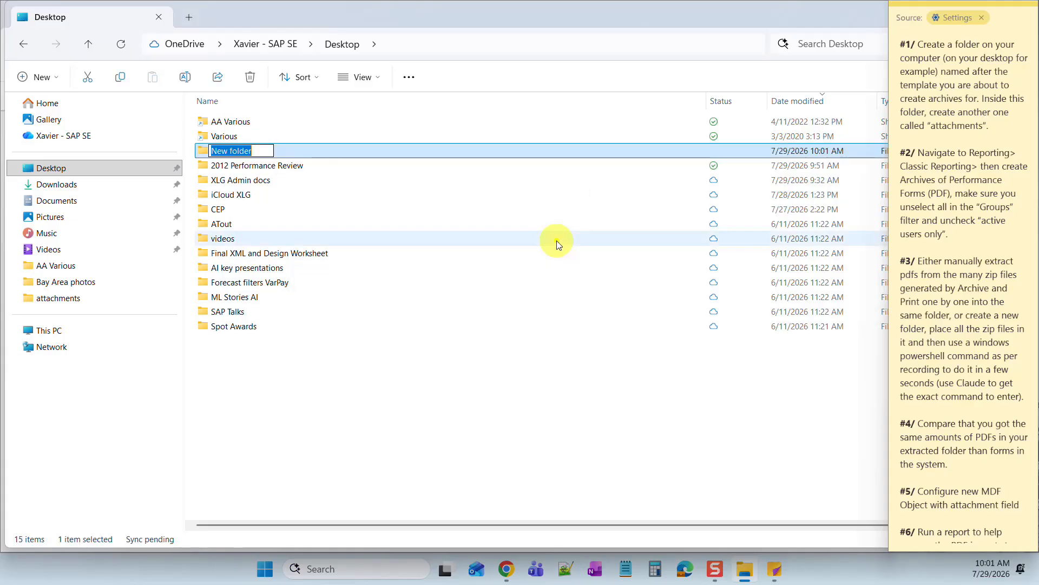
pyautogui.write('zips')
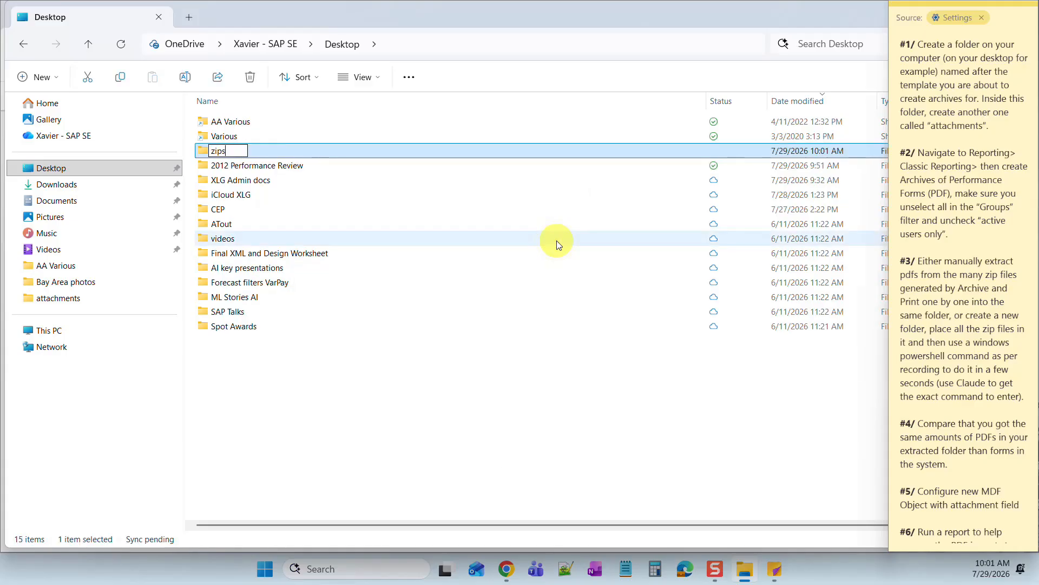
pyautogui.press('Return')
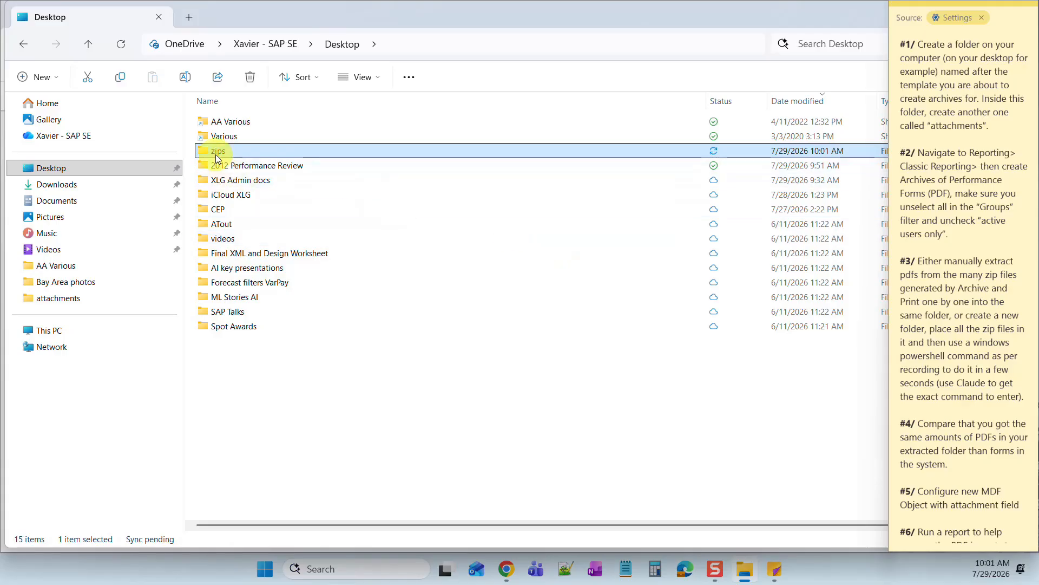
# - Copy the eleven All2012PerformanceForms zips from Downloads into the zips folder
pyautogui.click(61, 184)
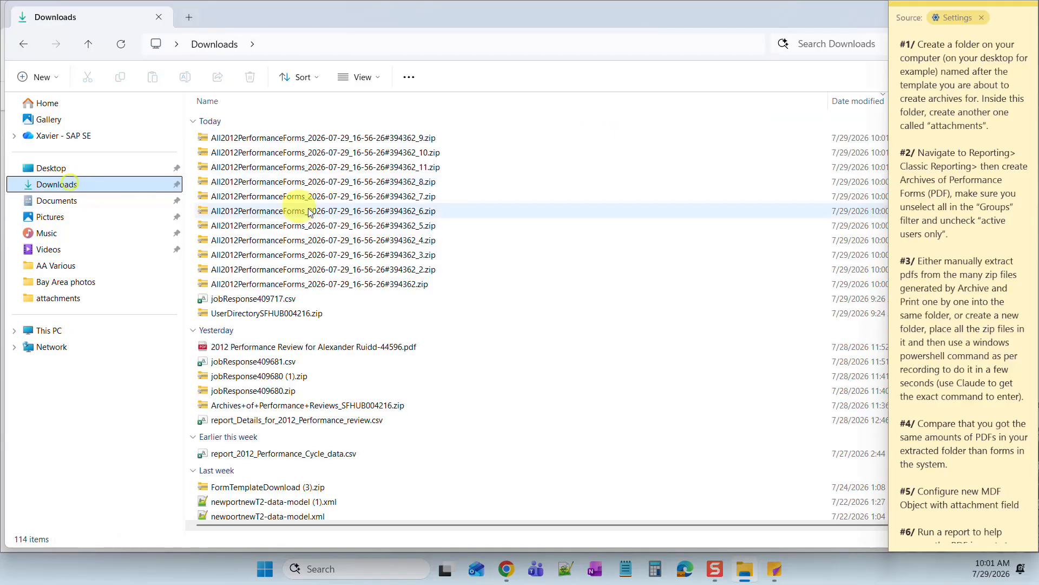
pyautogui.moveTo(489, 285); pyautogui.dragTo(353, 138)
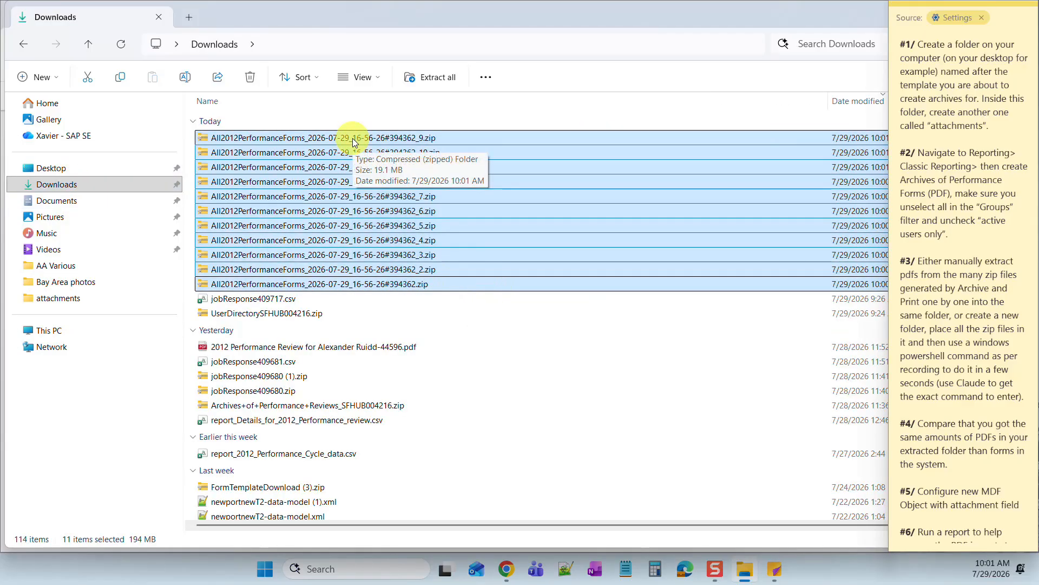
pyautogui.hotkey('ctrl', 'c')
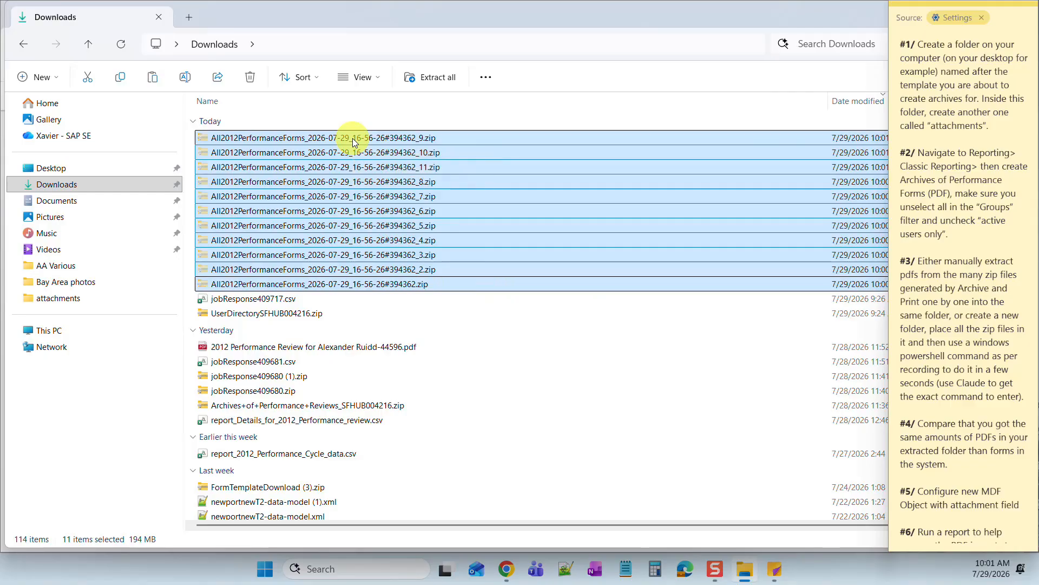
pyautogui.click(77, 168)
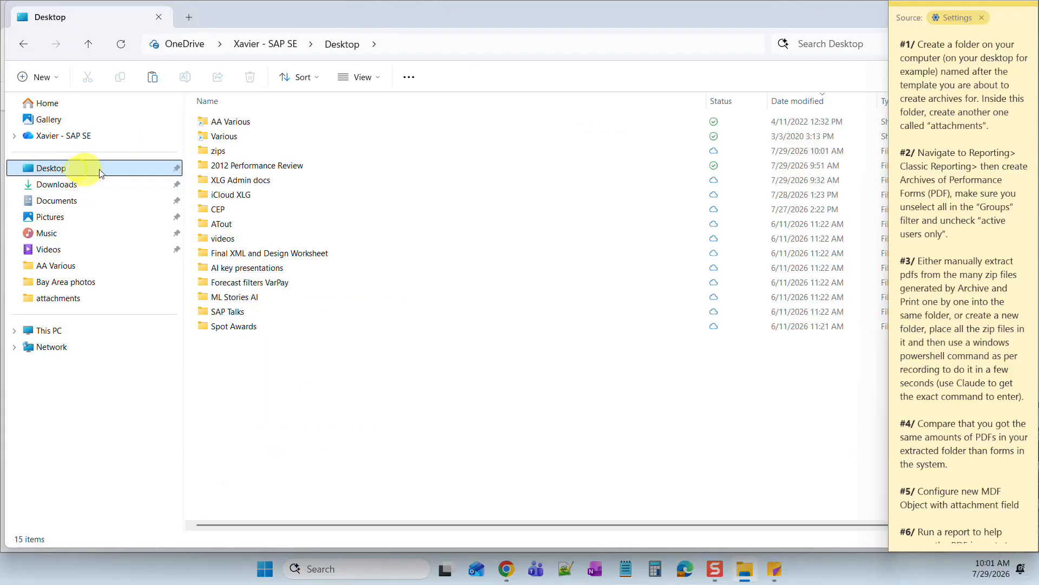
pyautogui.doubleClick(226, 151)
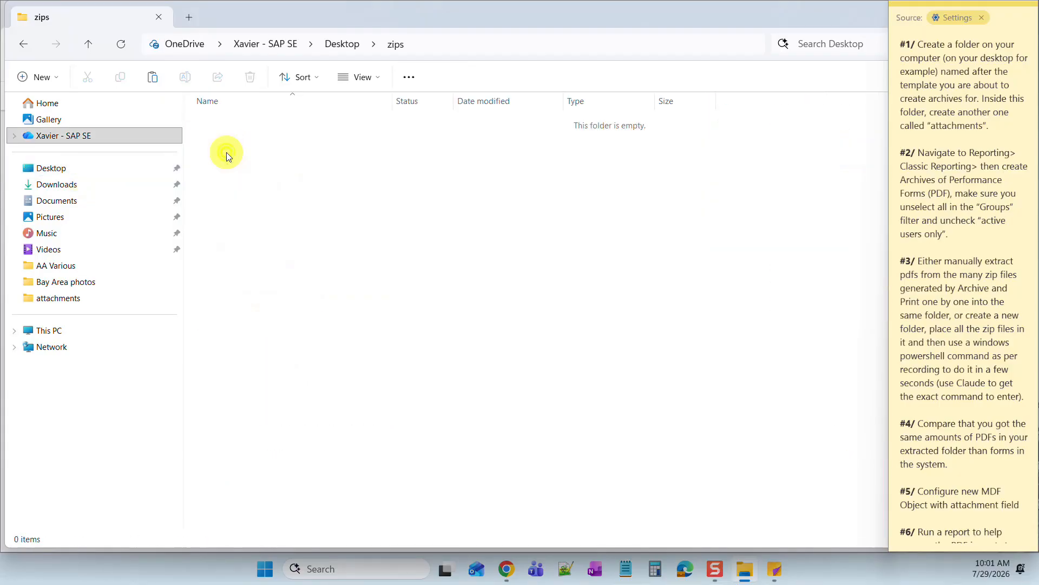
pyautogui.hotkey('ctrl', 'v')
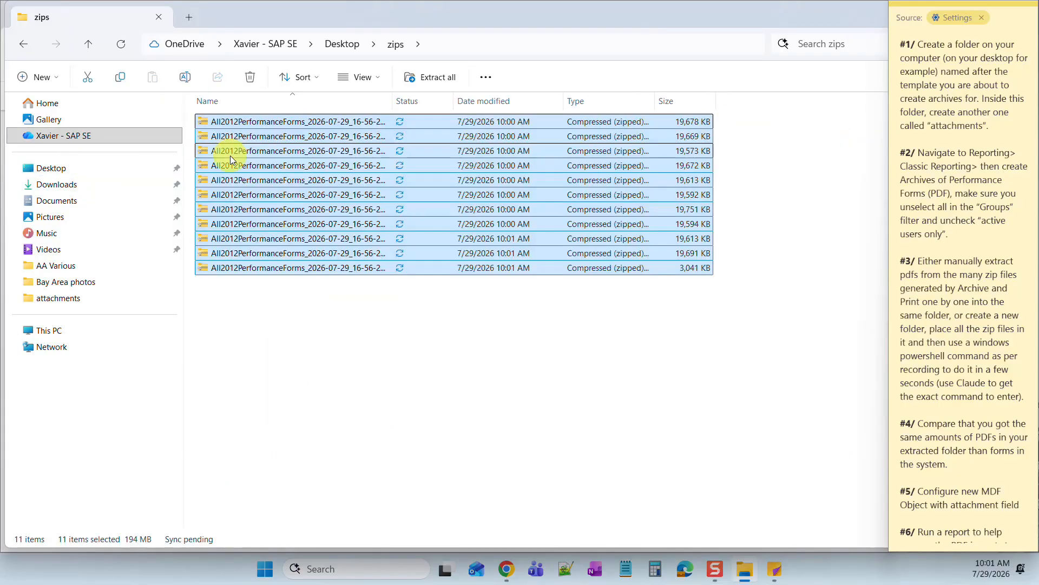
# - Copy the Desktop zips folder's full path with Copy as path, then return to Chrome
pyautogui.click(432, 400)
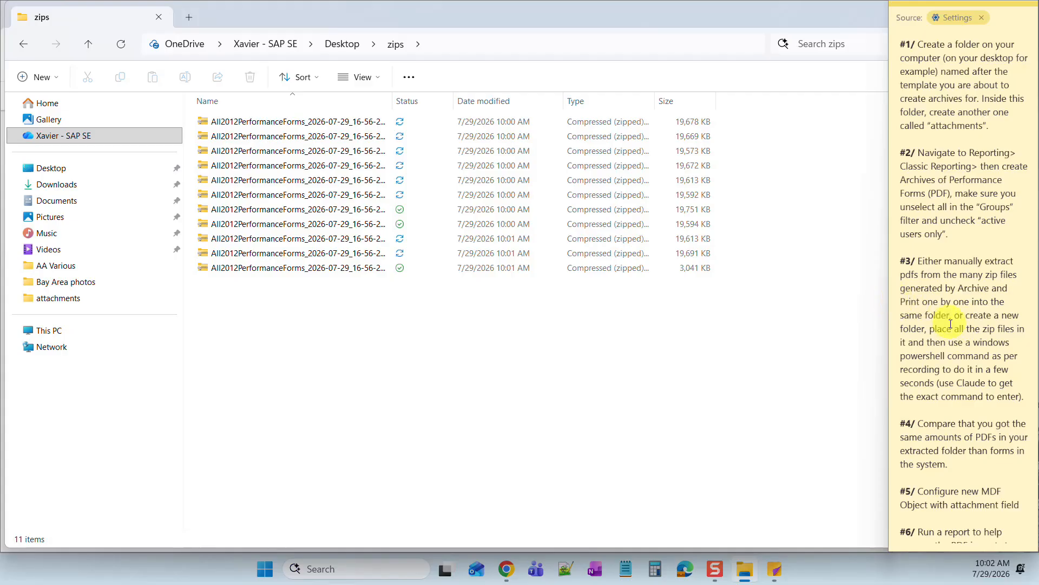
pyautogui.moveTo(956, 316); pyautogui.dragTo(1022, 411)
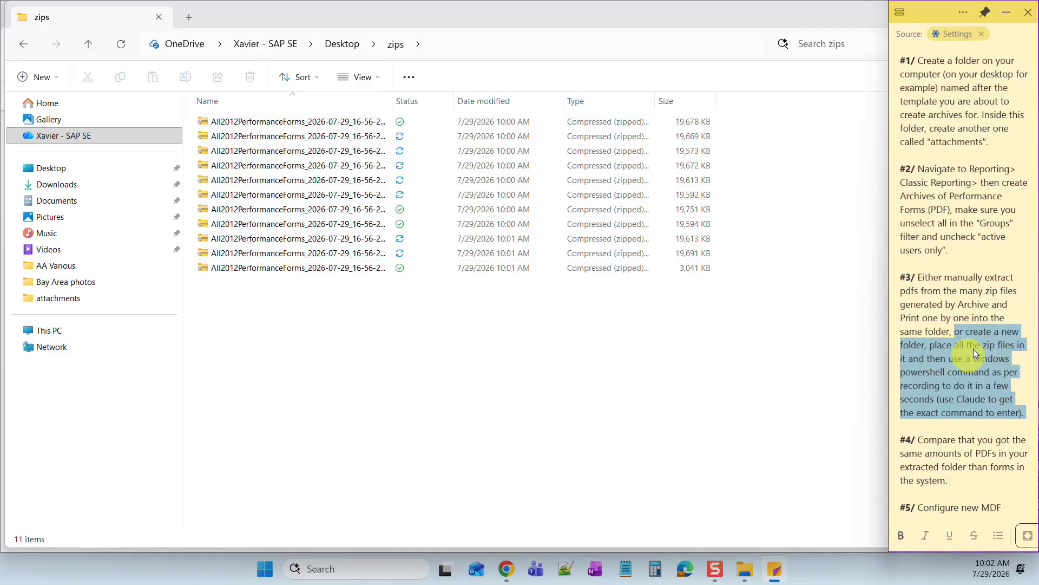
pyautogui.click(440, 343)
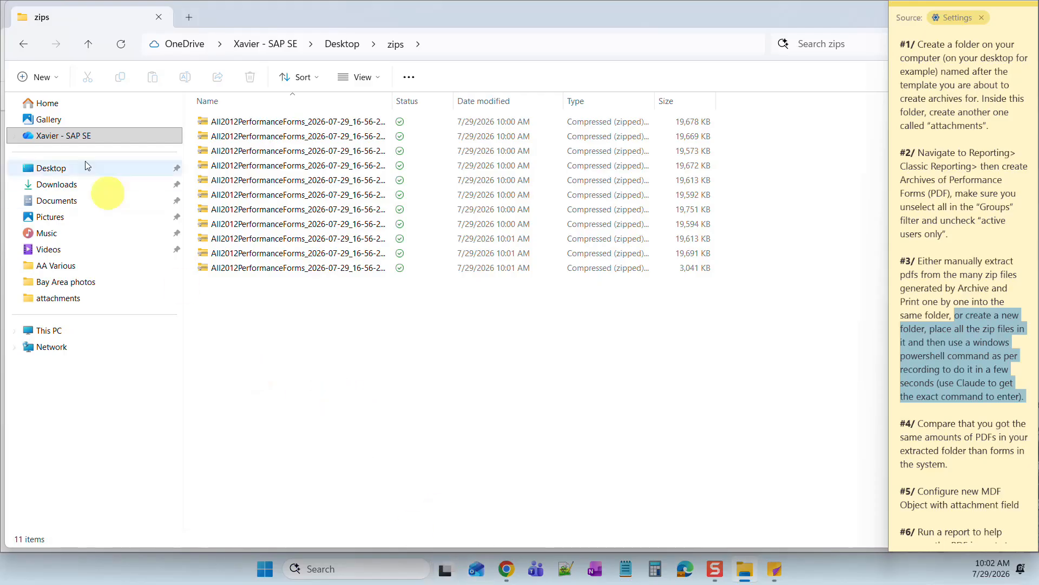
pyautogui.click(52, 170)
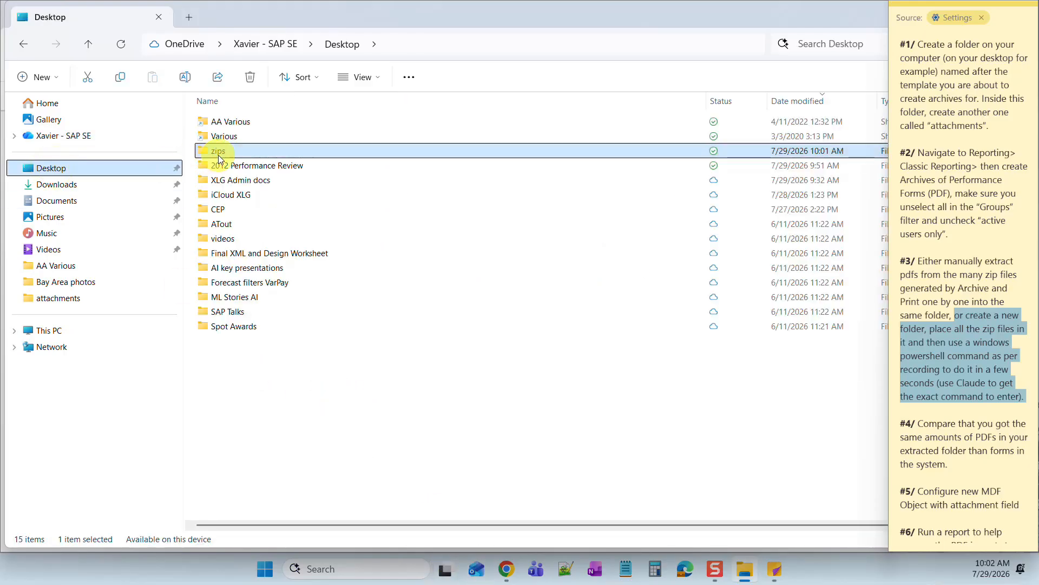
pyautogui.rightClick(220, 152)
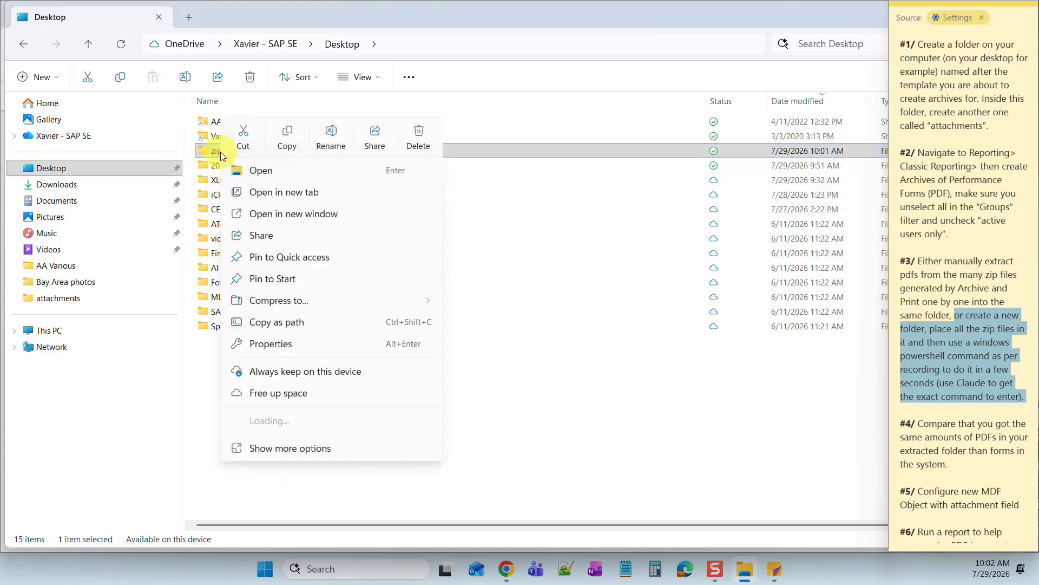
pyautogui.click(277, 323)
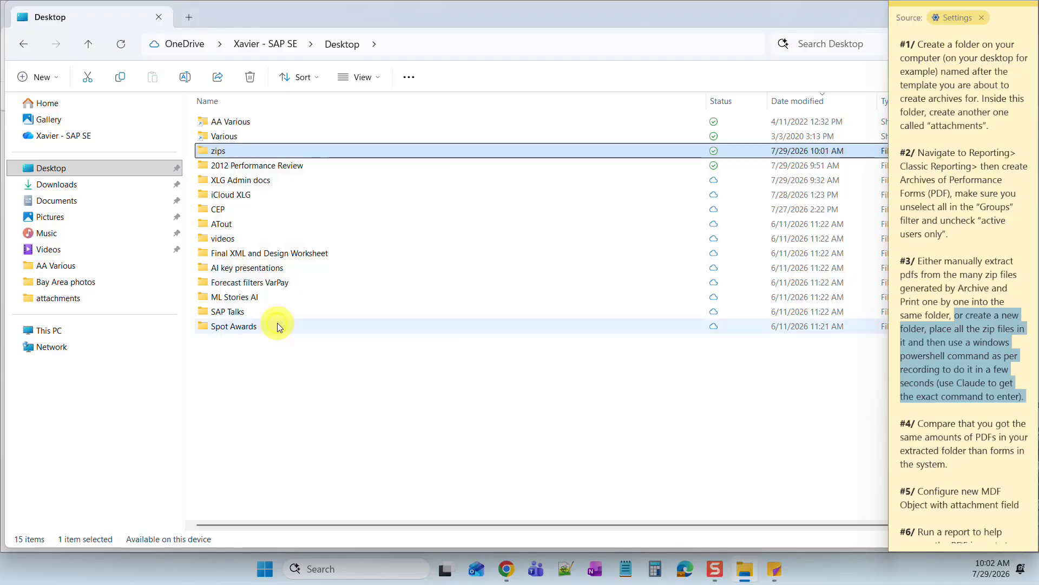
pyautogui.moveTo(514, 573)
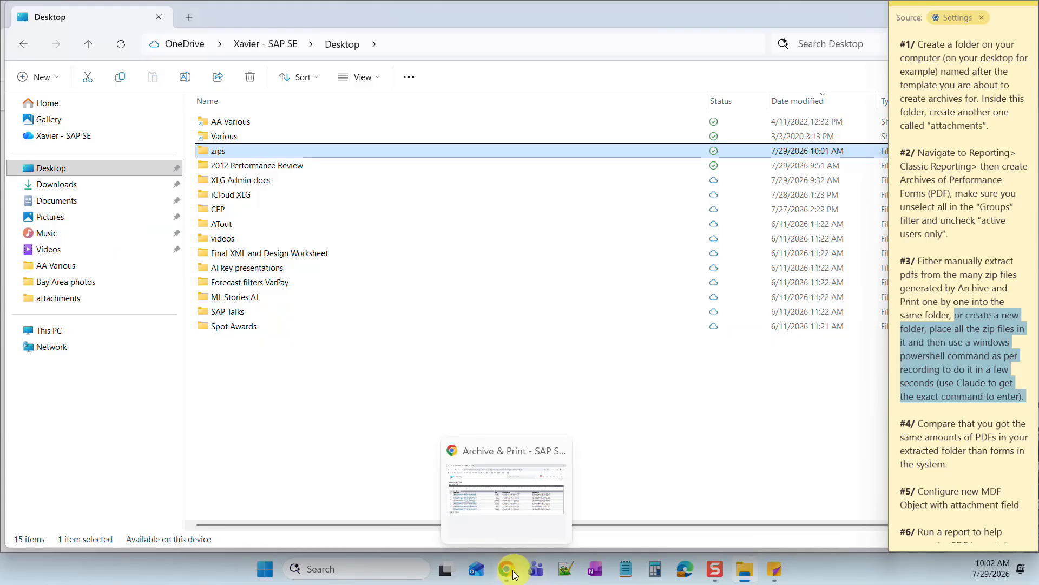
pyautogui.click(511, 573)
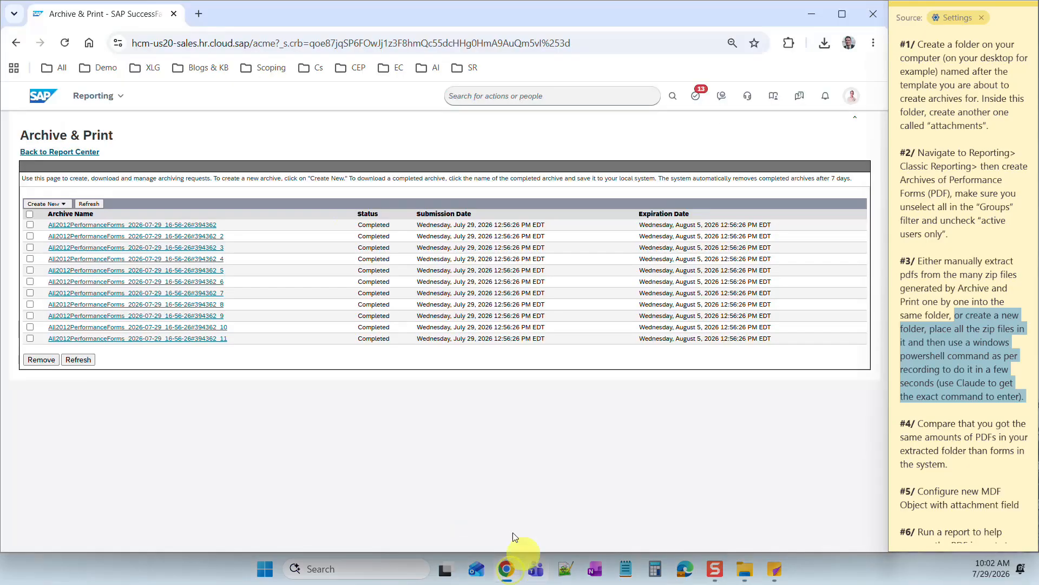
# - Open Claude from the Demo bookmarks in a new browser tab
pyautogui.click(199, 15)
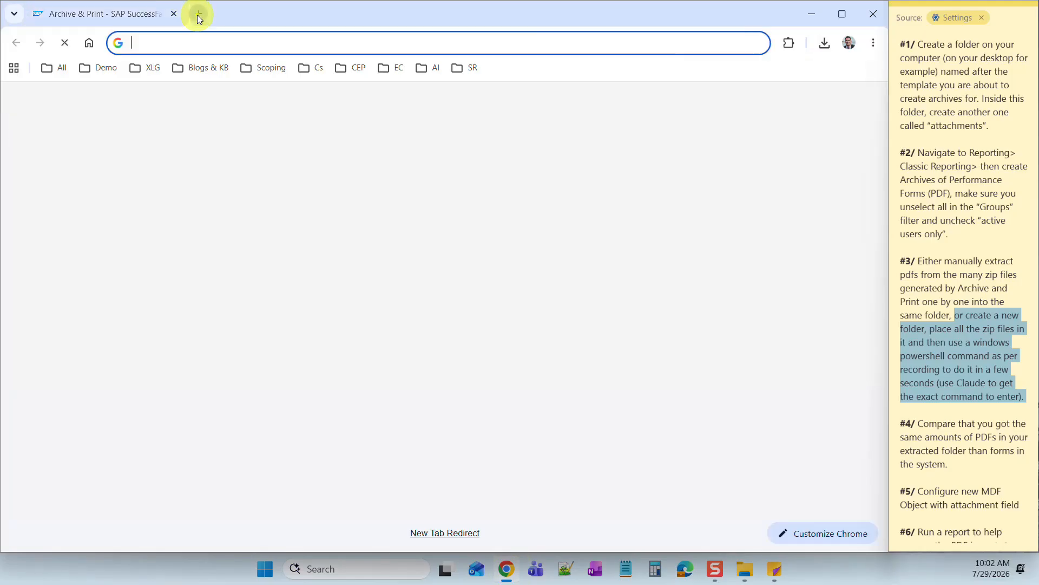
pyautogui.click(99, 68)
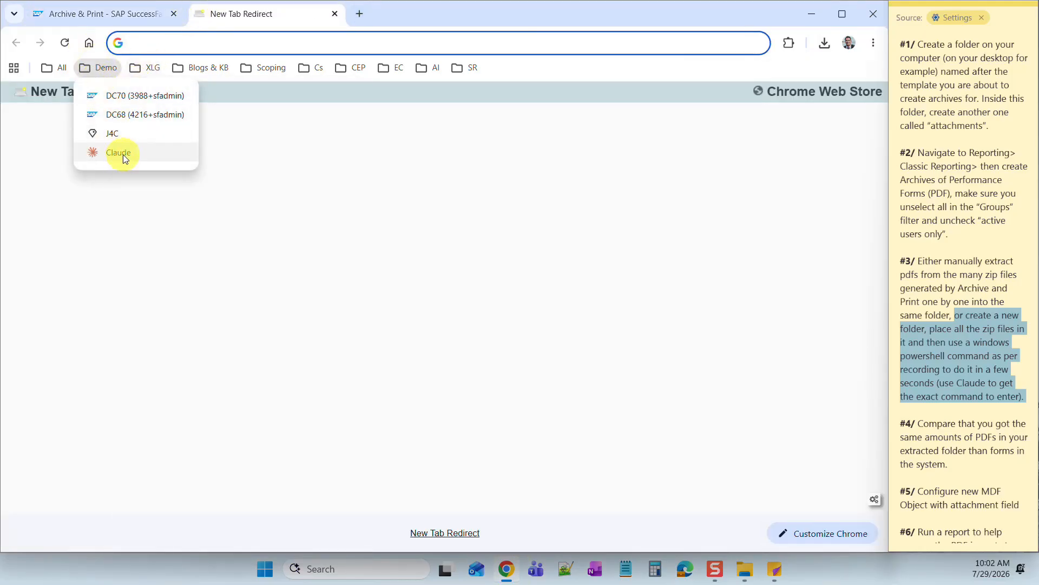
pyautogui.click(122, 154)
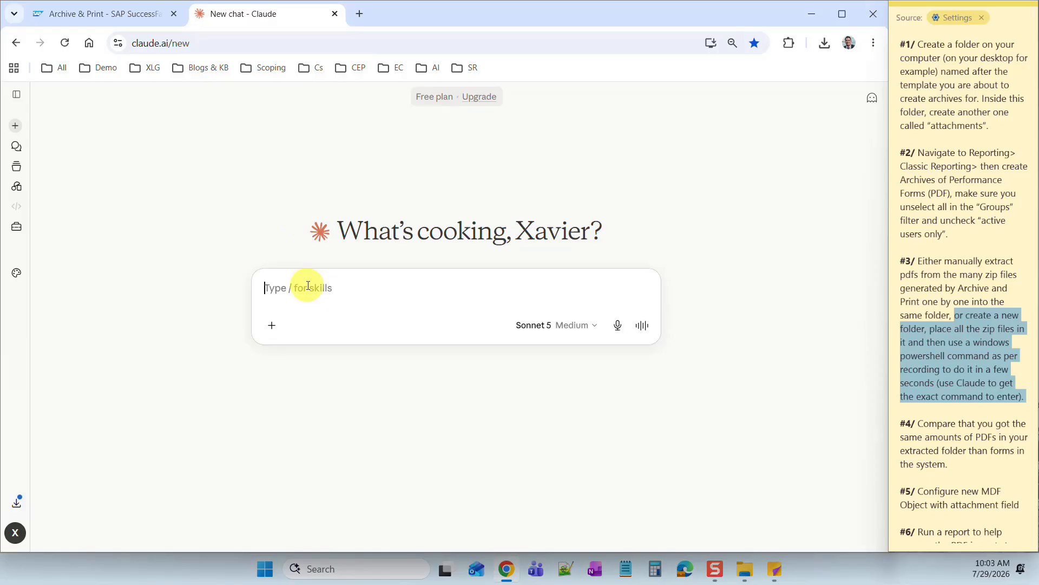
# - Ask Claude for a PowerShell command extracting every zip in the pasted zips path into a merged subfolder, and copy it
pyautogui.write('I')
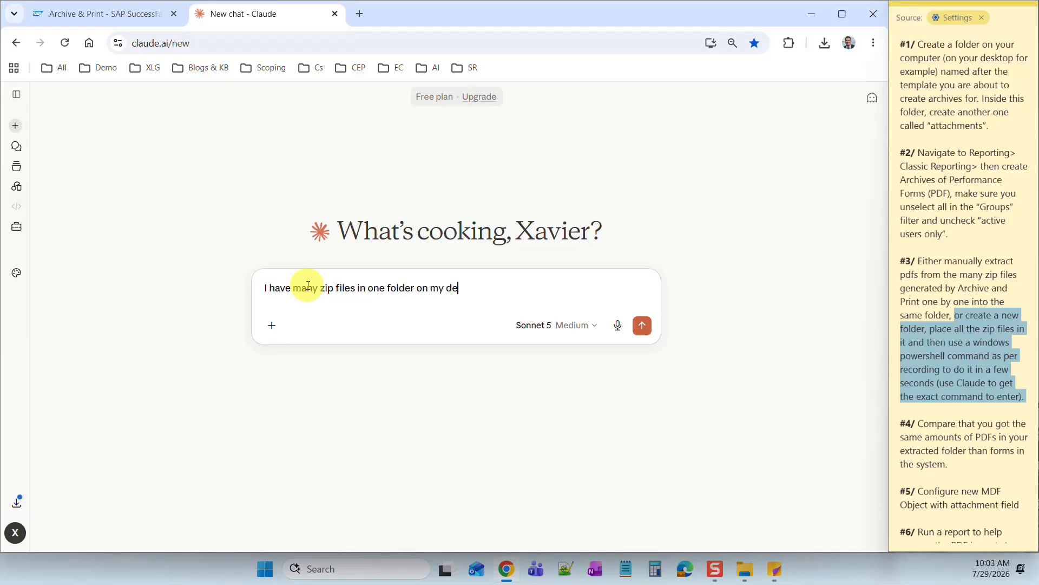
pyautogui.write('and')
pyautogui.write('gener')
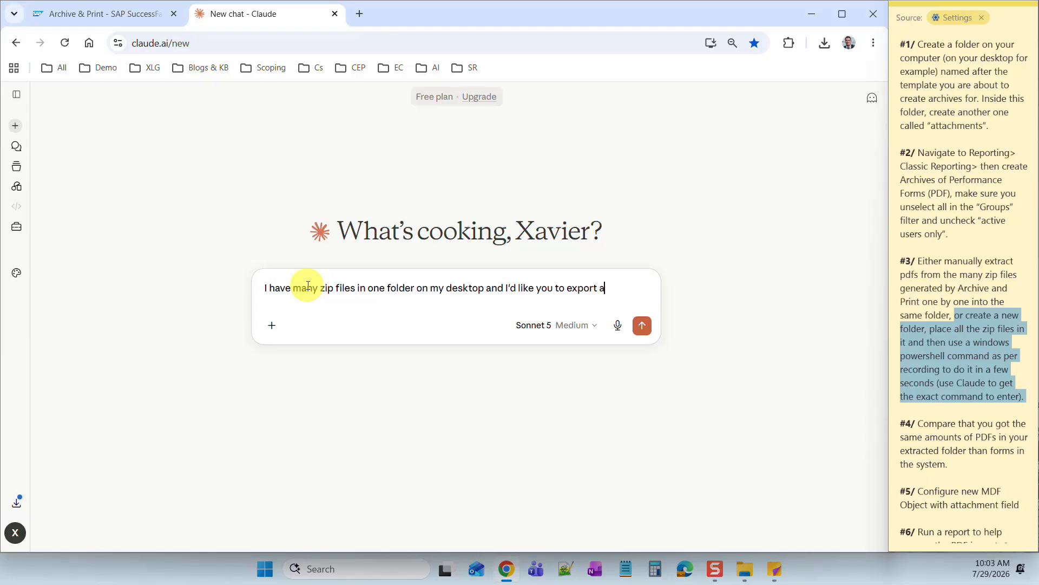
pyautogui.write('their content into a subfolder named "merged')
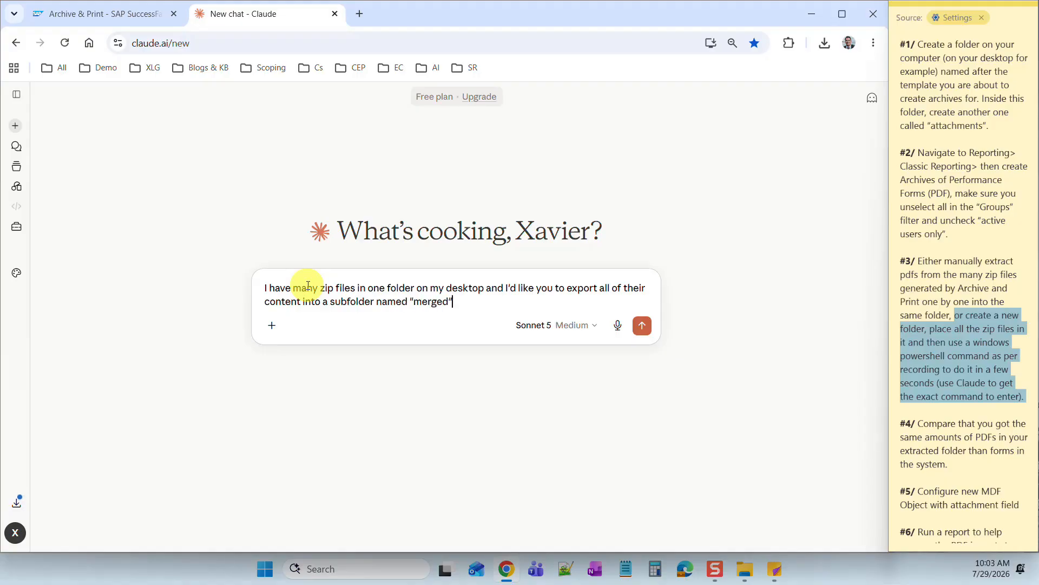
pyautogui.write('Here is the path so you can create')
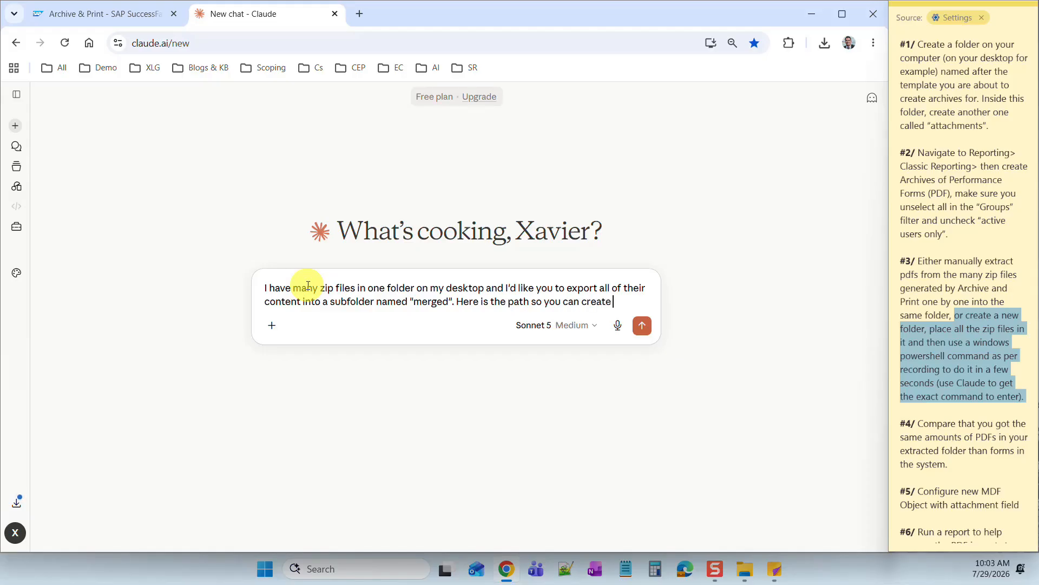
pyautogui.write('se')
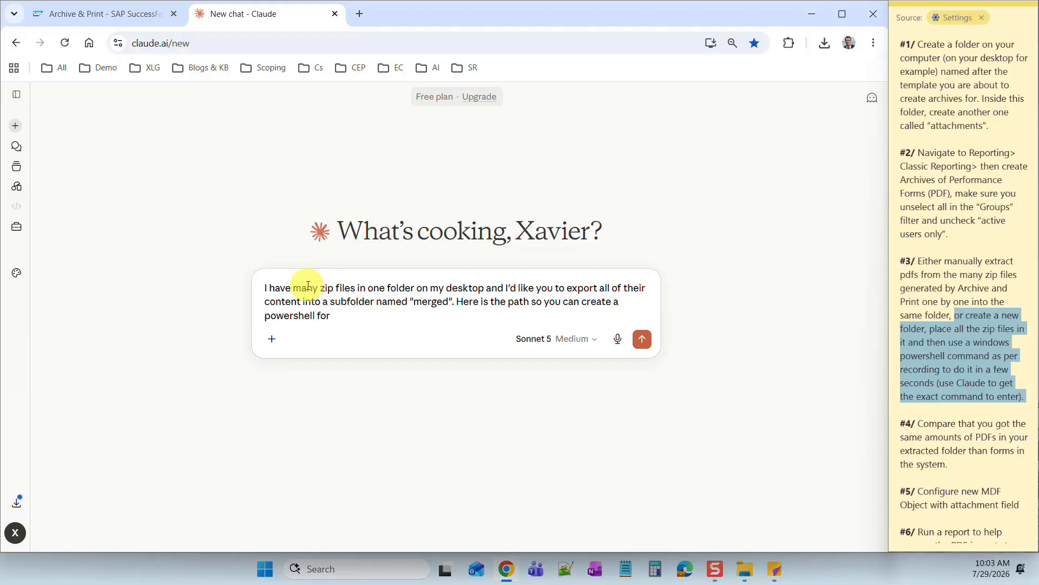
pyautogui.write('hell command for me:')
pyautogui.hotkey('ctrl', 'v')
pyautogui.press('Return')
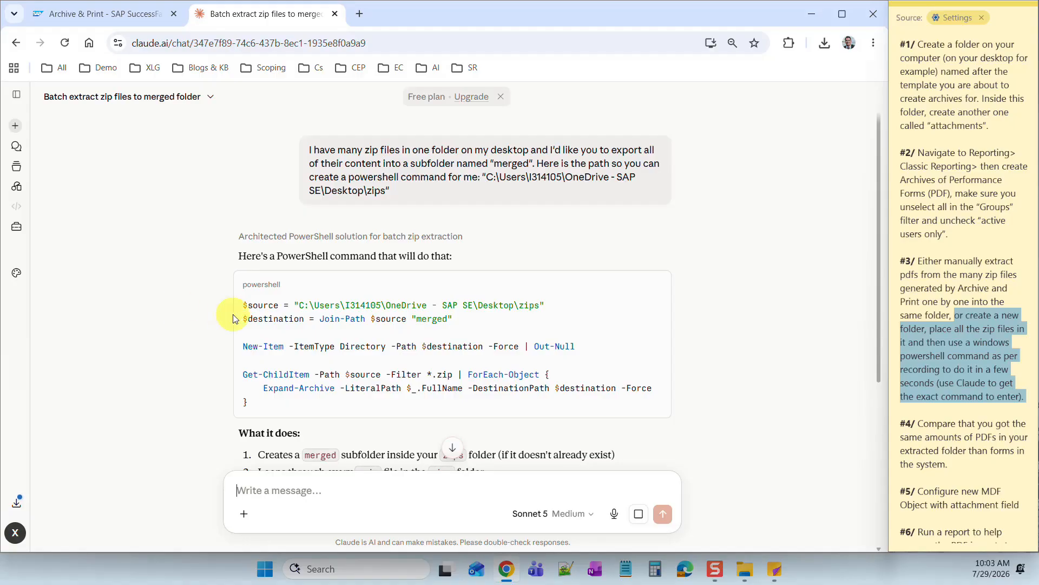
pyautogui.click(655, 289)
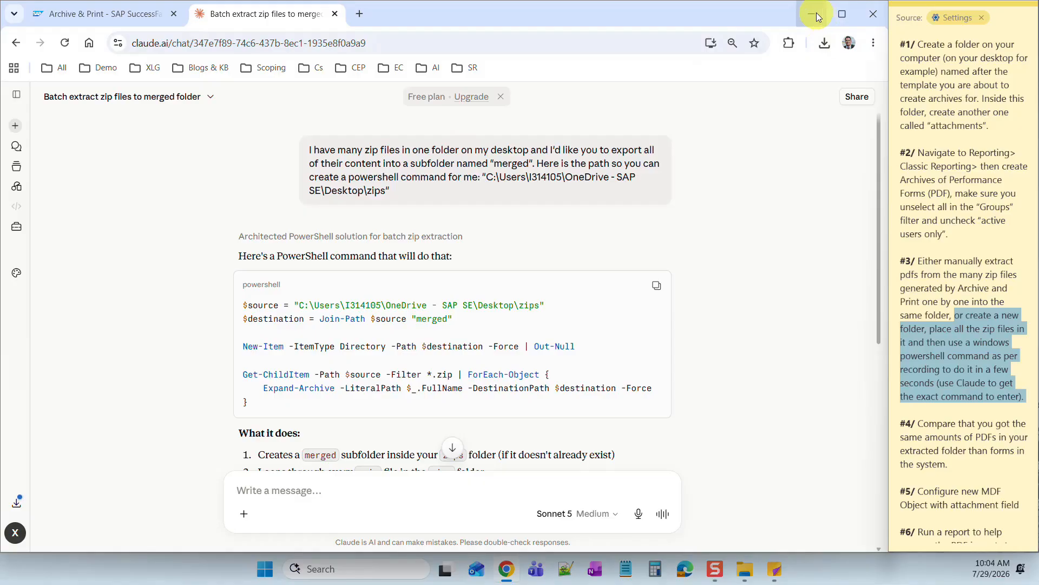
pyautogui.click(97, 13)
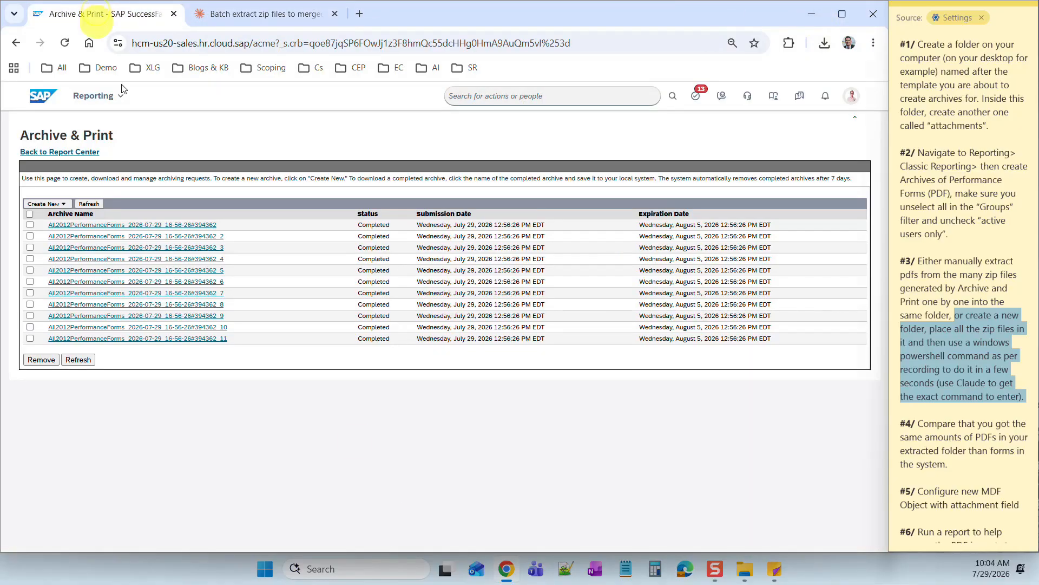
pyautogui.click(745, 569)
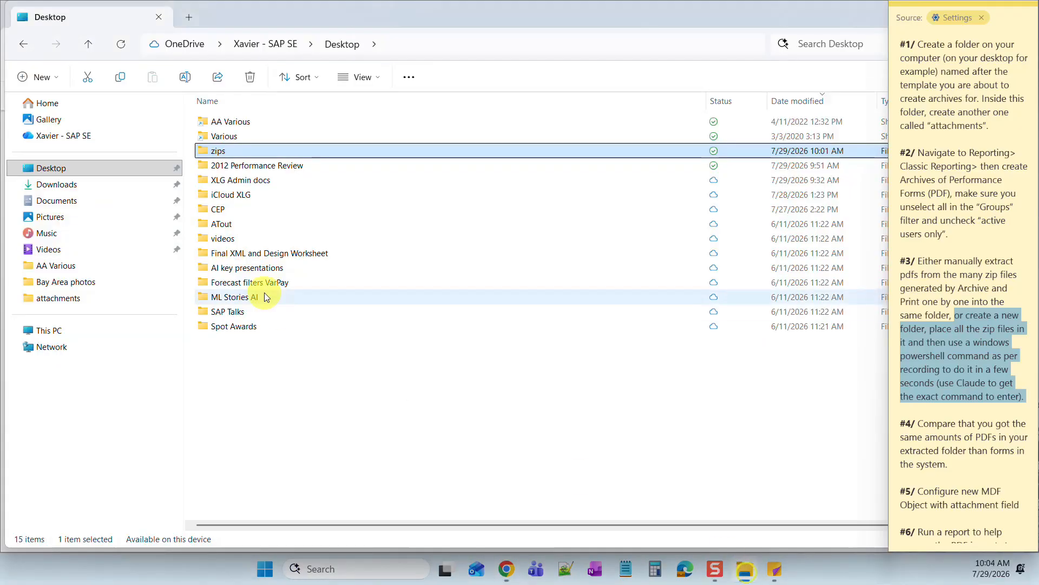
# - Launch PowerShell from the zips folder's address bar and paste Claude's extraction command
pyautogui.doubleClick(231, 150)
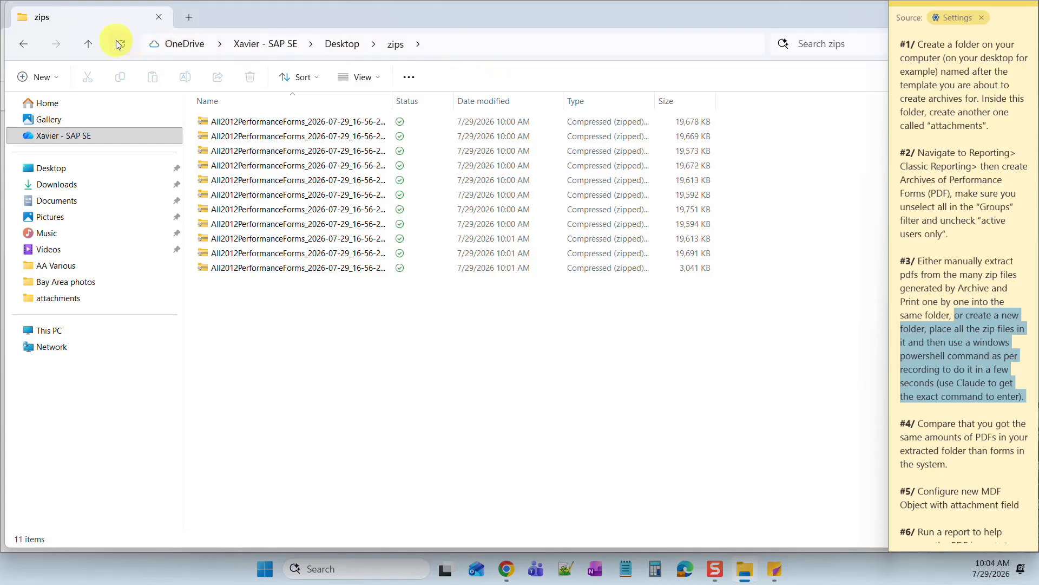
pyautogui.click(444, 46)
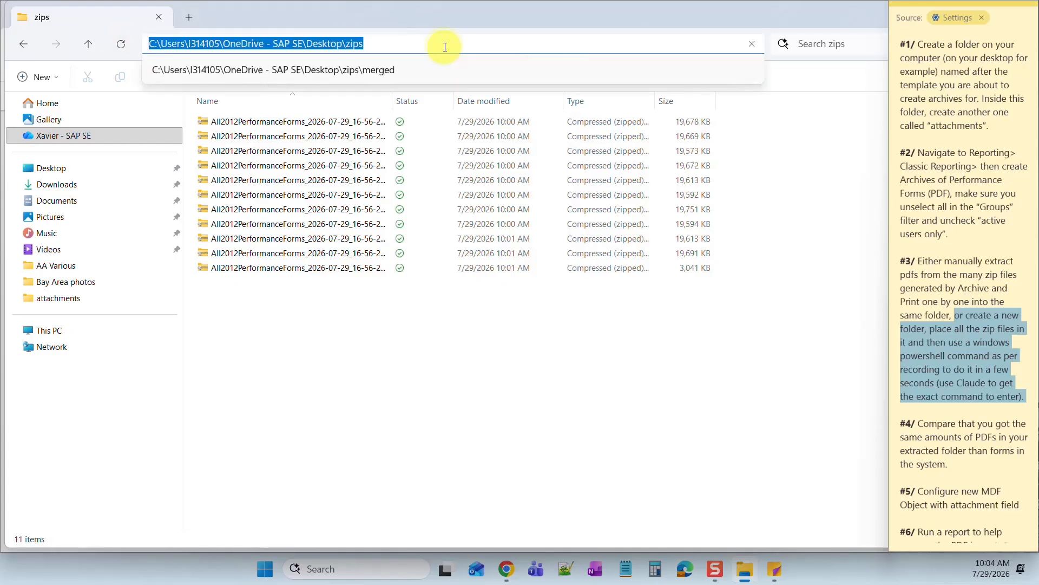
pyautogui.write('powershell')
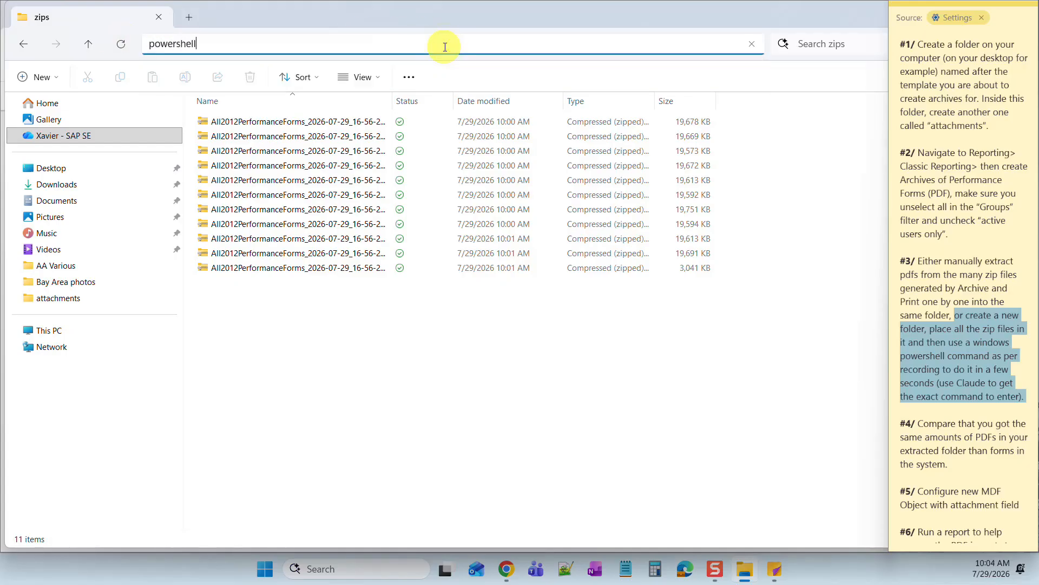
pyautogui.press('Return')
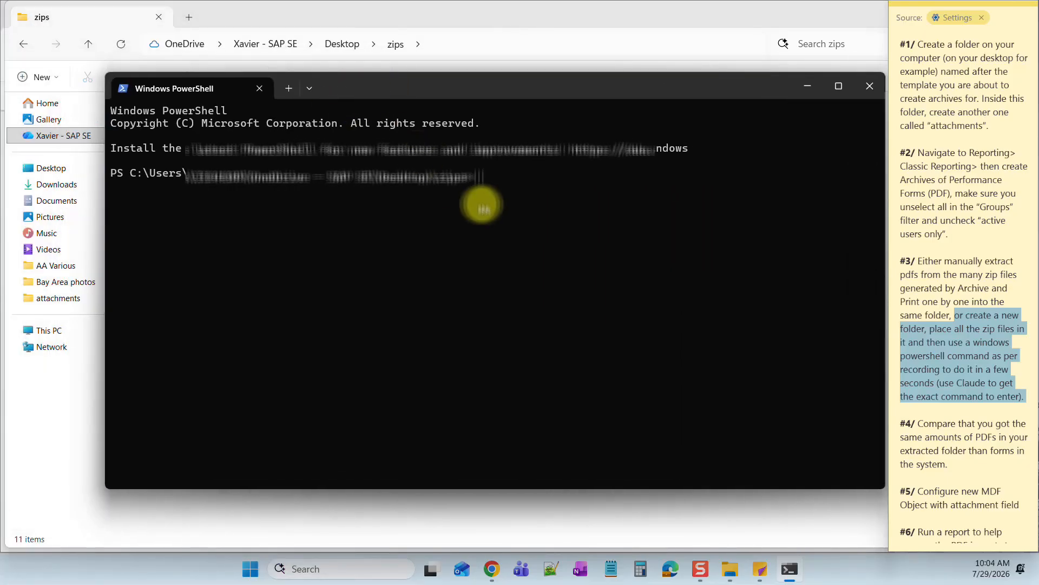
pyautogui.hotkey('ctrl', 'v')
# - Run the pasted Expand-Archive loop to extract all zips into merged, then close PowerShell
pyautogui.click(403, 378)
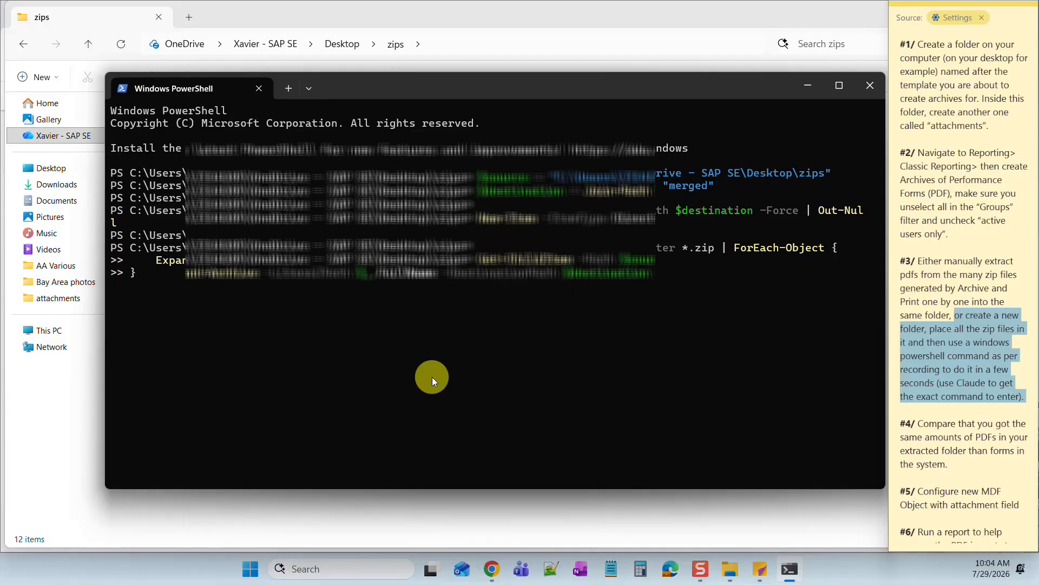
pyautogui.press('Return')
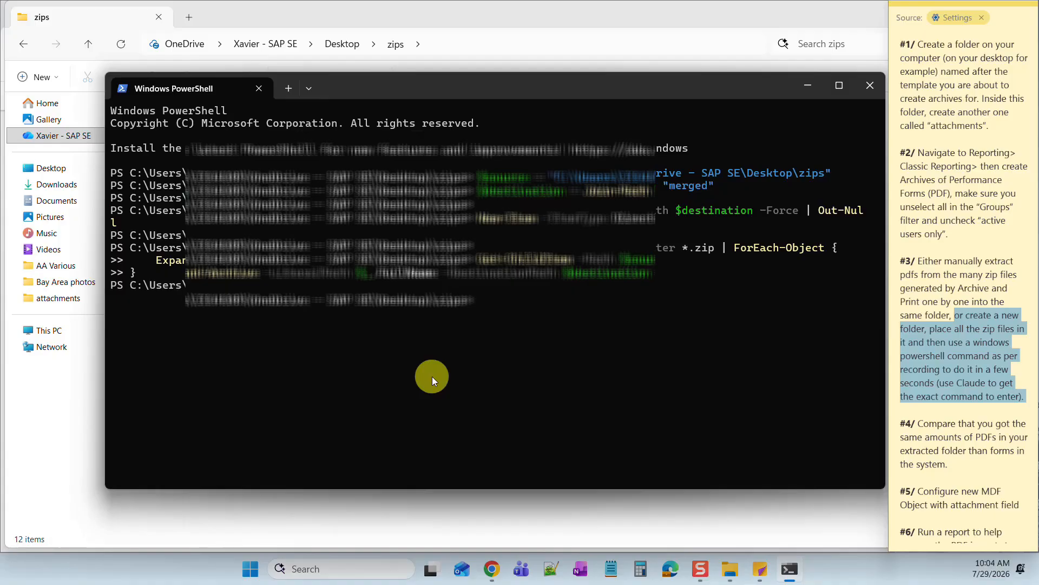
pyautogui.click(865, 87)
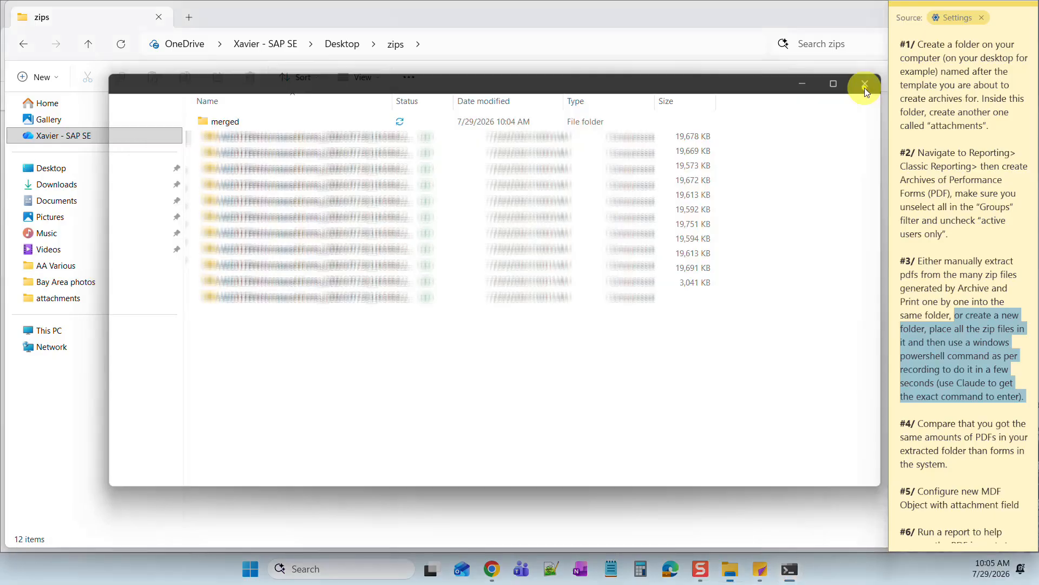
# - Check that the merged folder holds 950 extracted PDFs, then close File Explorer
pyautogui.doubleClick(228, 125)
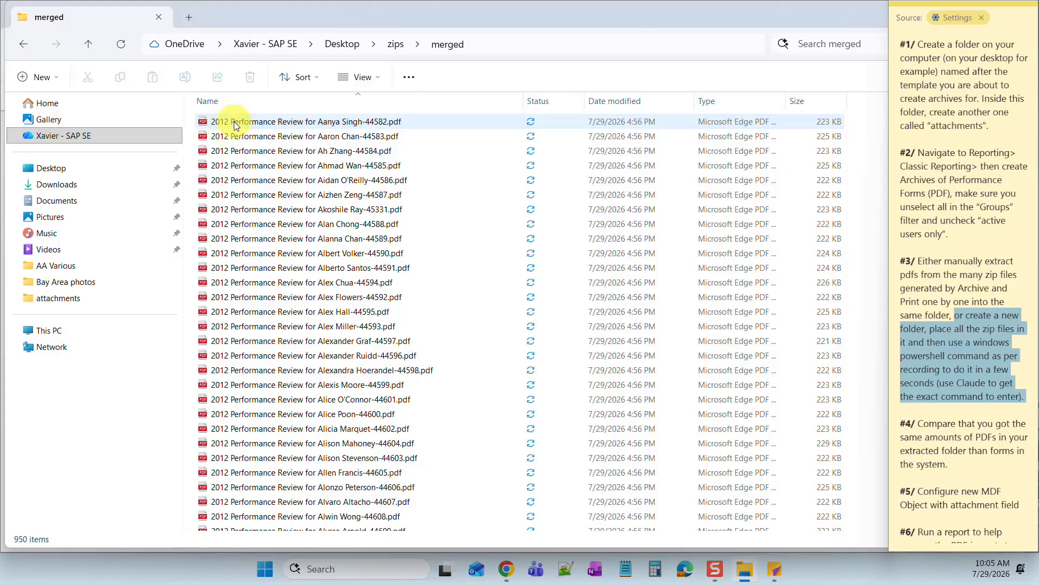
pyautogui.click(235, 125)
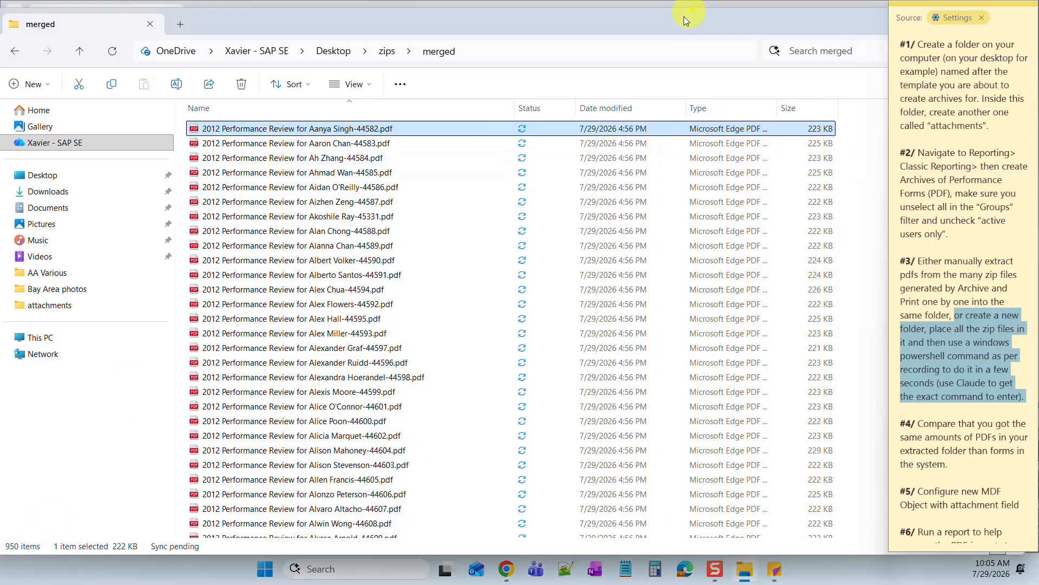
pyautogui.moveTo(684, 17); pyautogui.dragTo(880, 0)
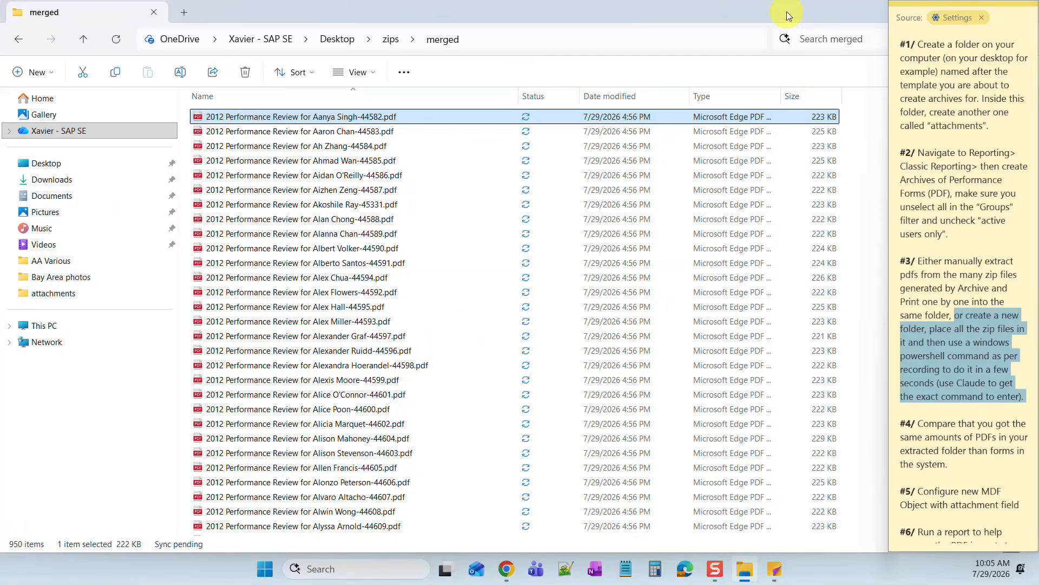
pyautogui.moveTo(787, 11); pyautogui.dragTo(724, 21)
pyautogui.moveTo(821, 25); pyautogui.dragTo(691, 34)
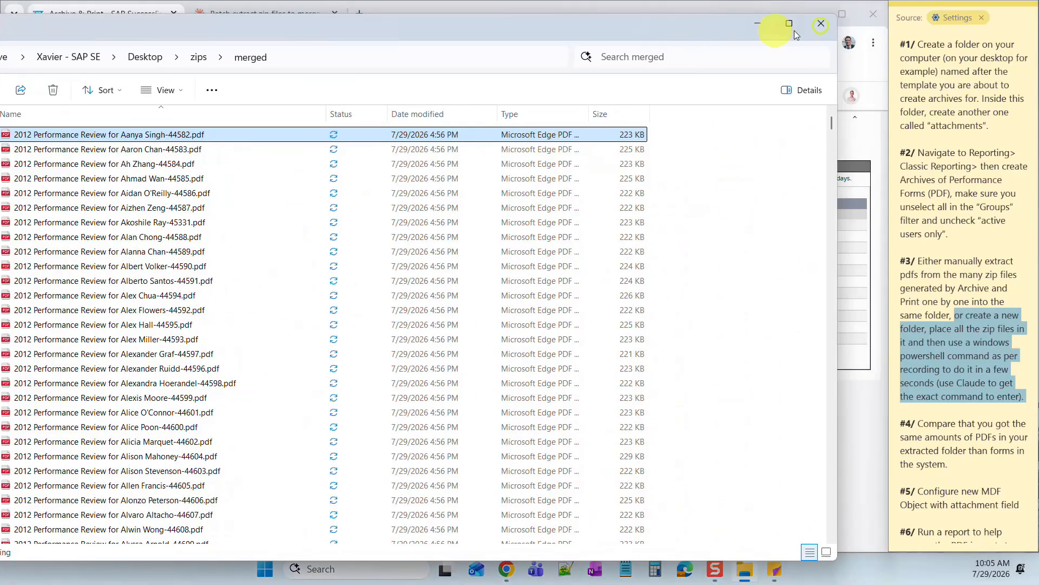
pyautogui.click(821, 24)
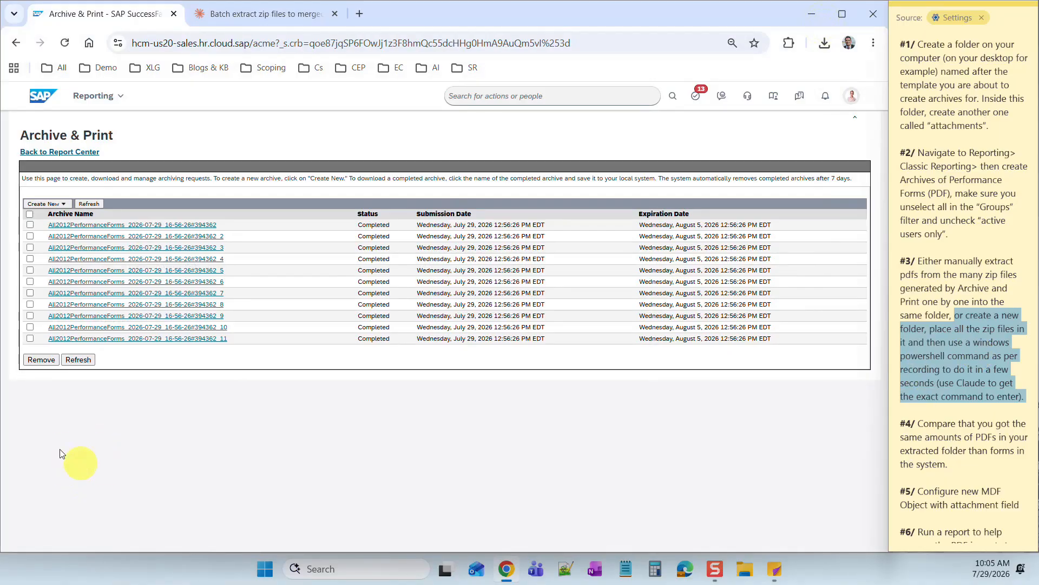
pyautogui.click(957, 372)
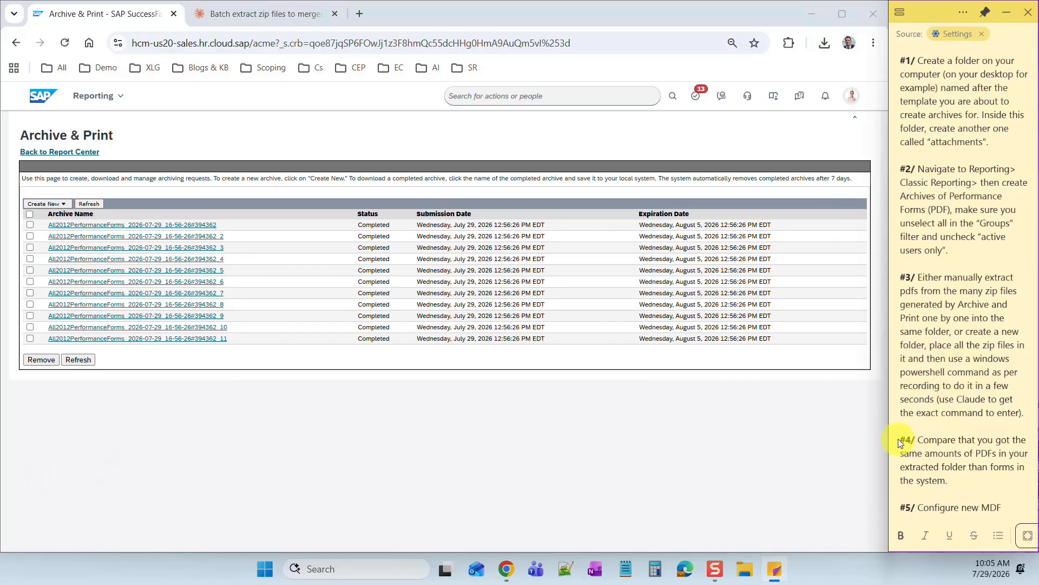
pyautogui.moveTo(902, 439); pyautogui.dragTo(972, 479)
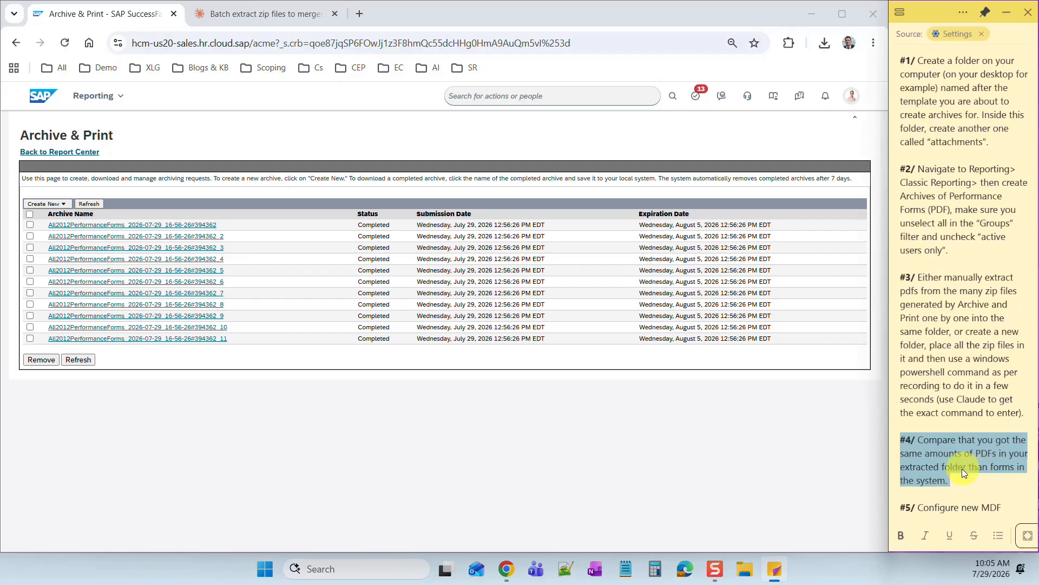
pyautogui.click(963, 470)
pyautogui.moveTo(1000, 471); pyautogui.dragTo(948, 481)
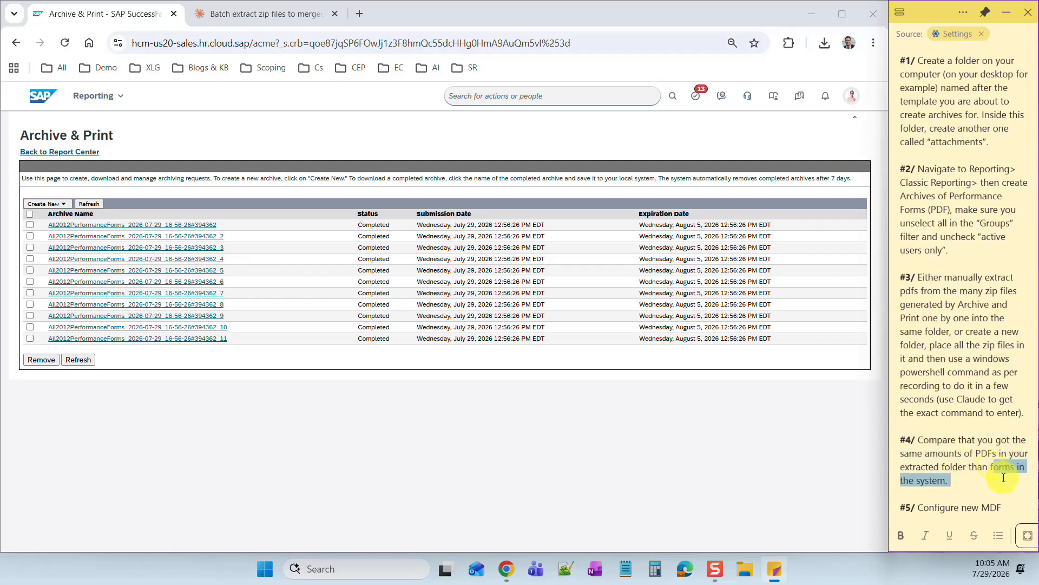
pyautogui.click(948, 481)
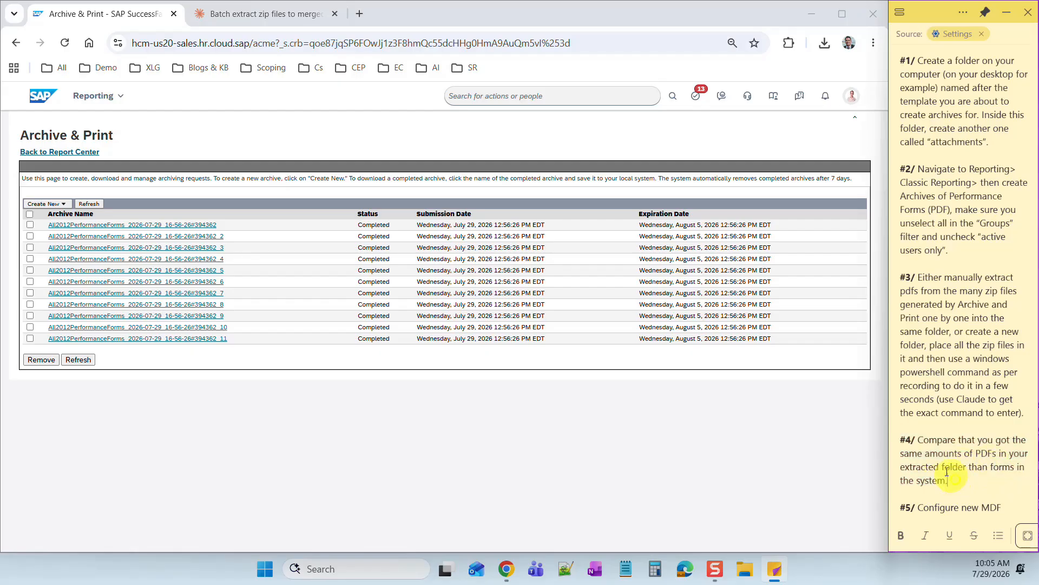
# - Find and open the Delete Form admin tool by searching 'delete'
pyautogui.click(492, 96)
pyautogui.write('delete form')
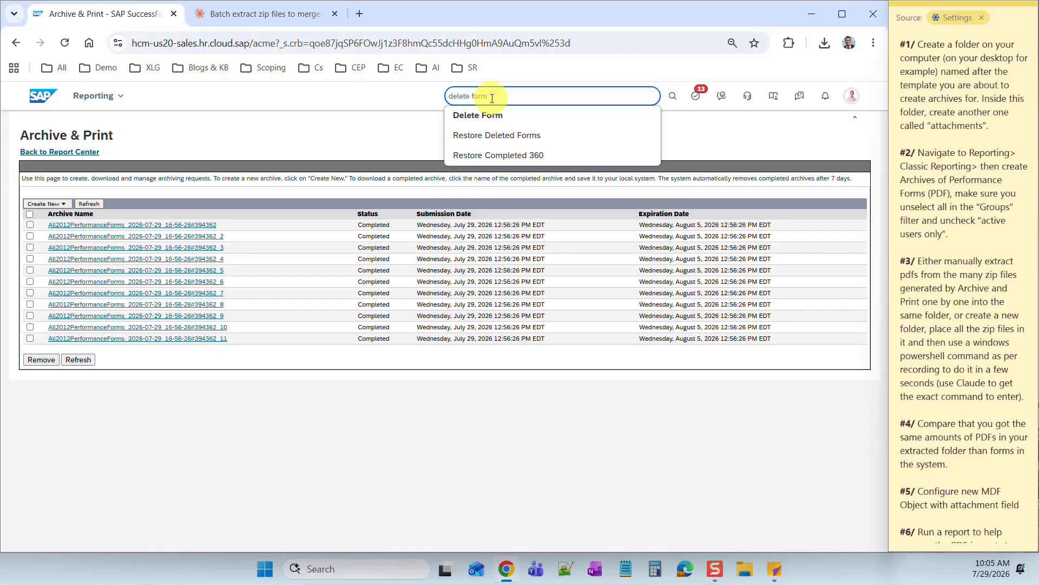
pyautogui.click(479, 116)
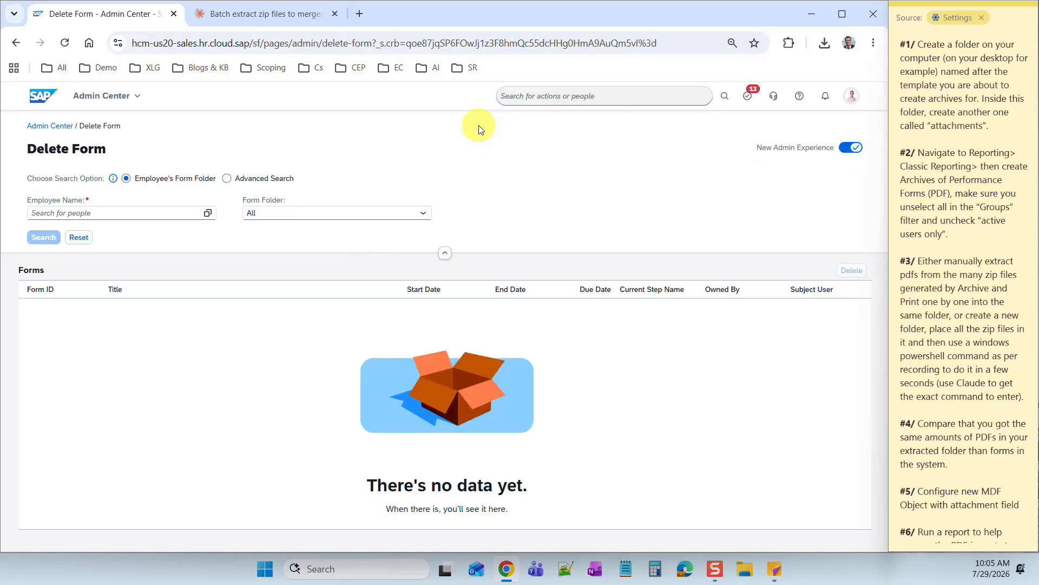
# - Run an Advanced Search with Form Template set to 2012 Performance Review, listing 950 forms
pyautogui.click(226, 179)
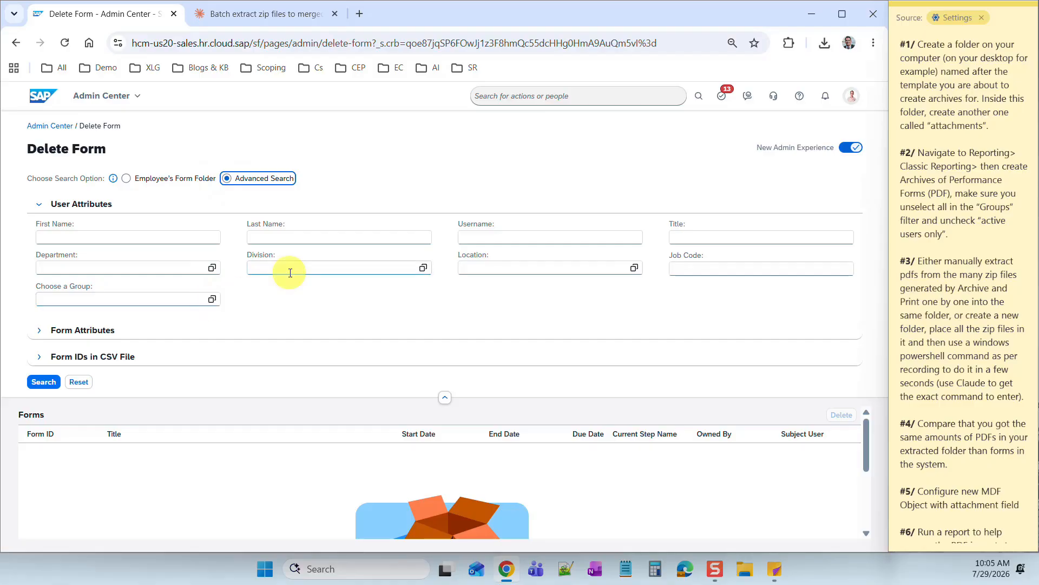
pyautogui.click(56, 330)
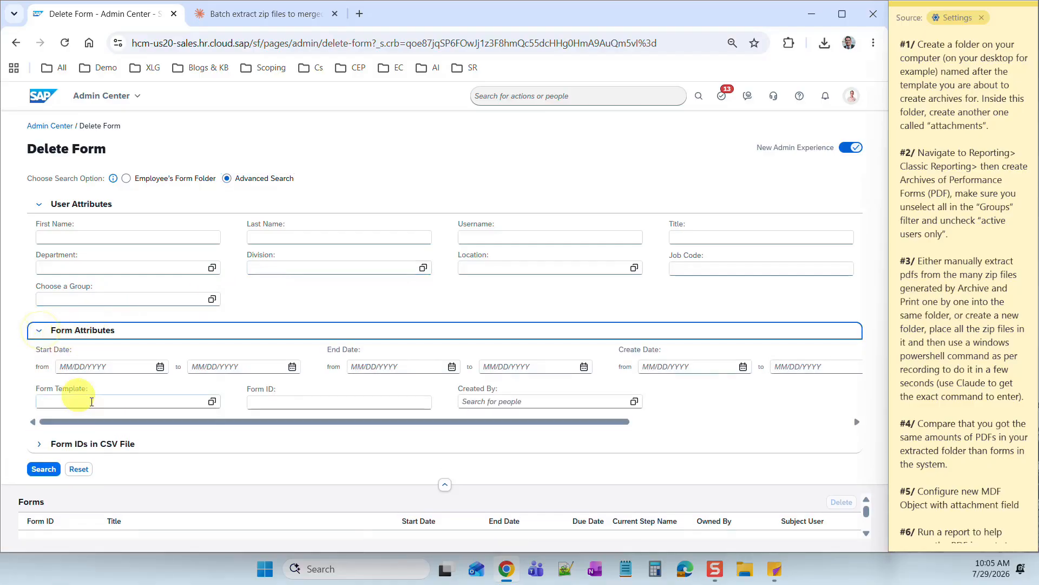
pyautogui.click(212, 402)
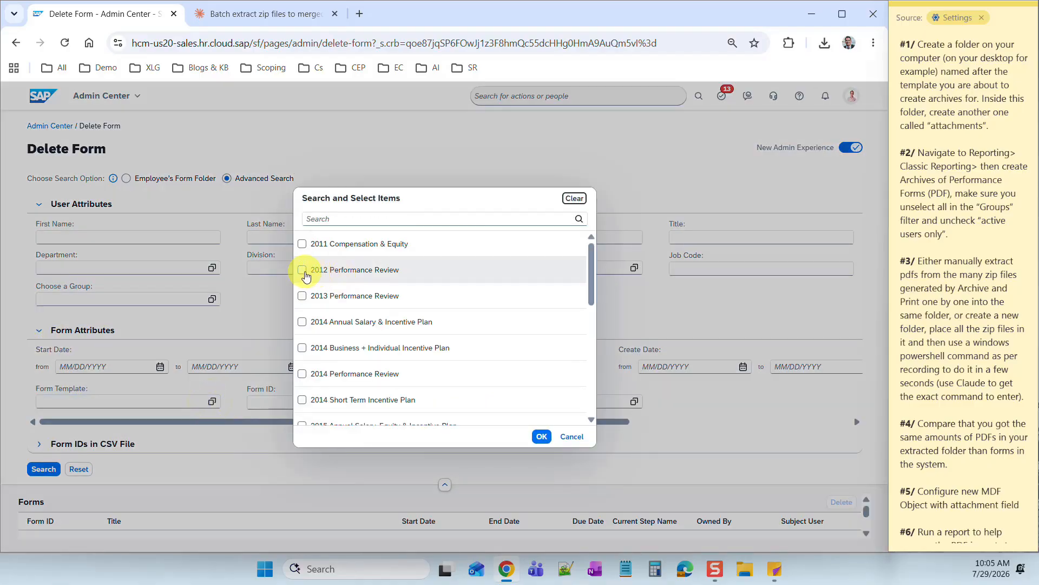
pyautogui.click(302, 271)
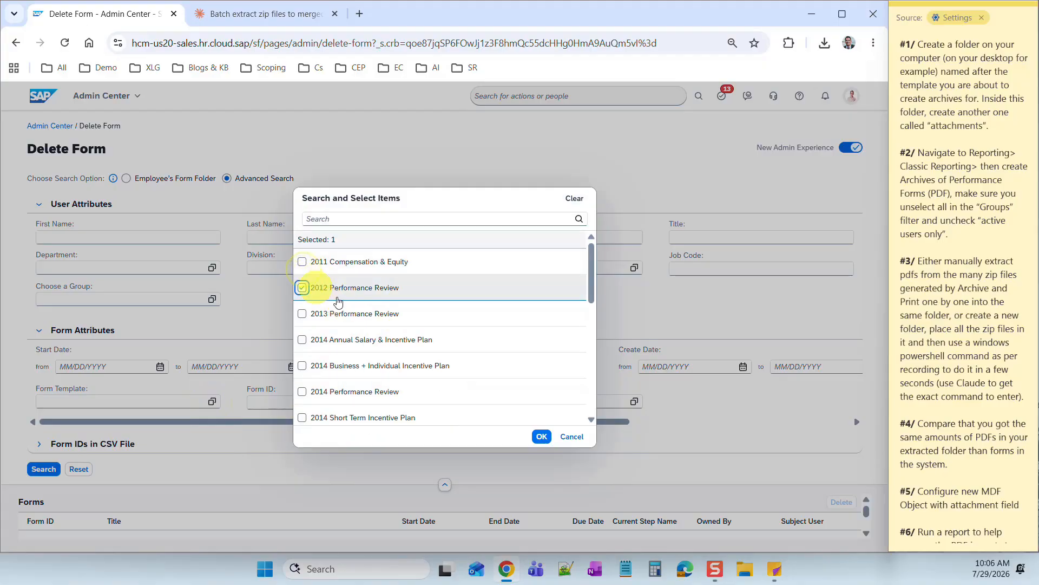
pyautogui.click(540, 439)
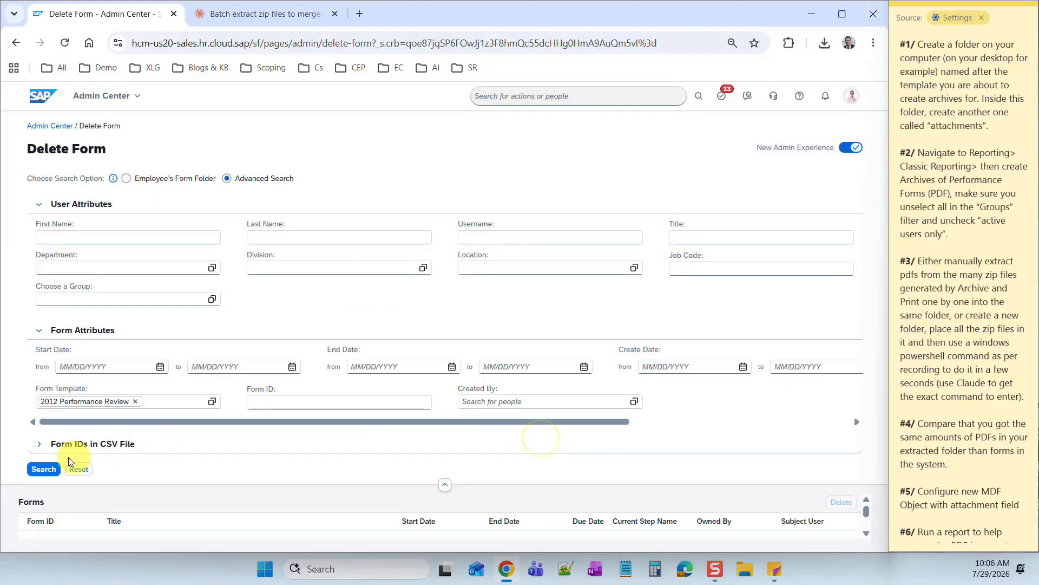
pyautogui.click(47, 470)
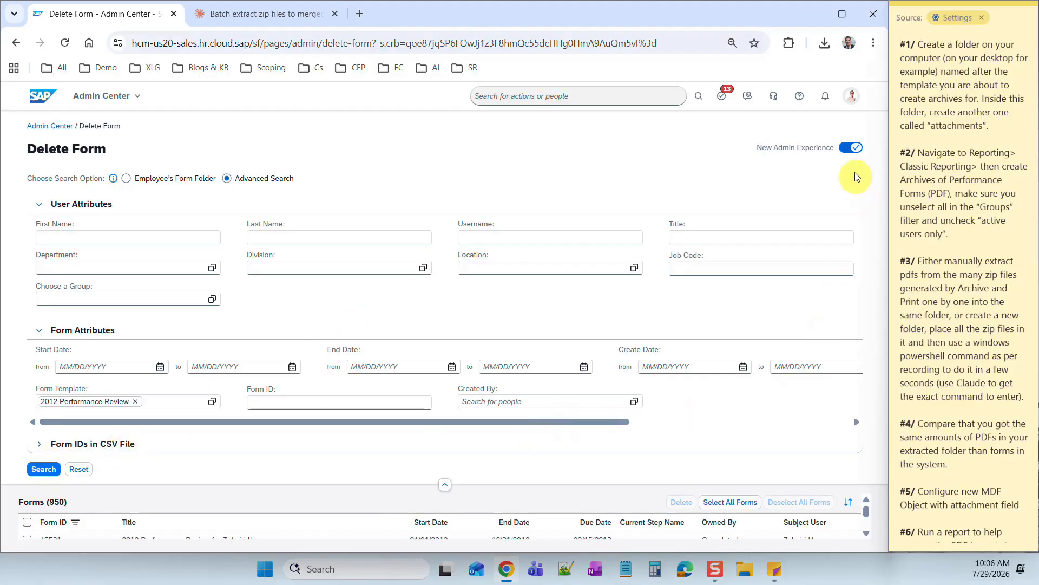
pyautogui.click(445, 485)
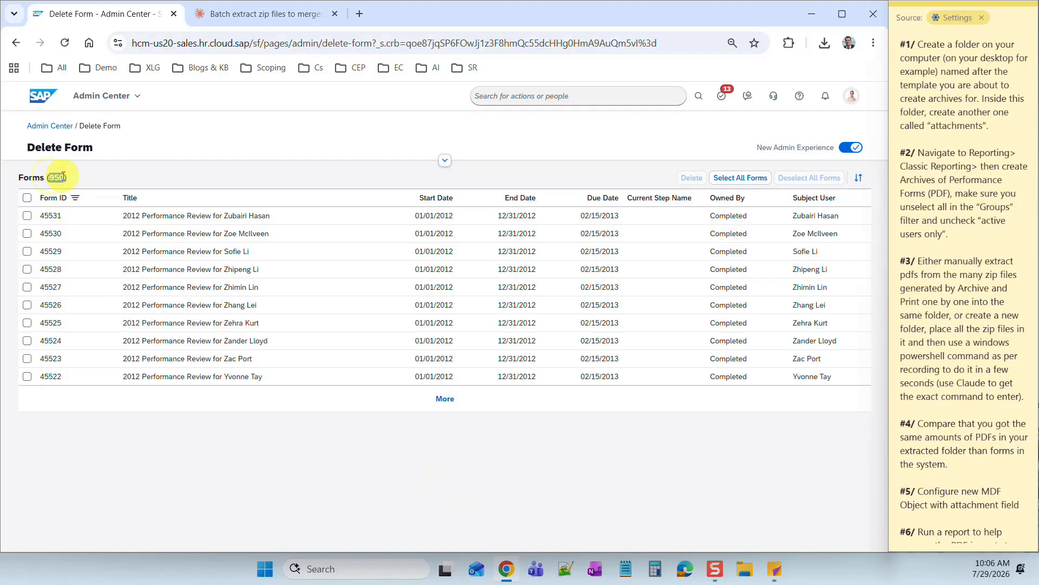
# - Review the notes on comparing the 950 form count with the extracted PDFs
pyautogui.click(940, 164)
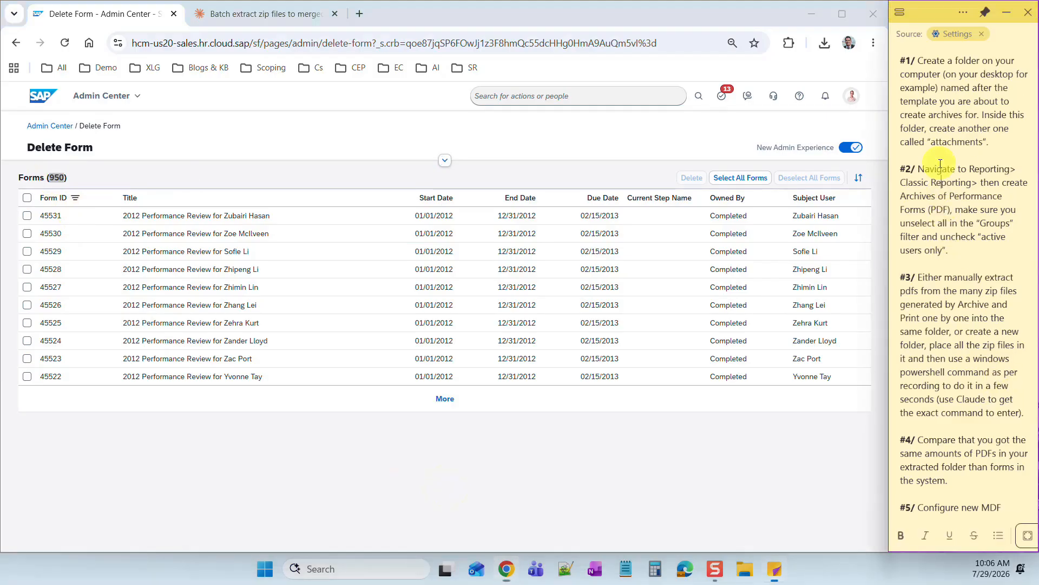
pyautogui.scroll(-1, 931, 433)
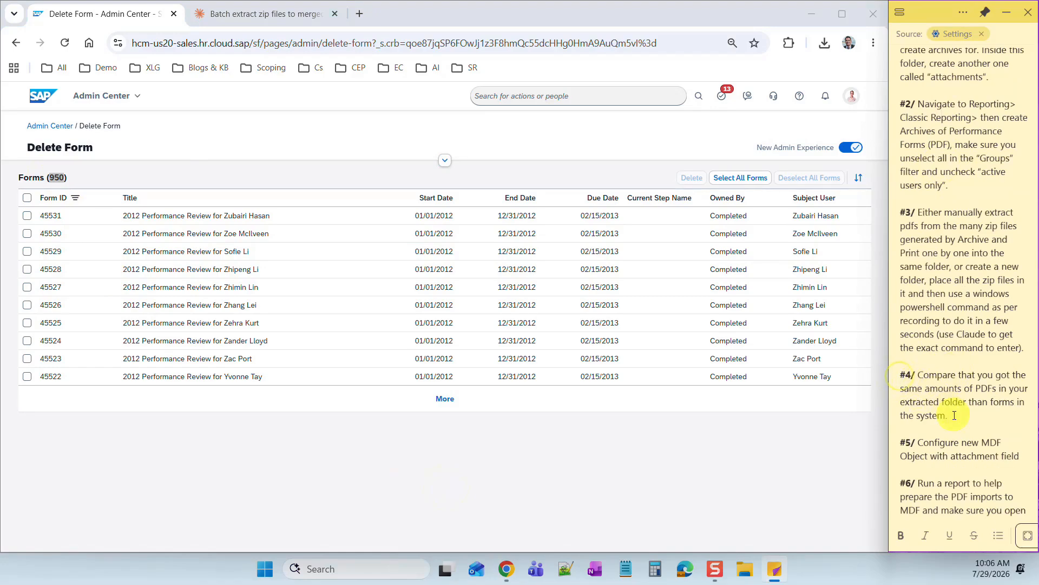
pyautogui.moveTo(977, 416); pyautogui.dragTo(900, 374)
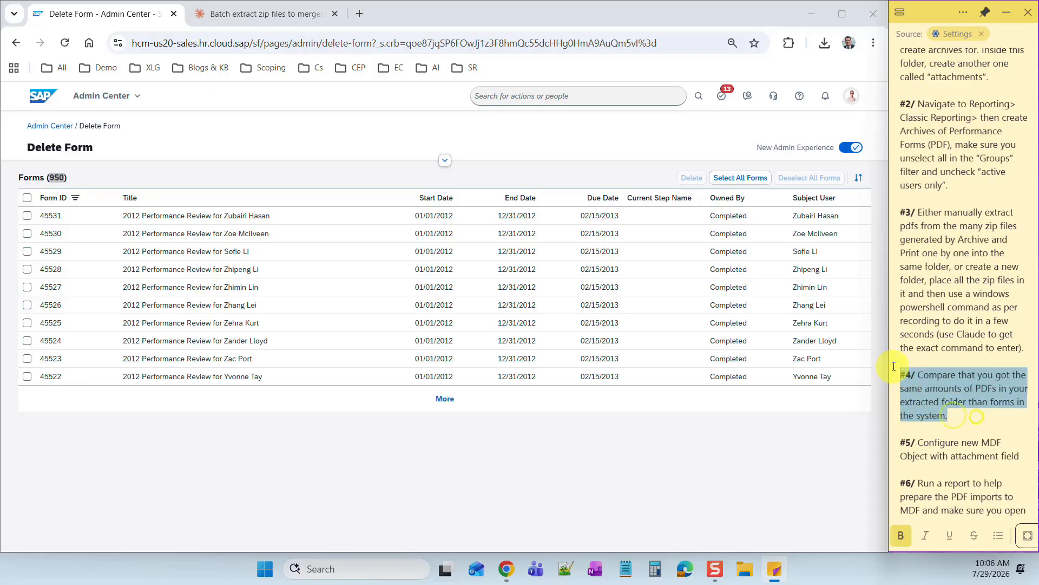
pyautogui.click(930, 444)
pyautogui.scroll(-2, 930, 448)
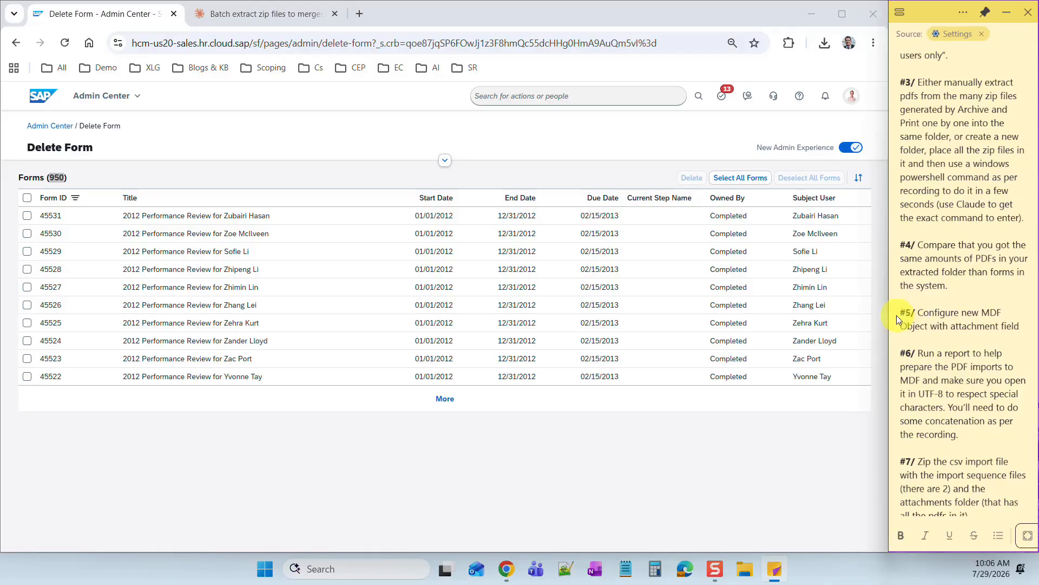
# - Go to Configure Object Definitions via the 'con' search and start a new Object Definition
pyautogui.click(482, 96)
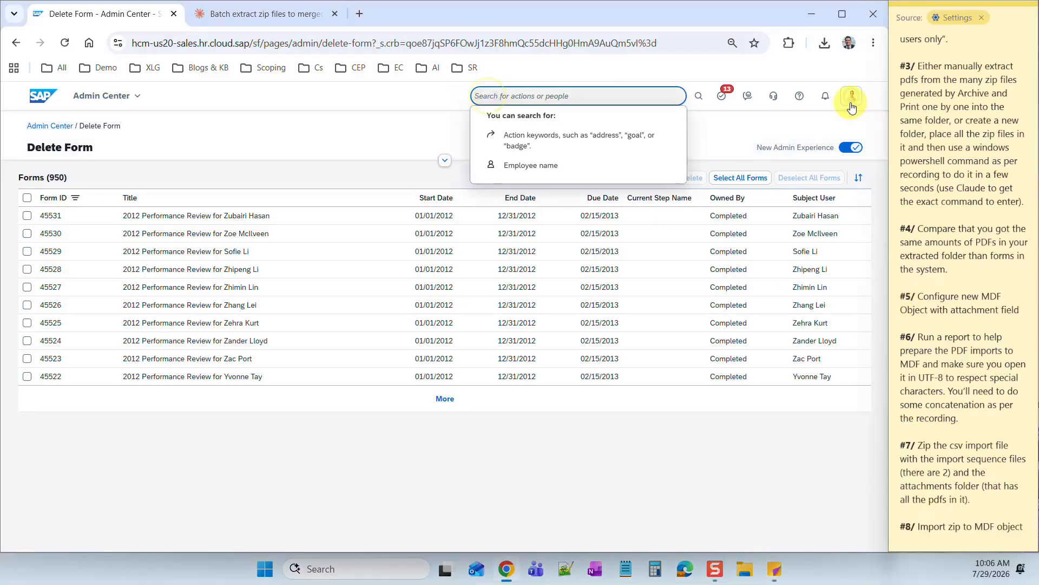
pyautogui.write('configure object')
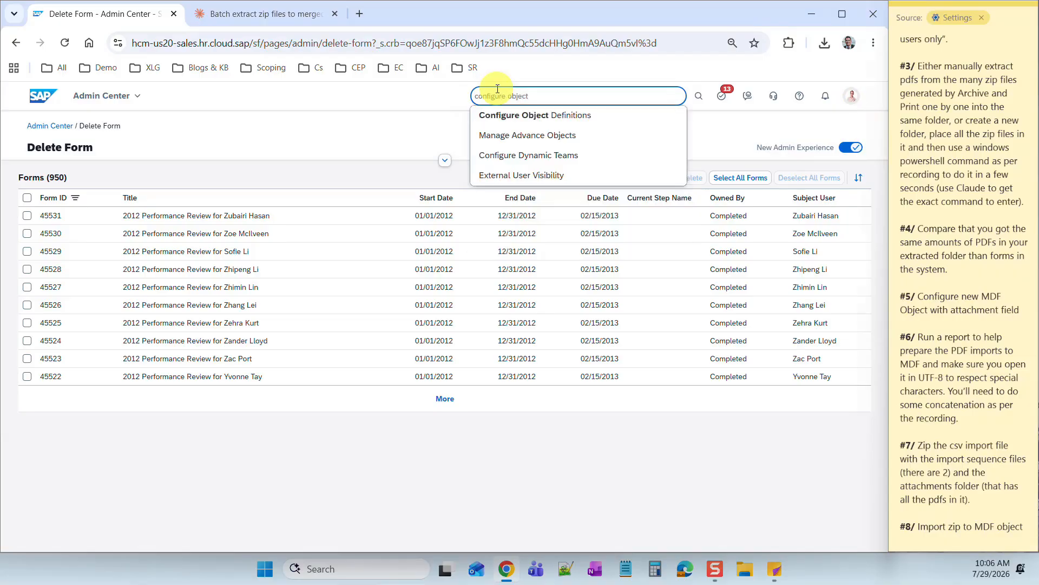
pyautogui.click(507, 115)
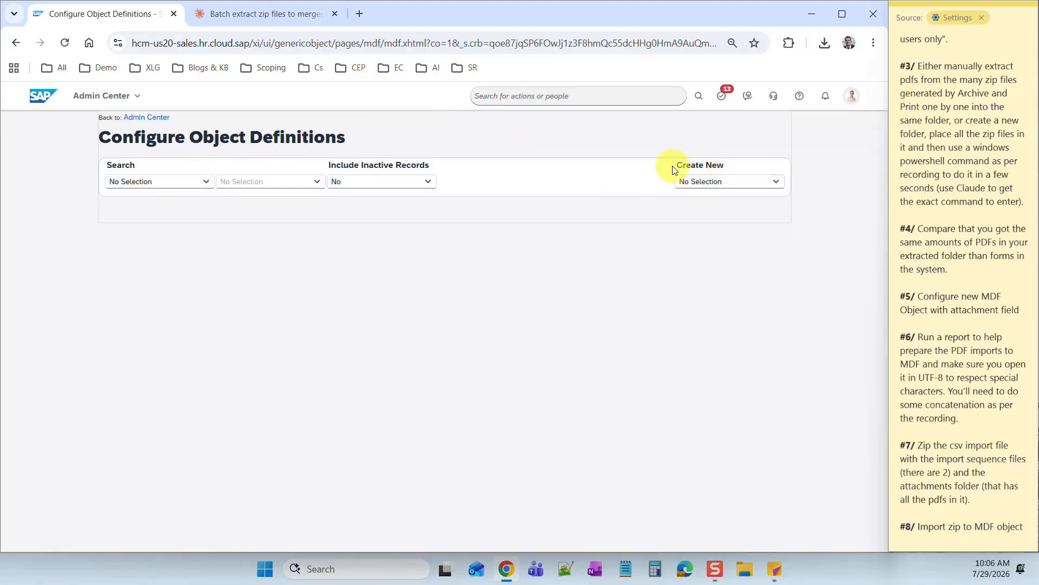
pyautogui.moveTo(696, 165); pyautogui.dragTo(726, 165)
pyautogui.click(776, 181)
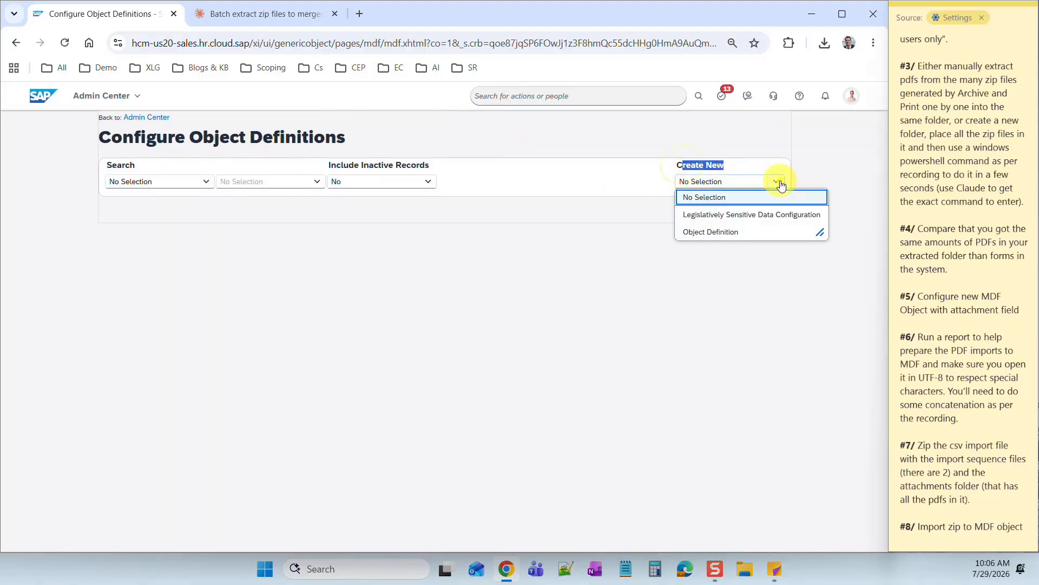
pyautogui.click(727, 233)
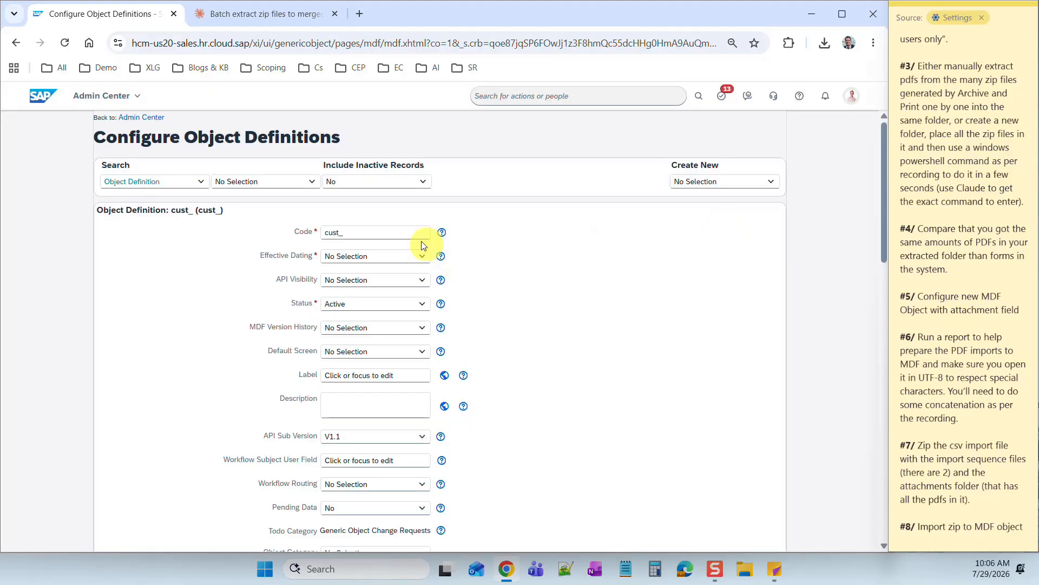
# - Enter the object code ending in 'reviews' and set Effective Dating to Basic
pyautogui.click(387, 233)
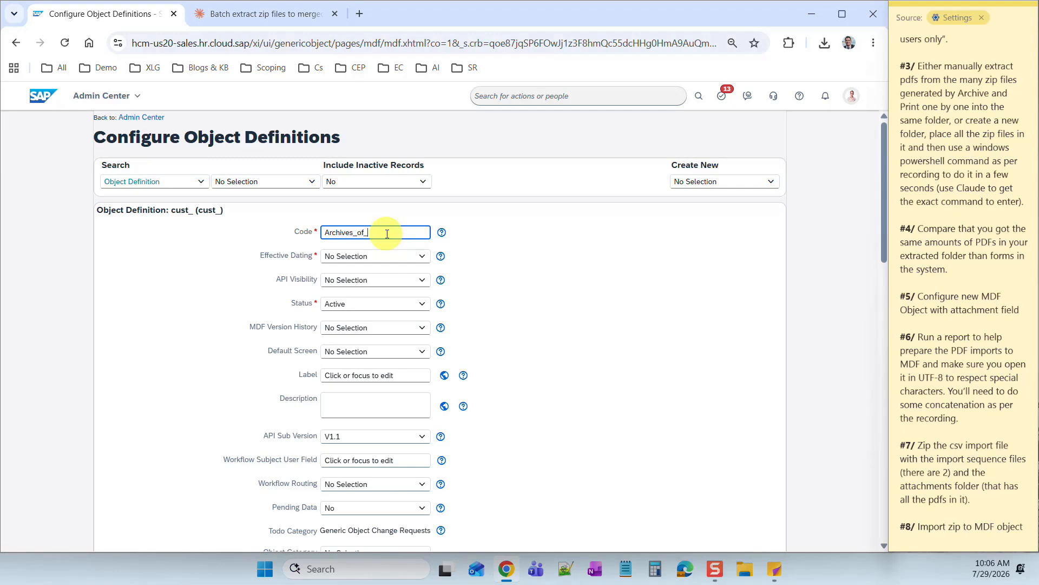
pyautogui.write('reviews')
pyautogui.click(845, 432)
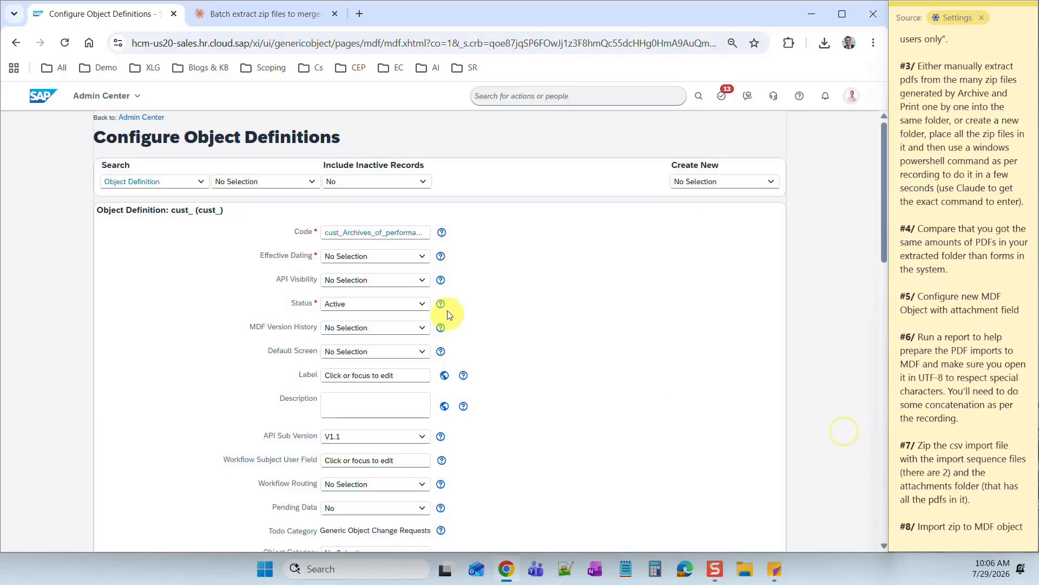
pyautogui.click(422, 256)
pyautogui.click(378, 324)
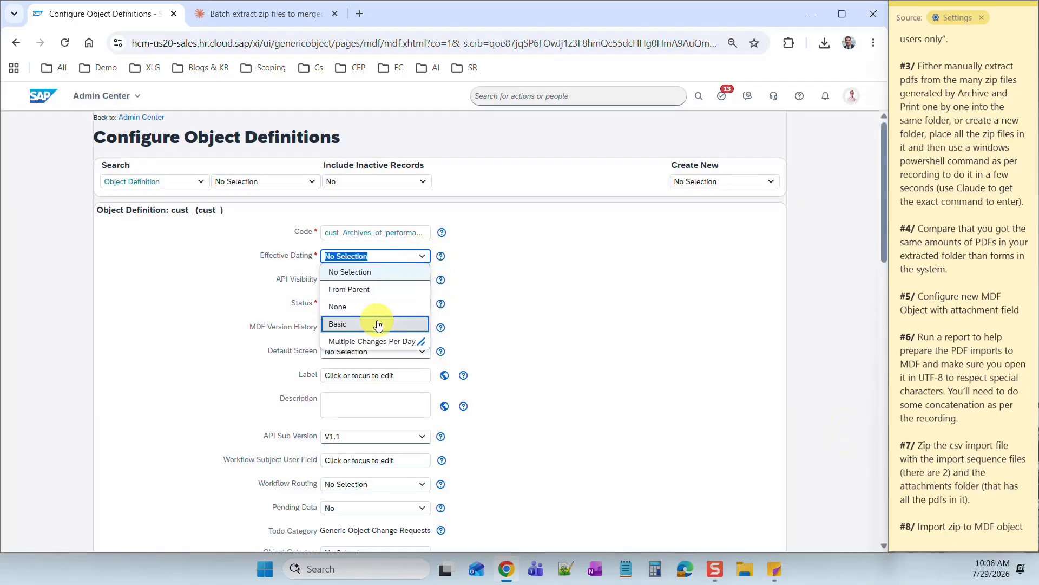
pyautogui.click(503, 345)
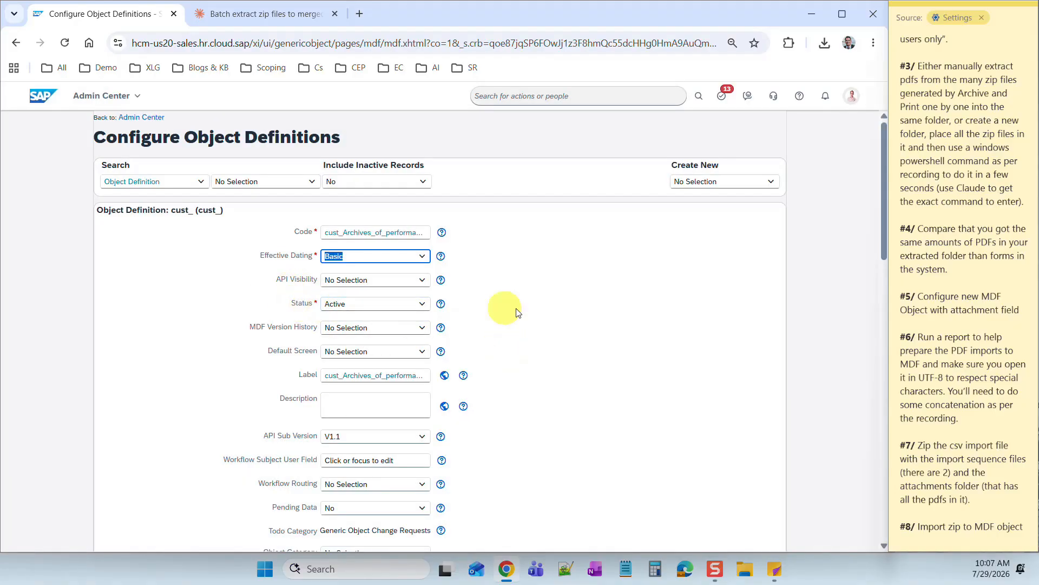
pyautogui.click(151, 334)
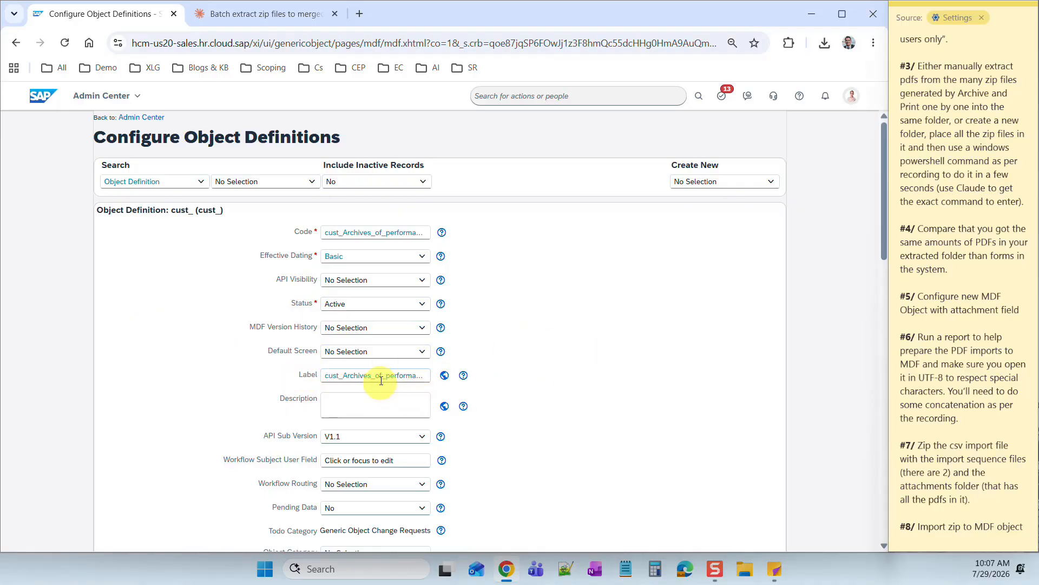
# - Edit the label to 'Archives of performance review', removing the cust_ prefix and underscores
pyautogui.click(343, 375)
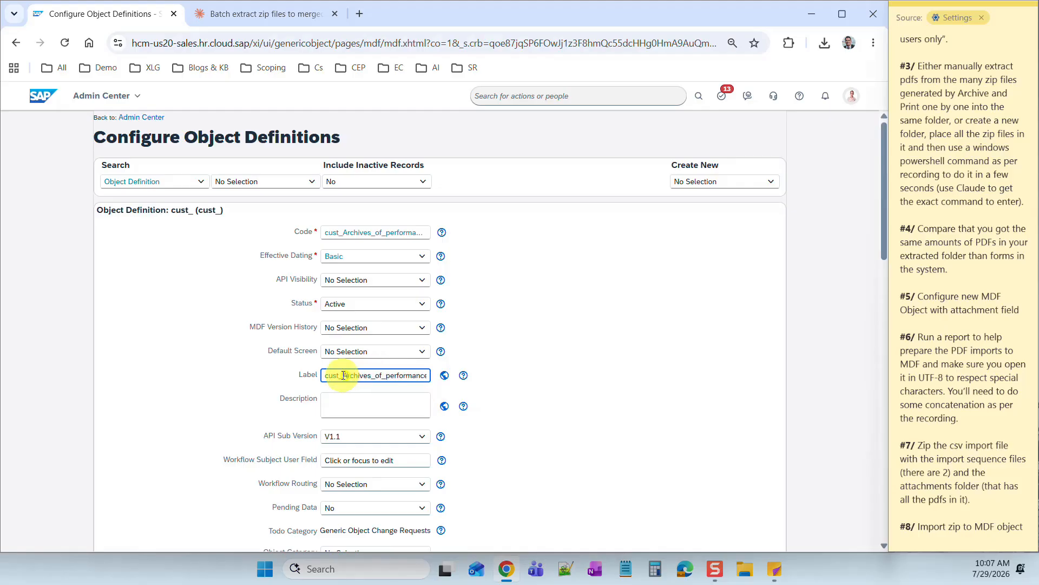
pyautogui.press('BackSpace')
pyautogui.press('BackSpace')
pyautogui.press('BackSpace')
pyautogui.press('BackSpace')
pyautogui.press('BackSpace')
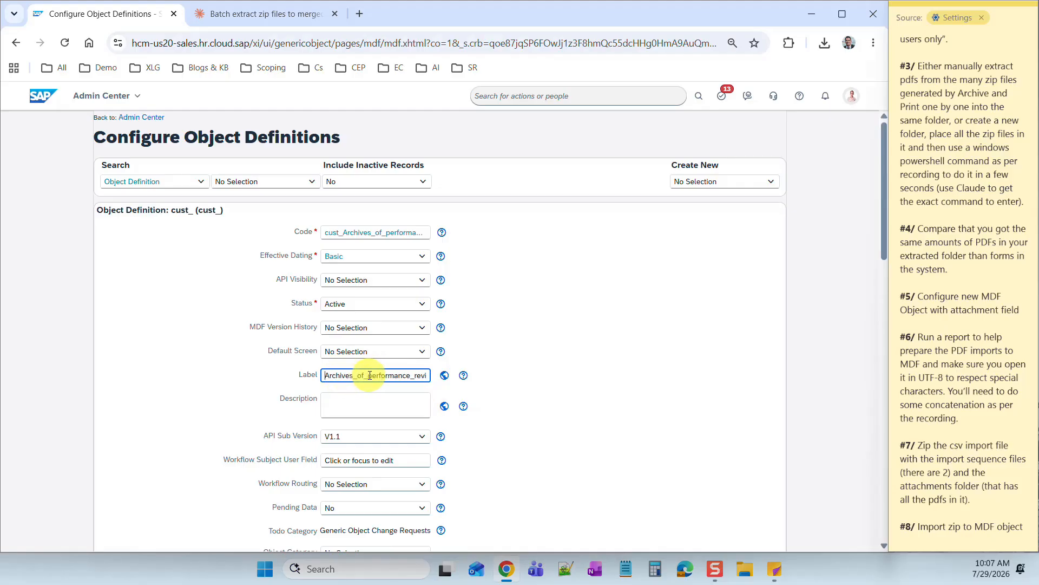
pyautogui.click(360, 376)
pyautogui.press('BackSpace')
pyautogui.press('BackSpace')
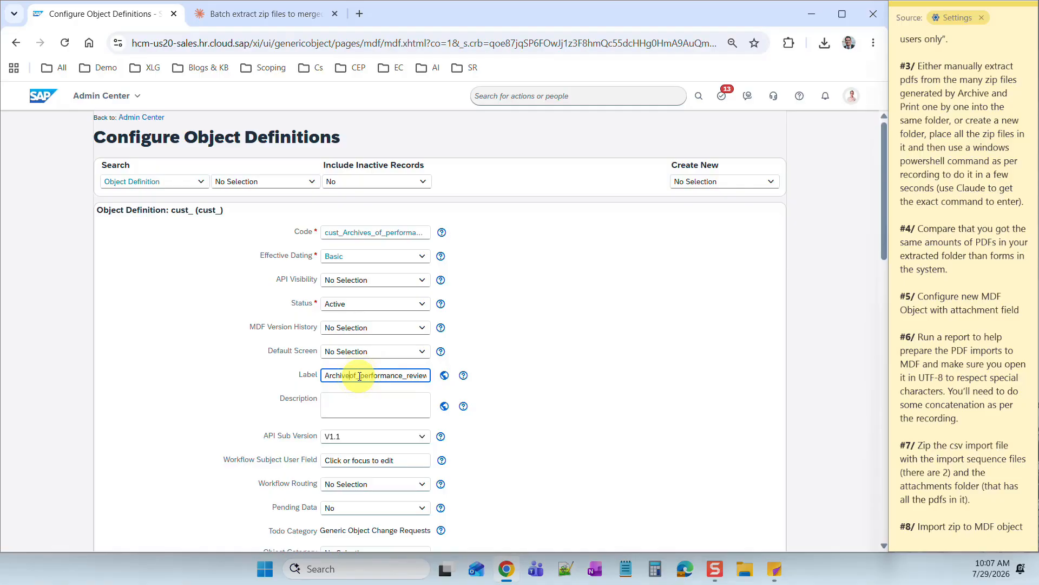
pyautogui.write('s of')
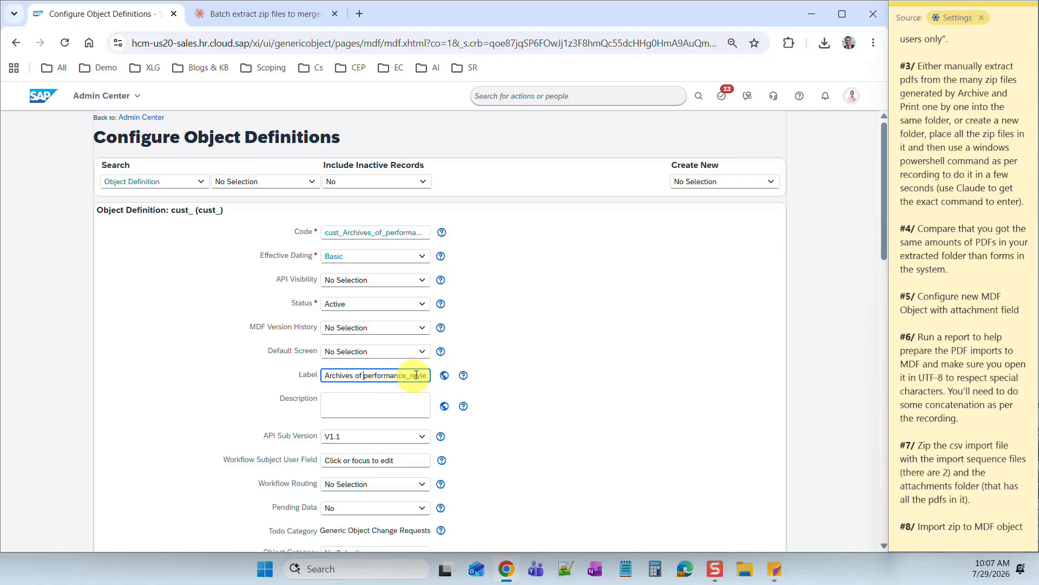
pyautogui.click(412, 379)
pyautogui.press('BackSpace')
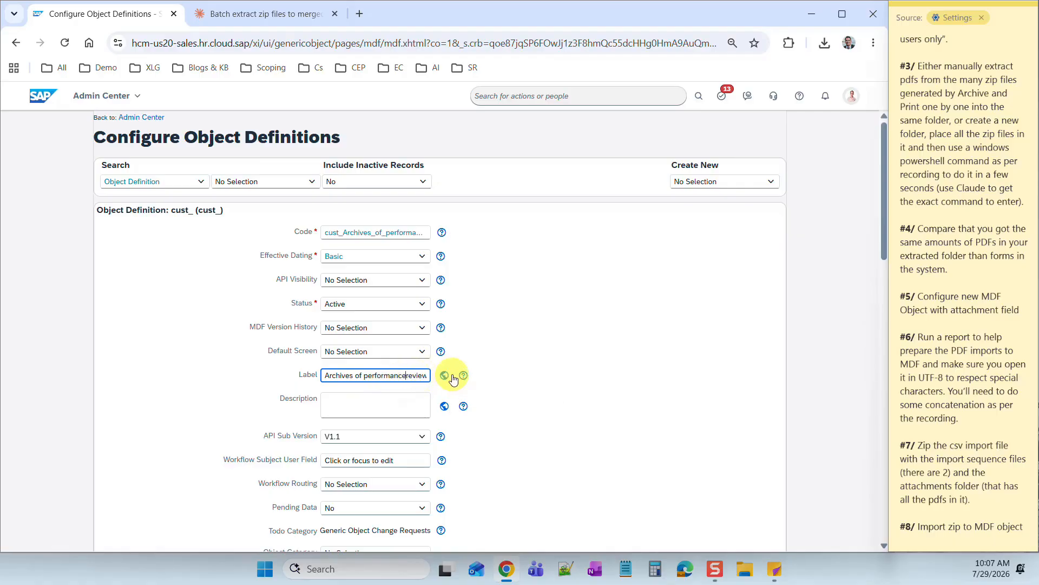
pyautogui.scroll(-6, 615, 401)
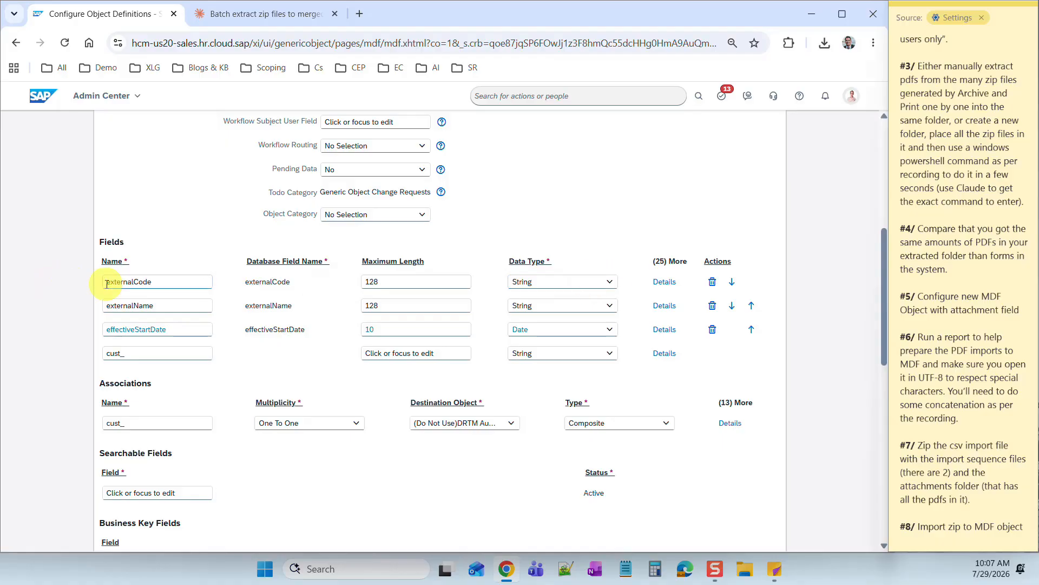
# - Change externalCode's data type to User and delete the externalName field
pyautogui.click(609, 282)
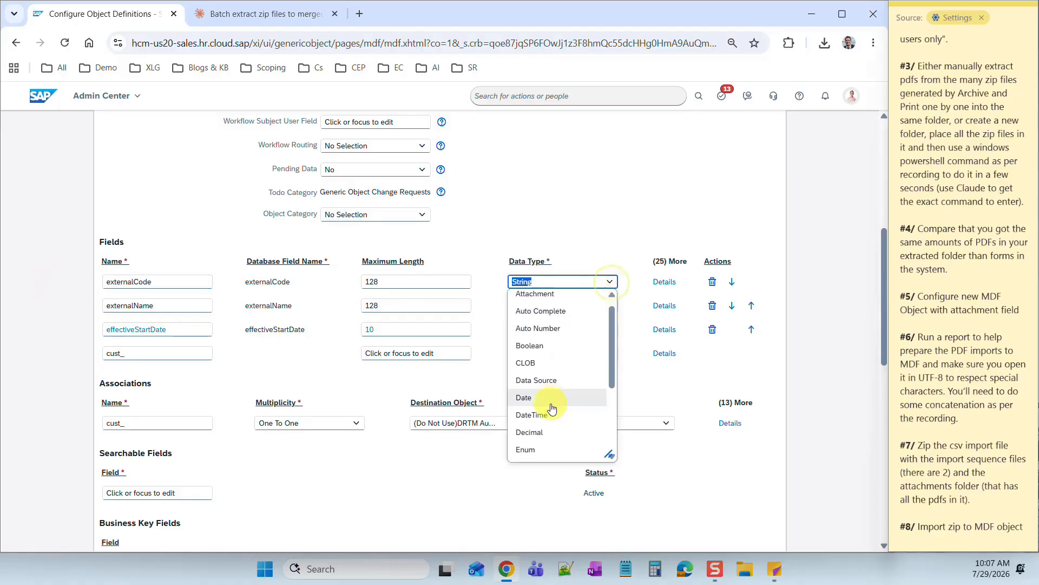
pyautogui.scroll(-2, 542, 433)
pyautogui.click(538, 454)
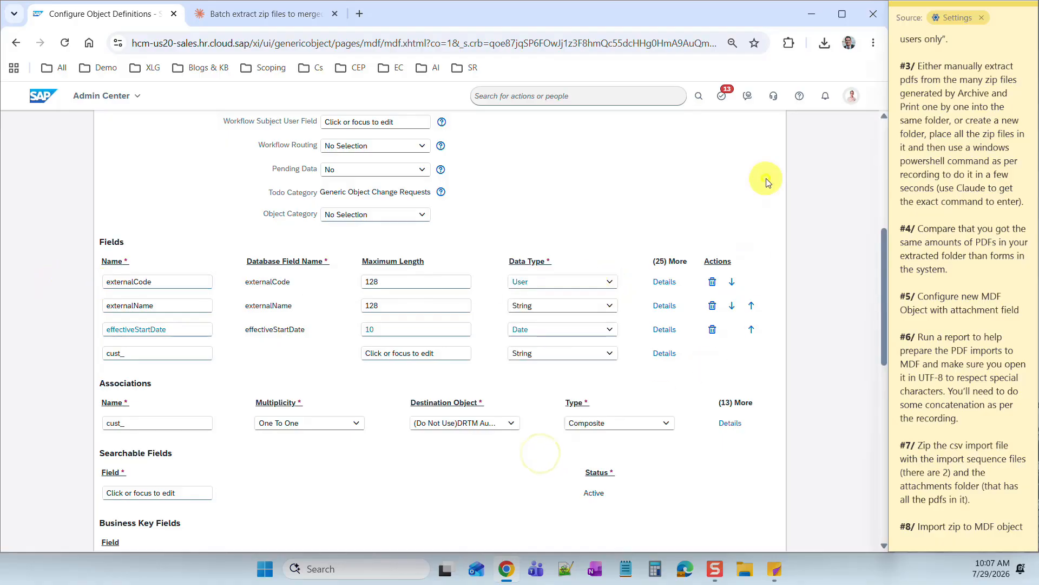
pyautogui.click(713, 305)
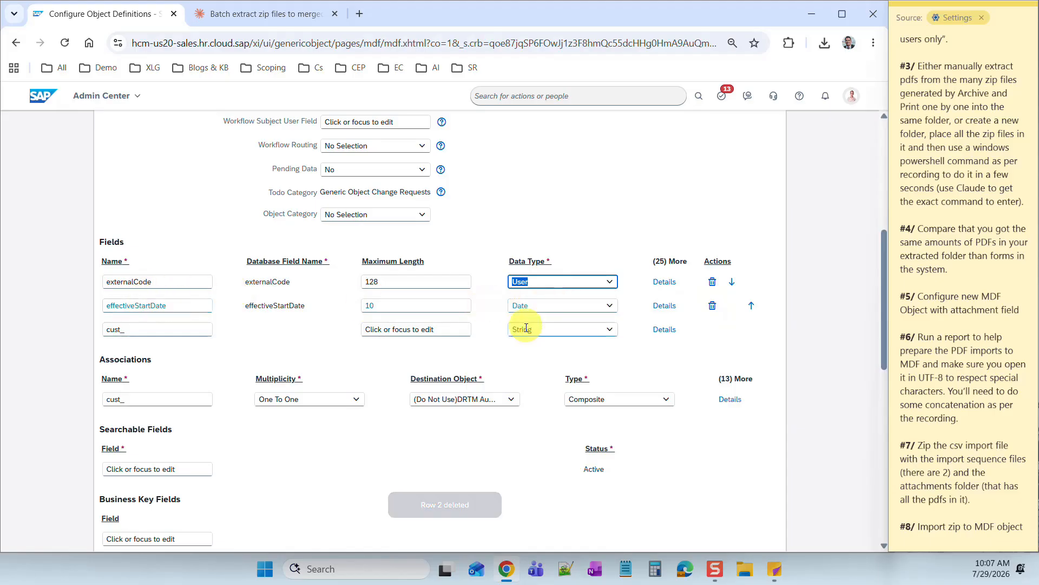
# - Add a new field cust_attachments with data type Attachment
pyautogui.click(158, 332)
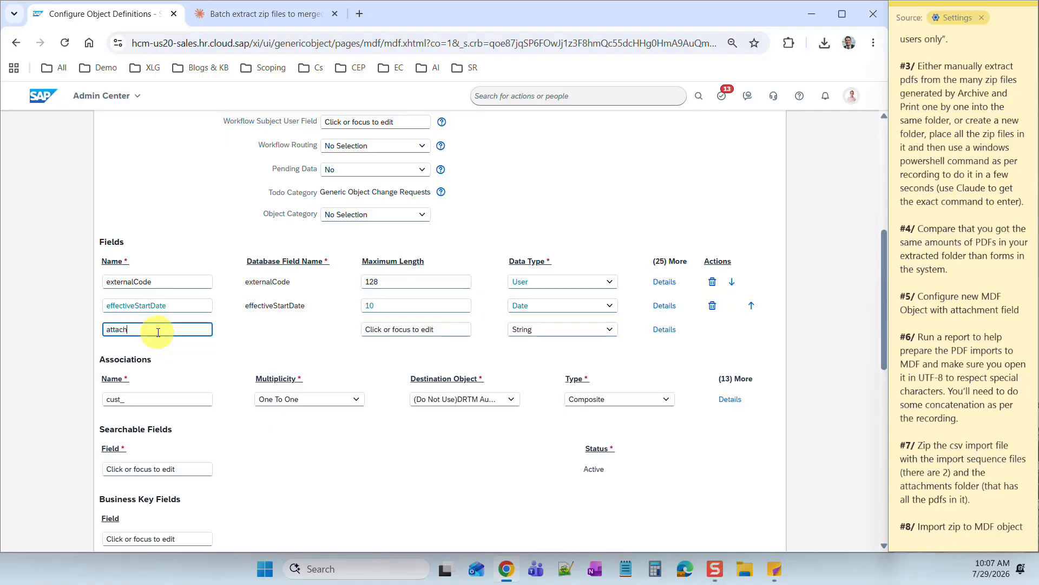
pyautogui.click(61, 325)
pyautogui.click(605, 331)
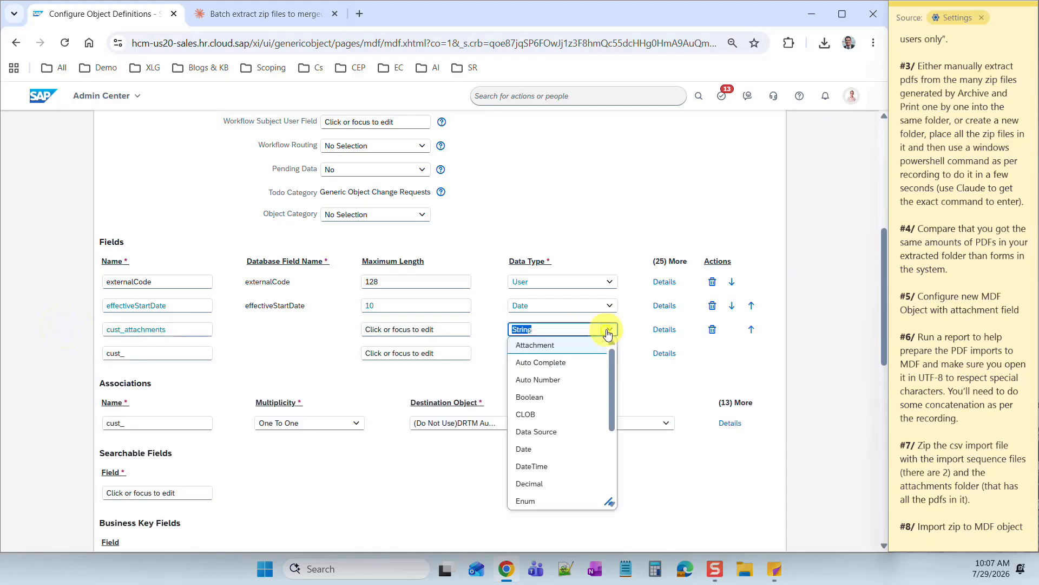
pyautogui.click(533, 345)
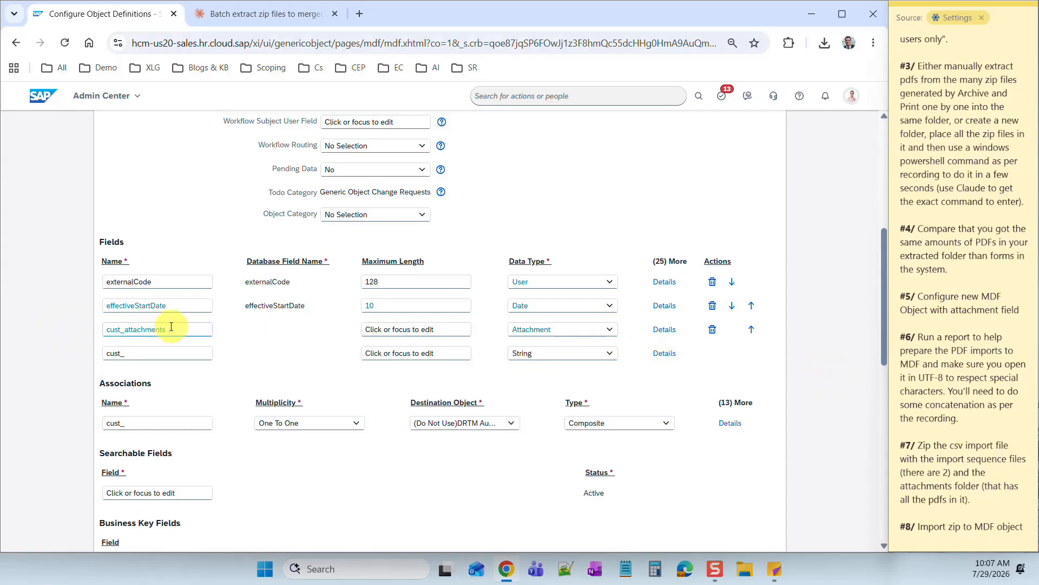
# - Set the cust_attachments field's label to 'Document' in its details and close them
pyautogui.click(672, 329)
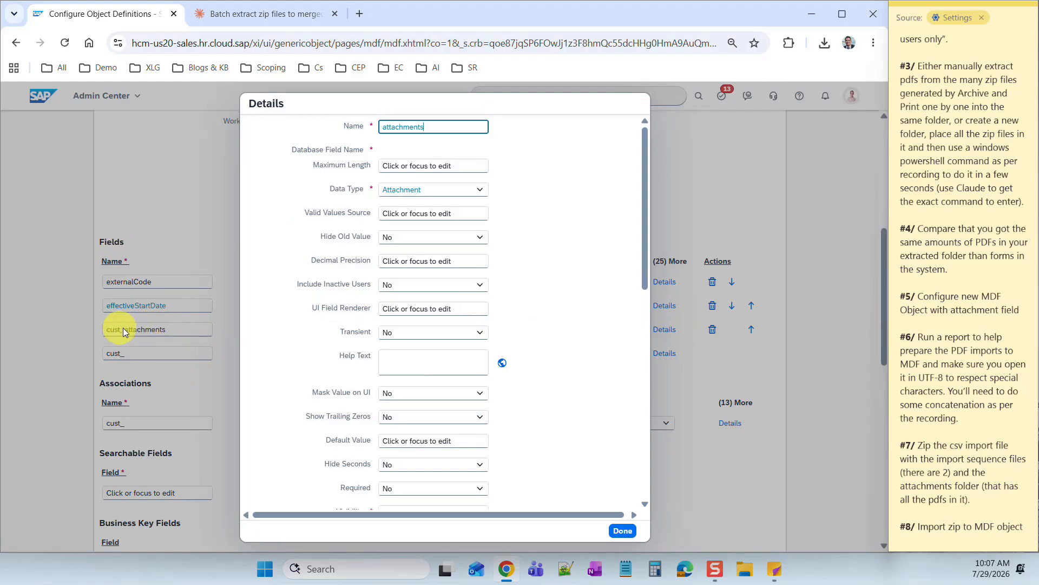
pyautogui.scroll(-5, 578, 279)
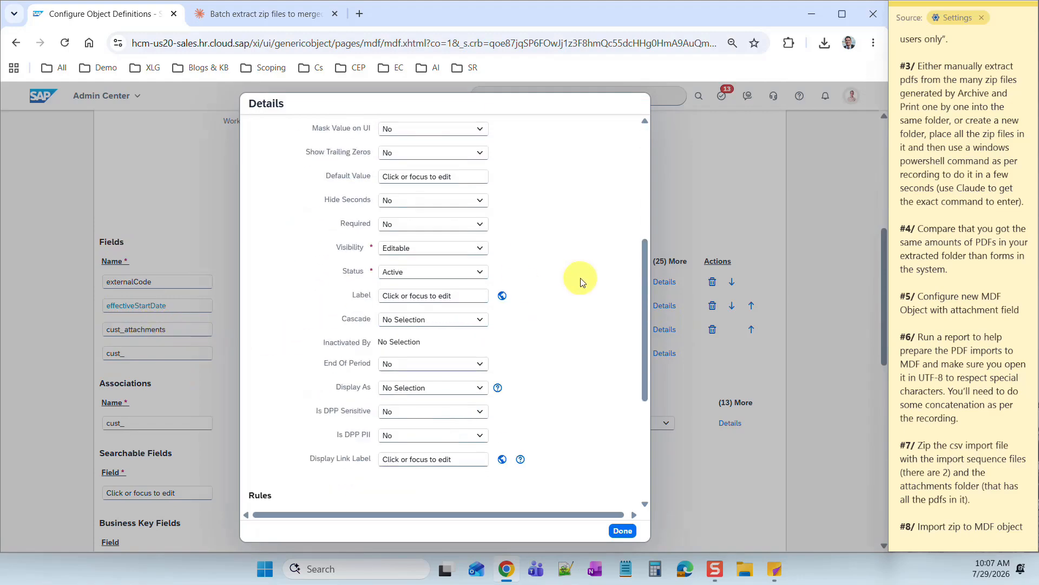
pyautogui.click(418, 288)
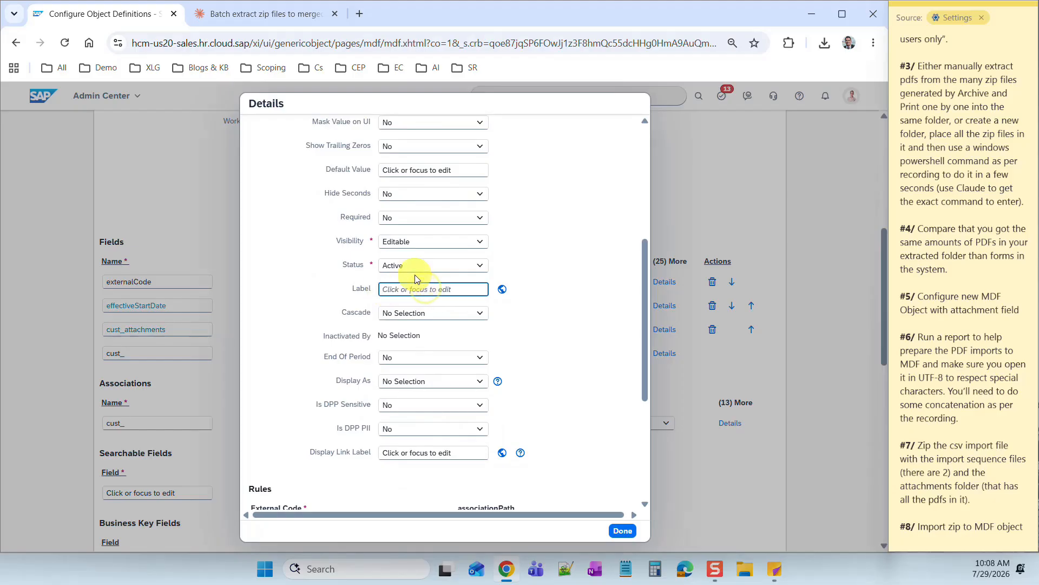
pyautogui.write('Performance Document')
pyautogui.moveTo(428, 289); pyautogui.dragTo(337, 290)
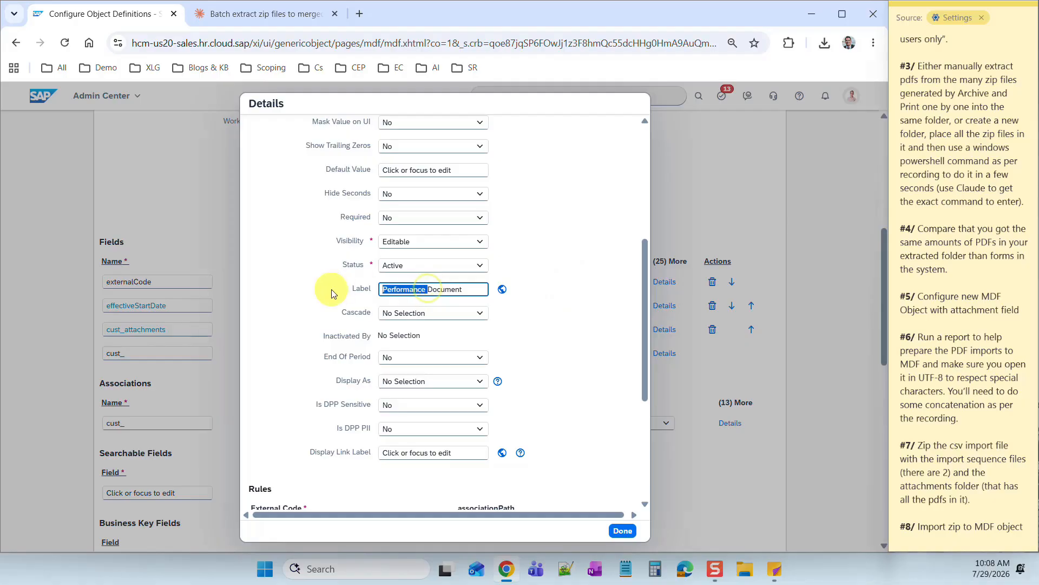
pyautogui.press('BackSpace')
pyautogui.press('Tab')
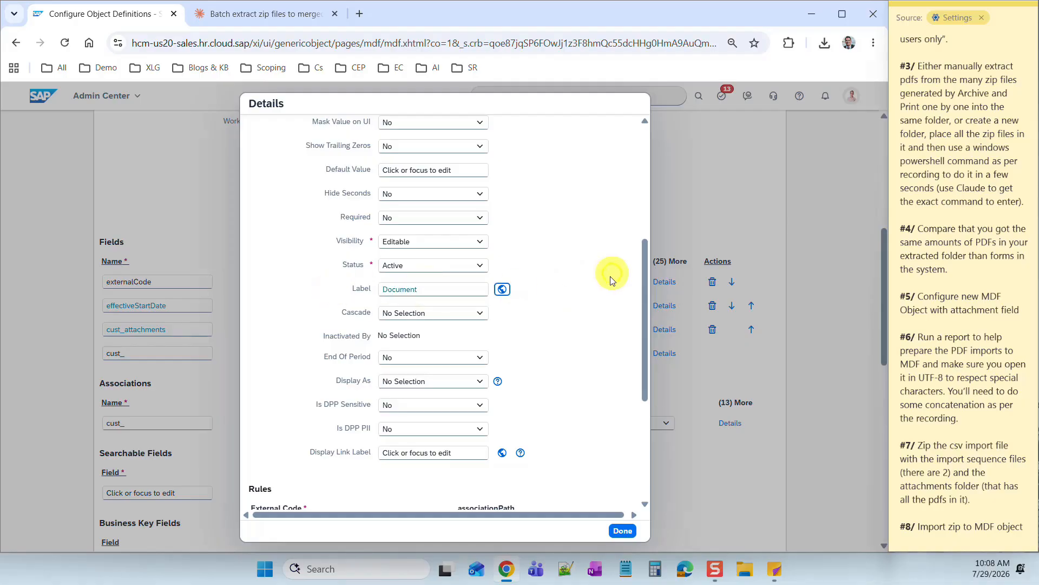
pyautogui.click(623, 531)
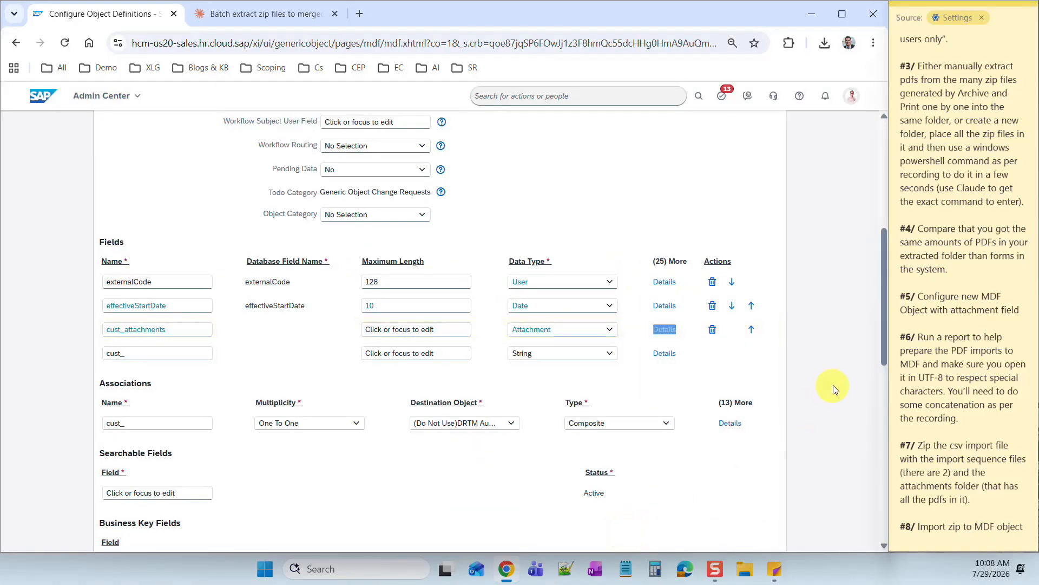
# - Save the Archives of performance reviews definition, tick the task in the notes, and dismiss the confirmation
pyautogui.moveTo(884, 364); pyautogui.dragTo(859, 541)
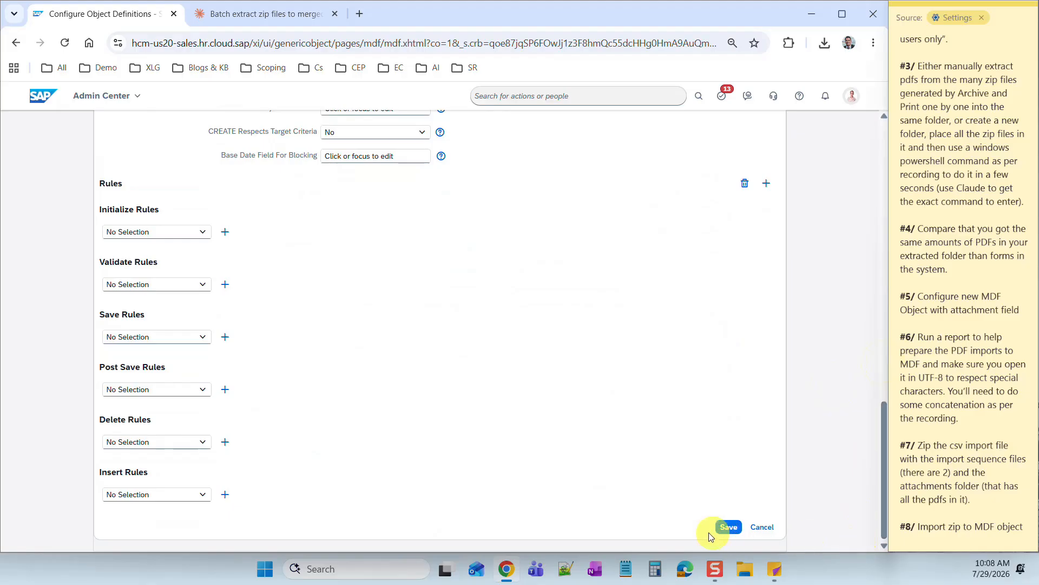
pyautogui.click(725, 527)
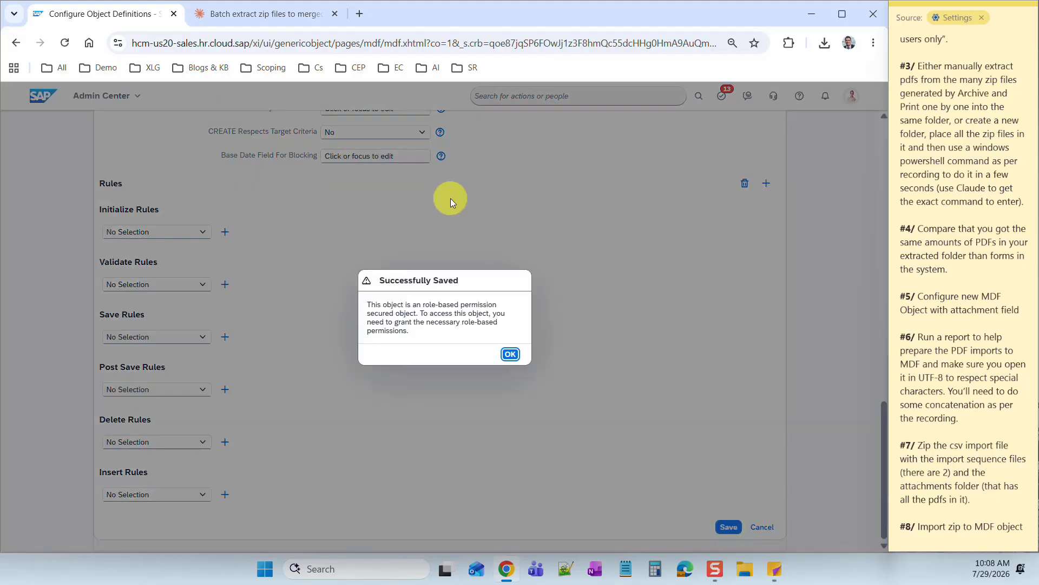
pyautogui.click(903, 298)
pyautogui.moveTo(898, 311); pyautogui.dragTo(1019, 328)
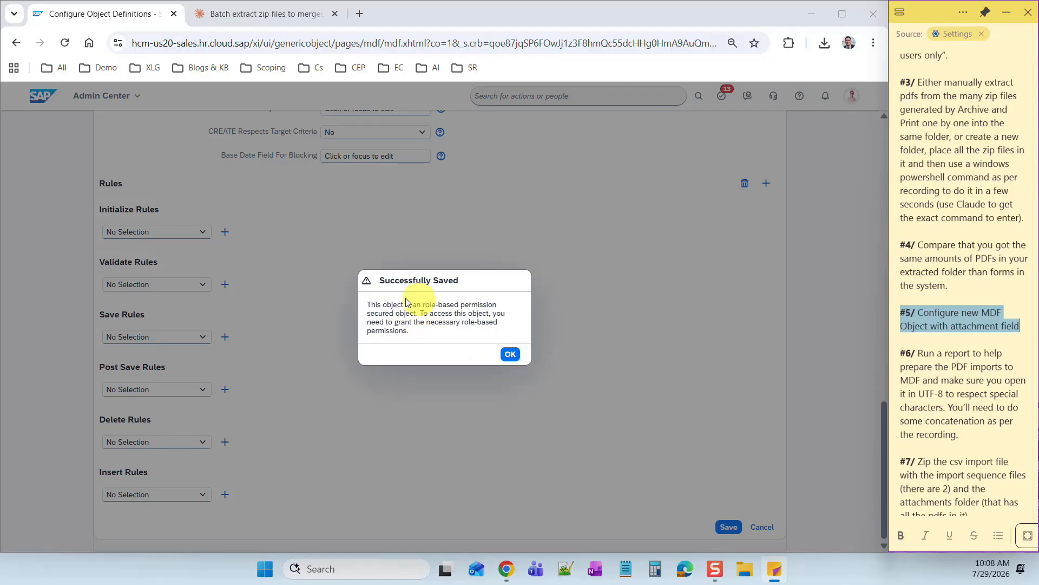
pyautogui.click(511, 355)
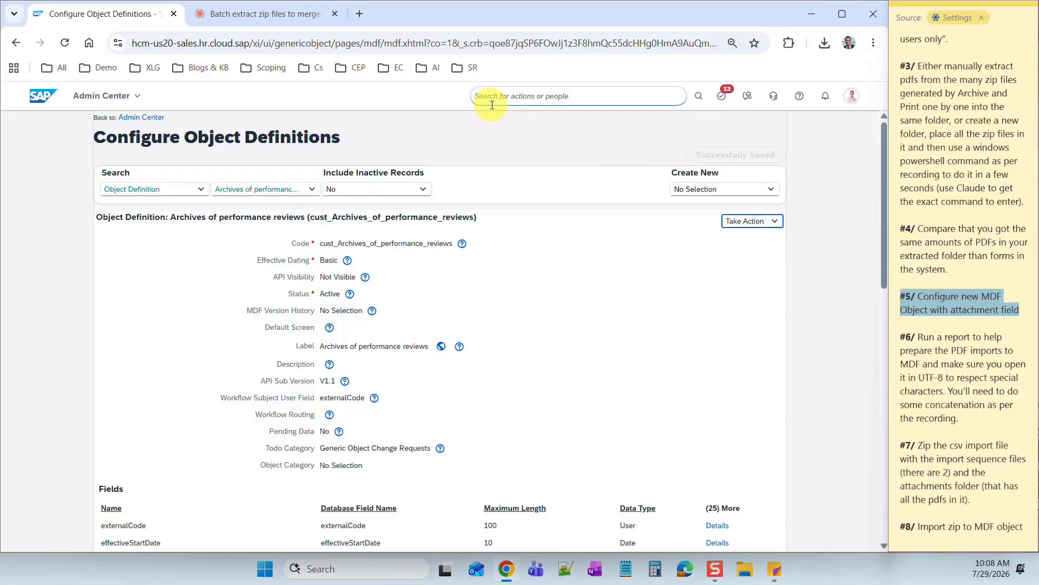
pyautogui.click(491, 97)
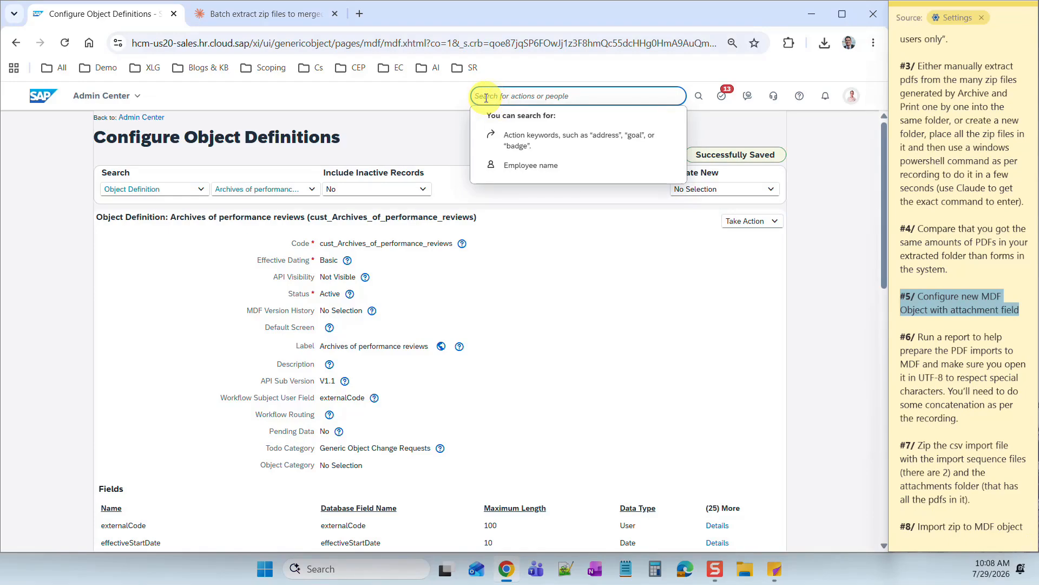
# - Grant the System Admin role all Archives of performance reviews permissions and save the role
pyautogui.write('permission role')
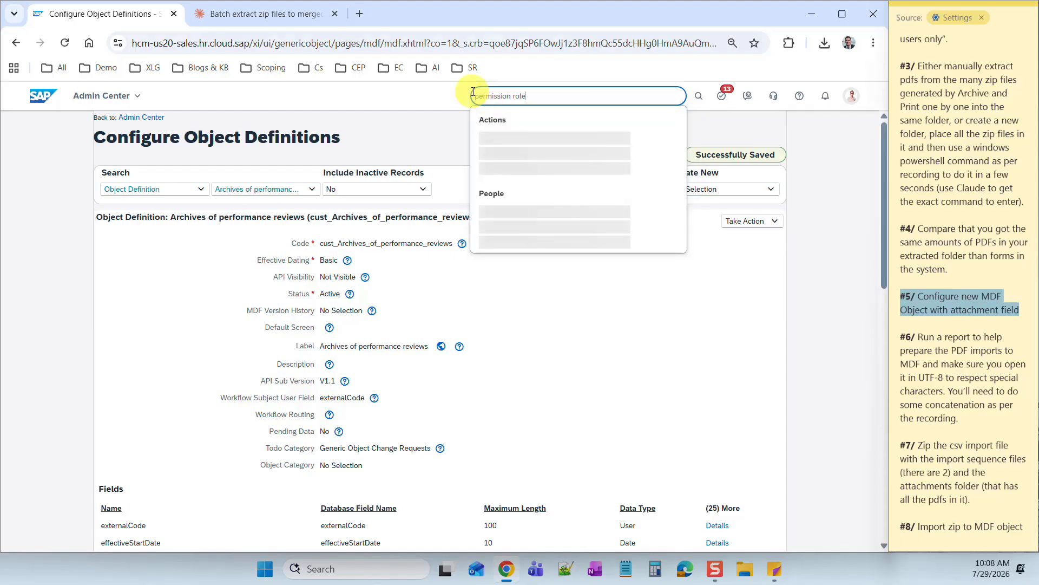
pyautogui.click(534, 124)
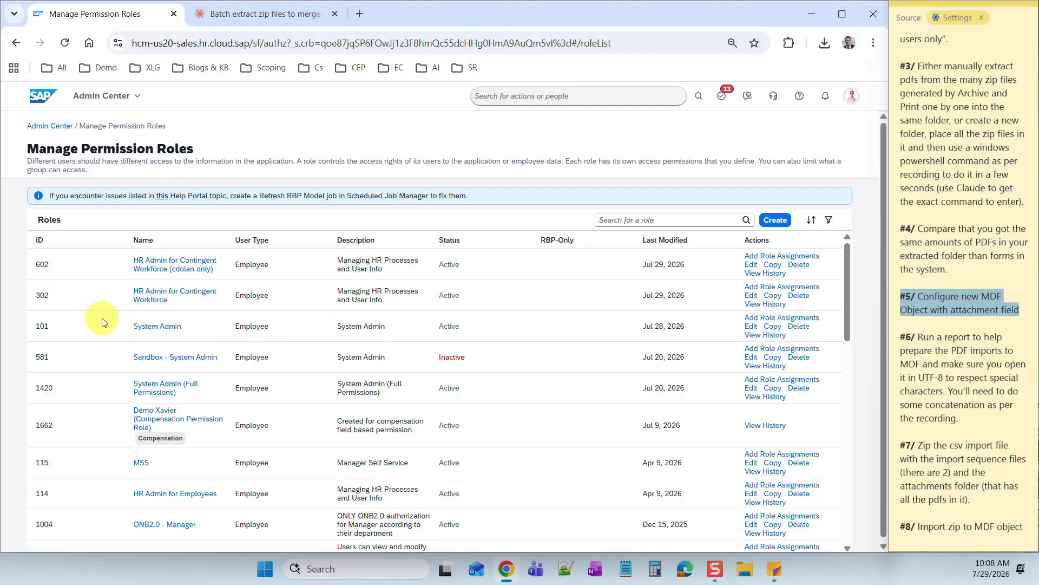
pyautogui.click(749, 327)
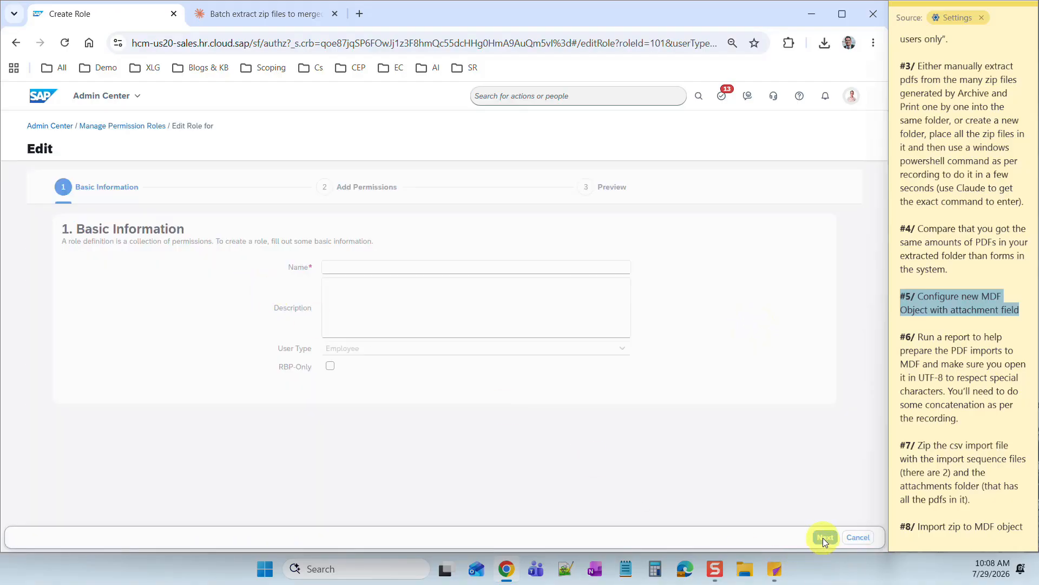
pyautogui.click(824, 538)
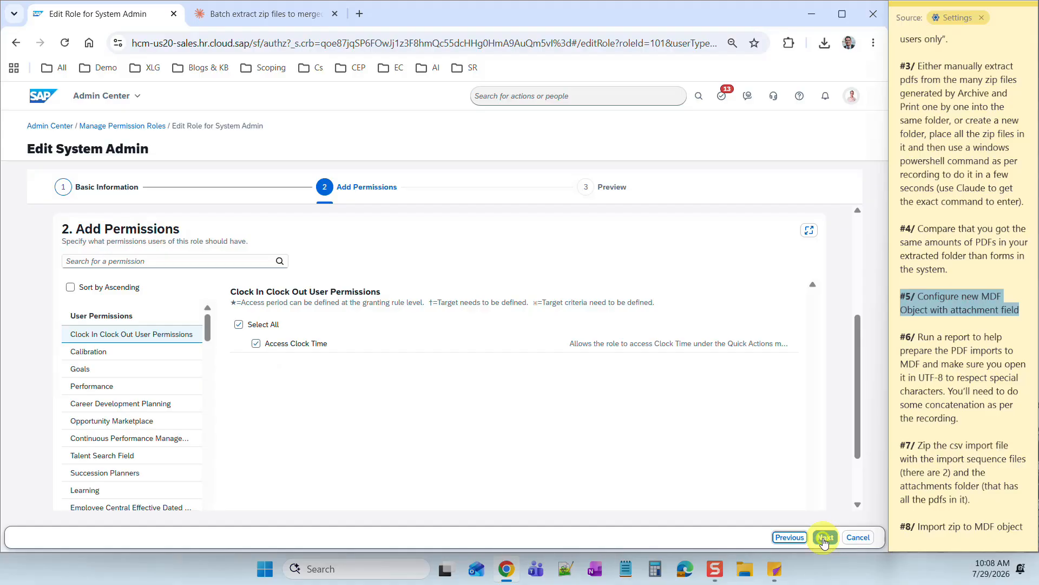
pyautogui.click(100, 259)
pyautogui.write('Archives')
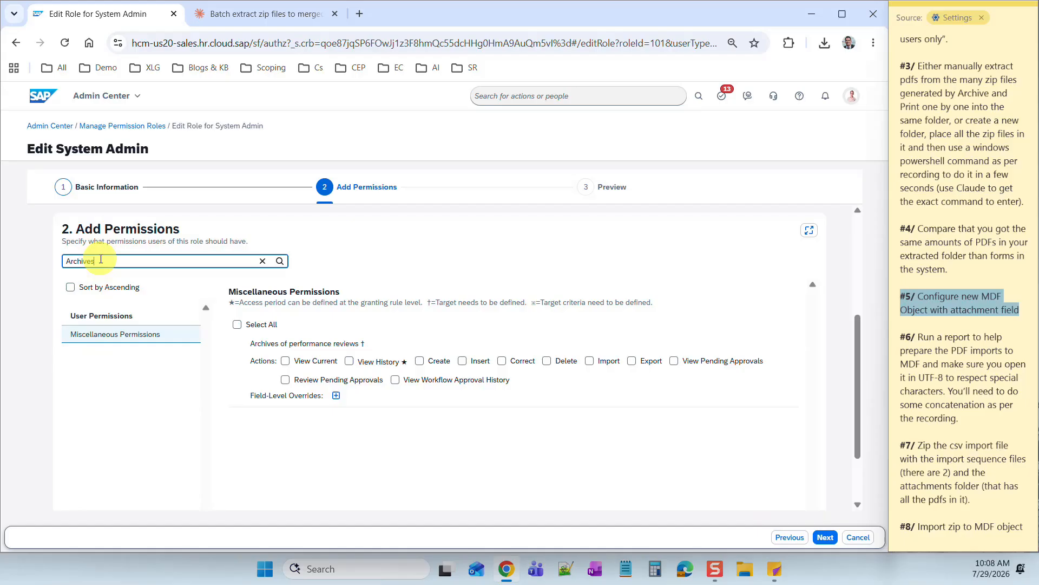
pyautogui.click(246, 327)
pyautogui.click(827, 537)
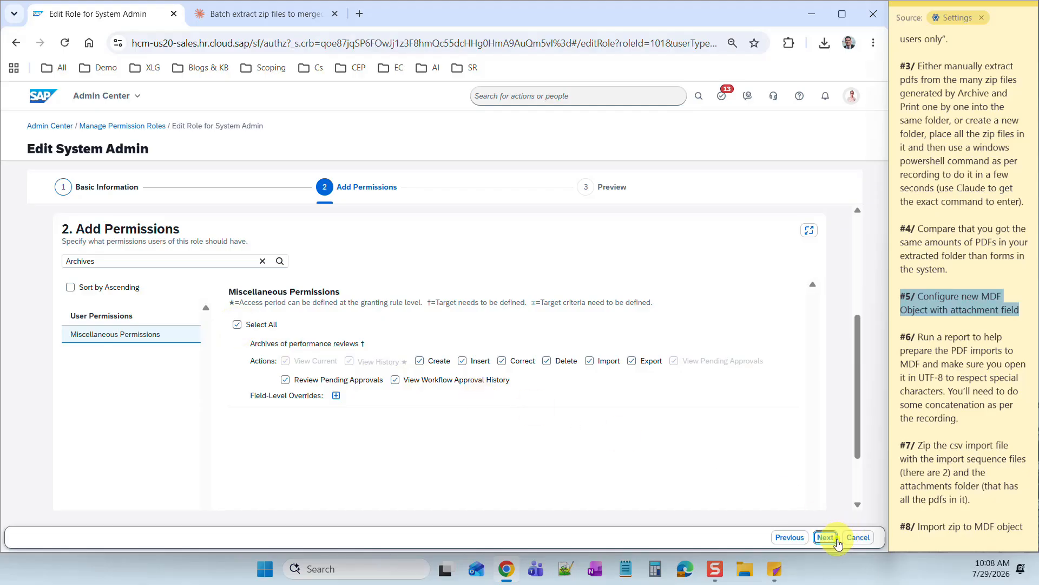
pyautogui.click(826, 538)
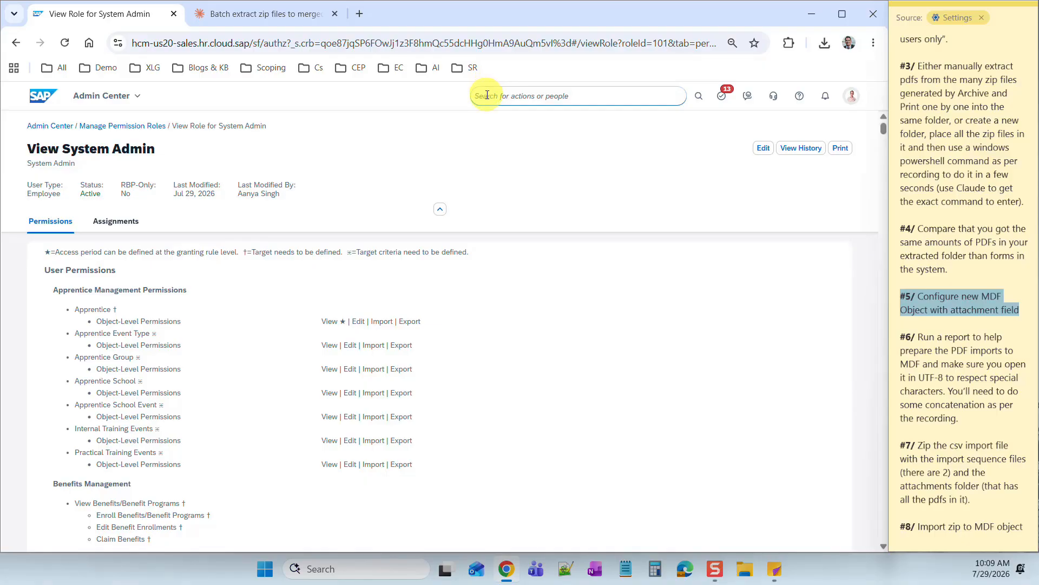
# - Mark note #6 as the current task and go to the Reporting area
pyautogui.click(951, 341)
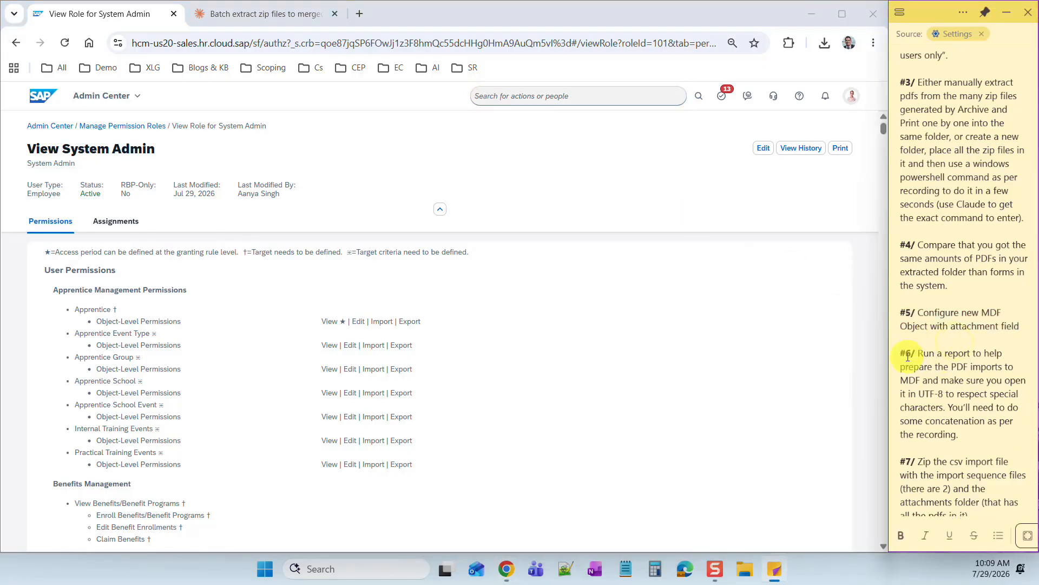
pyautogui.moveTo(902, 351); pyautogui.dragTo(961, 431)
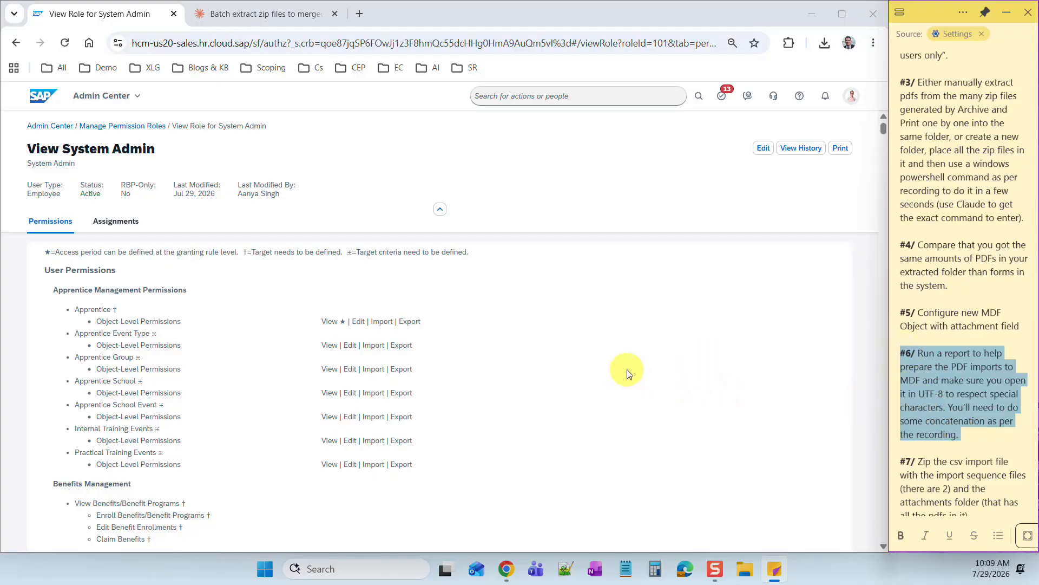
pyautogui.click(139, 101)
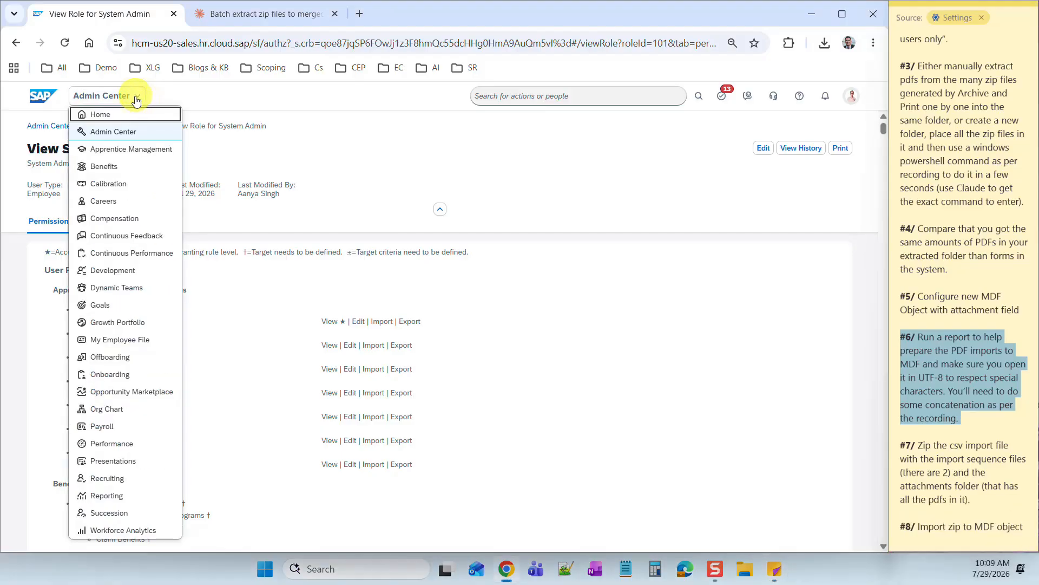
pyautogui.click(153, 498)
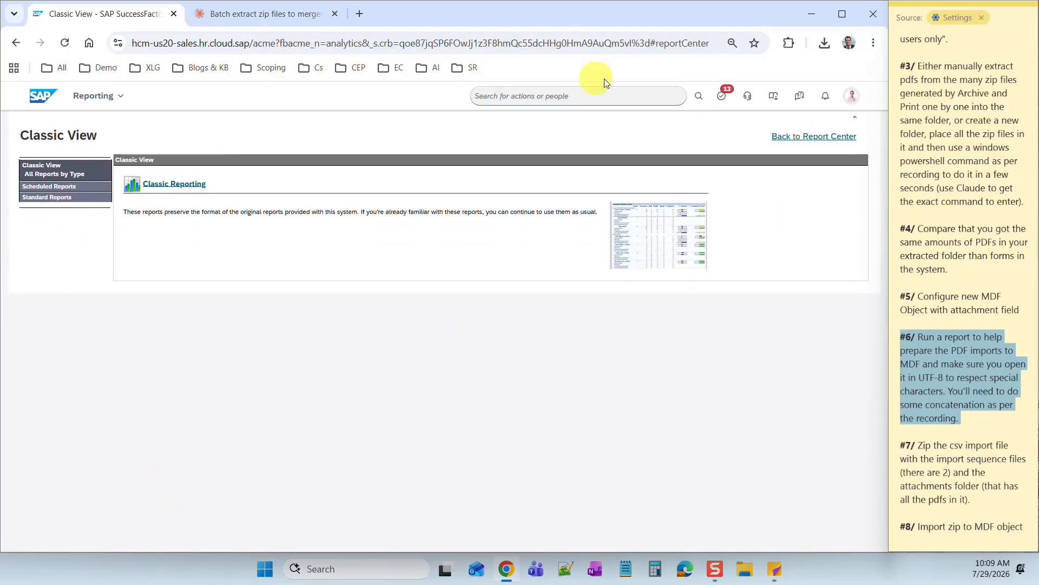
# - Create a new Table report on the single Performance Management domain in Report Center
pyautogui.click(802, 137)
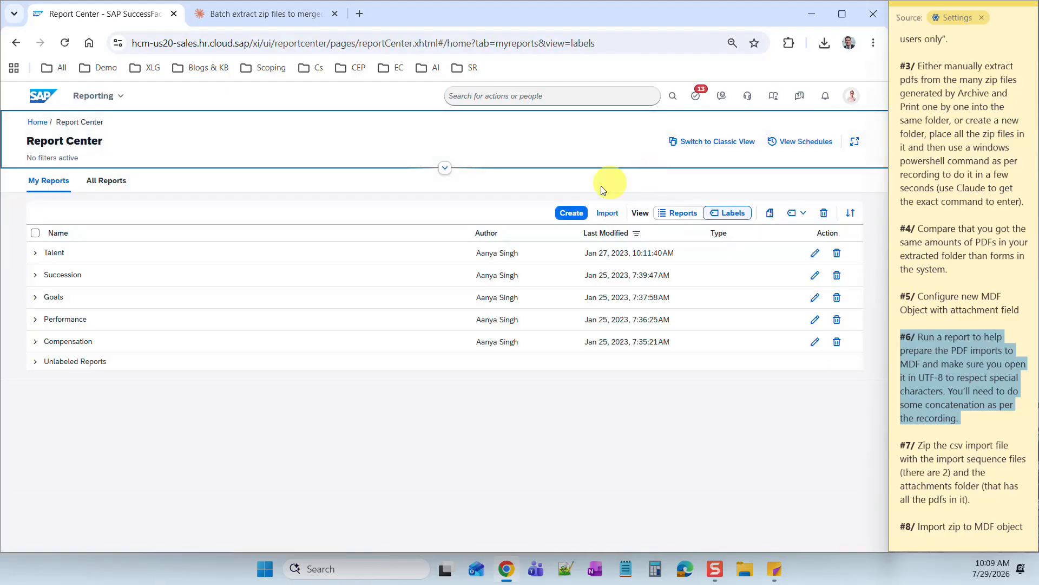
pyautogui.click(573, 217)
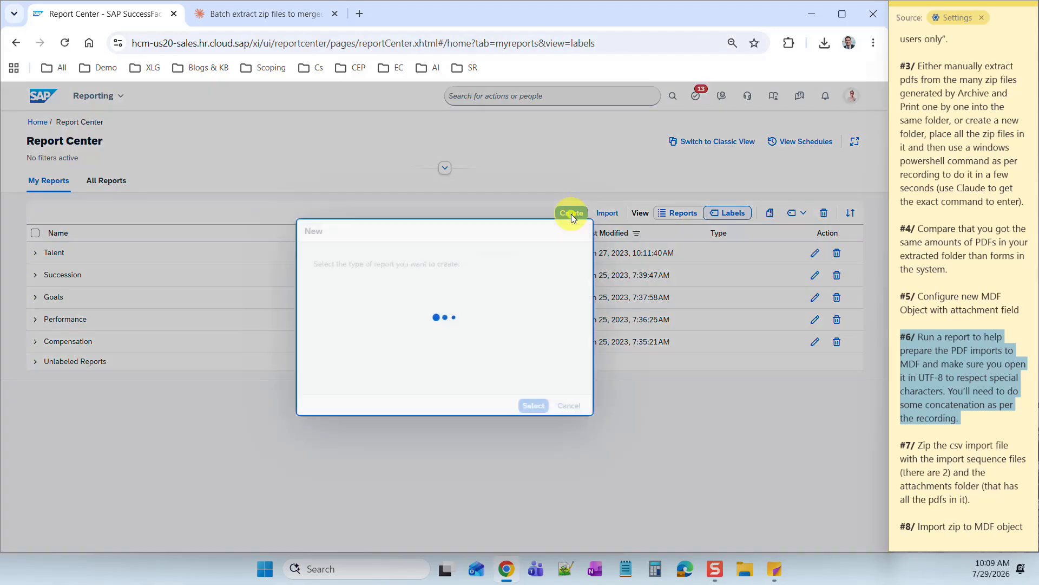
pyautogui.click(400, 353)
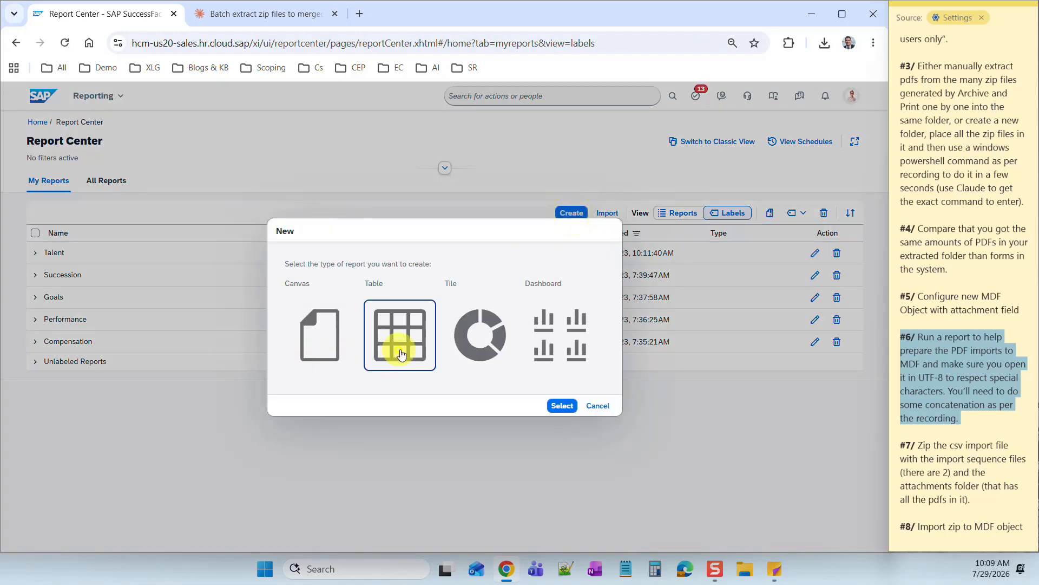
pyautogui.click(567, 406)
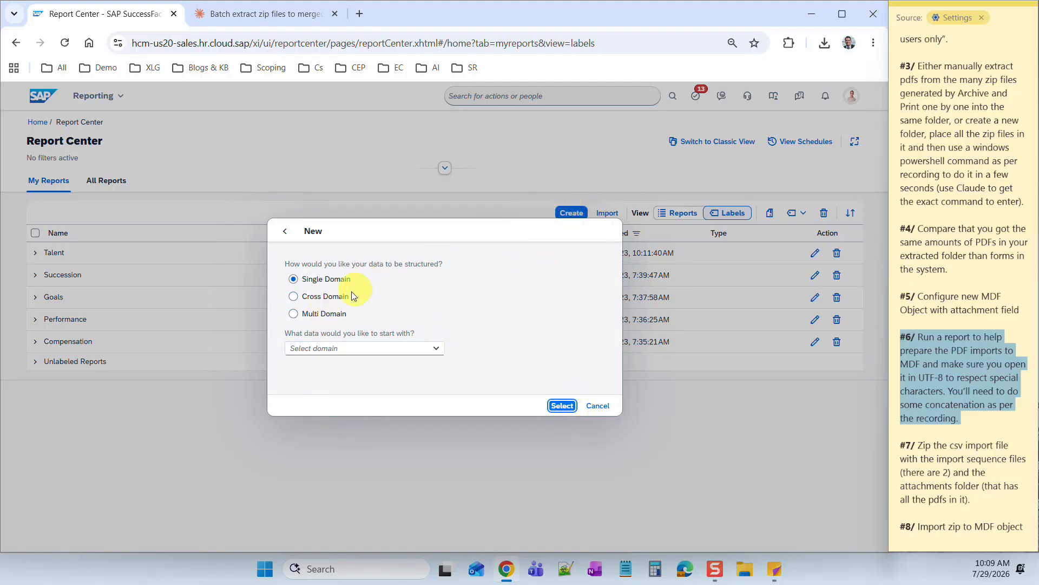
pyautogui.click(436, 348)
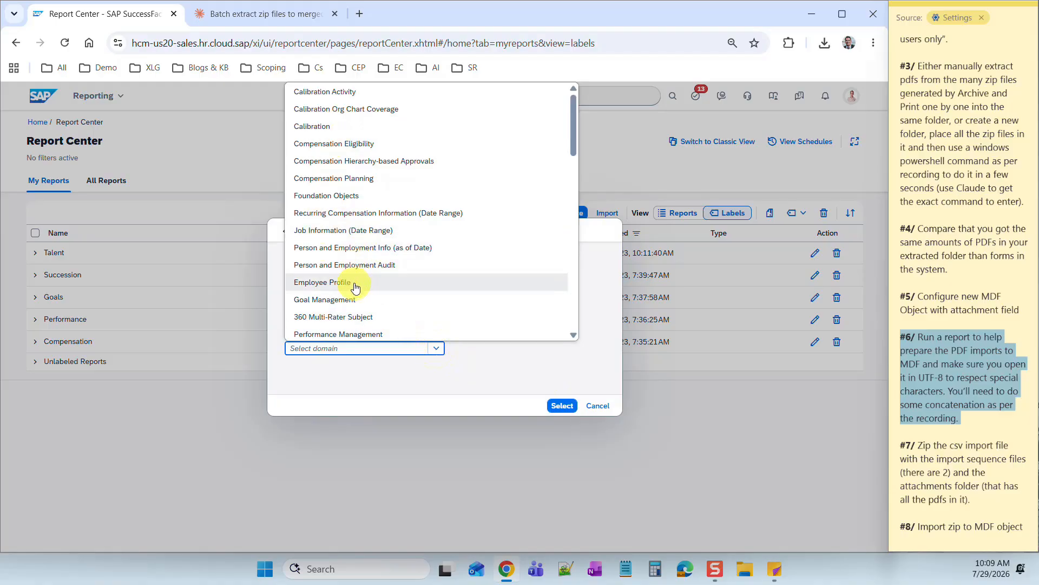
pyautogui.scroll(-3, 469, 215)
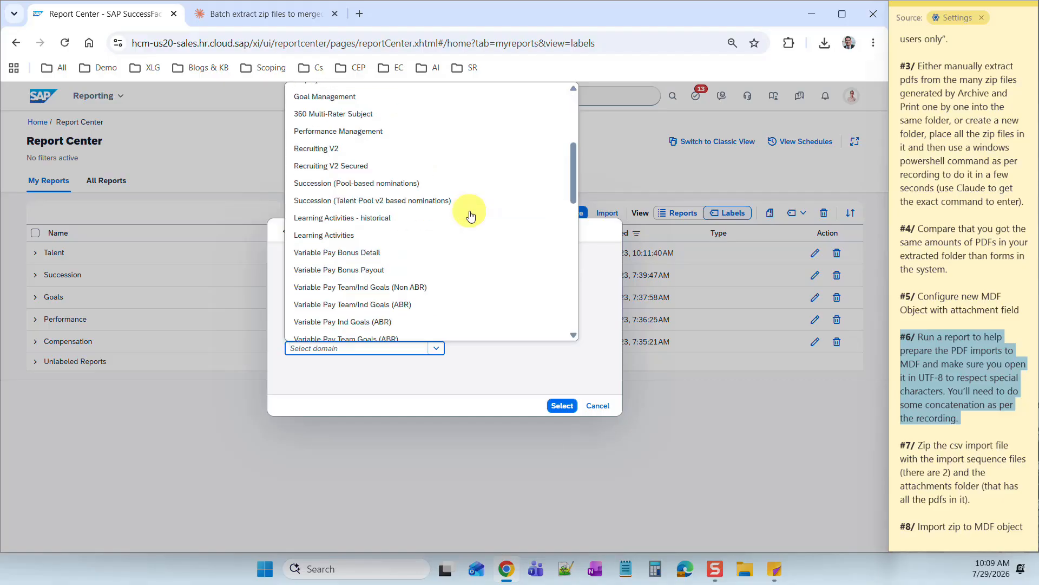
pyautogui.scroll(1, 466, 213)
pyautogui.click(351, 206)
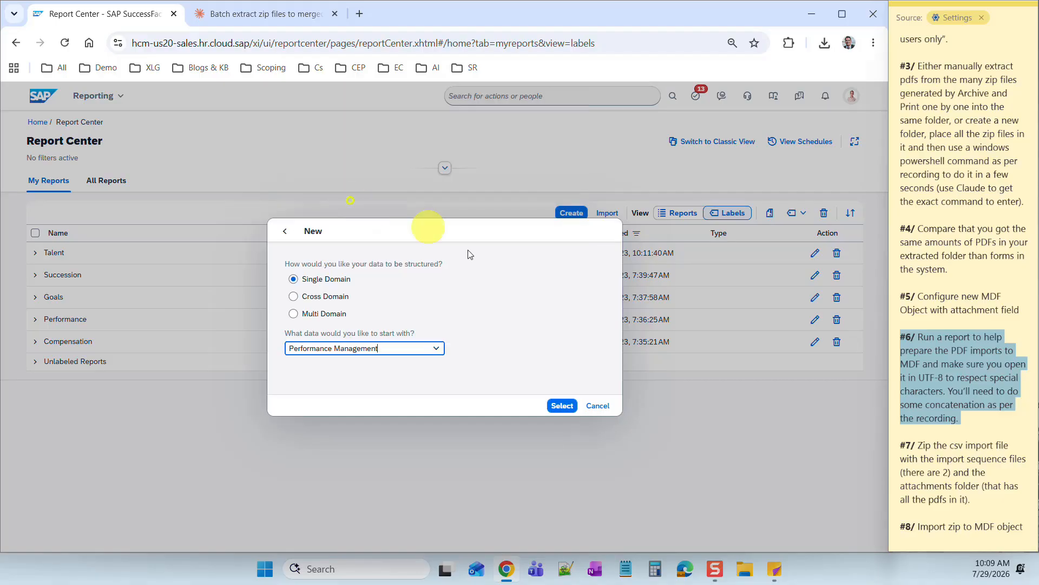
pyautogui.click(563, 406)
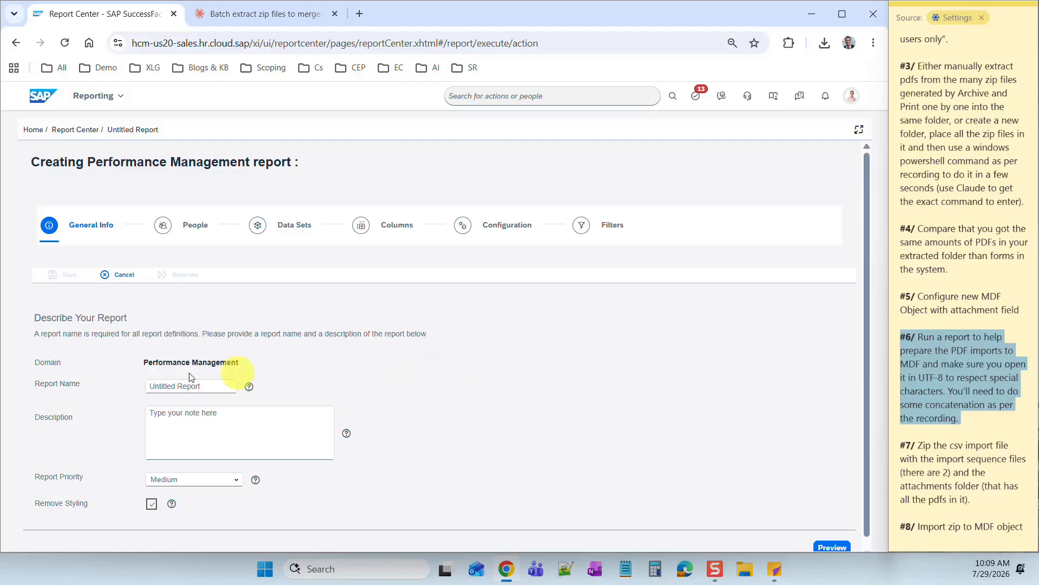
pyautogui.click(160, 386)
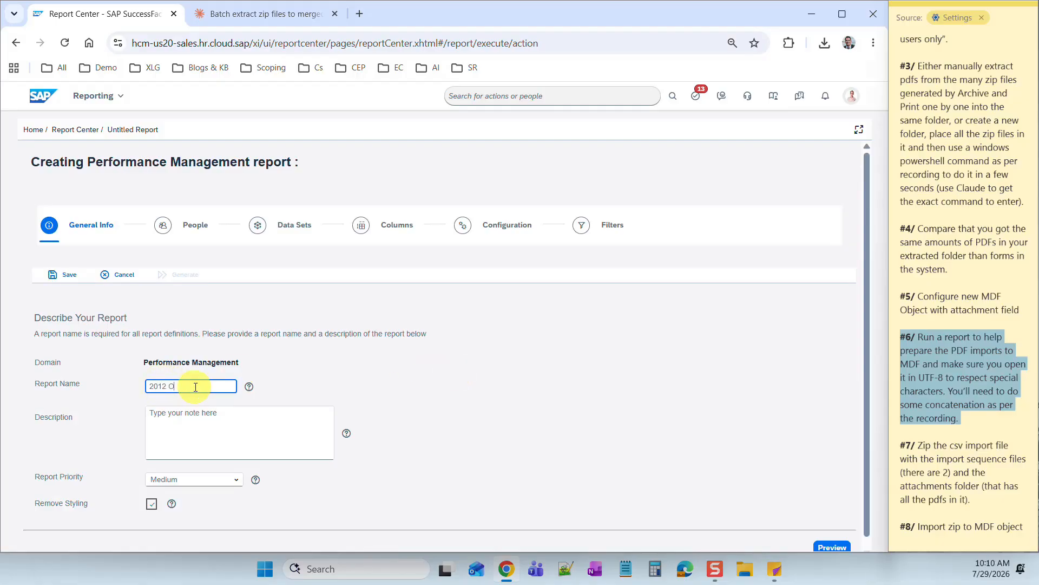
# - Name the report '2012 Performance Reviews data', turn off Remove Styling, and save
pyautogui.write('2012 Performance Reviews data')
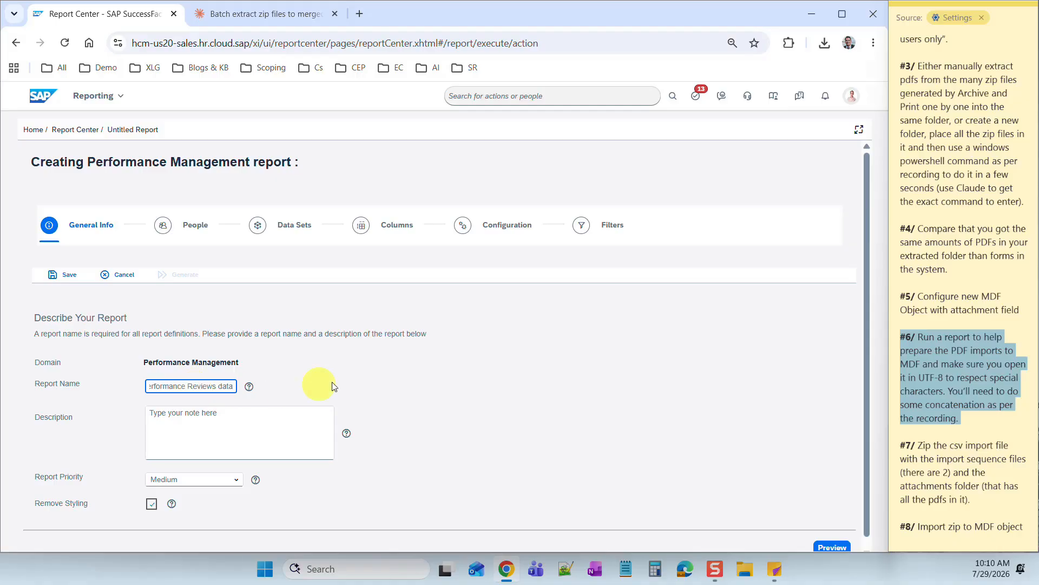
pyautogui.click(332, 386)
pyautogui.click(151, 503)
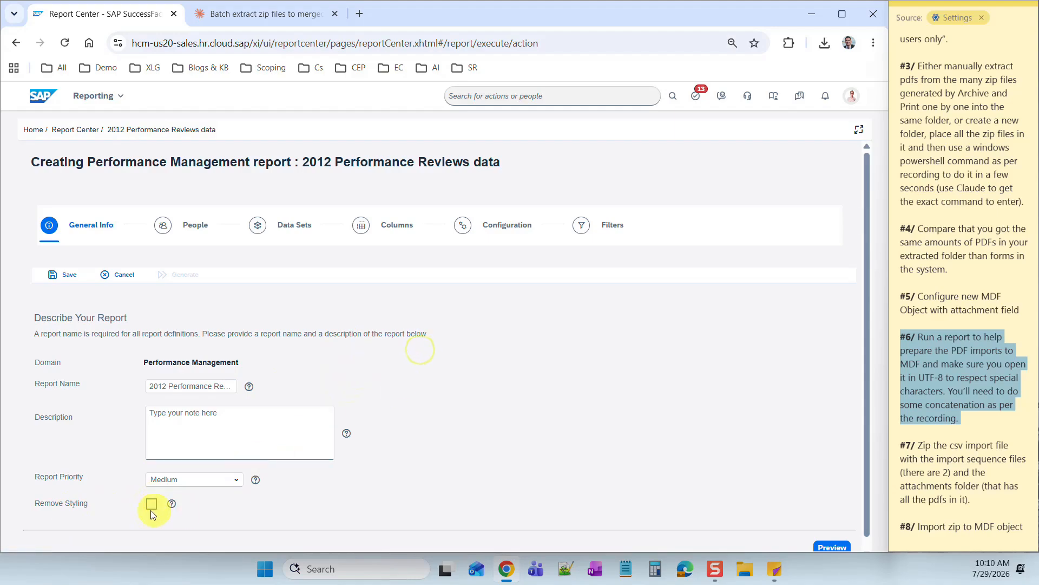
pyautogui.click(68, 277)
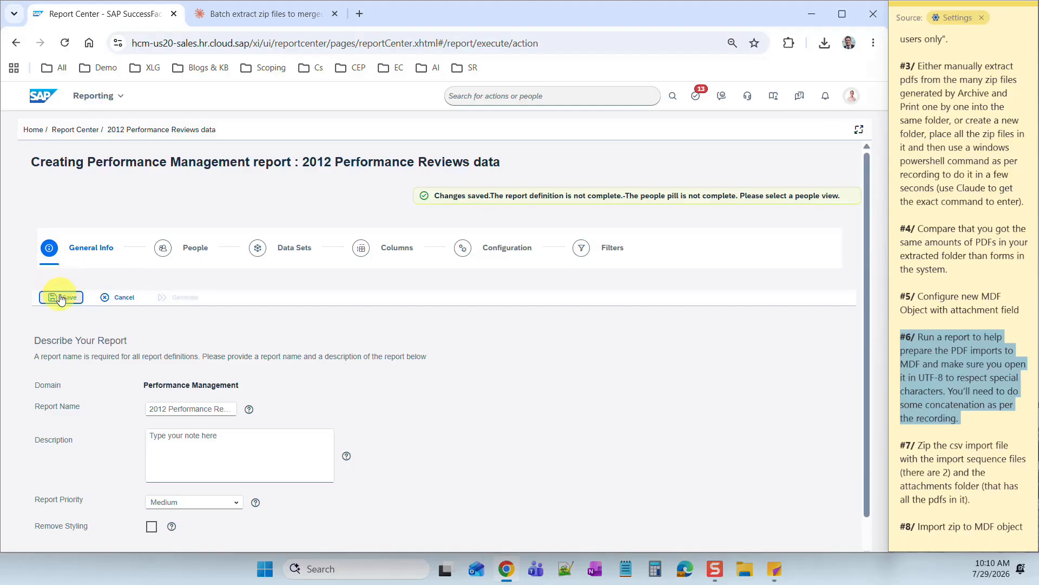
pyautogui.click(61, 297)
# - Set the people scope to other filters including inactive users, and save
pyautogui.click(163, 249)
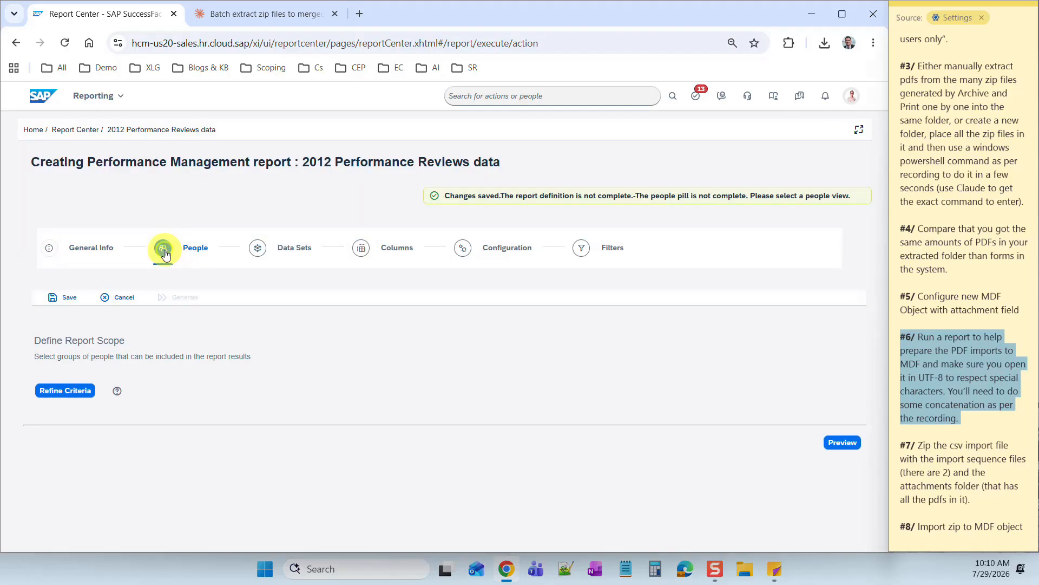
pyautogui.click(68, 390)
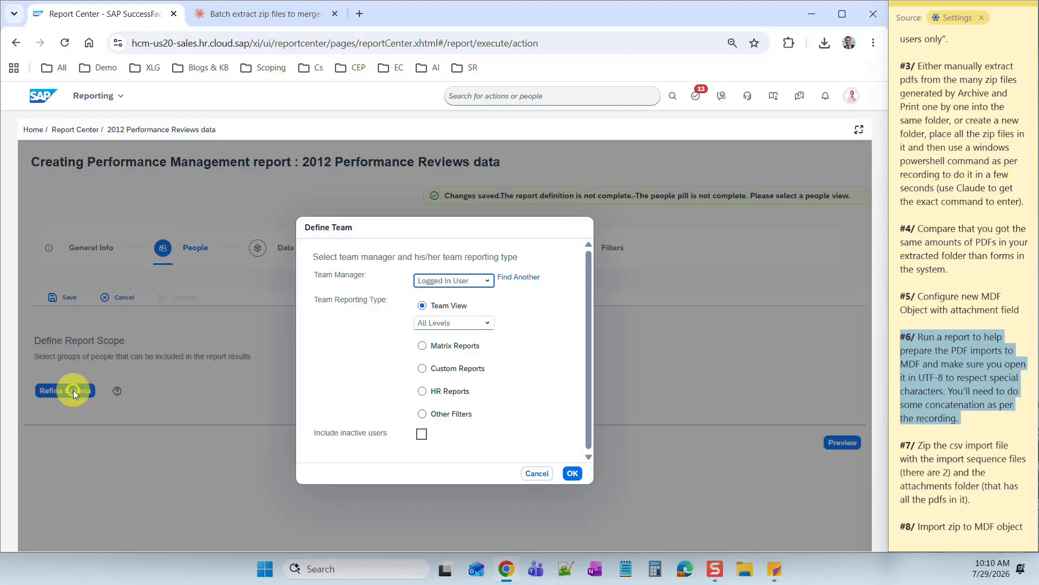
pyautogui.click(423, 415)
pyautogui.click(420, 418)
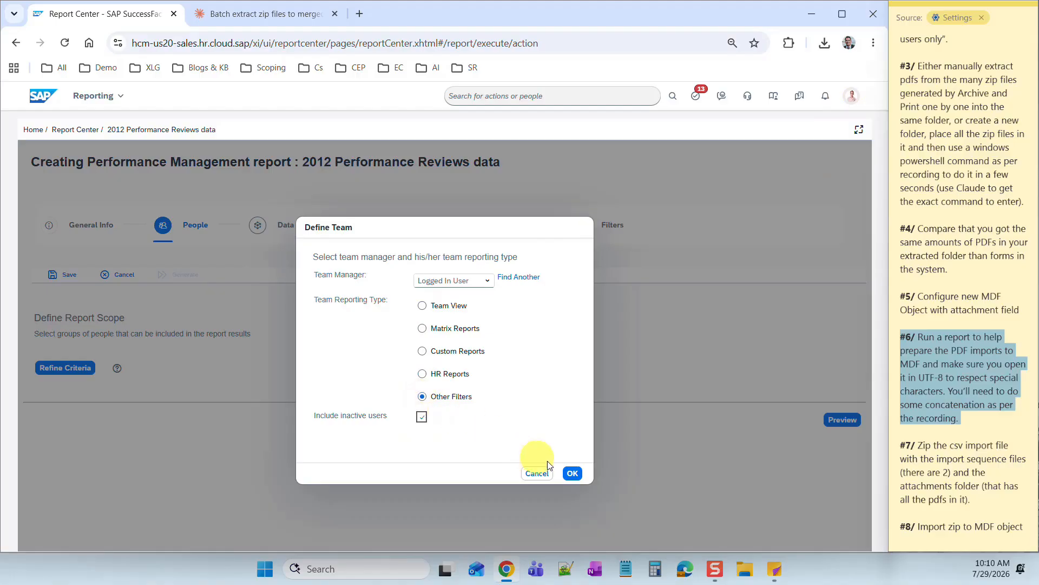
pyautogui.click(572, 473)
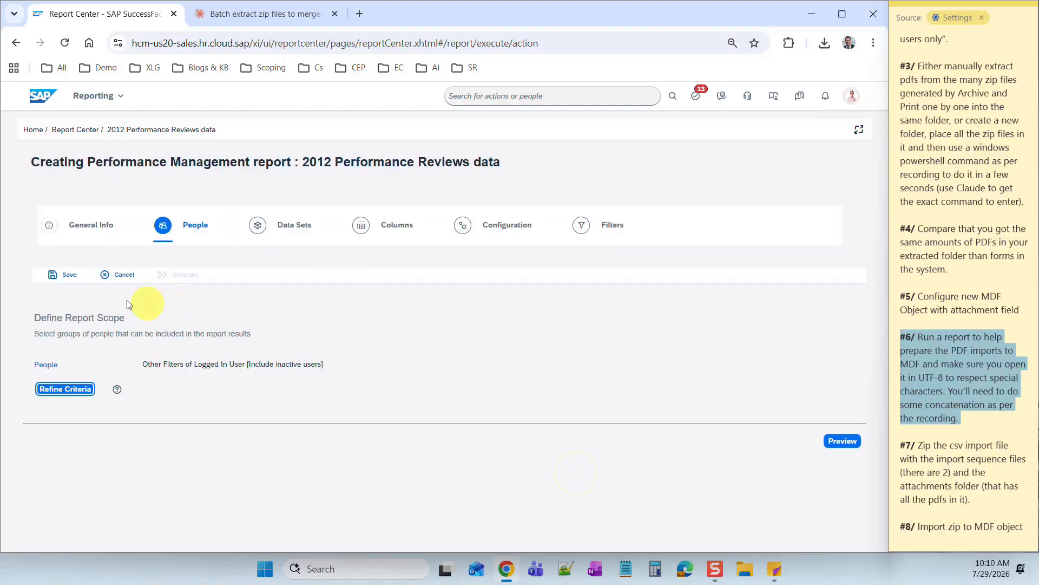
pyautogui.click(69, 274)
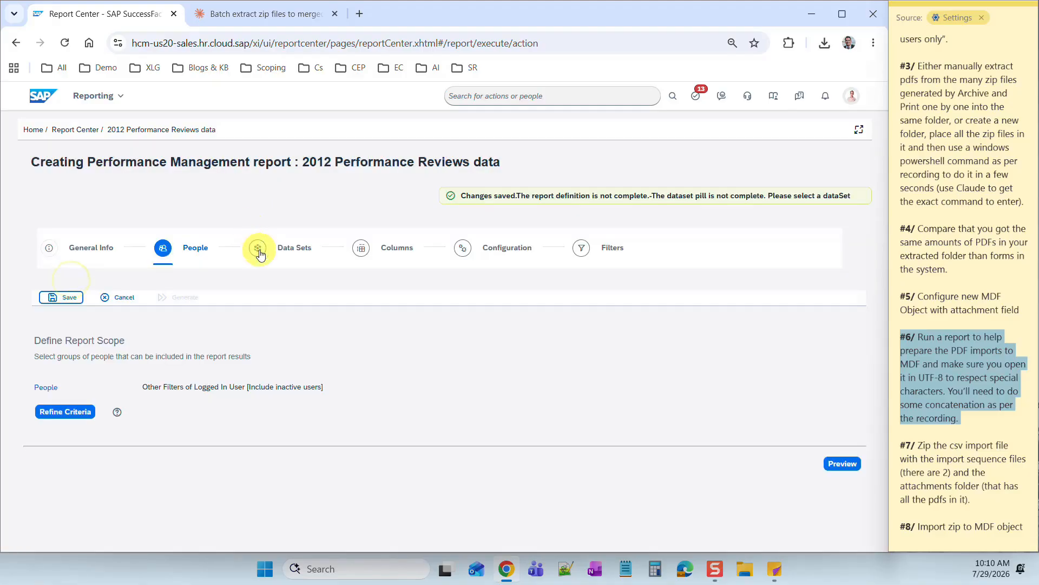
# - Add the 2012 Performance Review data set to the report and save
pyautogui.click(259, 254)
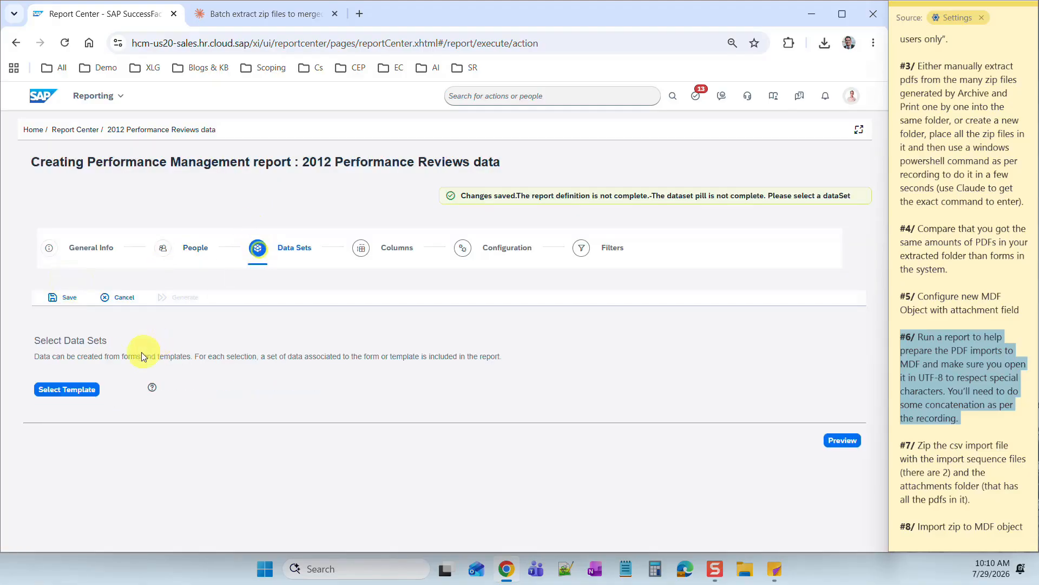
pyautogui.click(68, 390)
pyautogui.click(268, 327)
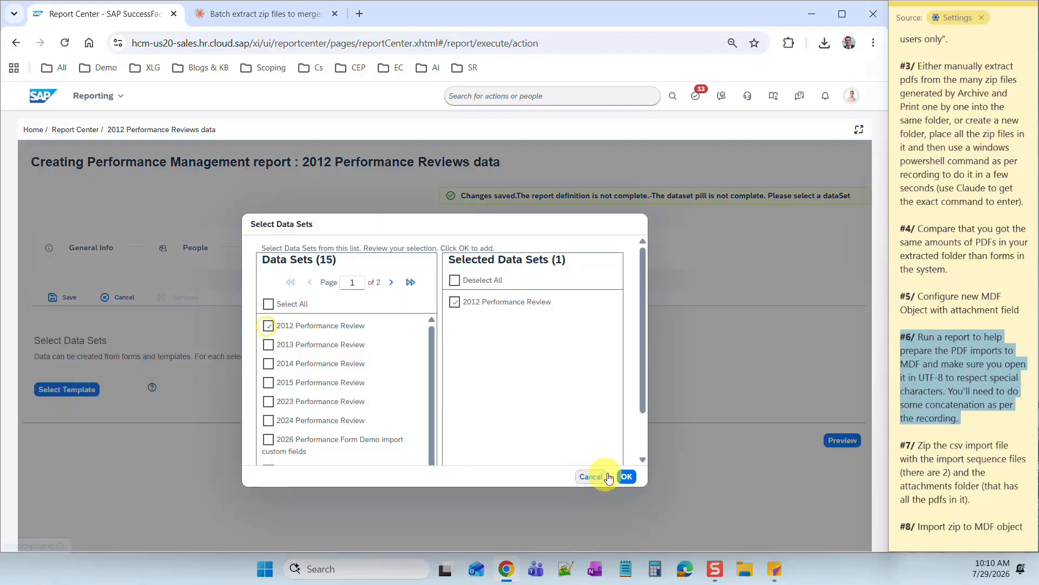
pyautogui.click(625, 476)
pyautogui.click(61, 298)
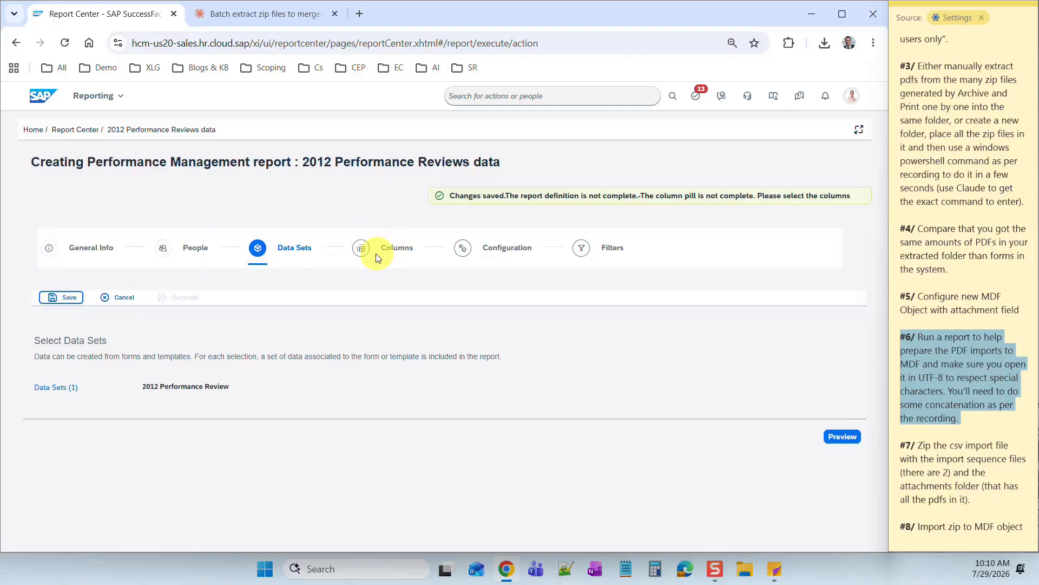
# - Add Subject User ID, Form Title and Document ID as report columns and save
pyautogui.click(359, 248)
pyautogui.click(81, 388)
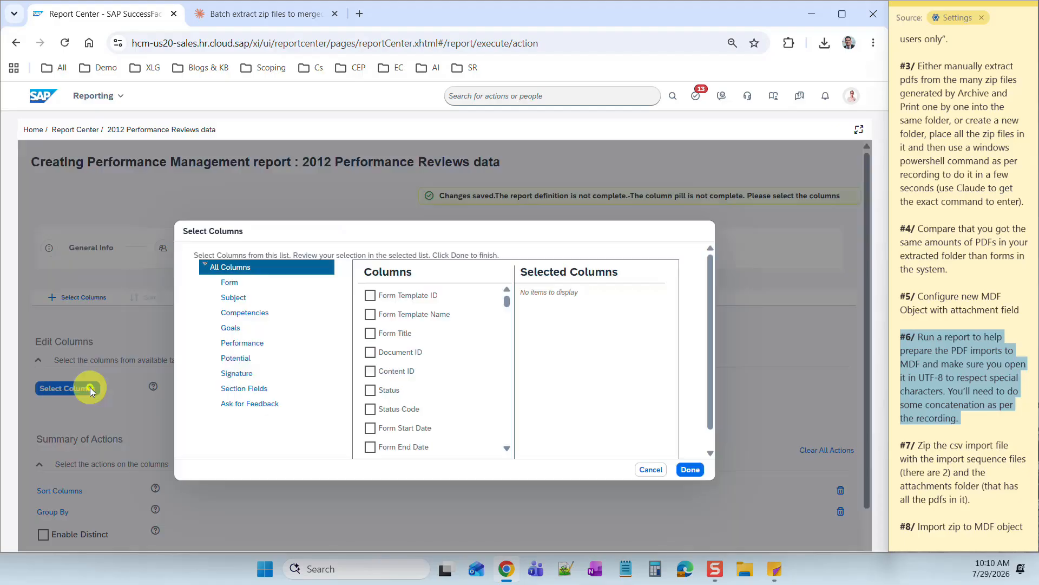
pyautogui.click(234, 298)
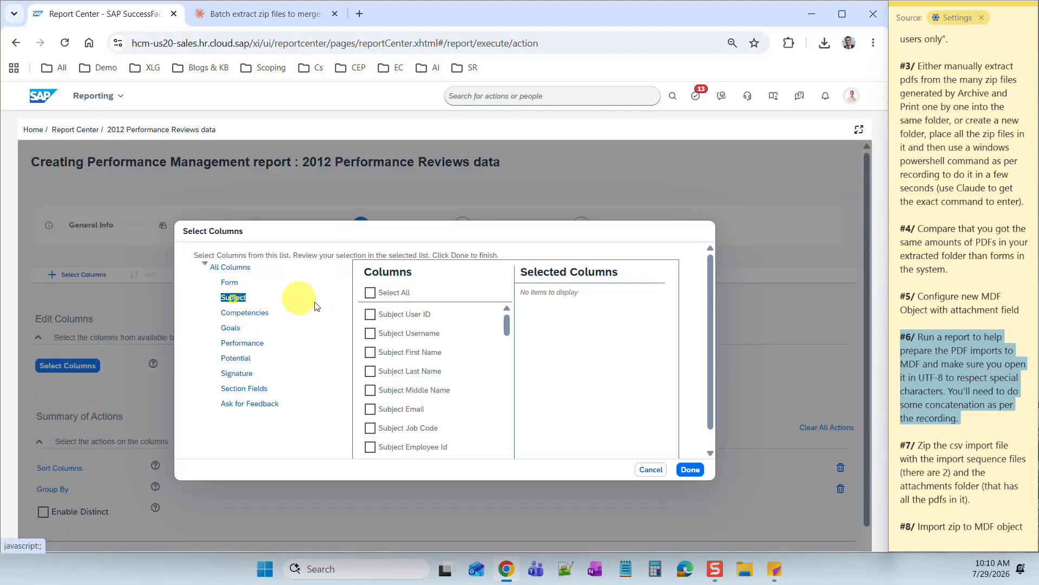
pyautogui.click(370, 315)
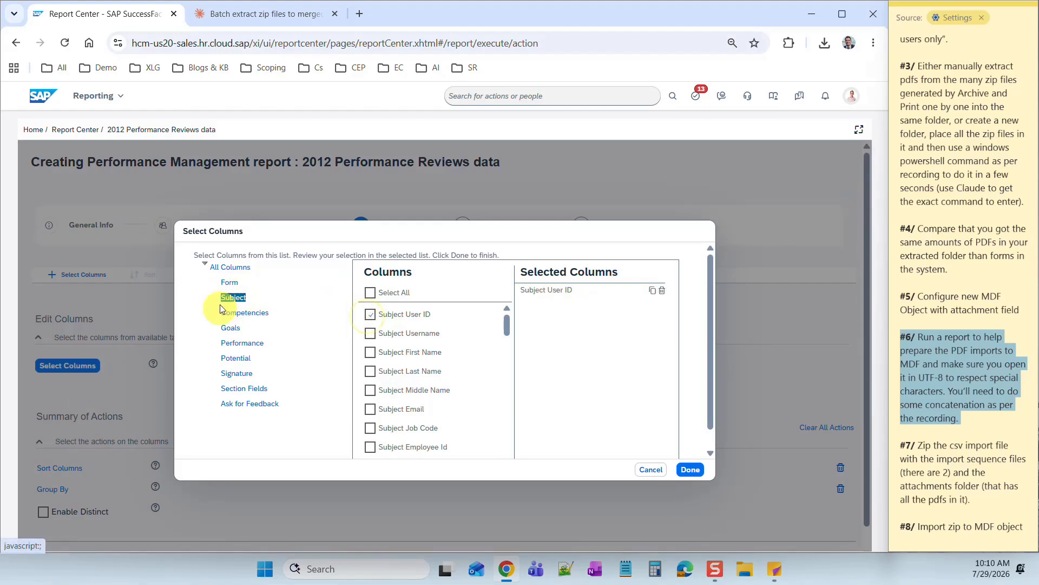
pyautogui.click(229, 282)
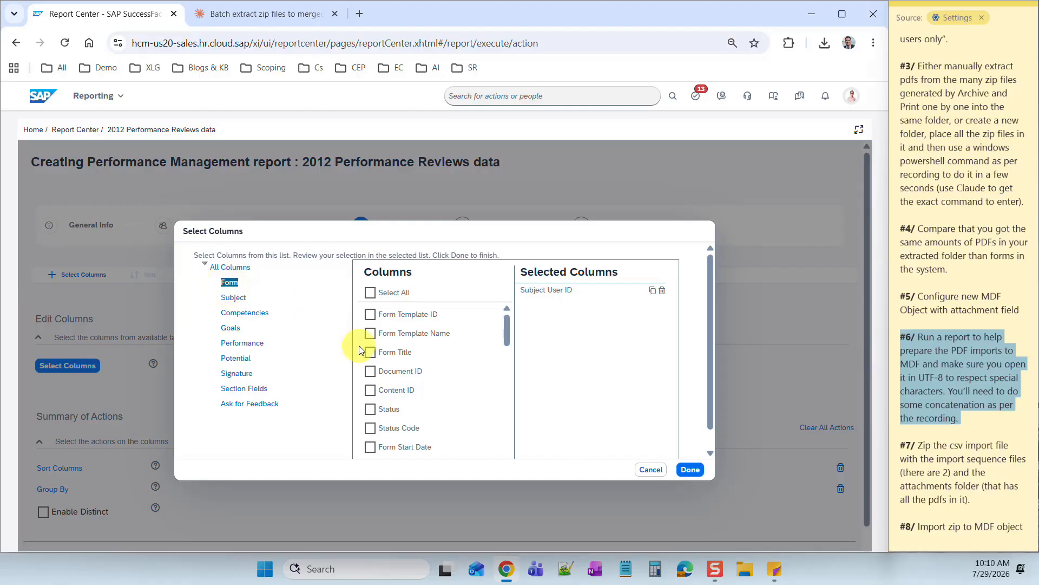
pyautogui.click(369, 353)
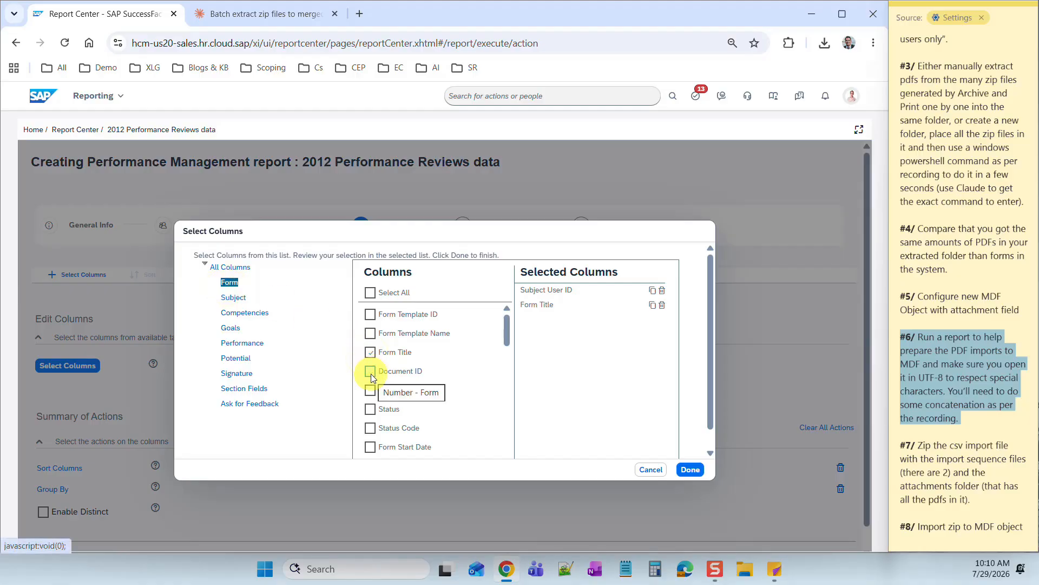
pyautogui.click(371, 372)
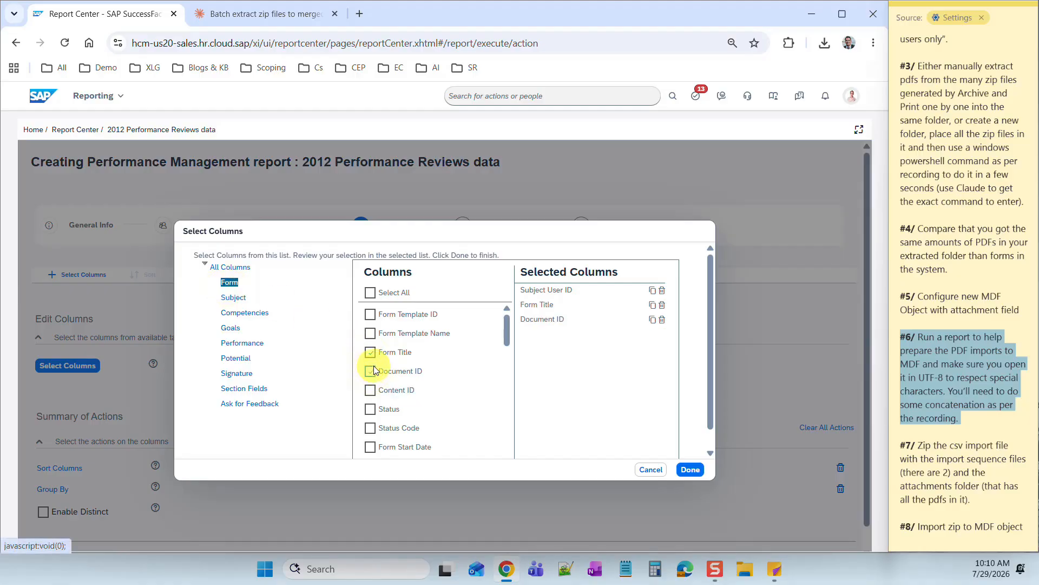
pyautogui.click(690, 469)
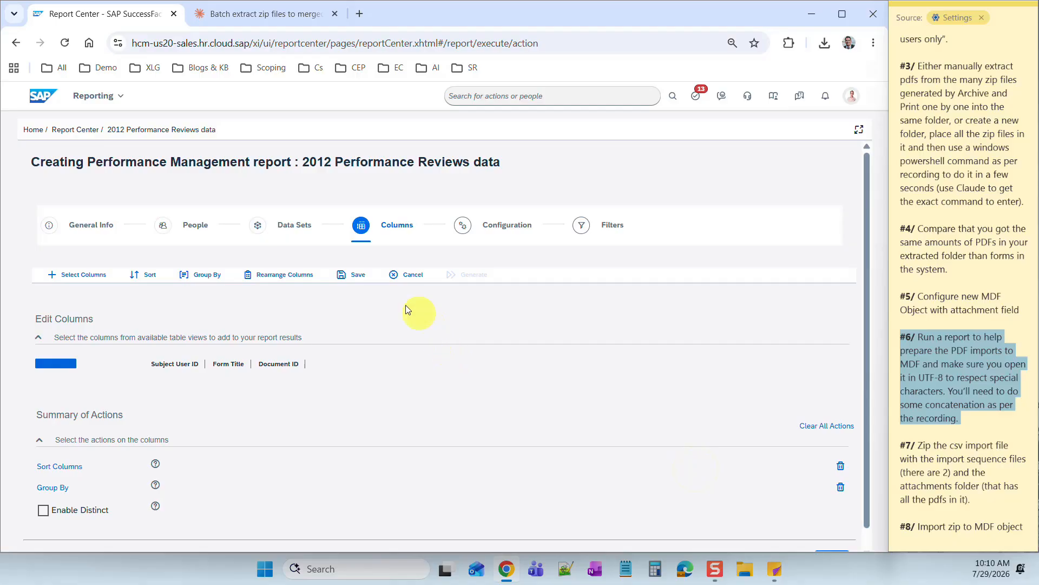
pyautogui.click(354, 274)
# - Generate the unfiltered report, download it as CSV, and close the preview
pyautogui.click(470, 304)
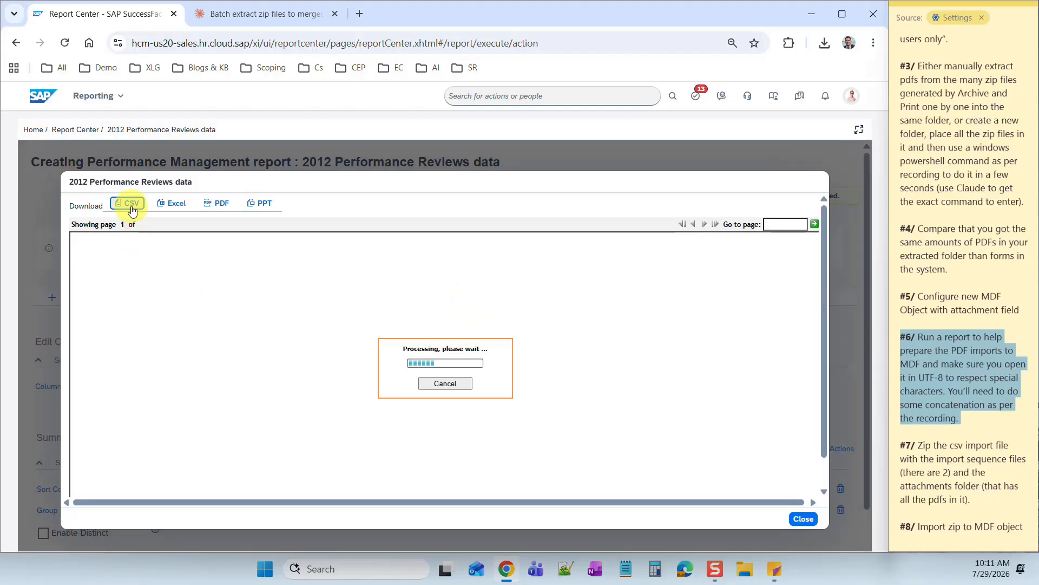
pyautogui.click(132, 204)
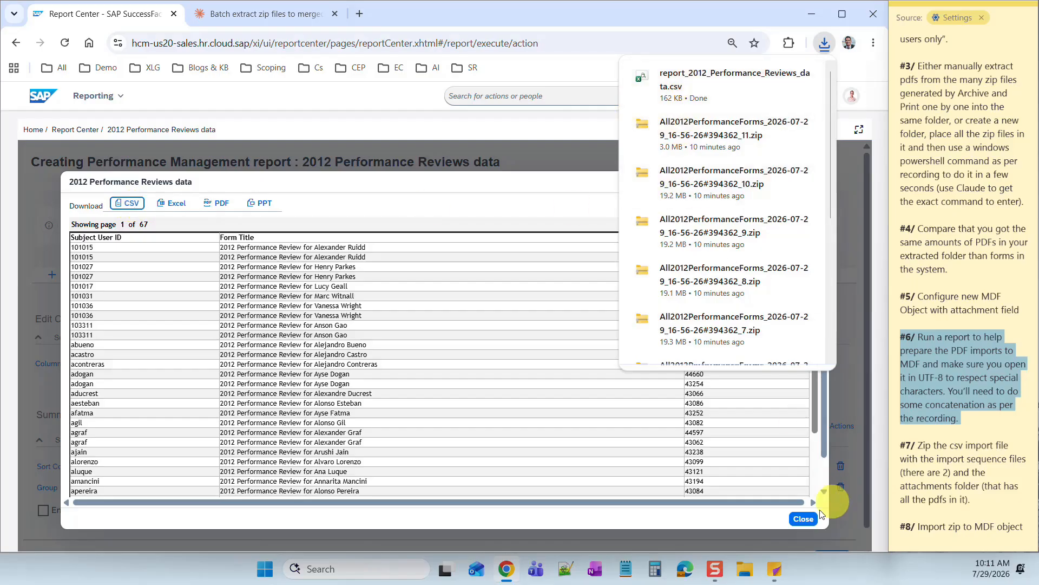
pyautogui.click(333, 368)
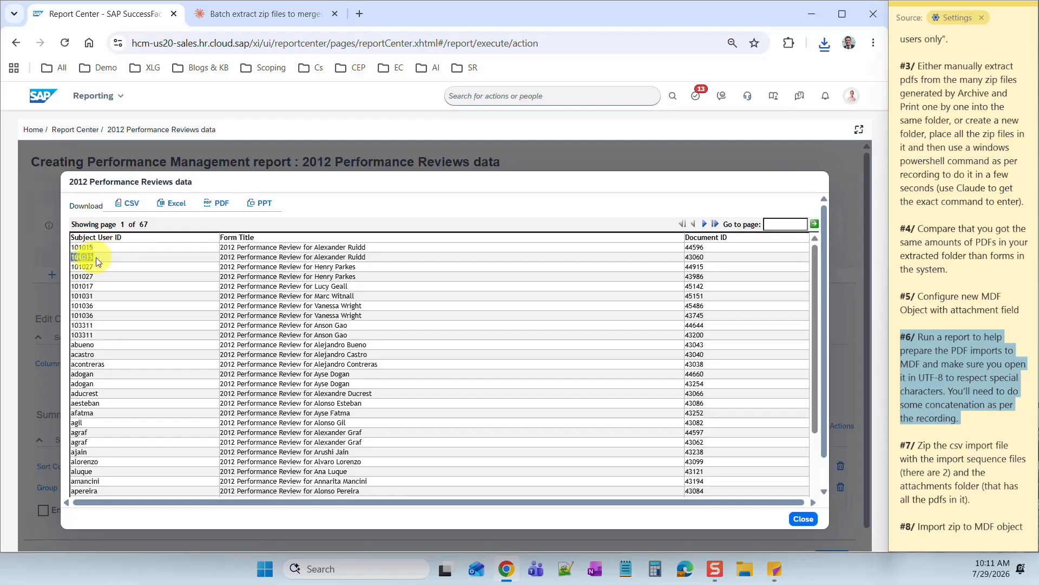
pyautogui.doubleClick(259, 257)
pyautogui.tripleClick(259, 257)
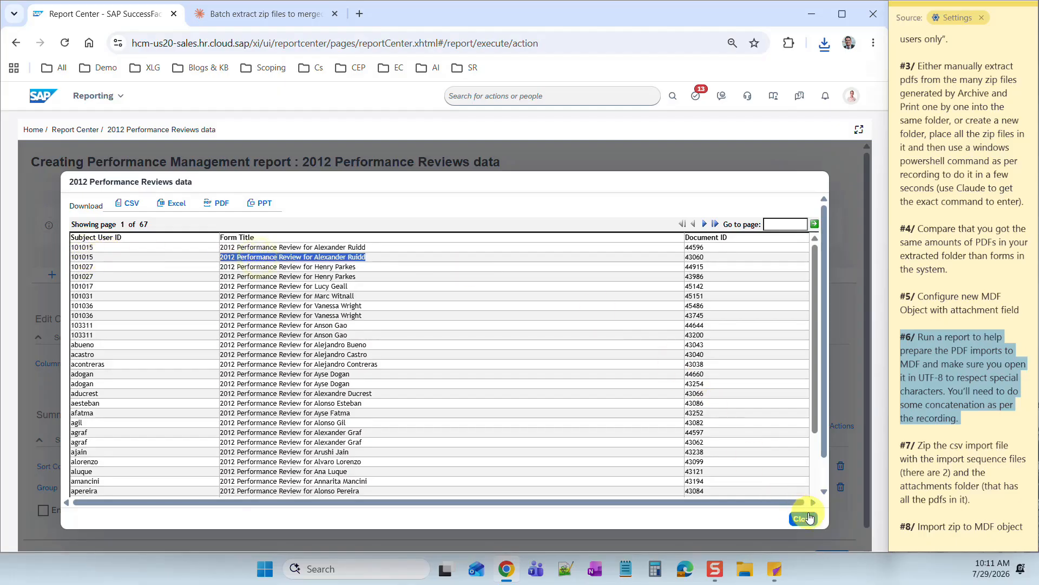
pyautogui.click(803, 518)
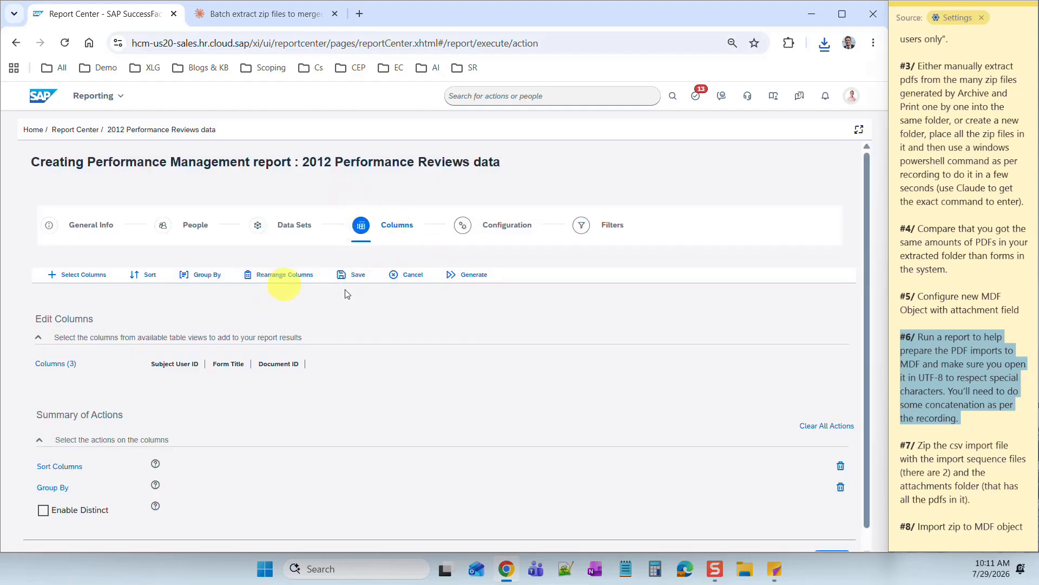
# - Filter the report to form Status Completed, save, and regenerate it
pyautogui.click(459, 233)
pyautogui.click(578, 225)
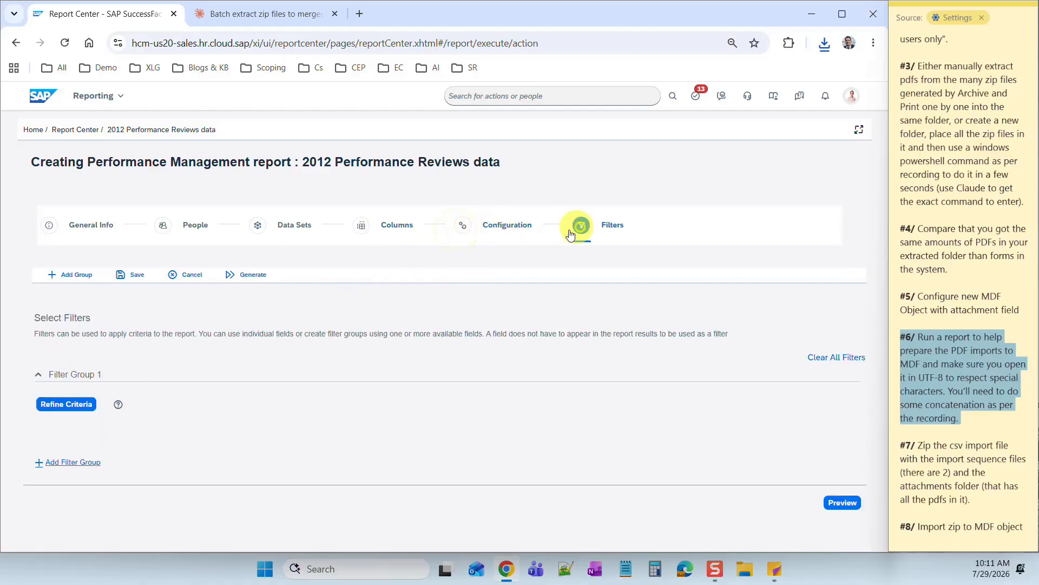
pyautogui.click(79, 408)
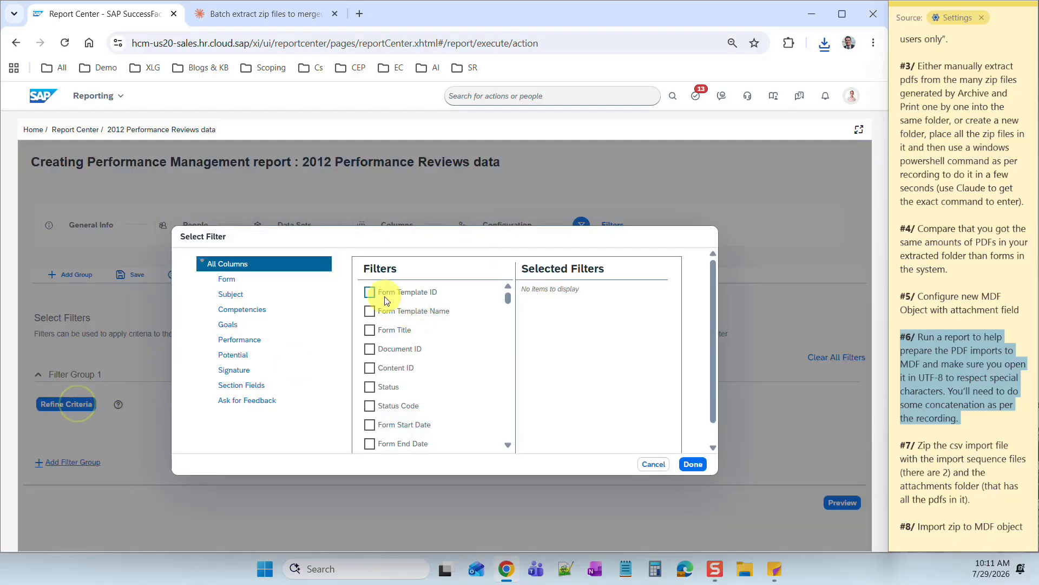
pyautogui.click(368, 387)
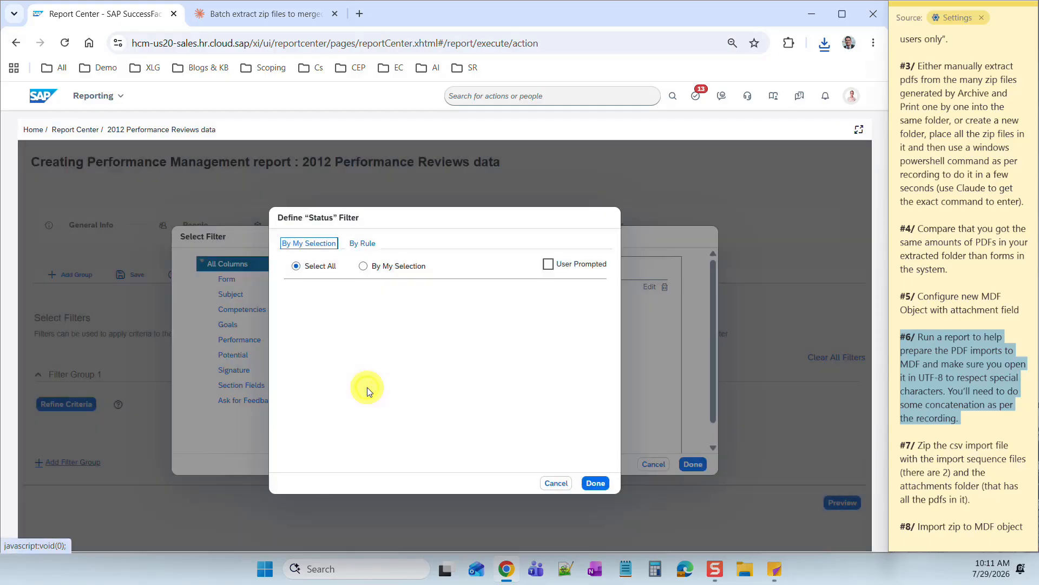
pyautogui.click(363, 266)
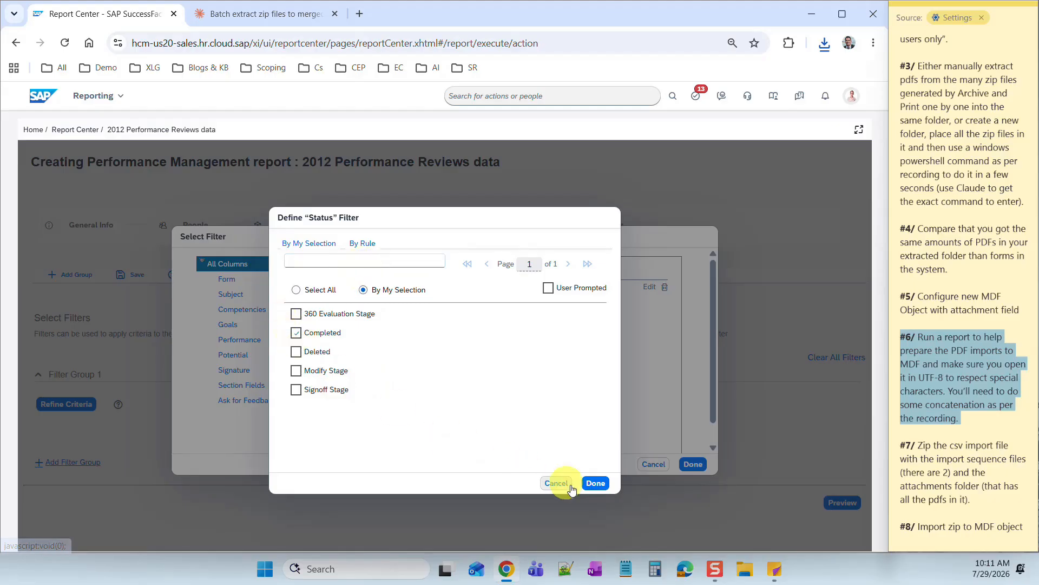
pyautogui.click(596, 483)
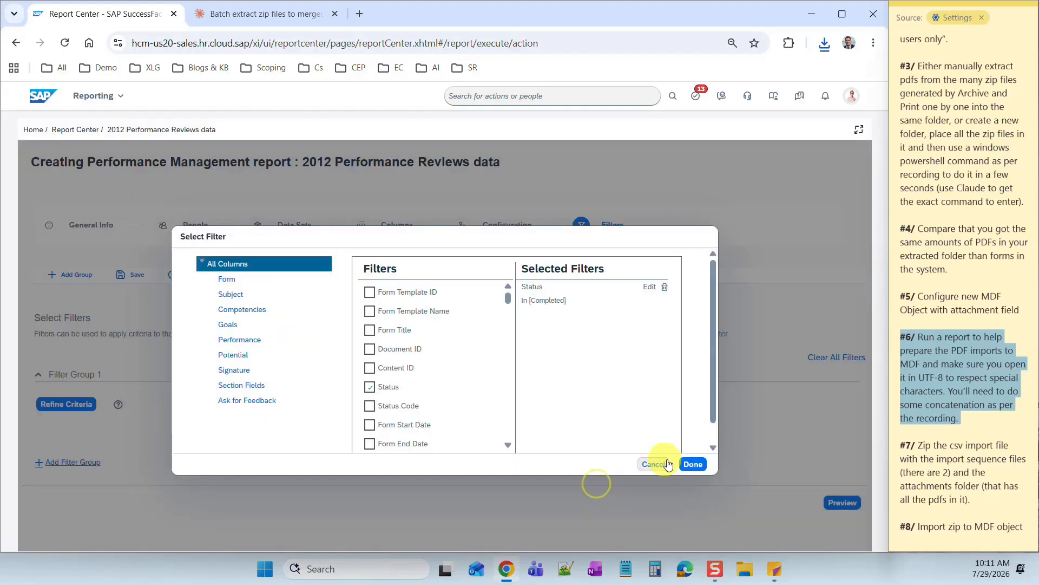
pyautogui.click(690, 464)
pyautogui.click(132, 276)
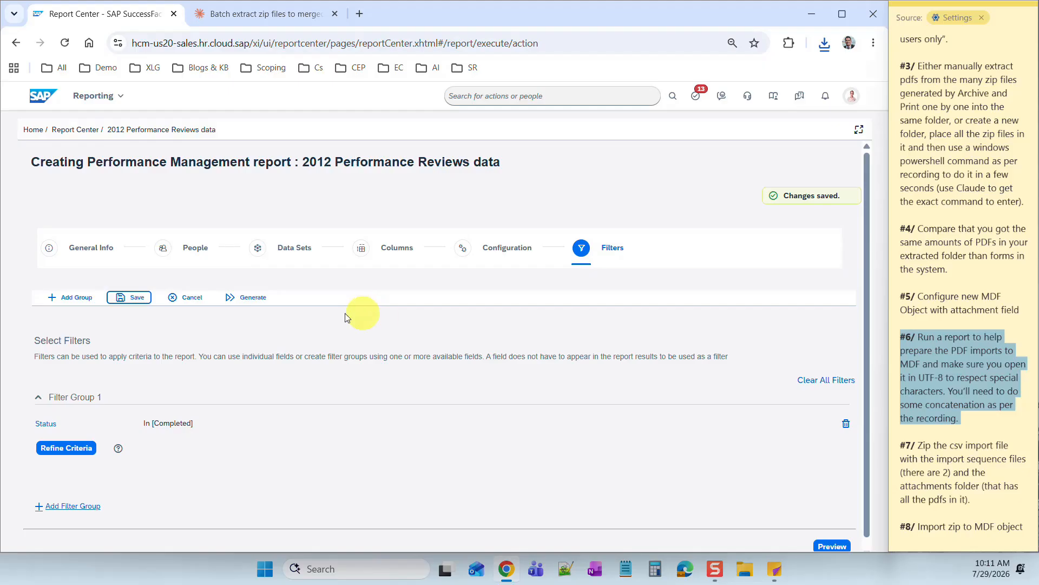
pyautogui.click(245, 302)
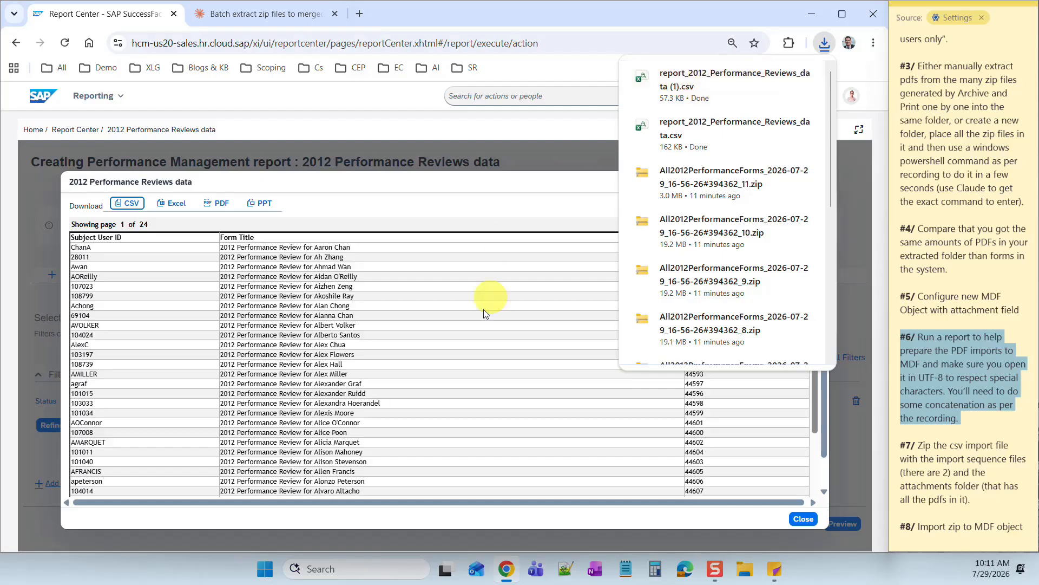
# - Review the Completed-only report results and close the report preview
pyautogui.moveTo(332, 421); pyautogui.dragTo(344, 423)
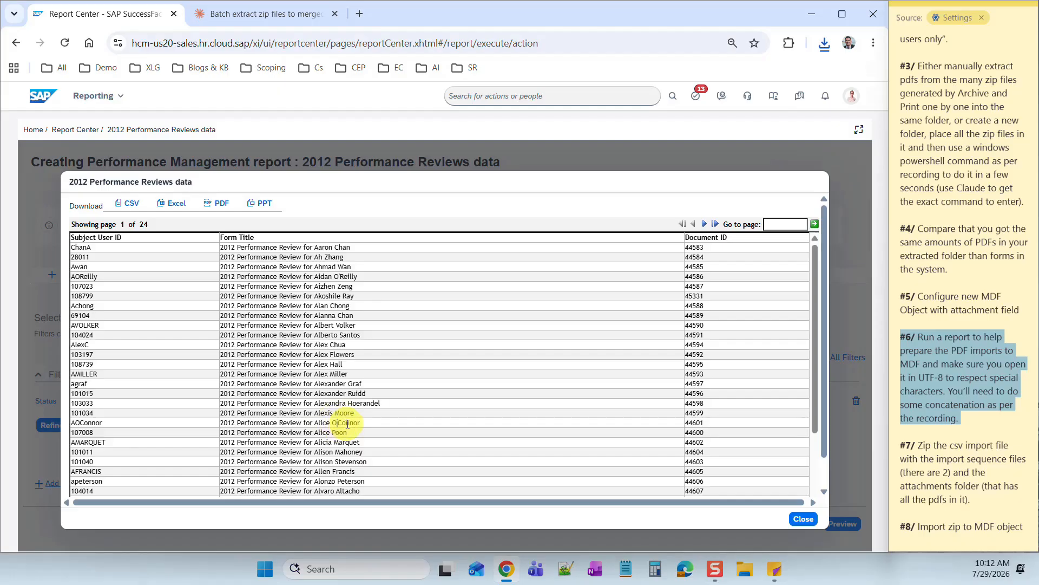
pyautogui.scroll(-2, 347, 424)
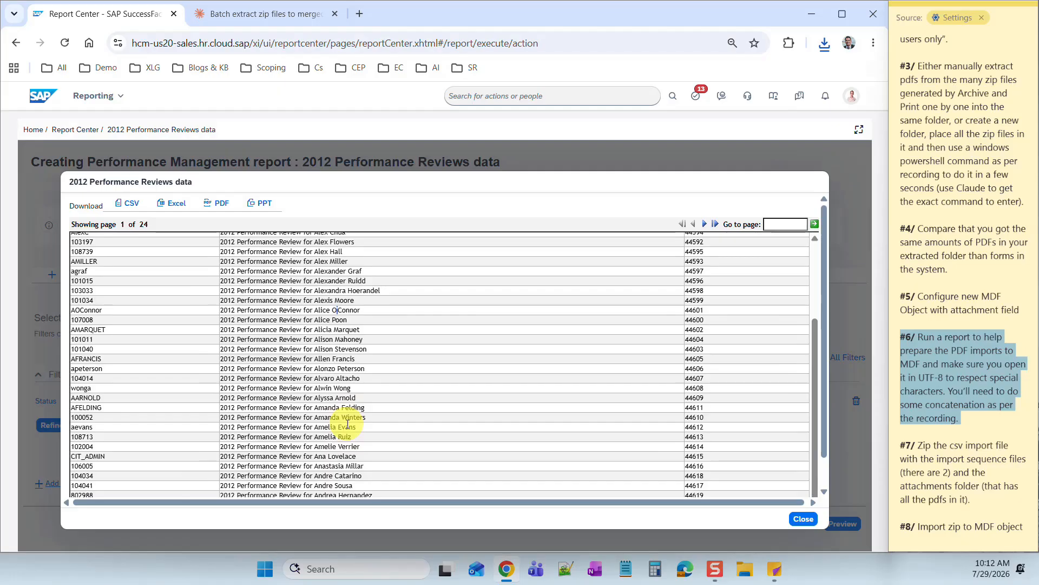
pyautogui.scroll(5, 347, 425)
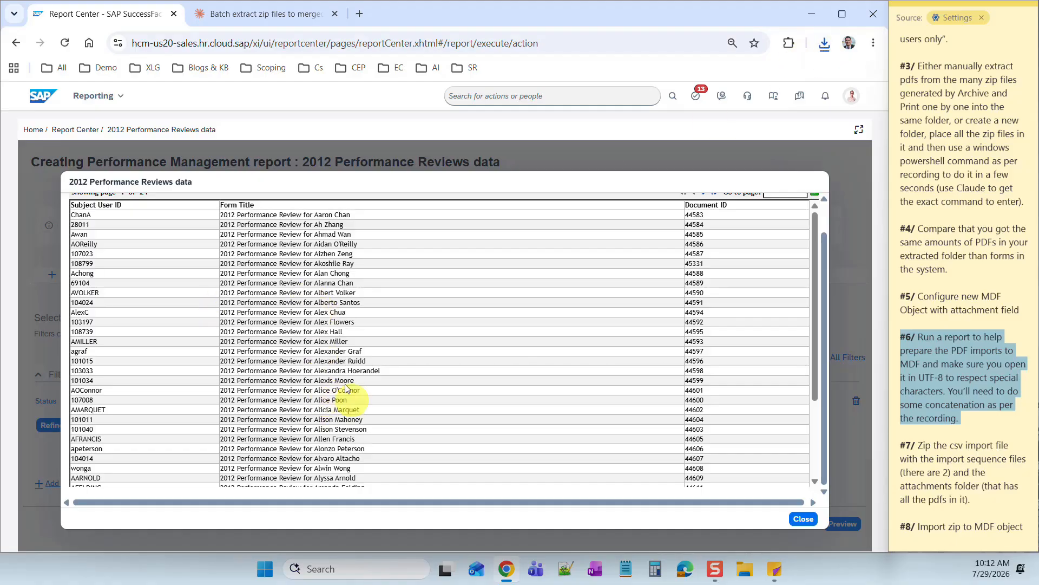
pyautogui.scroll(-4, 330, 366)
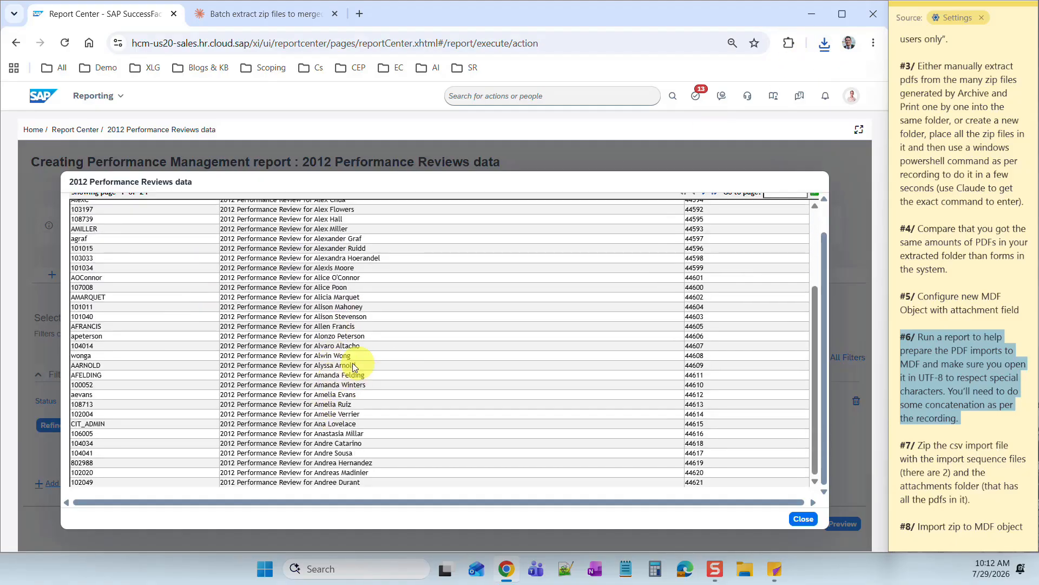
pyautogui.click(808, 519)
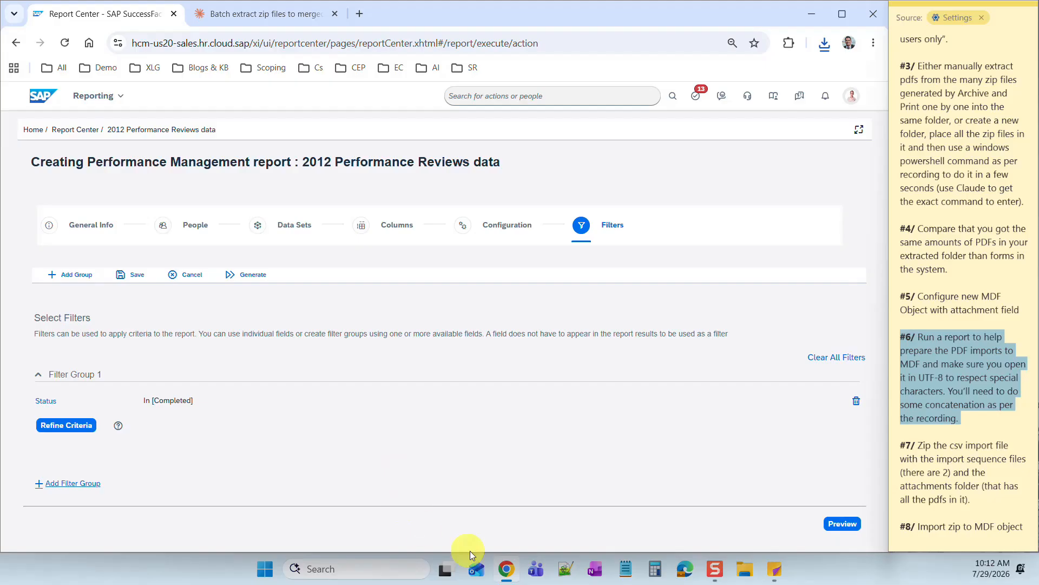
pyautogui.click(265, 568)
# - Launch a blank Excel workbook, enable From Text (Legacy) in Data options, then select cell A1
pyautogui.click(477, 175)
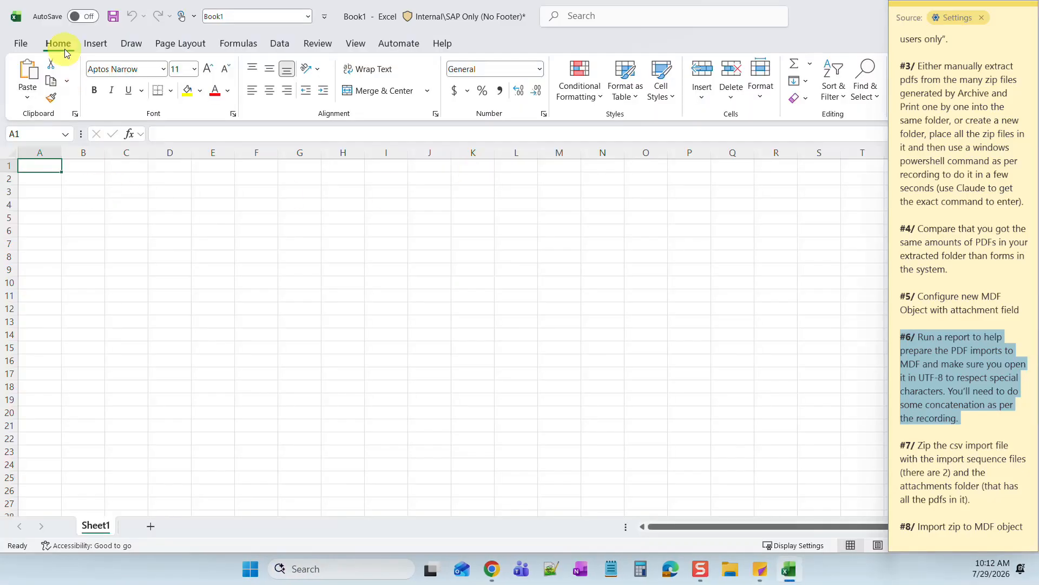
pyautogui.click(19, 43)
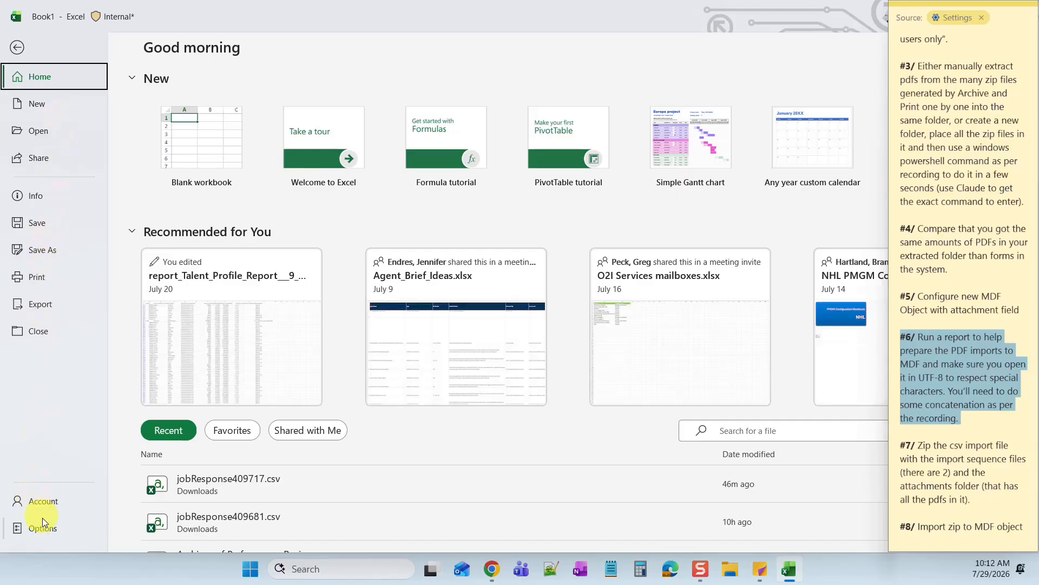
pyautogui.click(43, 533)
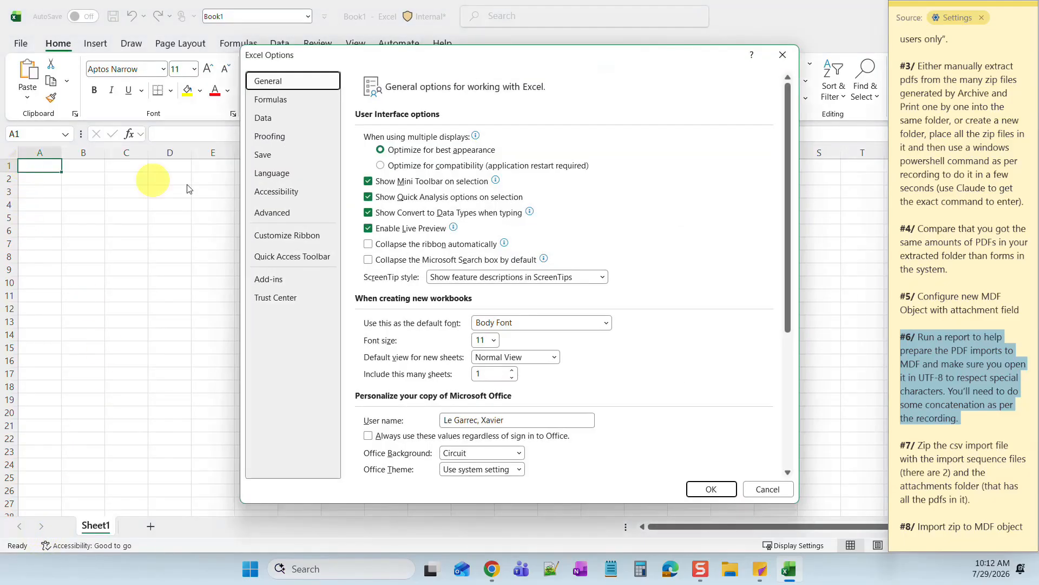
pyautogui.click(268, 120)
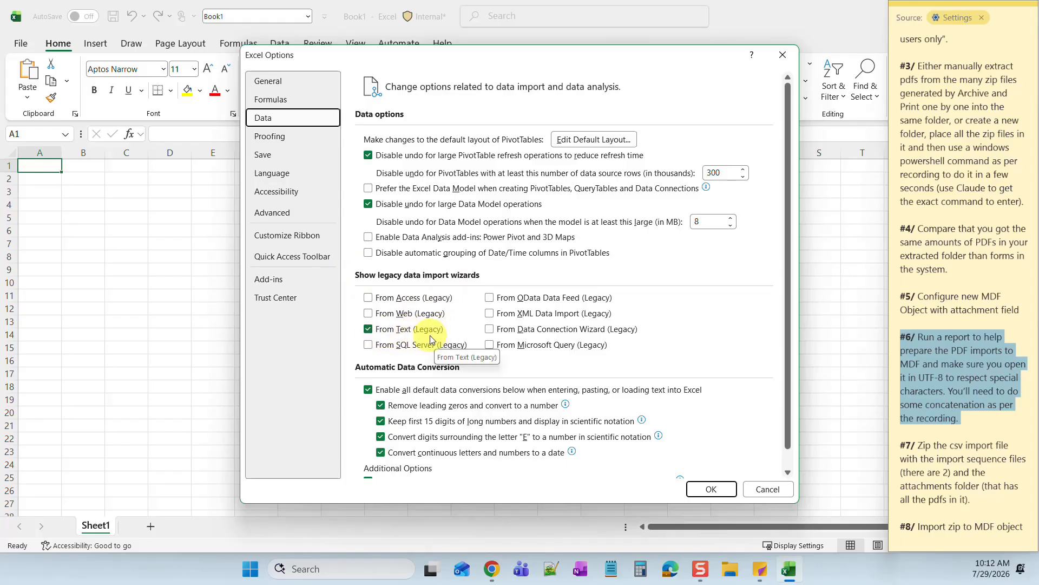
pyautogui.click(703, 490)
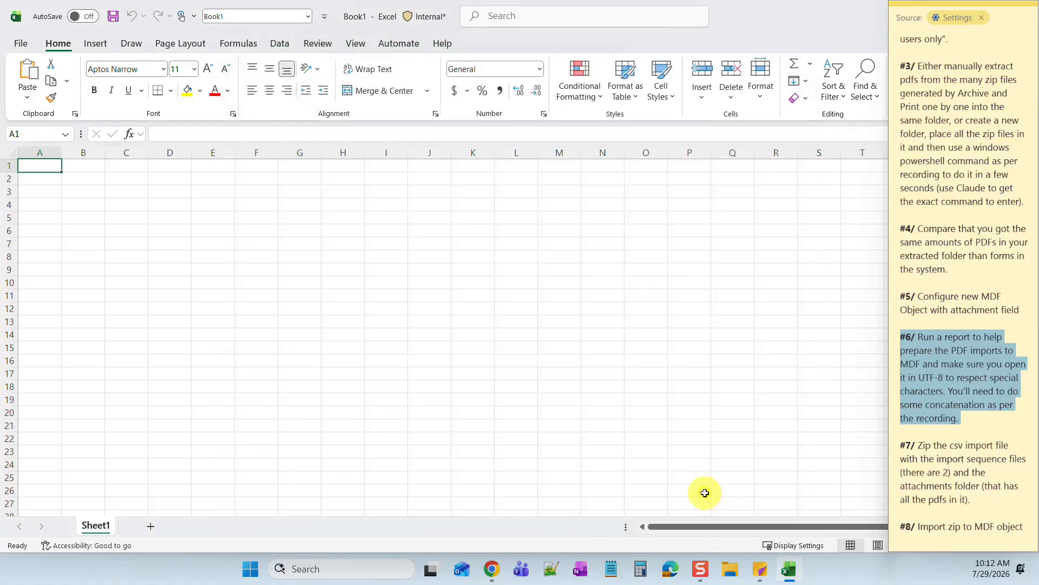
pyautogui.click(139, 228)
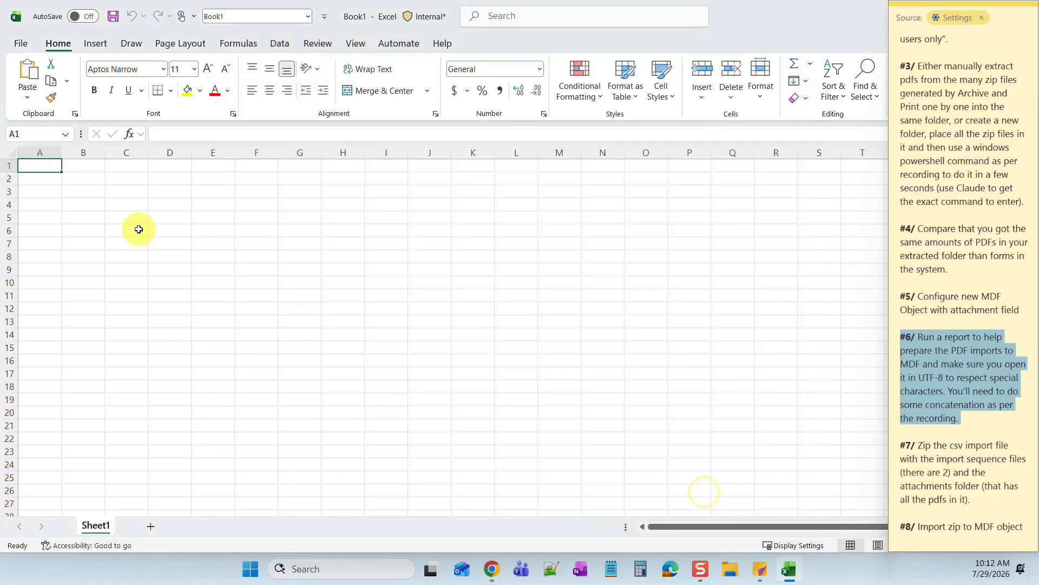
pyautogui.click(30, 167)
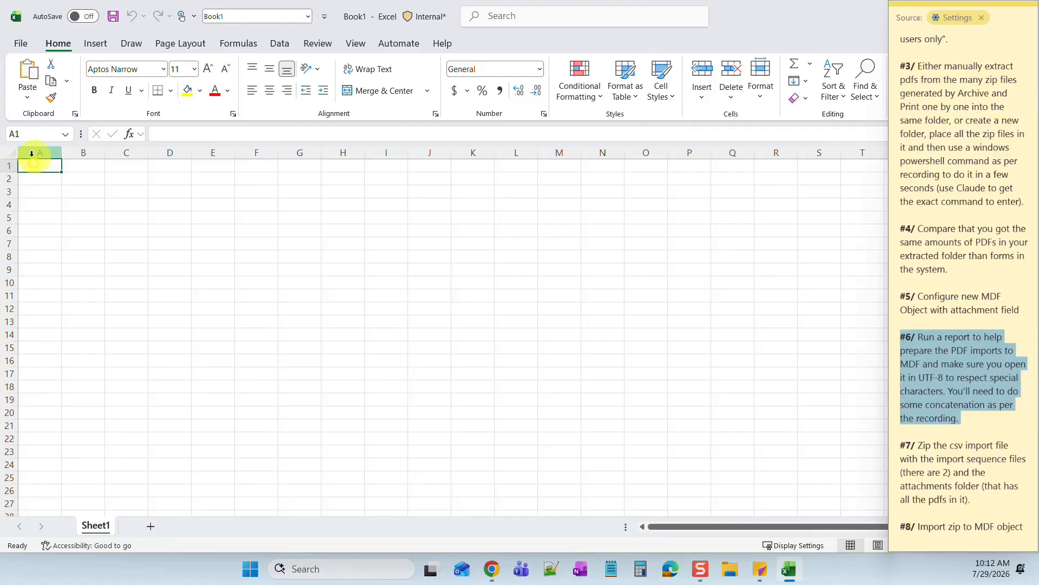
# - Start a From Text (Legacy) import of report_2012_Performance_Reviews_data (1).csv from Downloads
pyautogui.click(280, 43)
pyautogui.click(27, 82)
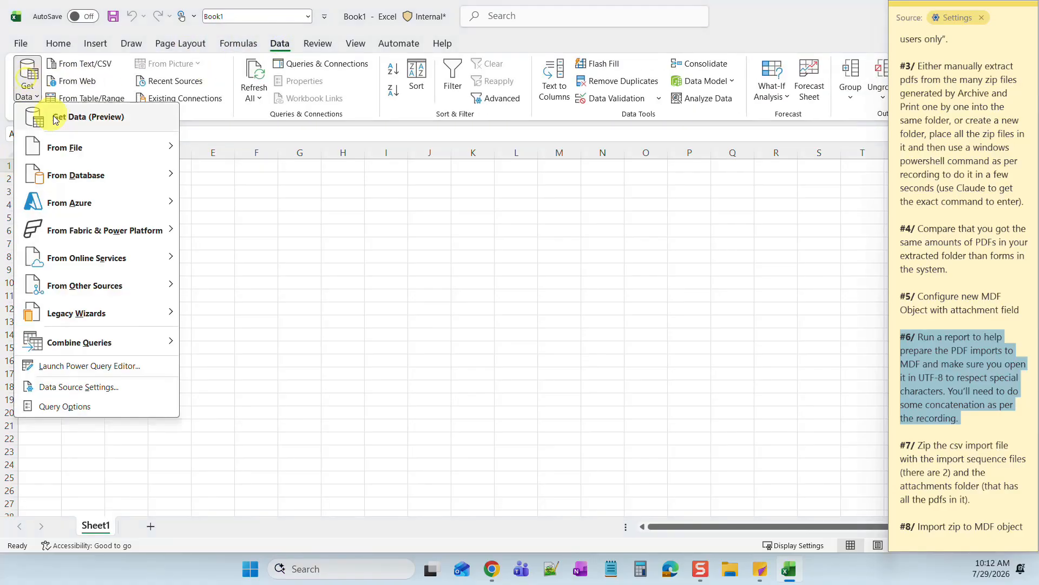
pyautogui.moveTo(78, 312)
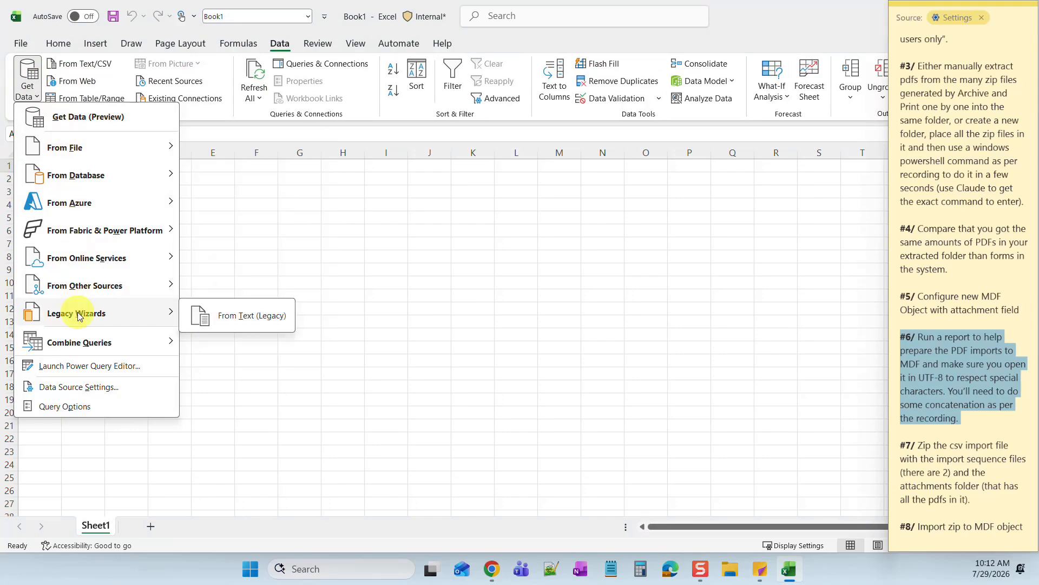
pyautogui.click(233, 316)
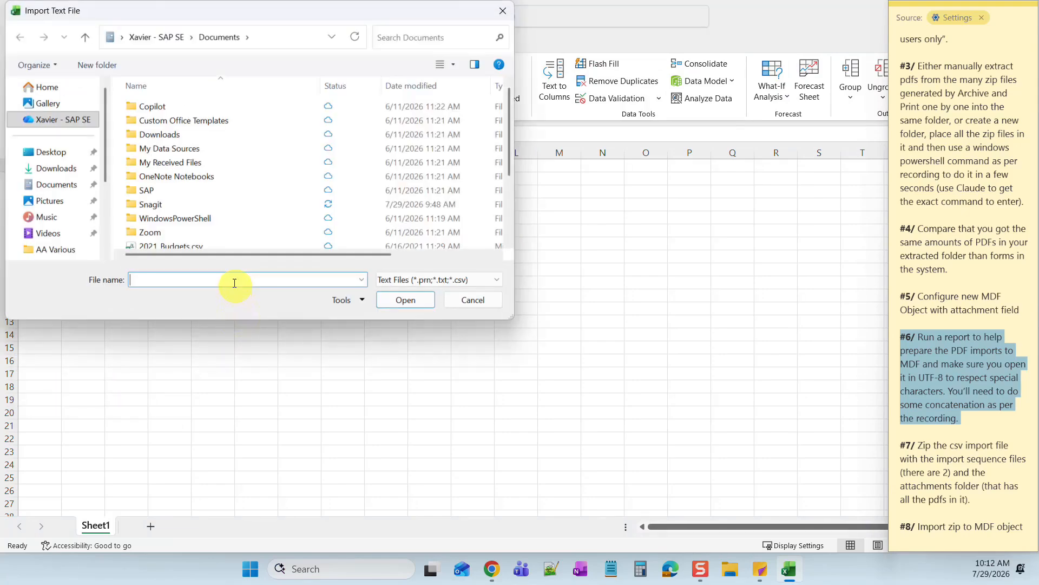
pyautogui.click(43, 169)
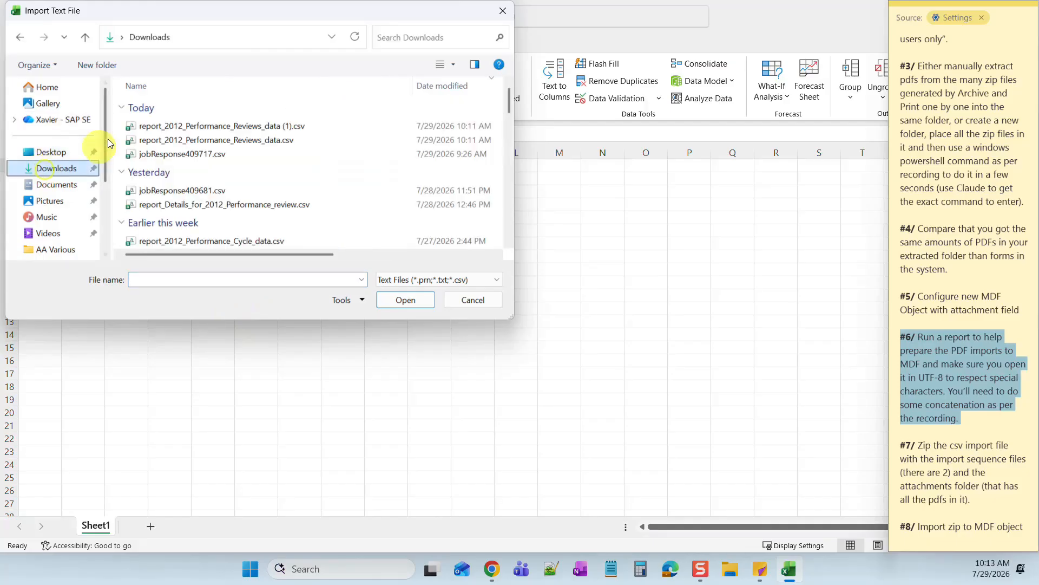
pyautogui.doubleClick(232, 125)
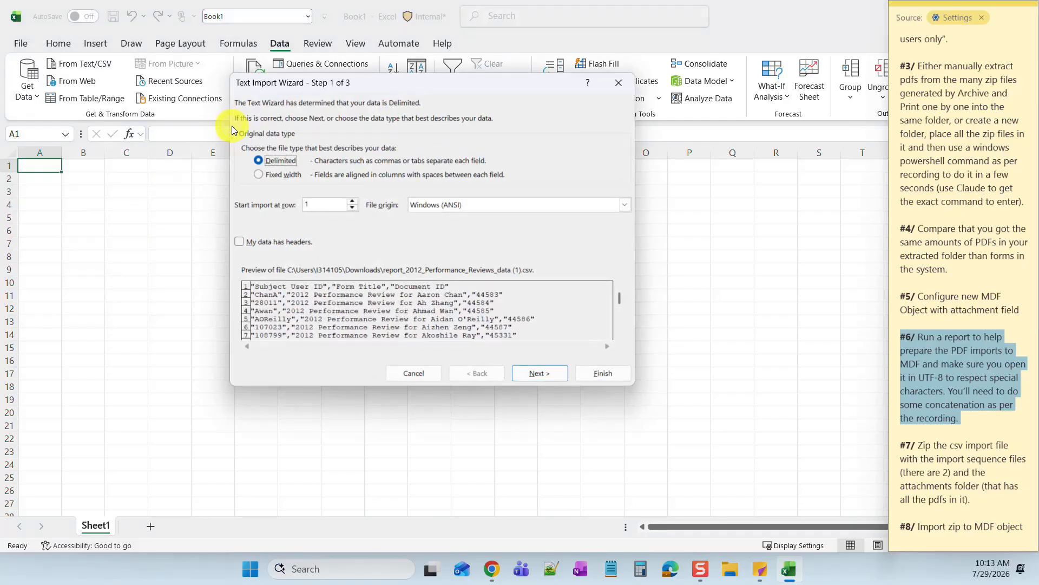
# - Import it as UTF-8 with headers and comma delimiters, placing the data at A1
pyautogui.click(624, 206)
pyautogui.moveTo(627, 228); pyautogui.dragTo(628, 249)
pyautogui.click(451, 265)
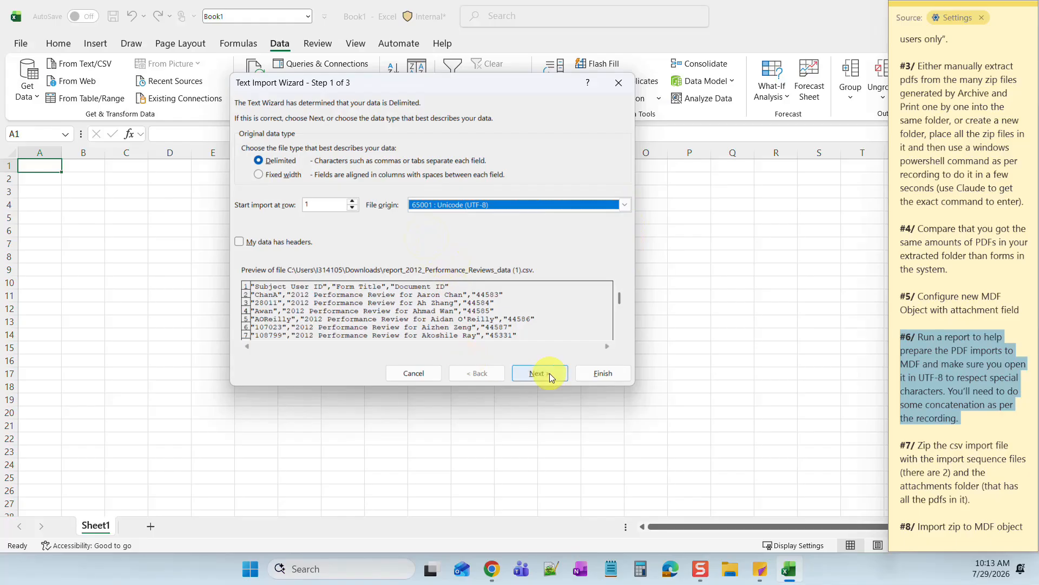
pyautogui.click(240, 244)
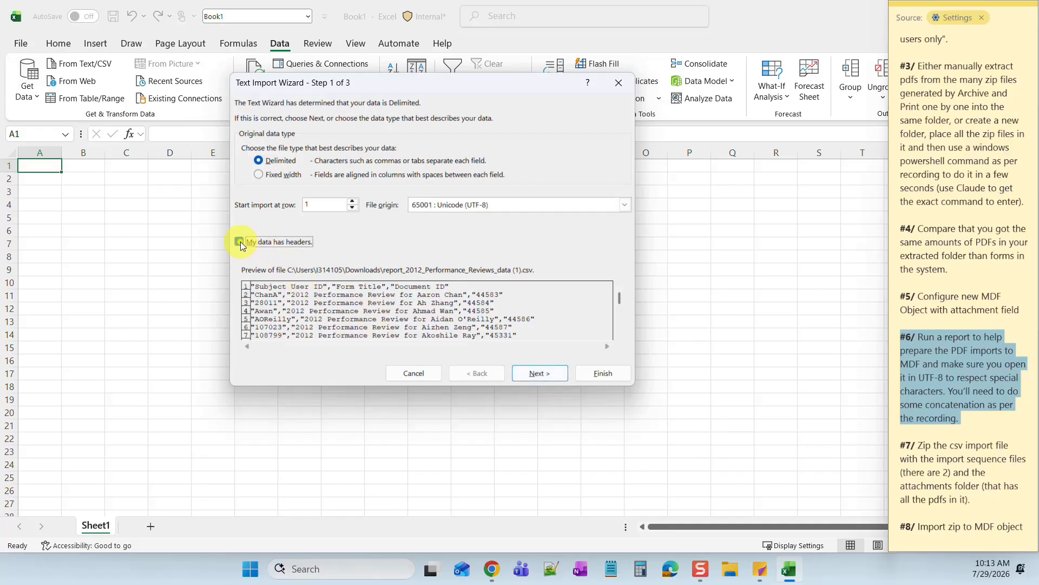
pyautogui.click(515, 372)
pyautogui.click(247, 166)
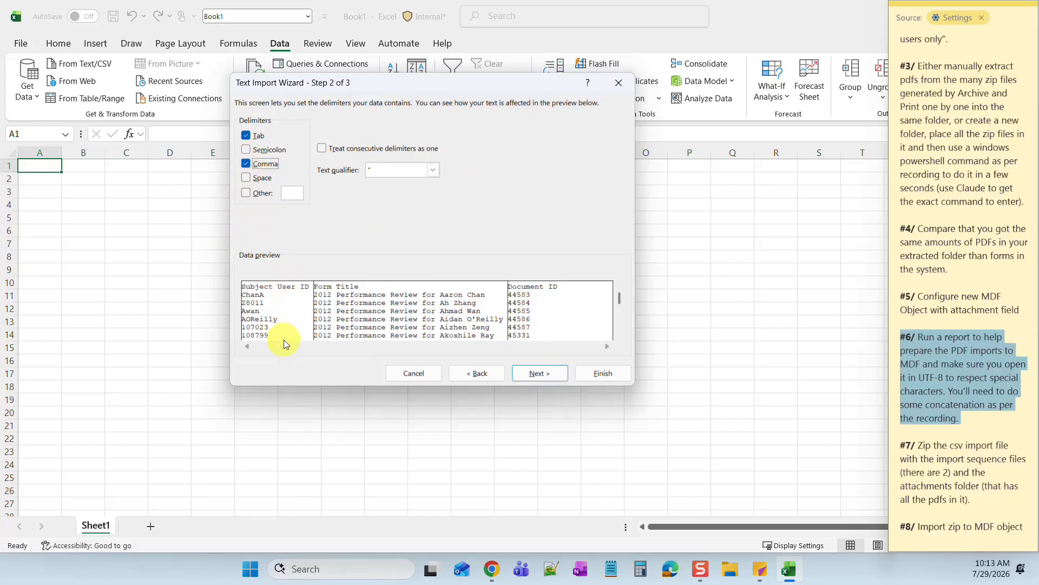
pyautogui.click(249, 163)
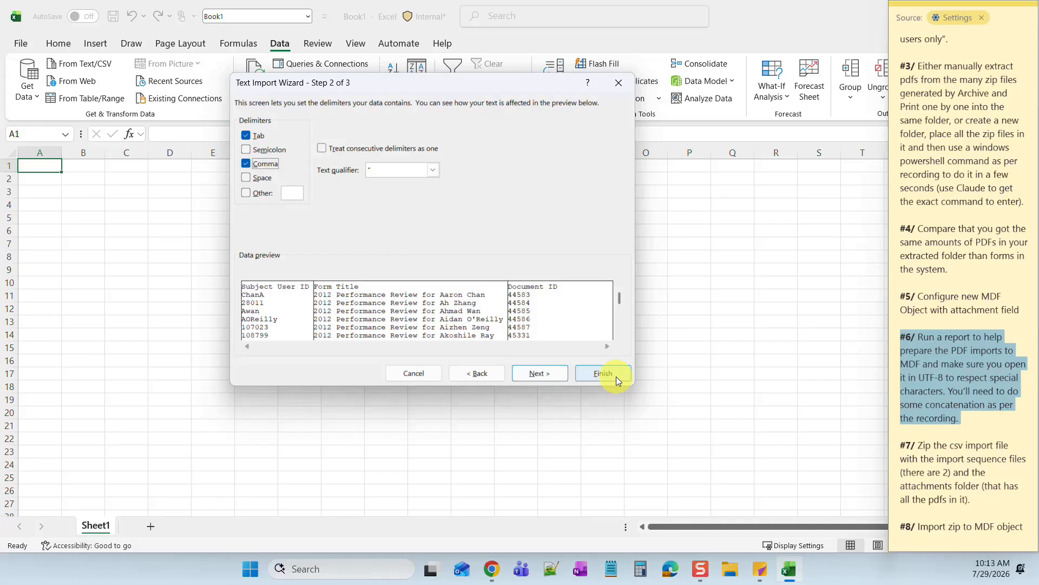
pyautogui.click(603, 373)
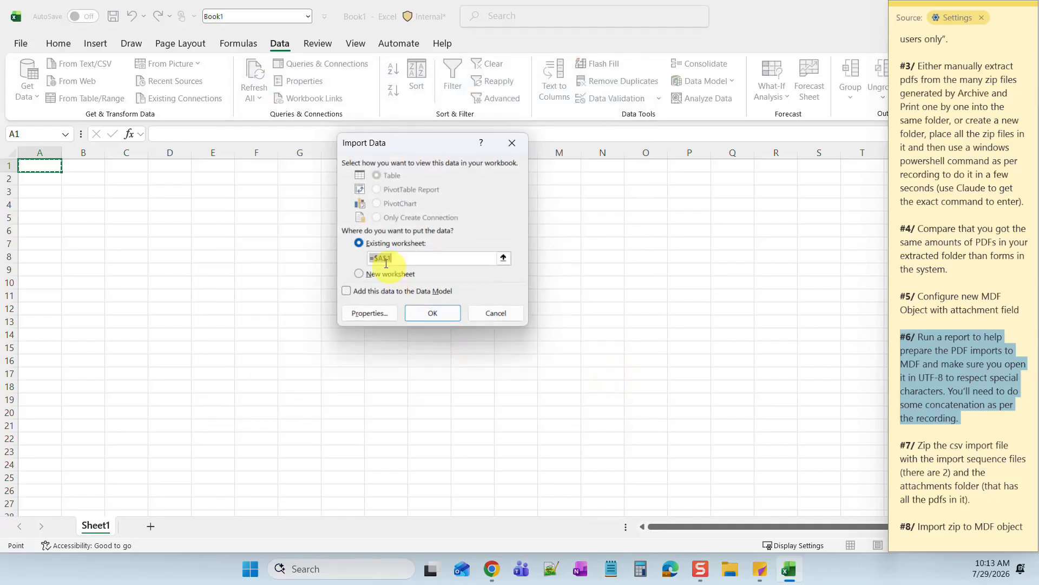
pyautogui.click(433, 313)
# - Delete row 1, the Subject User ID / Form Title / Document ID header row
pyautogui.click(576, 335)
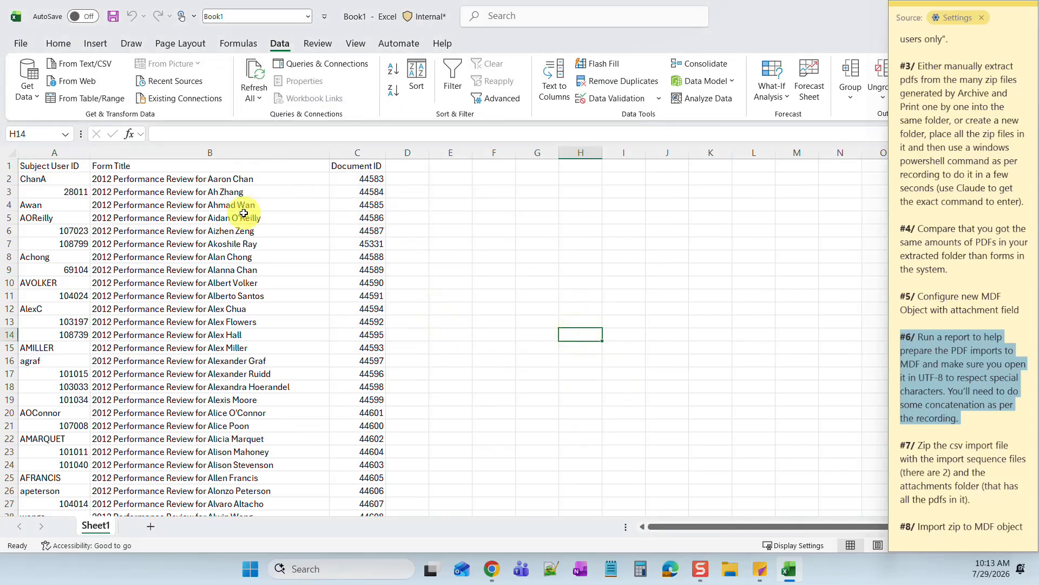
pyautogui.click(183, 152)
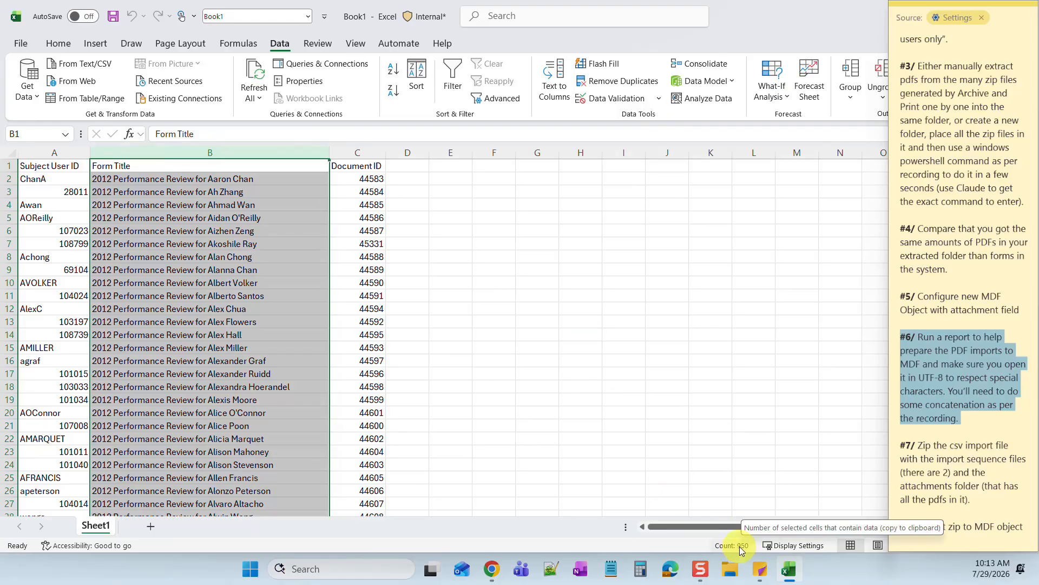
pyautogui.click(534, 244)
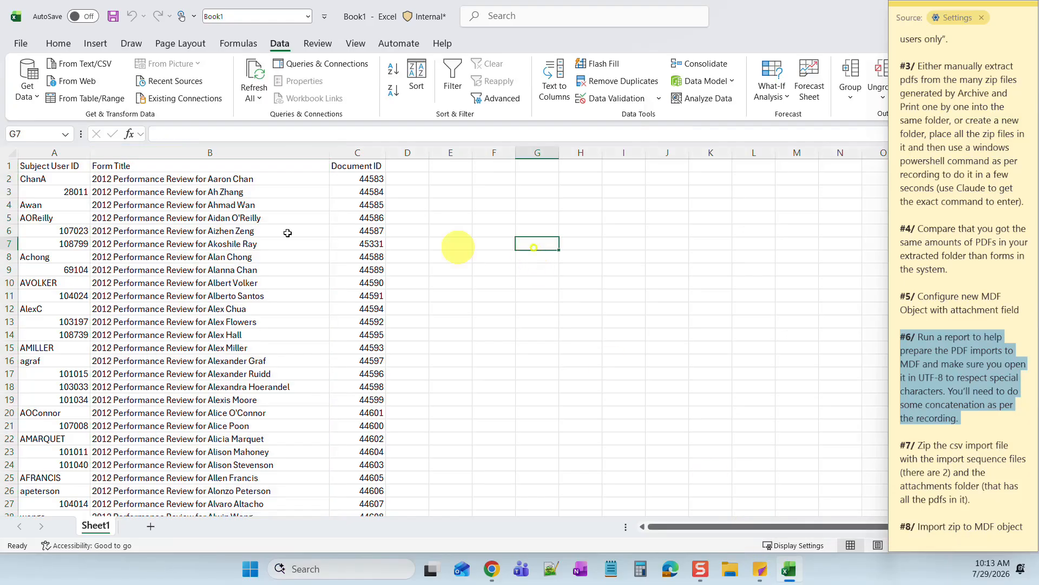
pyautogui.click(9, 167)
pyautogui.rightClick(10, 168)
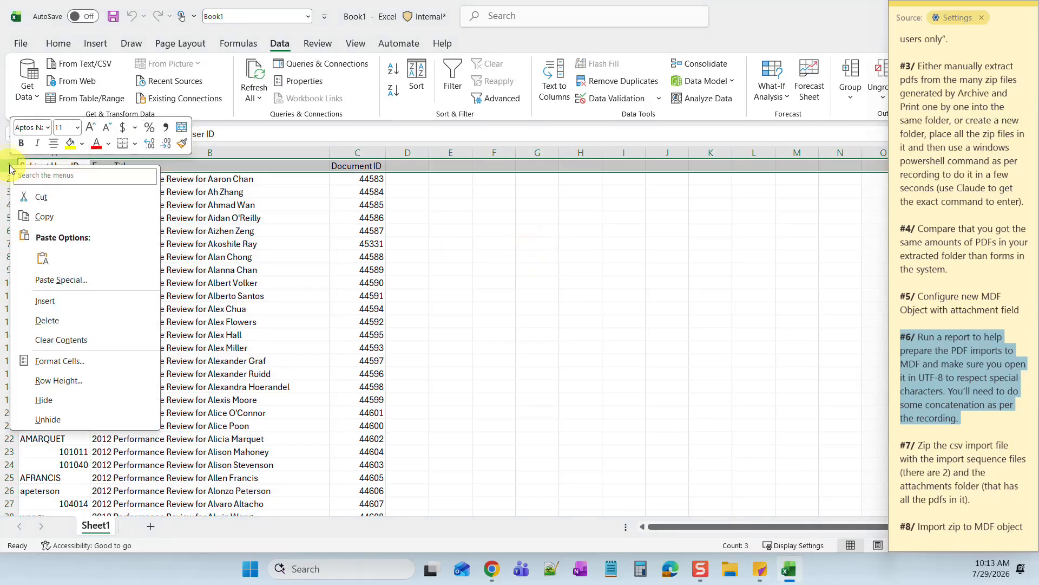
pyautogui.click(47, 321)
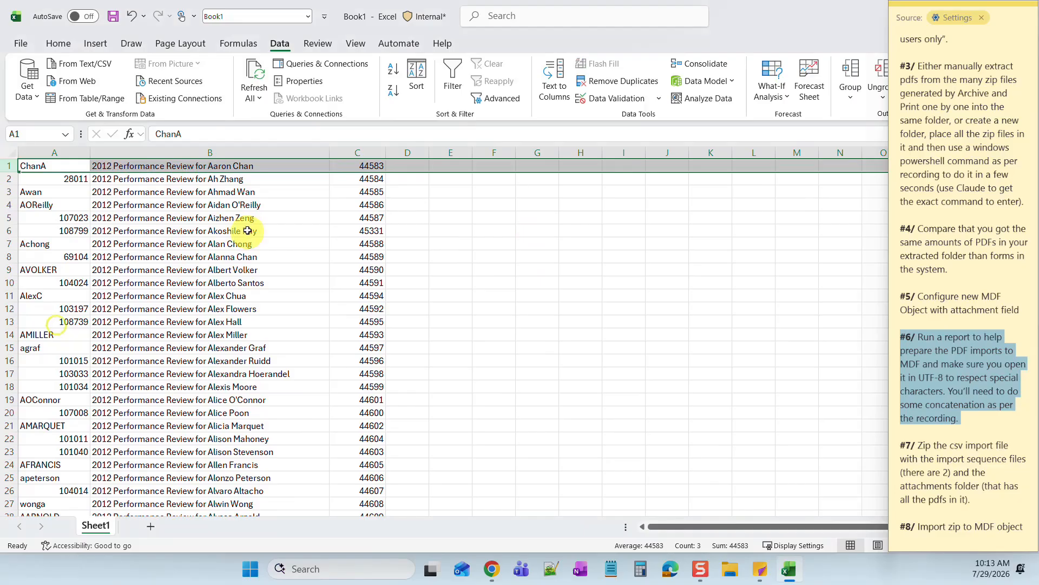
# - Select column B to check the record count and inspect row 16's user ID, title and document ID
pyautogui.click(238, 152)
pyautogui.click(239, 205)
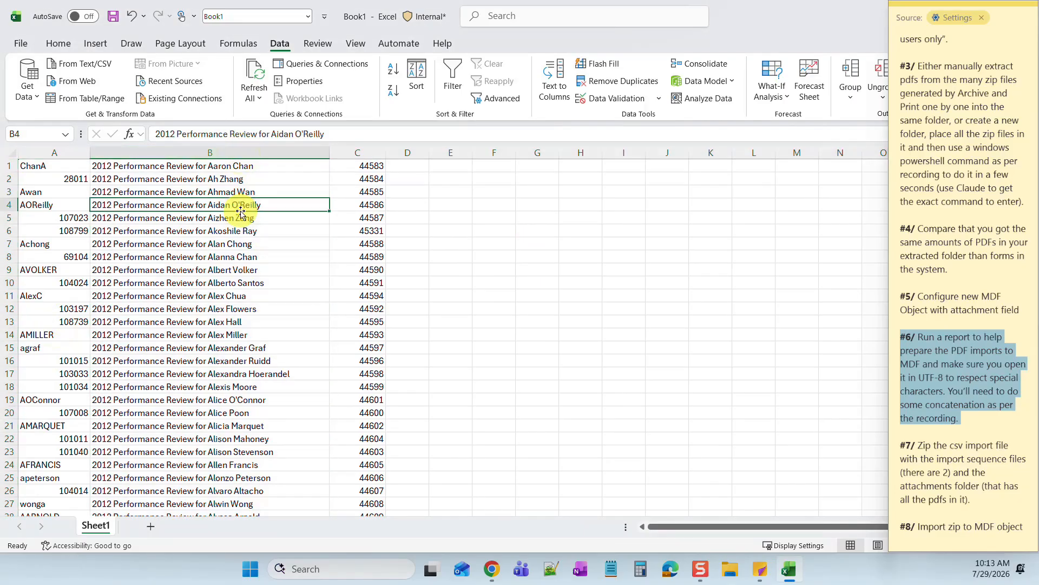
pyautogui.click(221, 166)
pyautogui.click(220, 151)
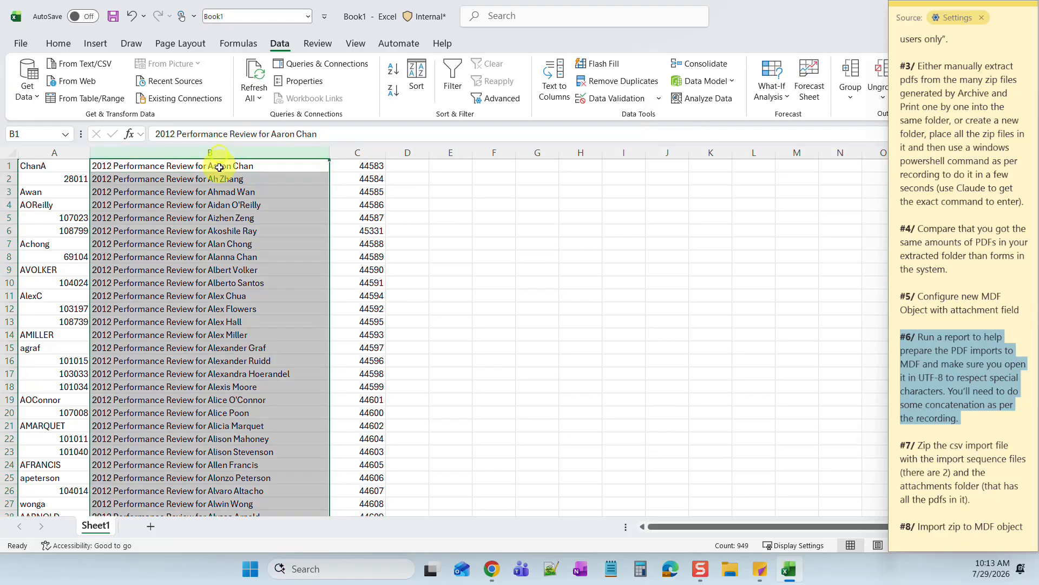
pyautogui.click(214, 204)
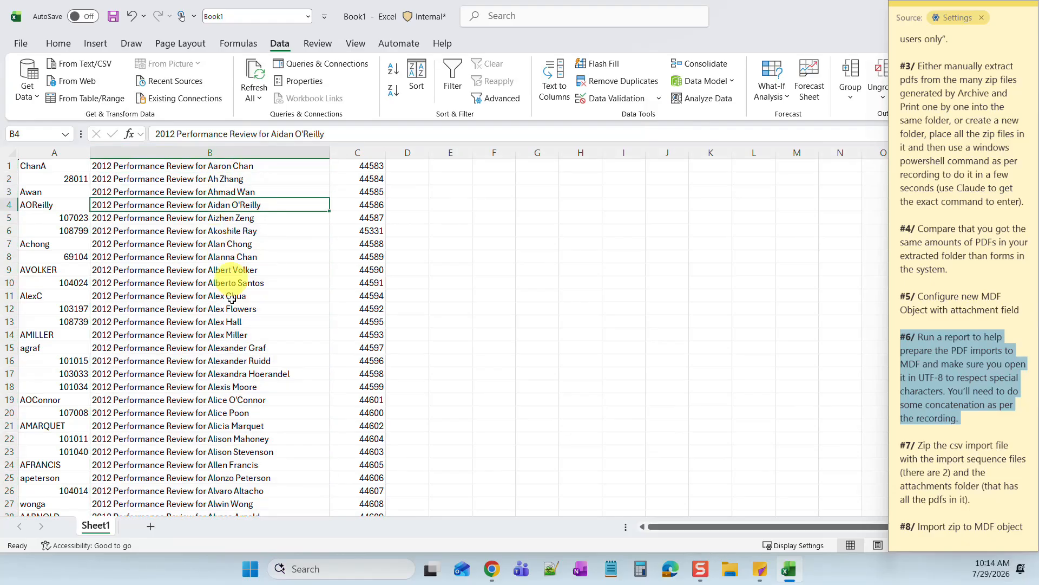
pyautogui.click(236, 361)
pyautogui.click(379, 359)
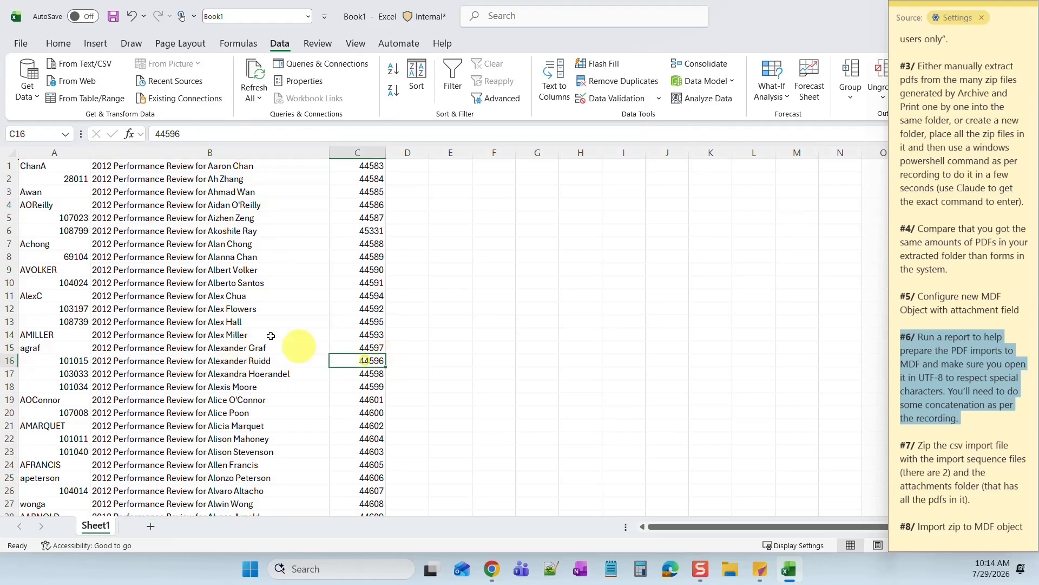
pyautogui.click(221, 357)
pyautogui.click(47, 361)
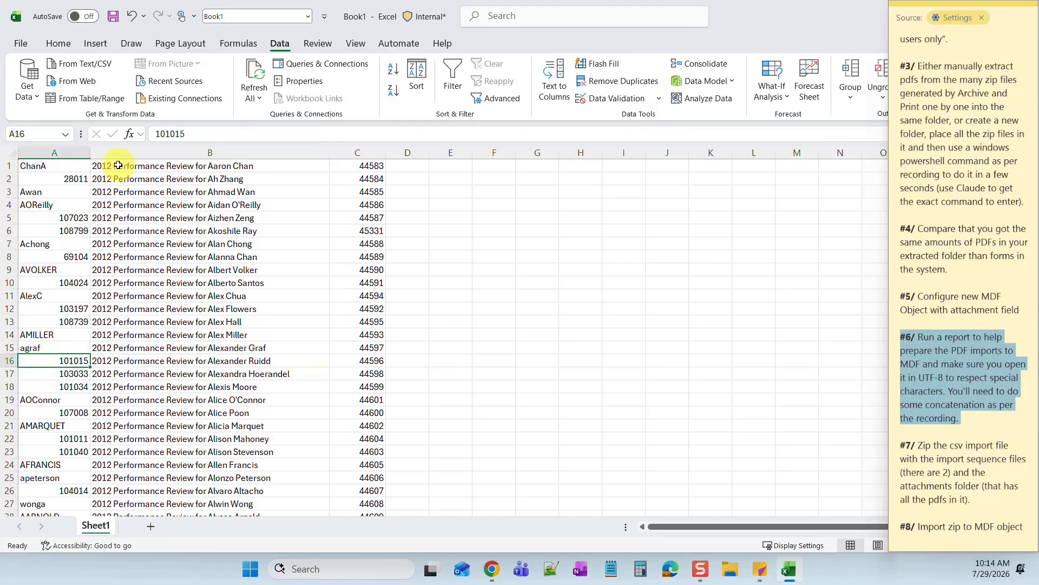
# - Compare the form titles in B1 and B2 to confirm records now start in row 1
pyautogui.click(212, 165)
pyautogui.click(216, 179)
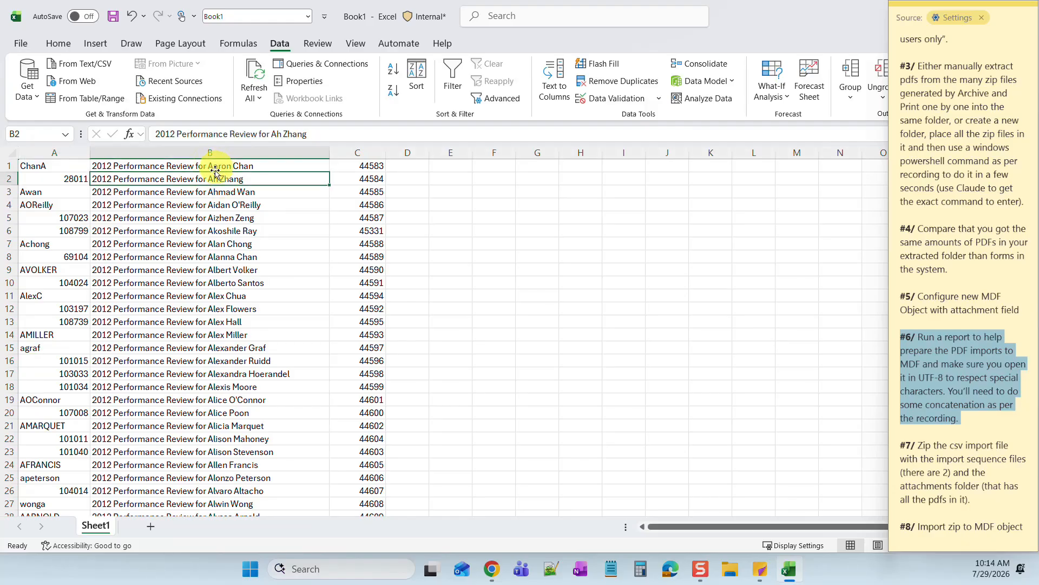
pyautogui.click(152, 165)
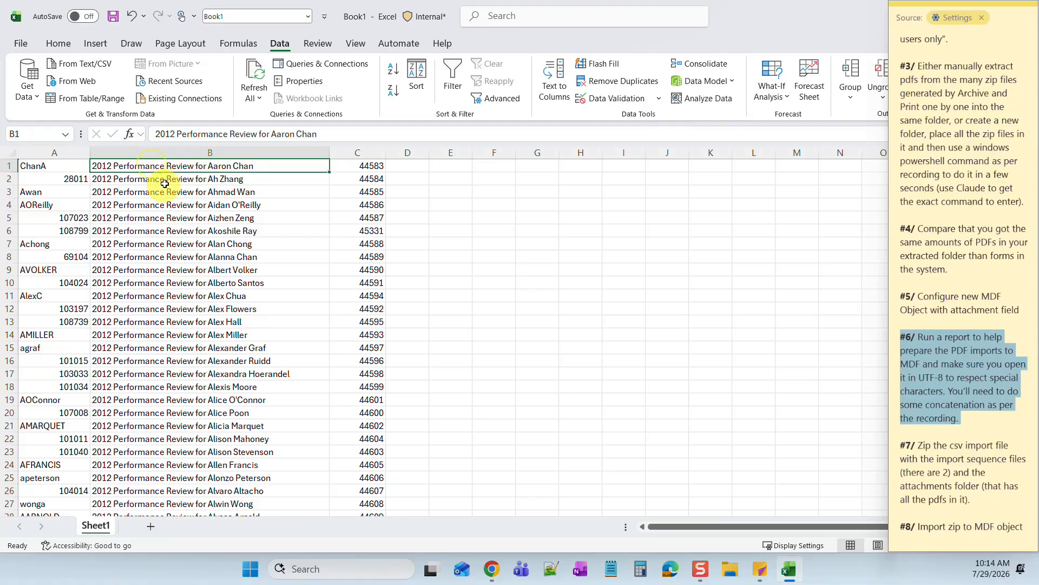
pyautogui.click(165, 180)
pyautogui.click(172, 163)
pyautogui.click(171, 179)
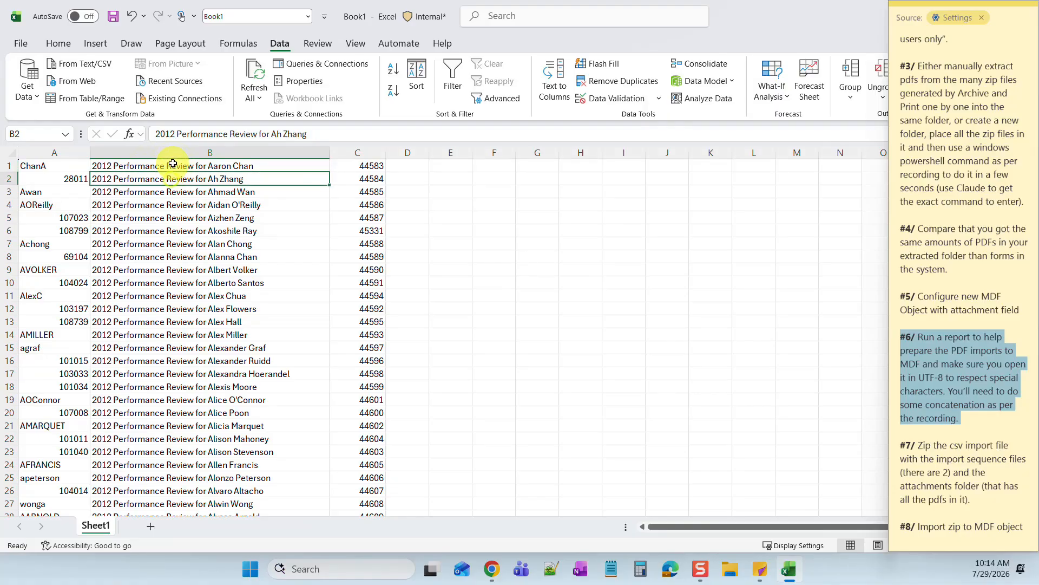
pyautogui.click(171, 165)
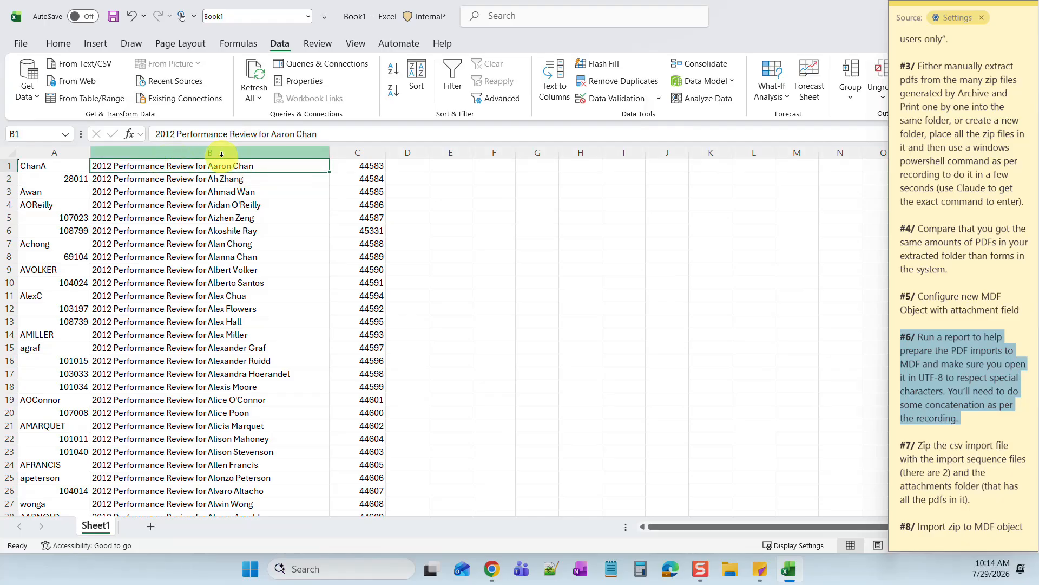
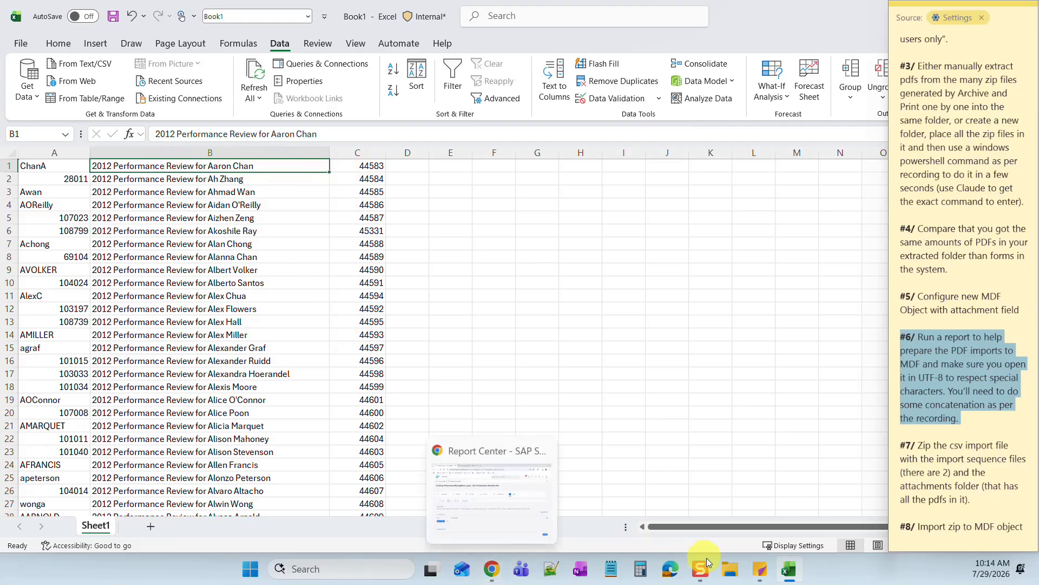
# - Check the merged folder of review PDFs in Desktop\zips in File Explorer
pyautogui.click(732, 571)
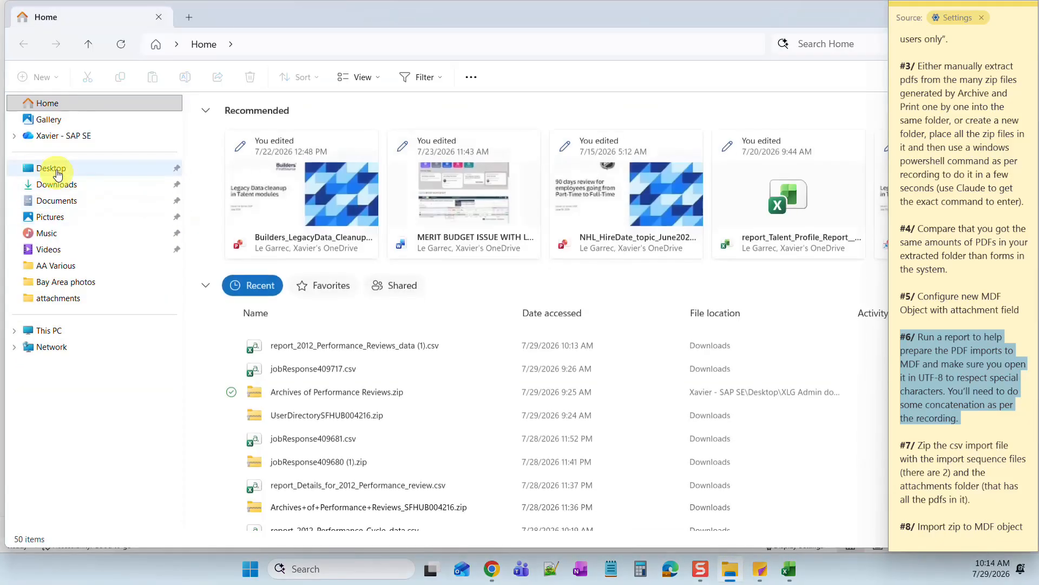
pyautogui.click(59, 171)
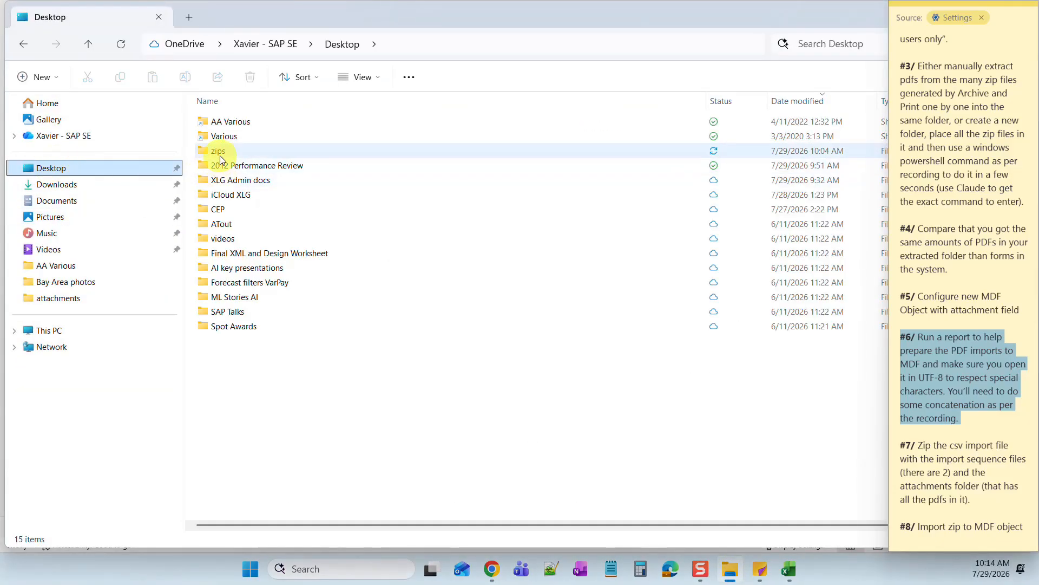
pyautogui.click(220, 153)
pyautogui.doubleClick(220, 154)
pyautogui.doubleClick(225, 122)
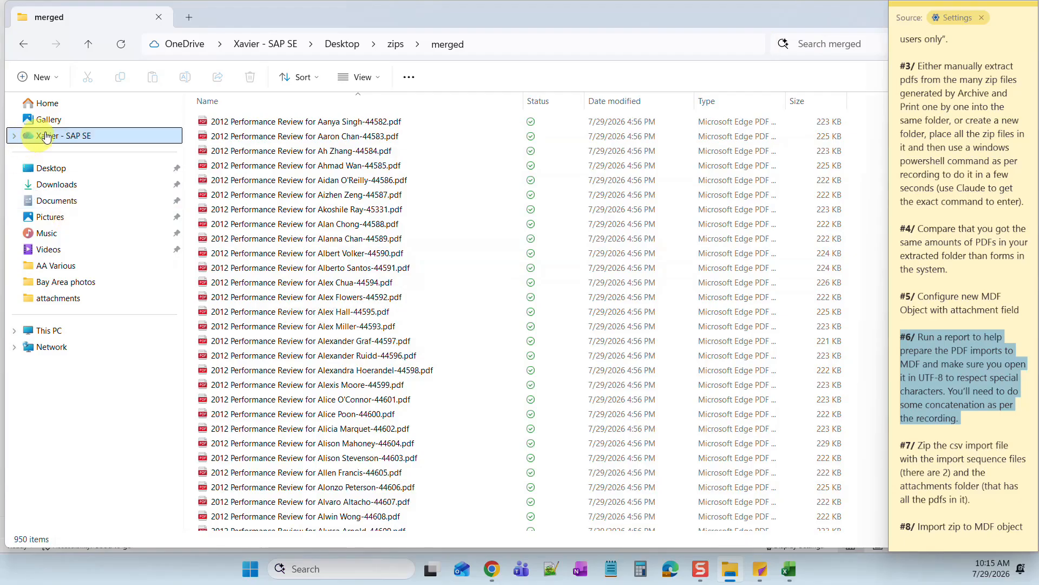
pyautogui.click(41, 172)
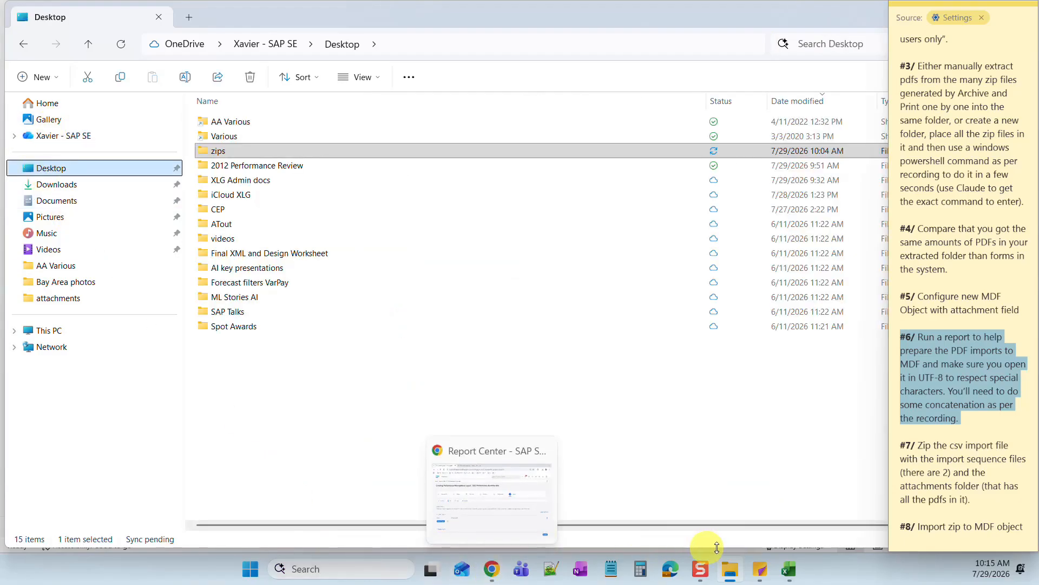
# - Insert a new column C before the IDs and fill a hyphen down every row
pyautogui.click(789, 569)
pyautogui.click(407, 360)
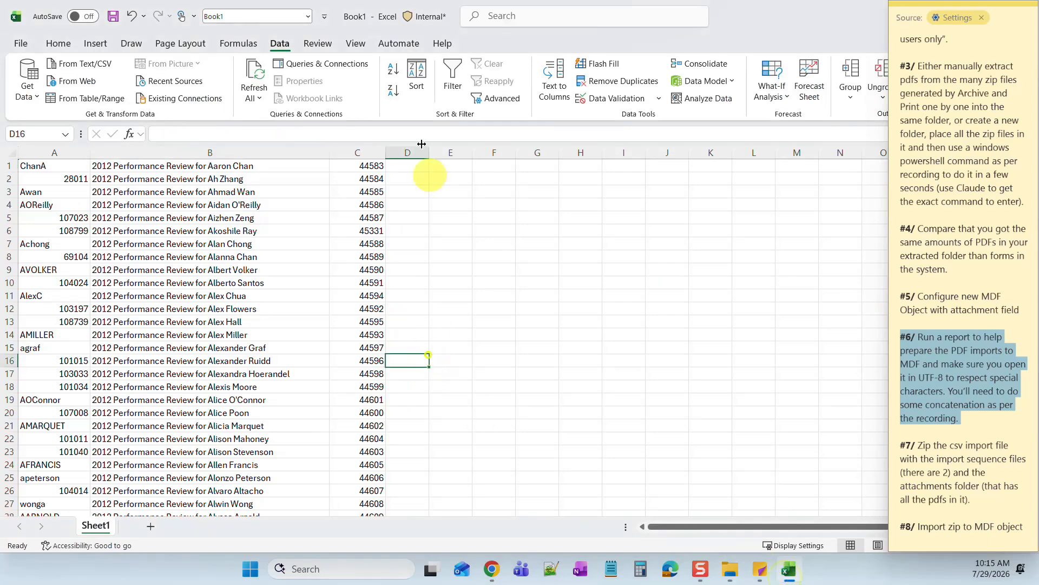
pyautogui.rightClick(360, 154)
pyautogui.click(403, 288)
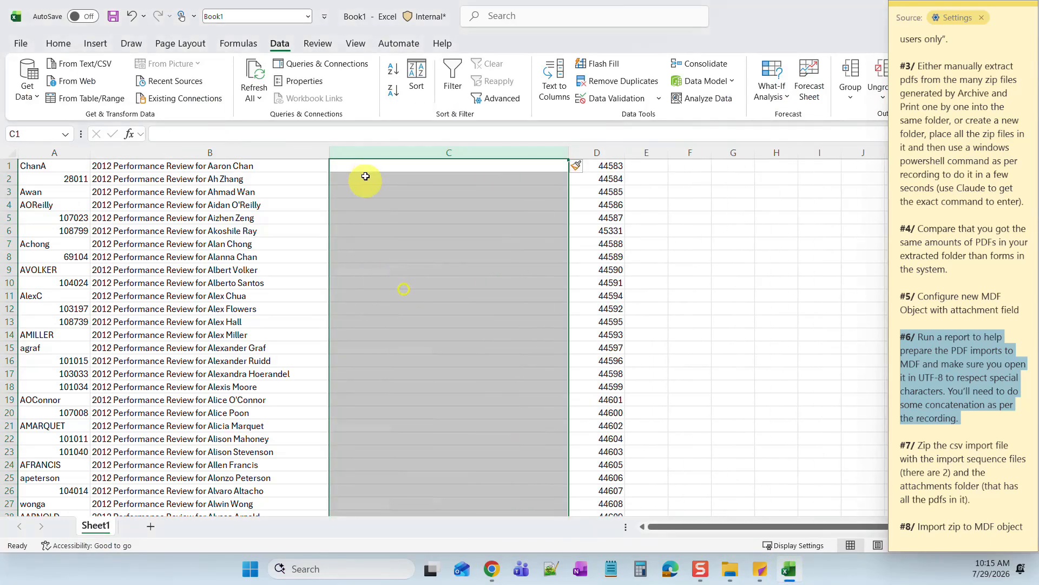
pyautogui.doubleClick(371, 165)
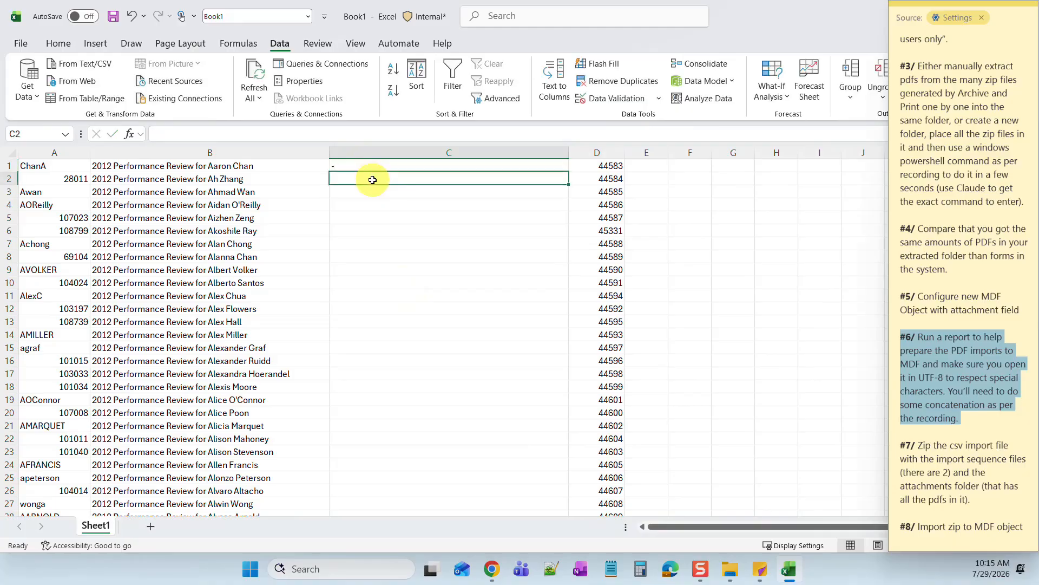
pyautogui.click(385, 166)
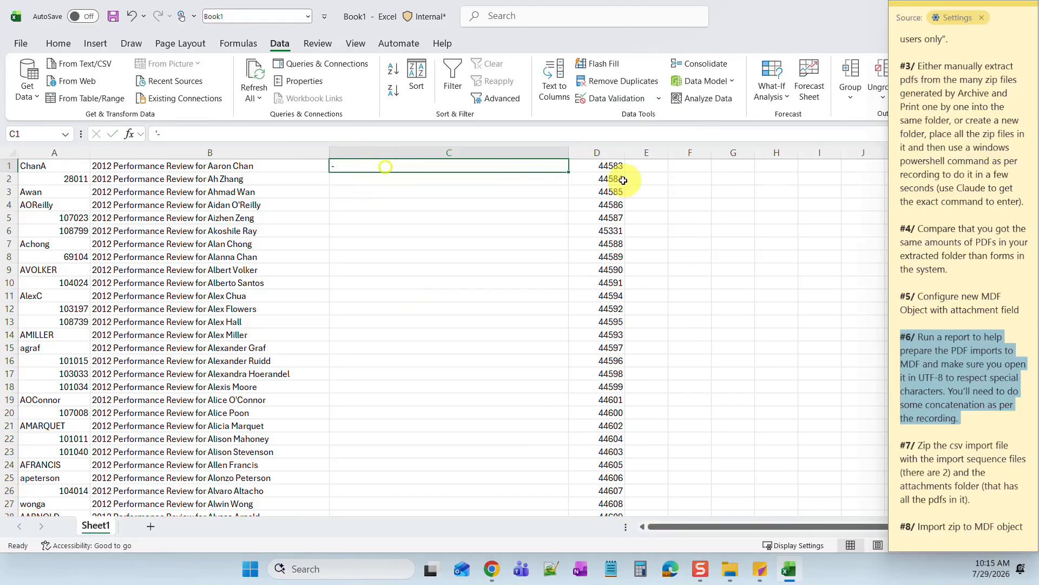
pyautogui.doubleClick(568, 171)
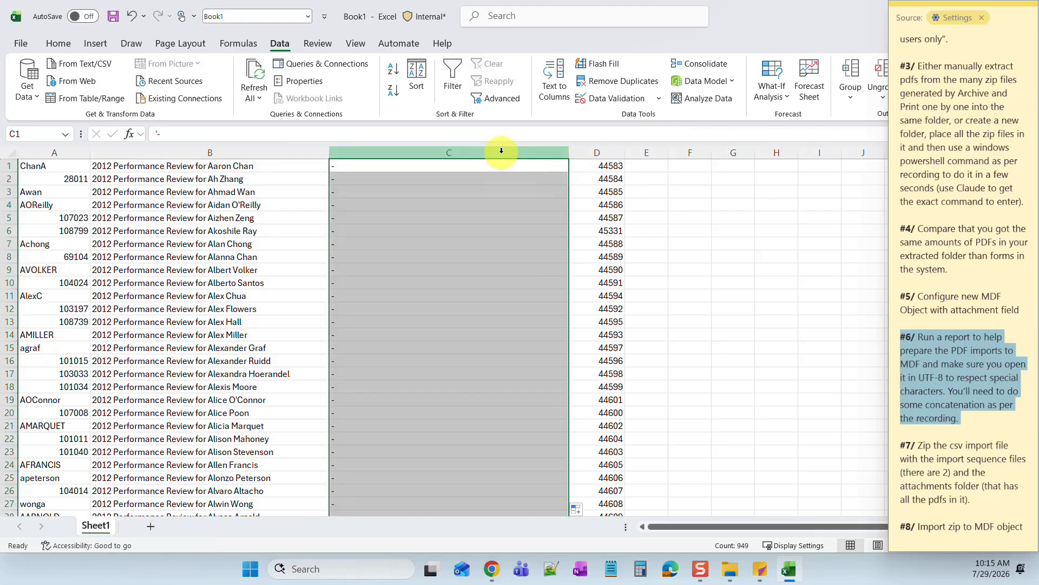
# - Fill column E with .pdf on every row beside the IDs
pyautogui.click(641, 166)
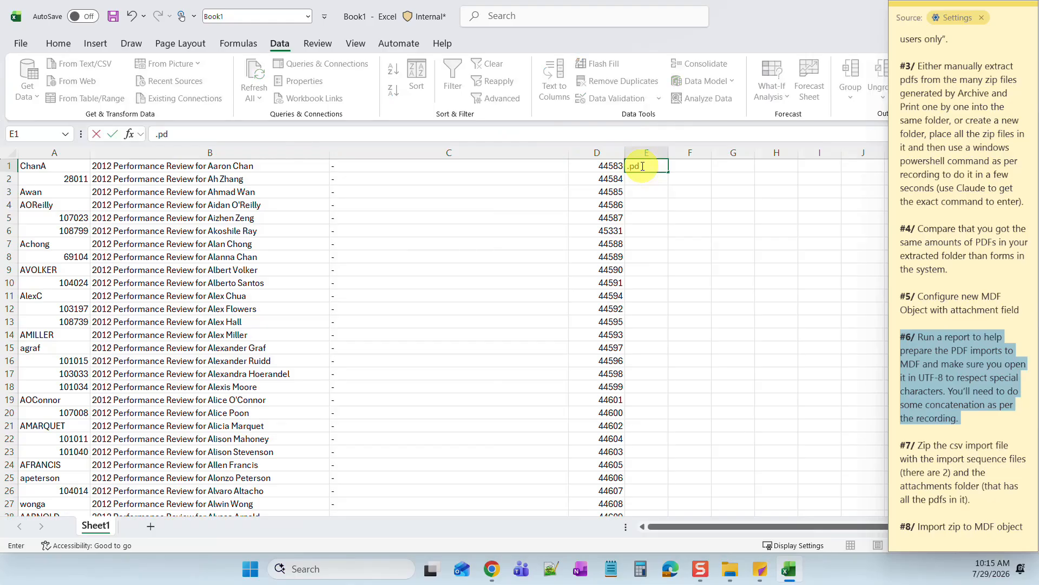
pyautogui.click(661, 170)
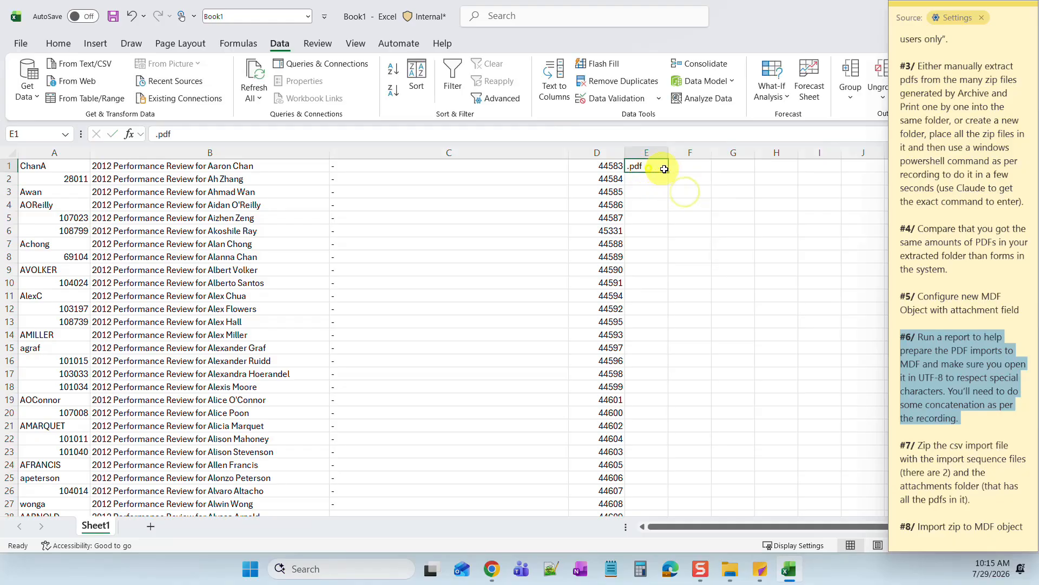
pyautogui.doubleClick(667, 173)
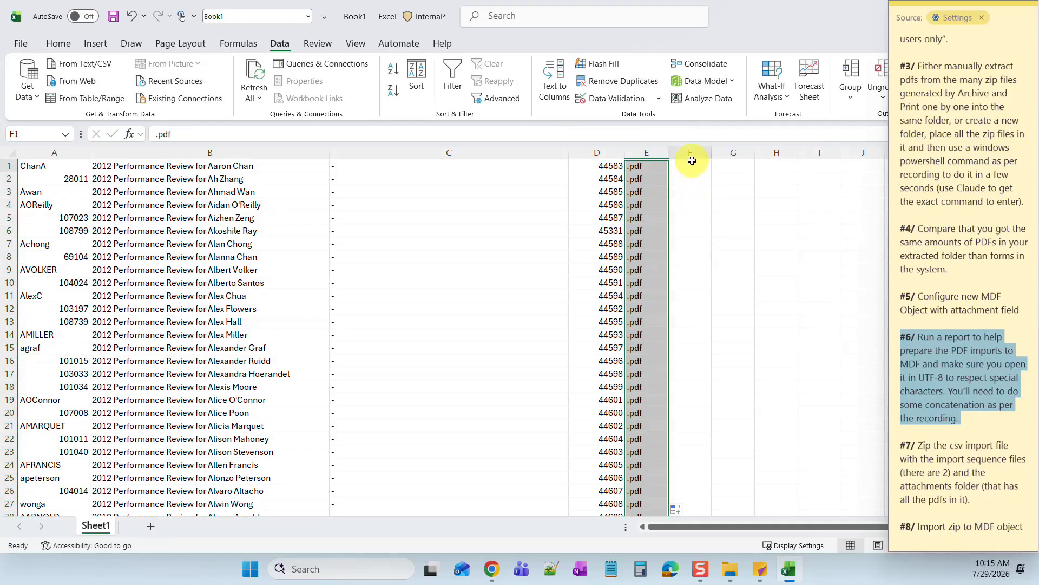
pyautogui.click(691, 165)
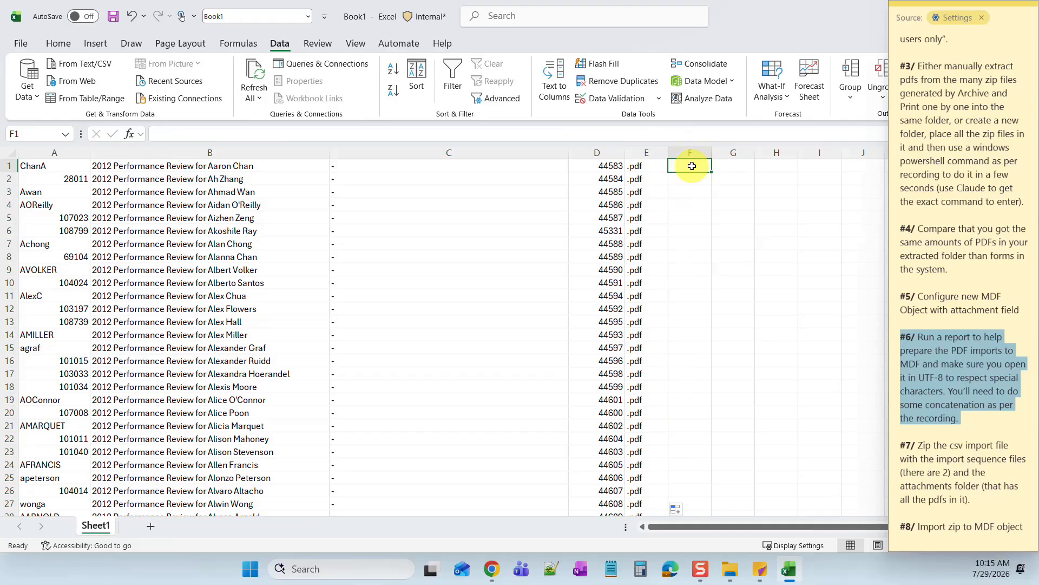
# - Enter =CONCAT(B1,C1,D1,E1) in F1 and fill it down column F
pyautogui.write('=CONC')
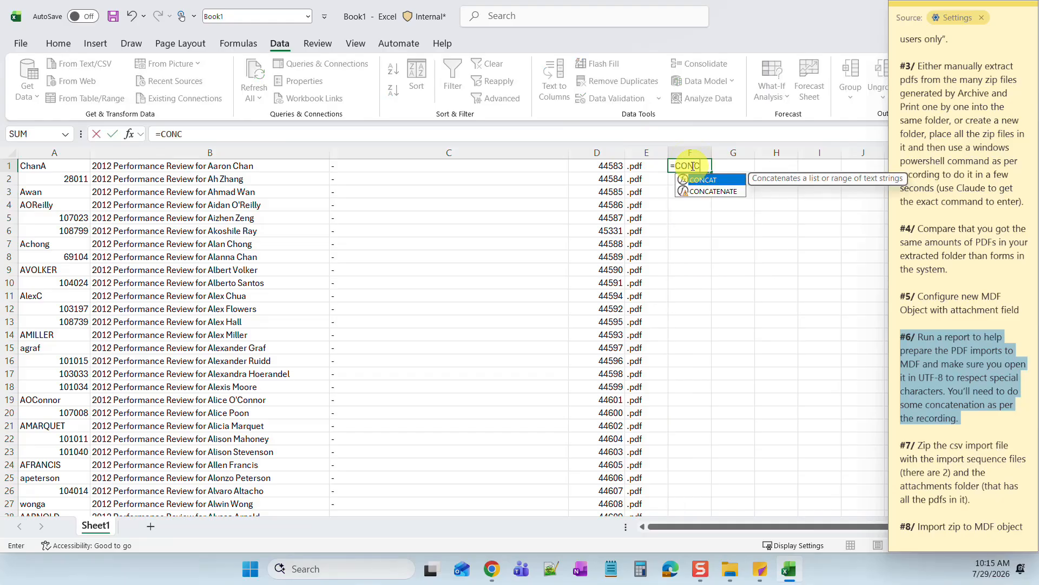
pyautogui.doubleClick(695, 181)
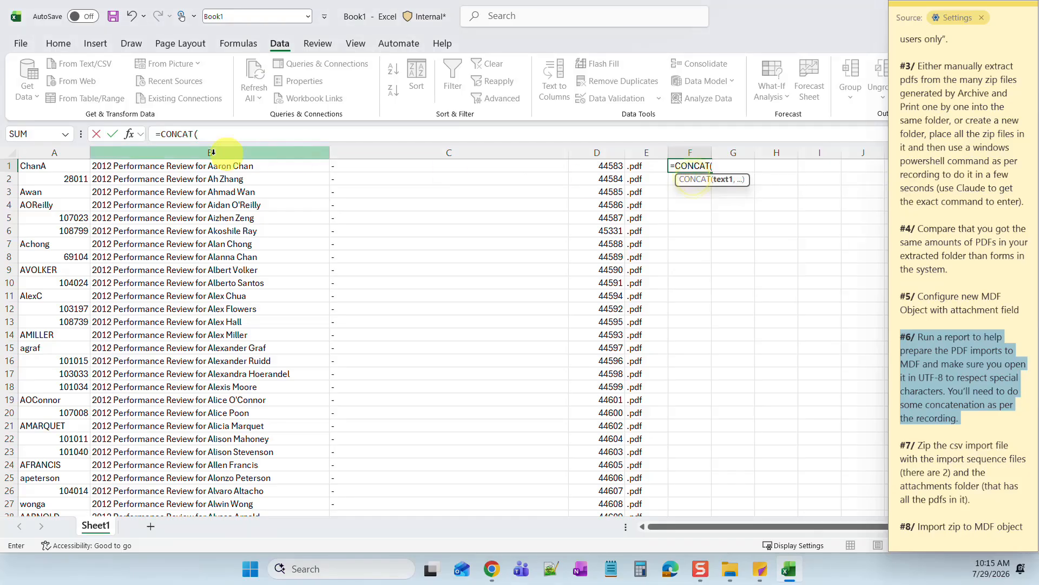
pyautogui.click(164, 166)
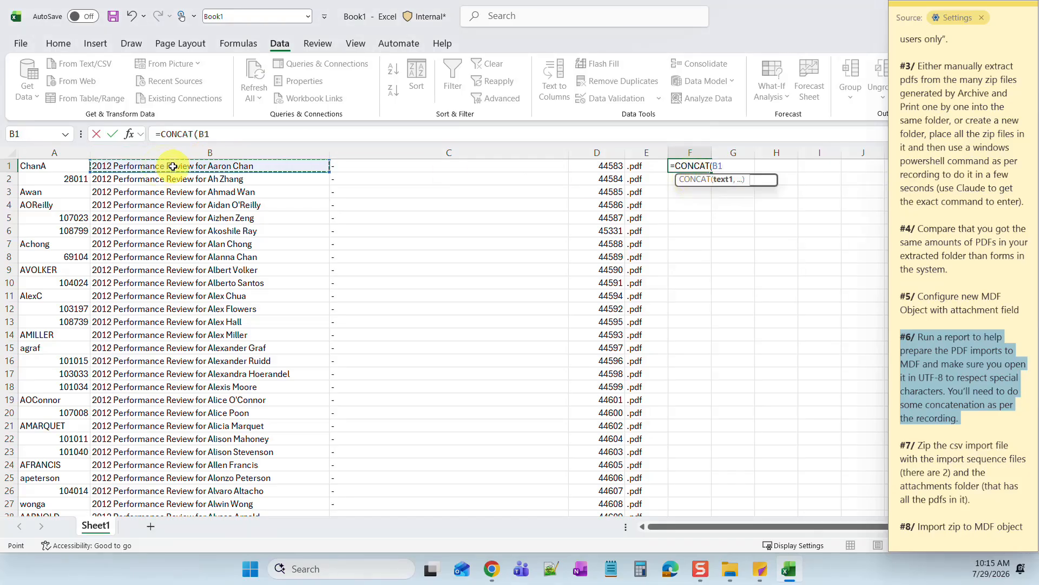
pyautogui.write(',')
pyautogui.click(351, 163)
pyautogui.write(',')
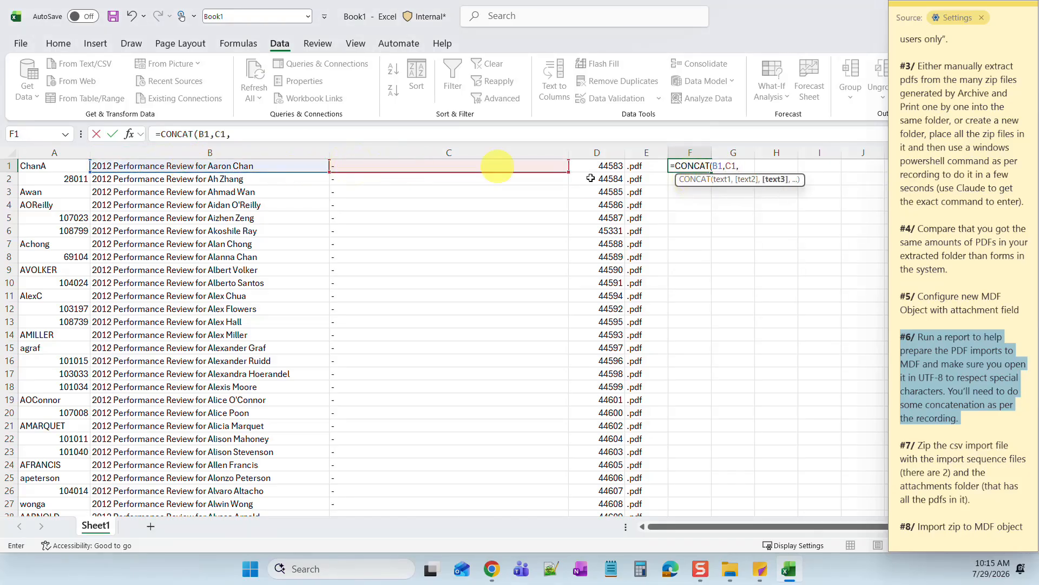
pyautogui.click(609, 167)
pyautogui.write(',')
pyautogui.click(645, 166)
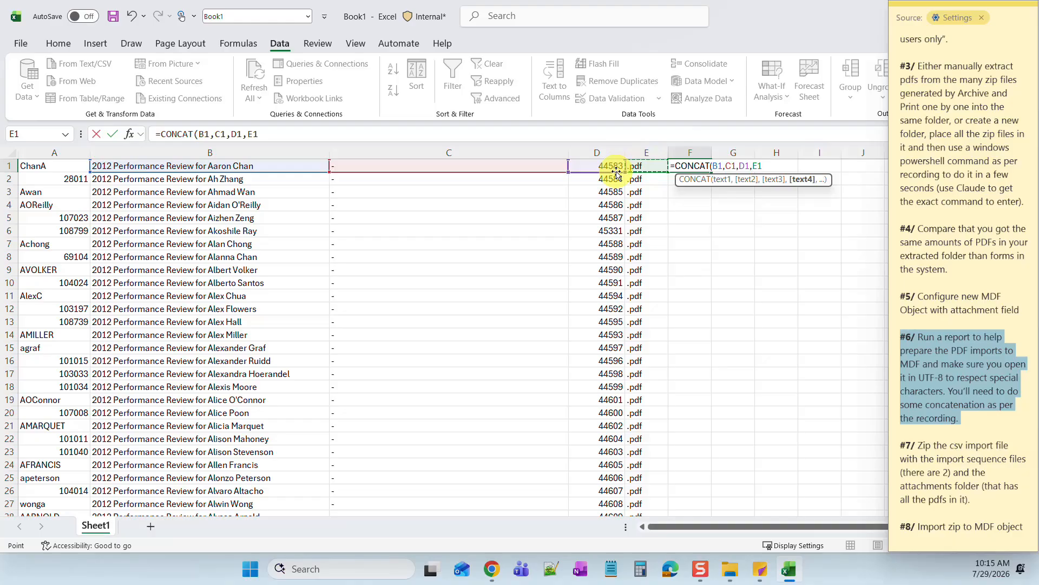
pyautogui.write(')')
pyautogui.press('Return')
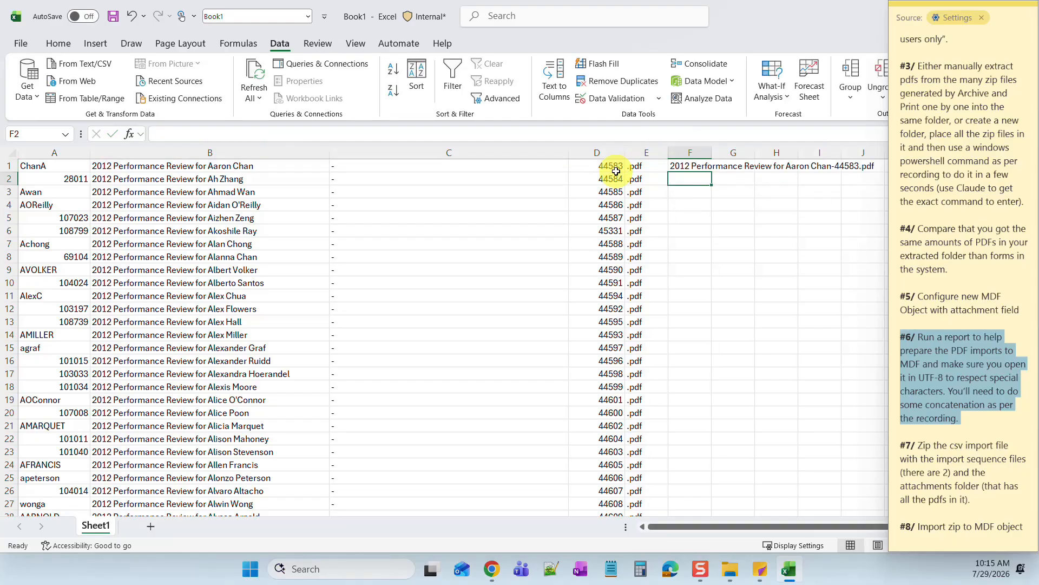
pyautogui.click(696, 166)
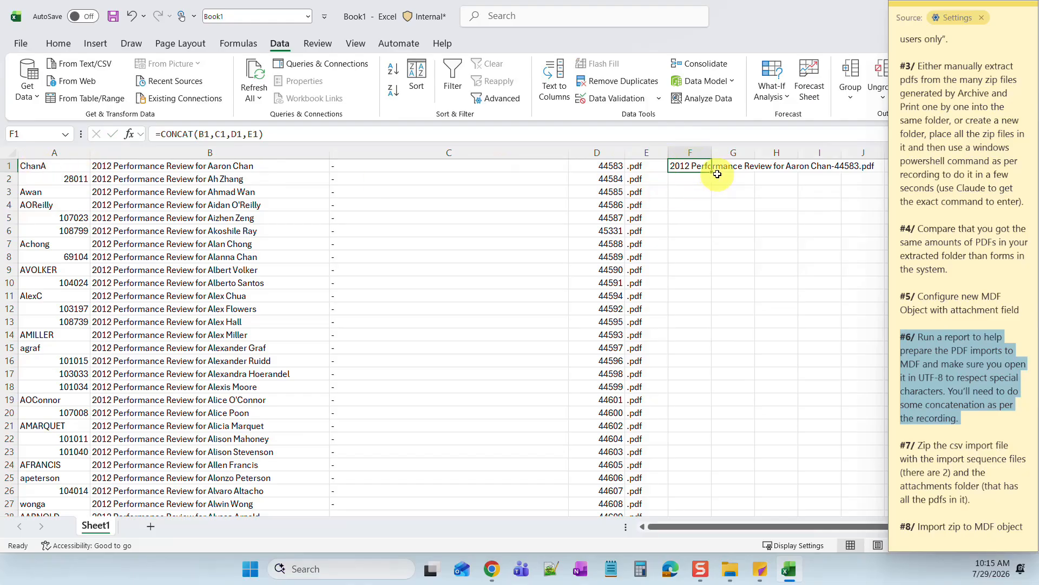
pyautogui.doubleClick(711, 173)
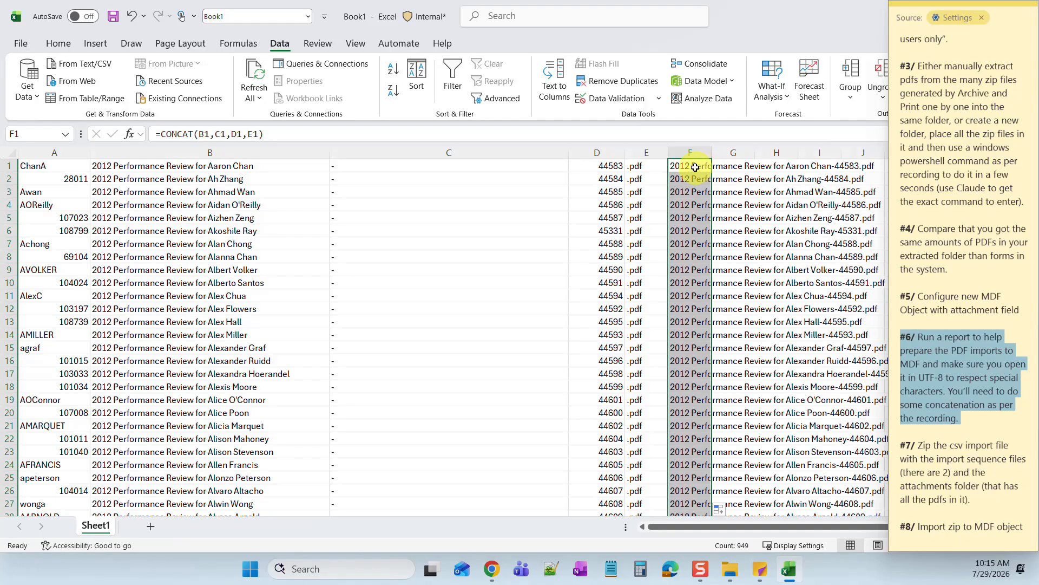
# - Copy column F's file names and paste them into column G as plain values
pyautogui.rightClick(698, 169)
pyautogui.click(728, 175)
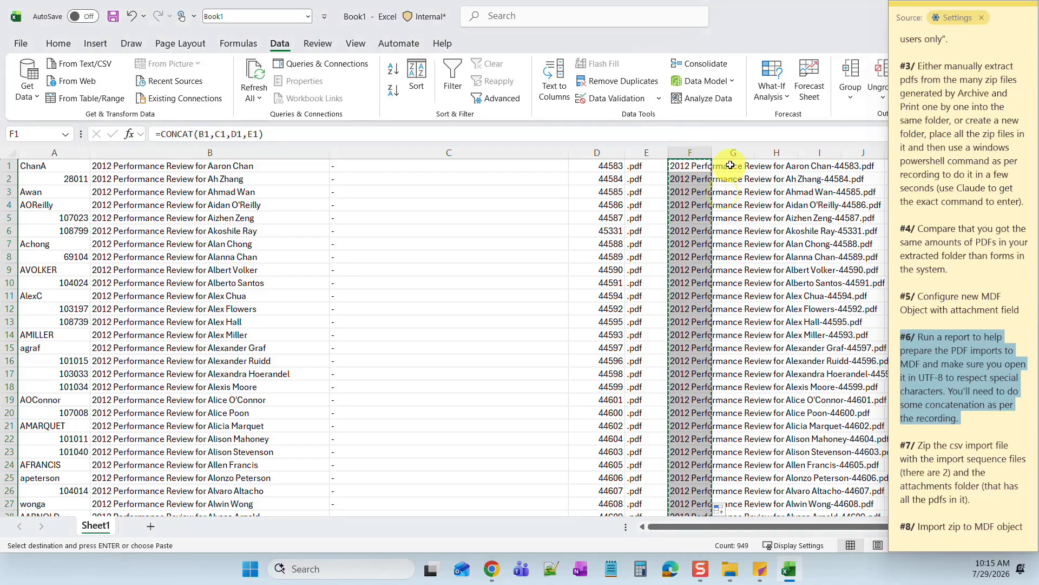
pyautogui.rightClick(731, 166)
pyautogui.click(786, 240)
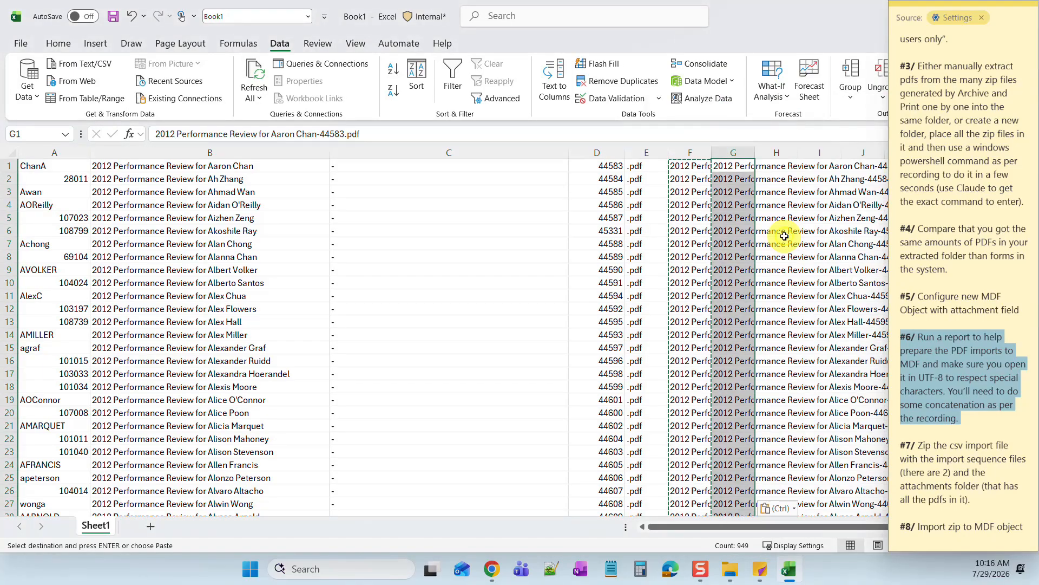
# - Delete the helper columns B through F
pyautogui.click(695, 152)
pyautogui.moveTo(651, 157); pyautogui.dragTo(260, 152)
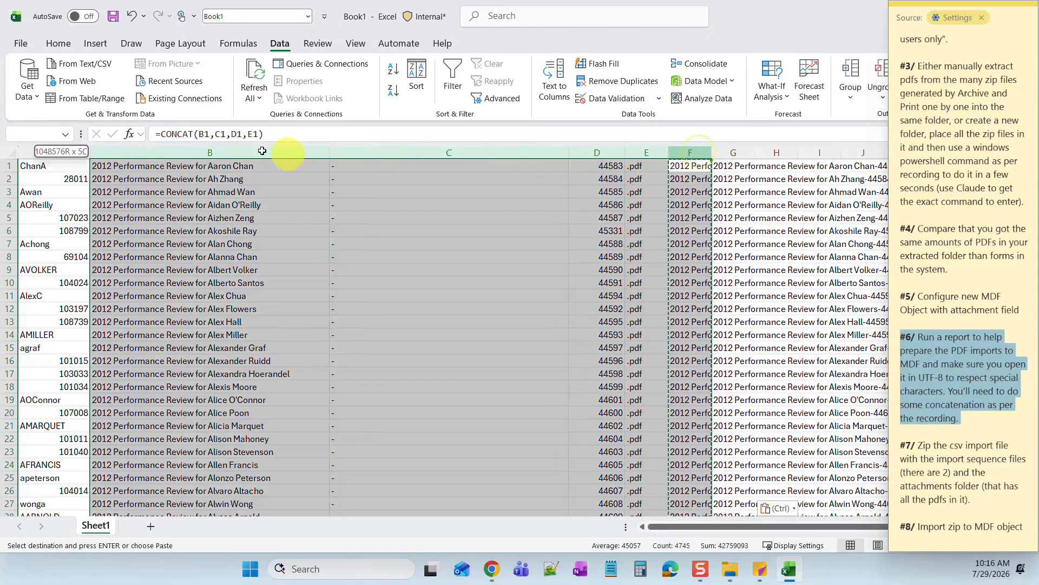
pyautogui.rightClick(185, 152)
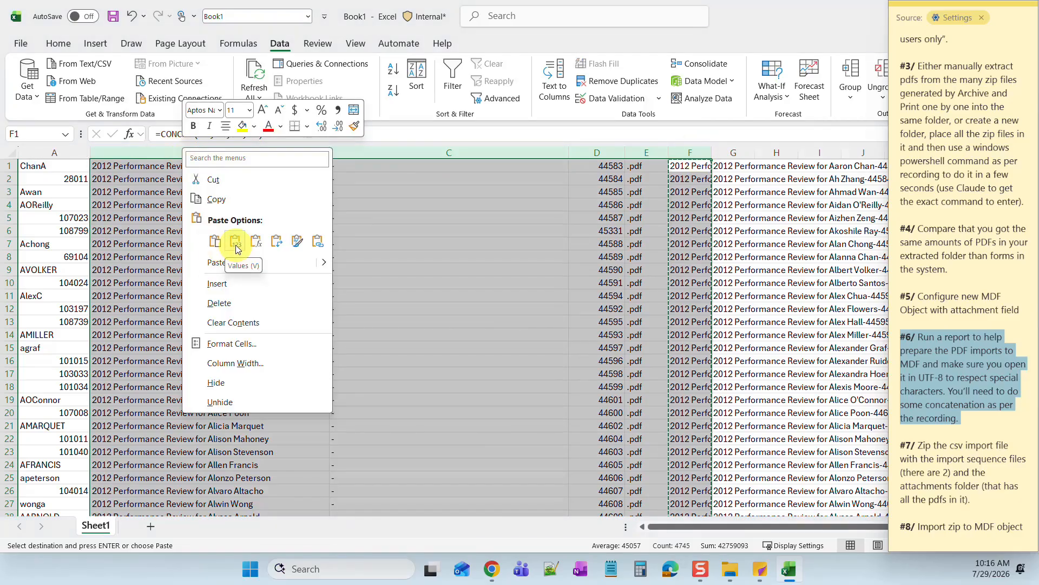
pyautogui.click(220, 303)
pyautogui.click(324, 248)
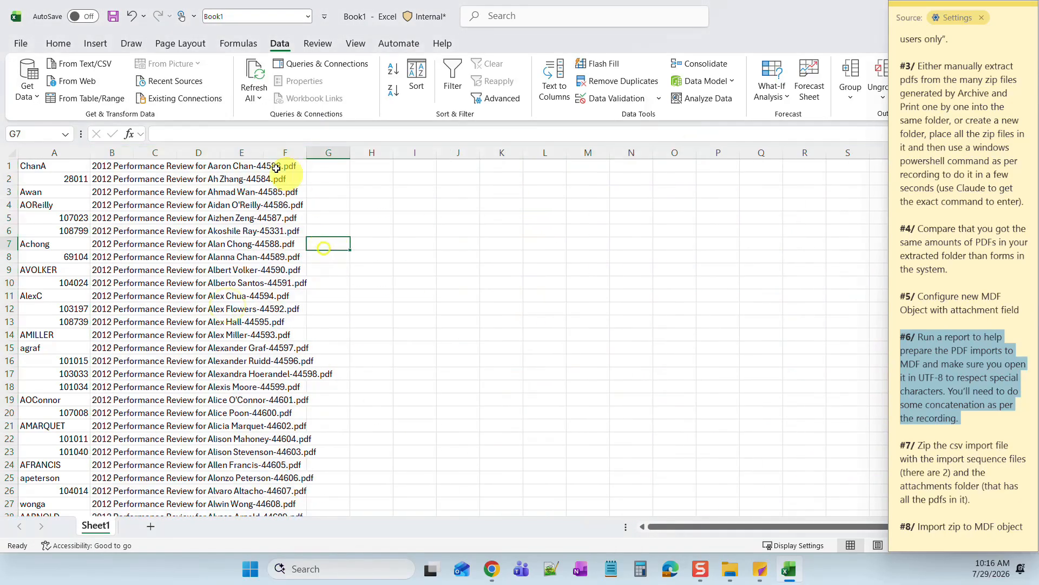
# - Resize columns A and B so the user IDs and file names fit
pyautogui.moveTo(134, 152); pyautogui.dragTo(349, 154)
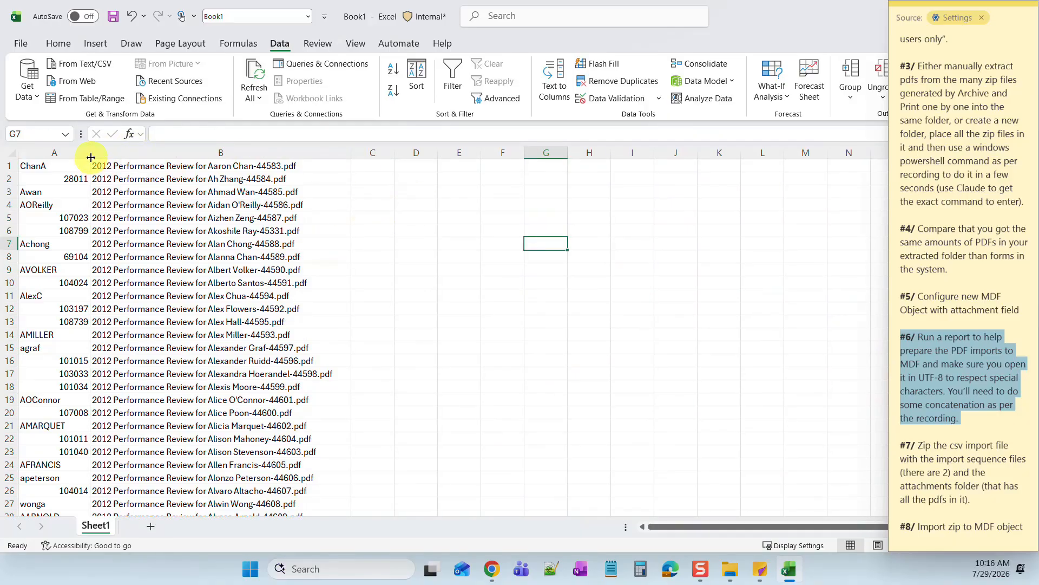
pyautogui.moveTo(91, 157); pyautogui.dragTo(115, 151)
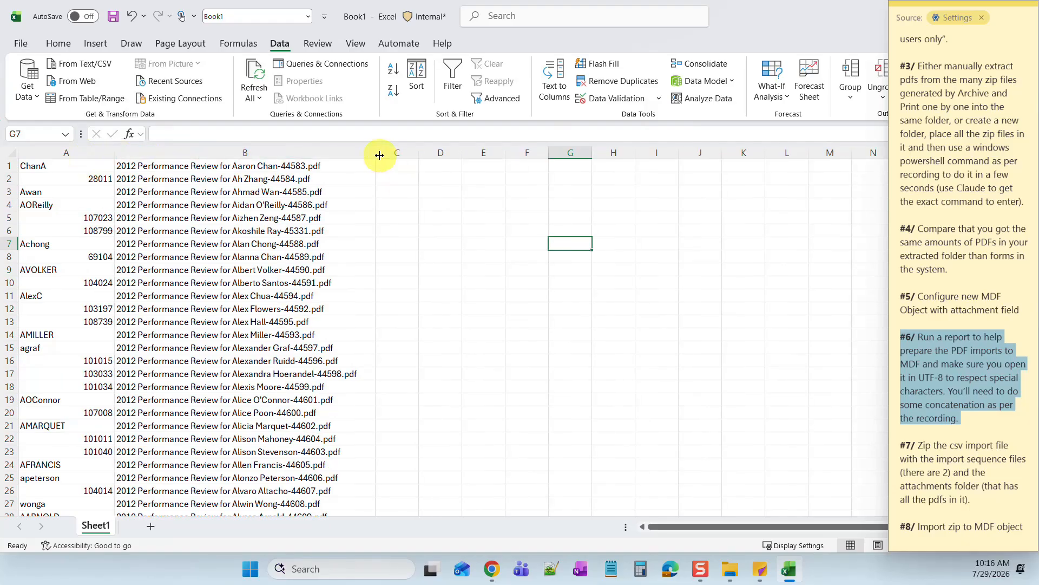
pyautogui.moveTo(379, 155)
pyautogui.mouseDown()
pyautogui.moveTo(370, 145)
pyautogui.moveTo(366, 154)
pyautogui.mouseUp()
# - Insert an empty column B before the file names and select cell B1
pyautogui.click(152, 153)
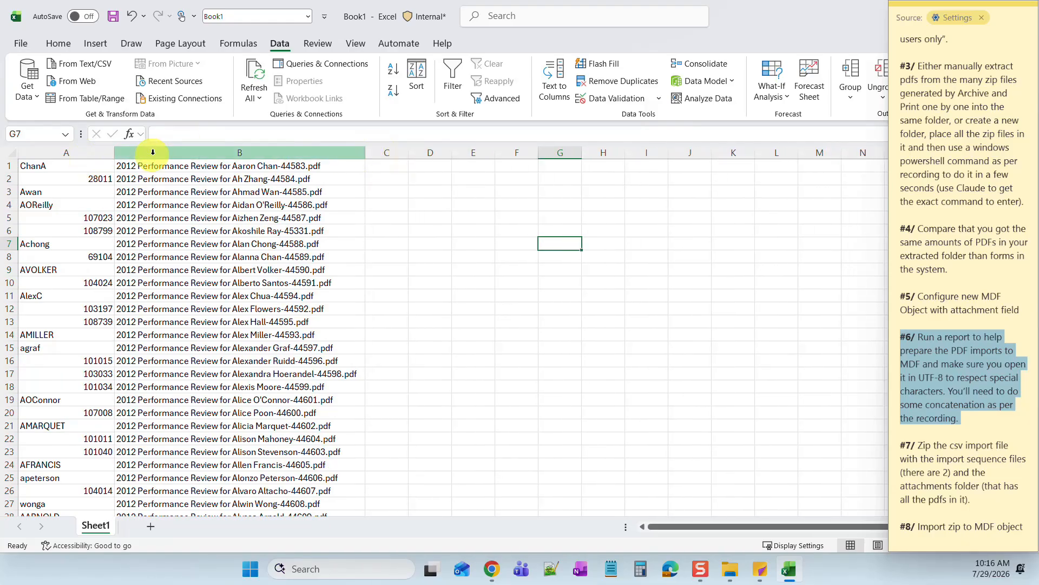
pyautogui.rightClick(153, 152)
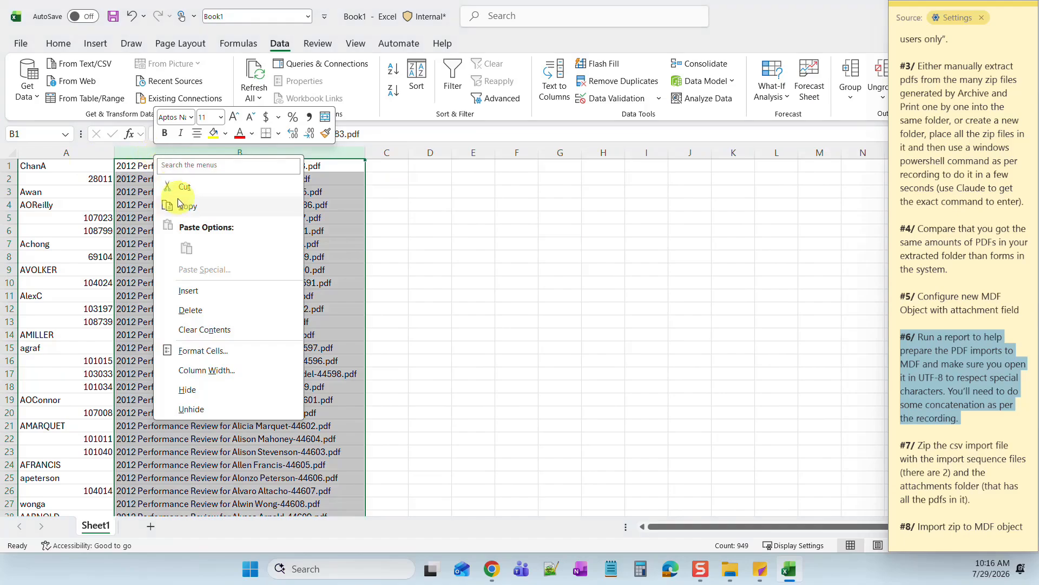
pyautogui.click(191, 295)
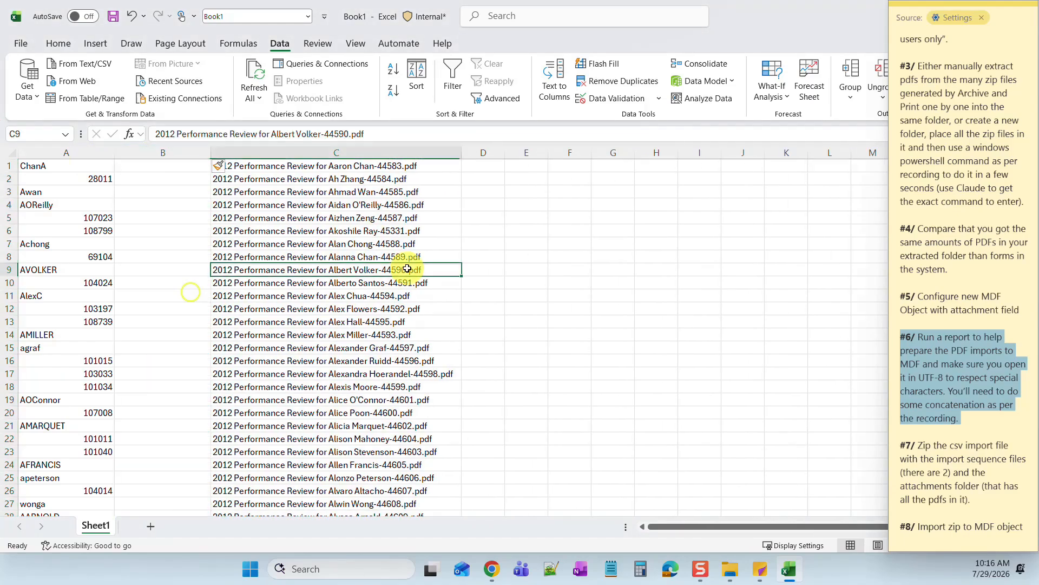
pyautogui.click(166, 168)
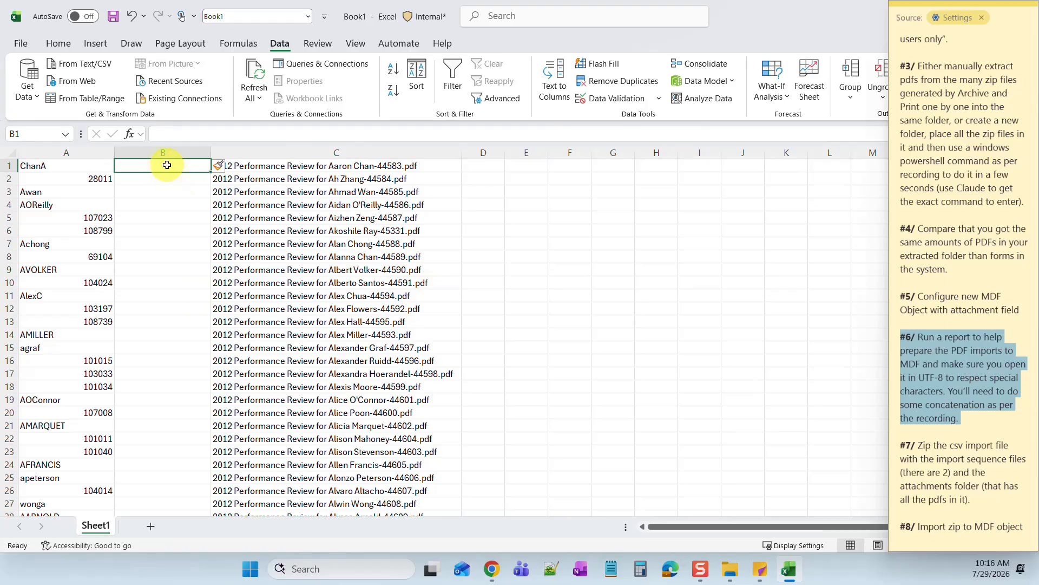
pyautogui.click(163, 152)
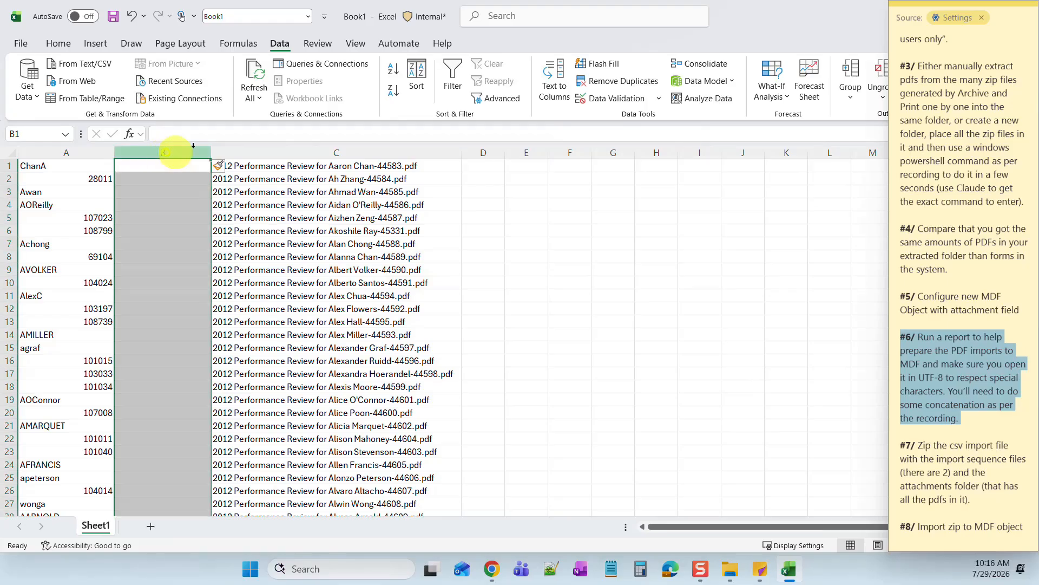
pyautogui.click(167, 165)
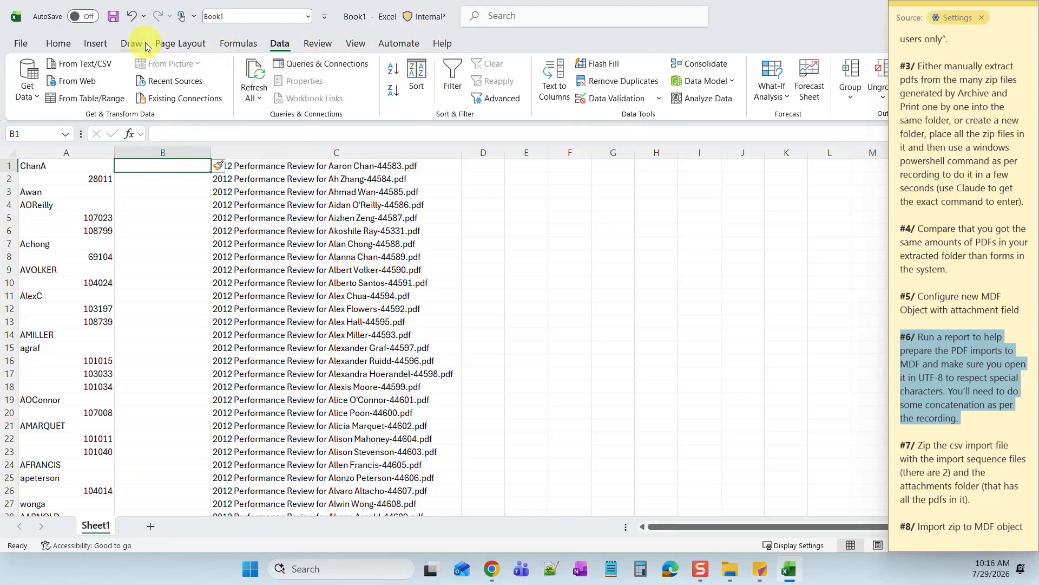
# - Format B1 as Text, enter 01/01/2012 in it and copy it
pyautogui.click(79, 47)
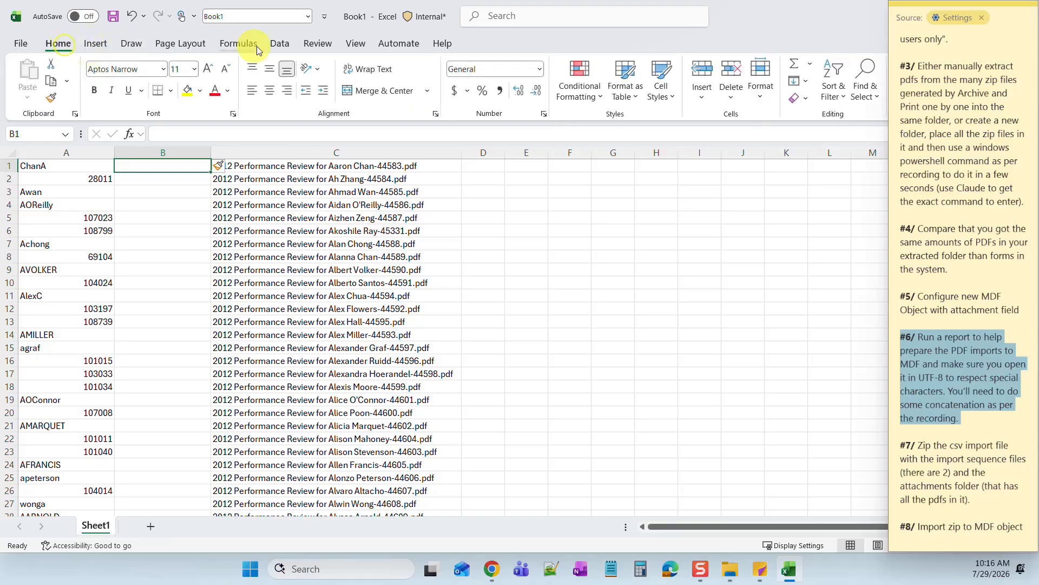
pyautogui.click(540, 70)
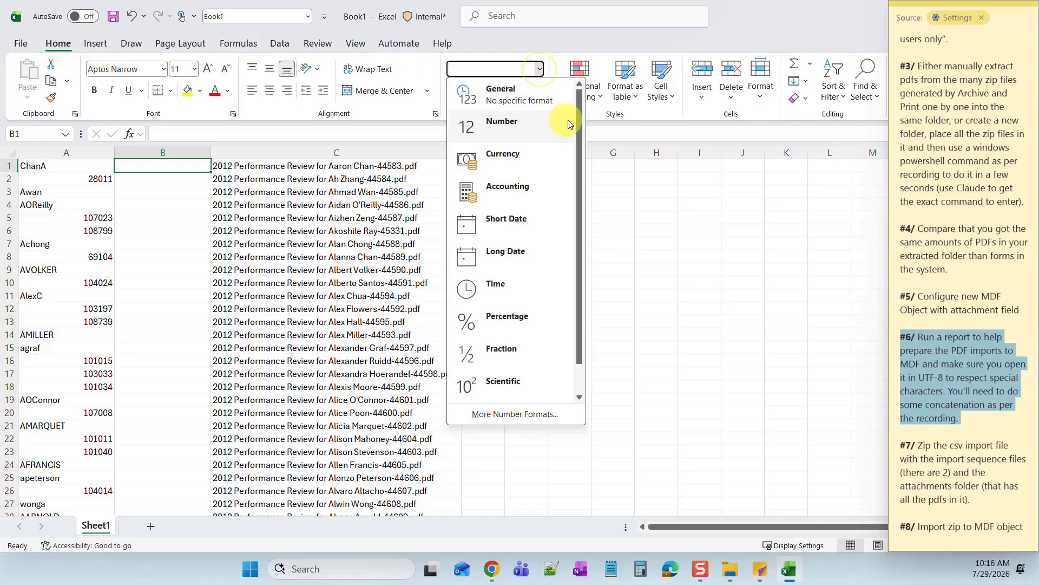
pyautogui.moveTo(581, 116); pyautogui.dragTo(592, 271)
pyautogui.click(494, 381)
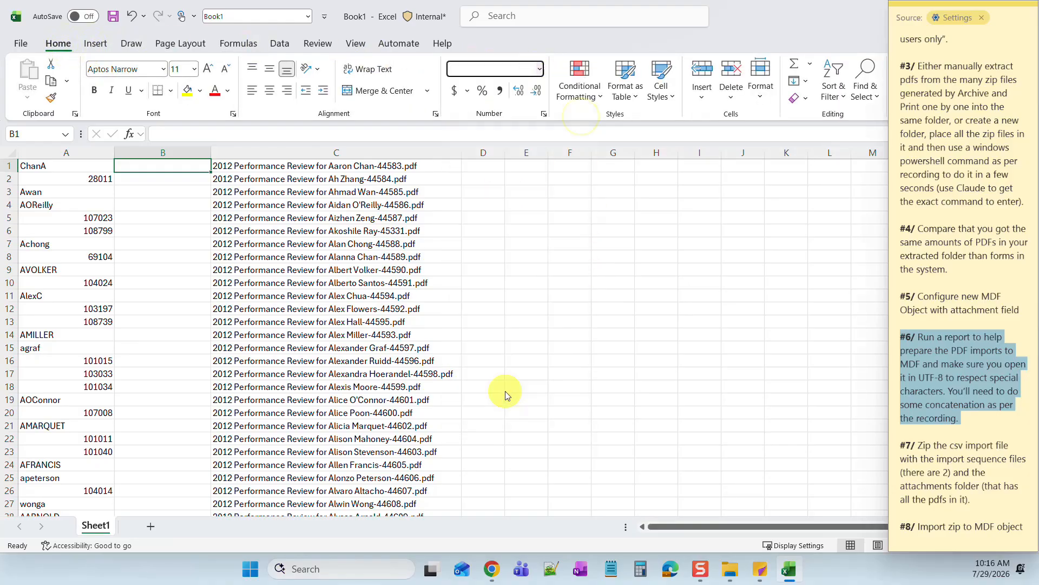
pyautogui.doubleClick(182, 165)
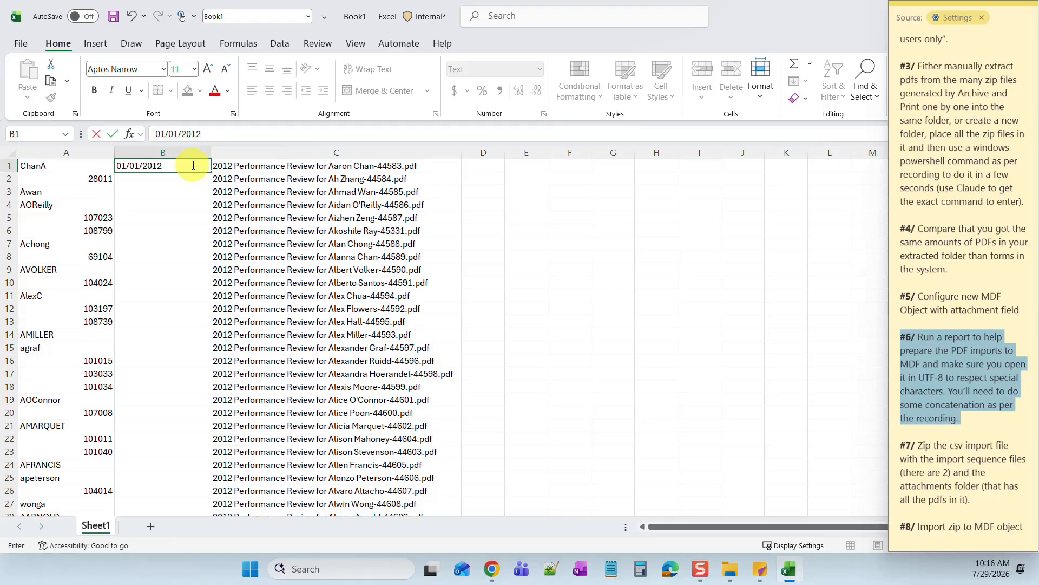
pyautogui.click(188, 179)
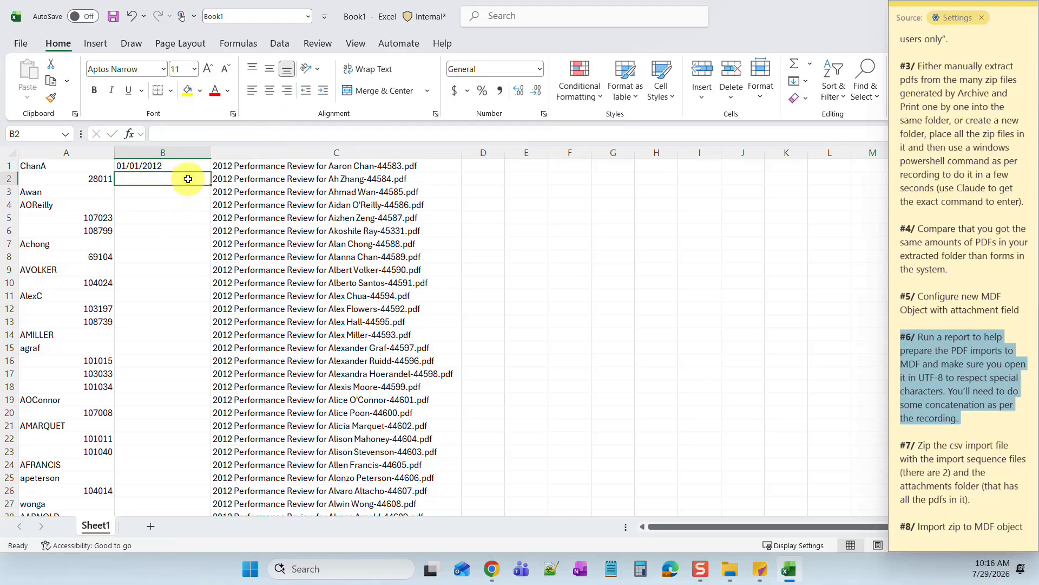
pyautogui.click(186, 167)
pyautogui.hotkey('ctrl', 'c')
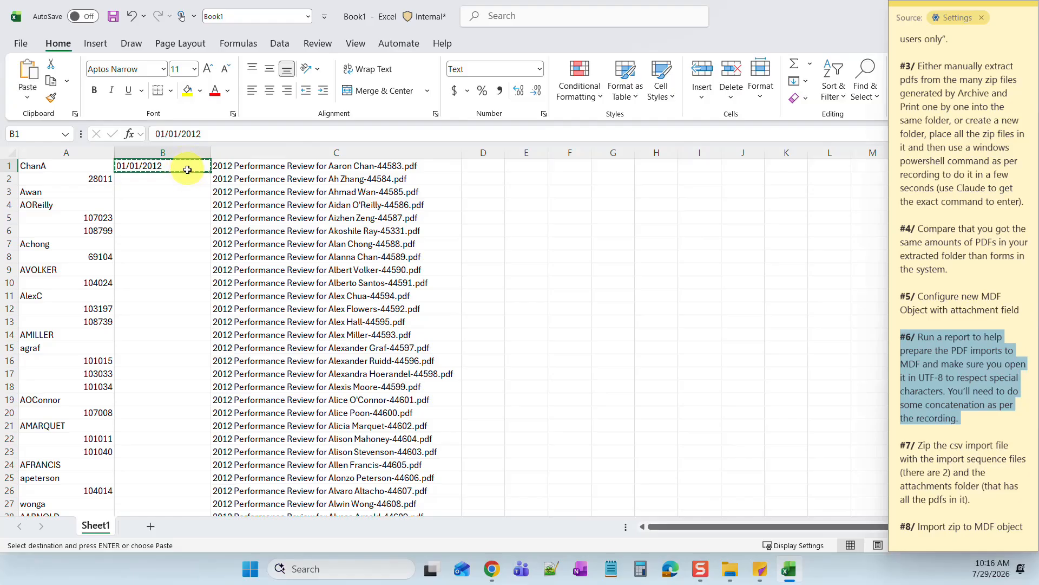
# - Try marking the paste range from B2 down to B949 in a resized Excel window
pyautogui.click(188, 177)
pyautogui.moveTo(188, 177); pyautogui.dragTo(183, 205)
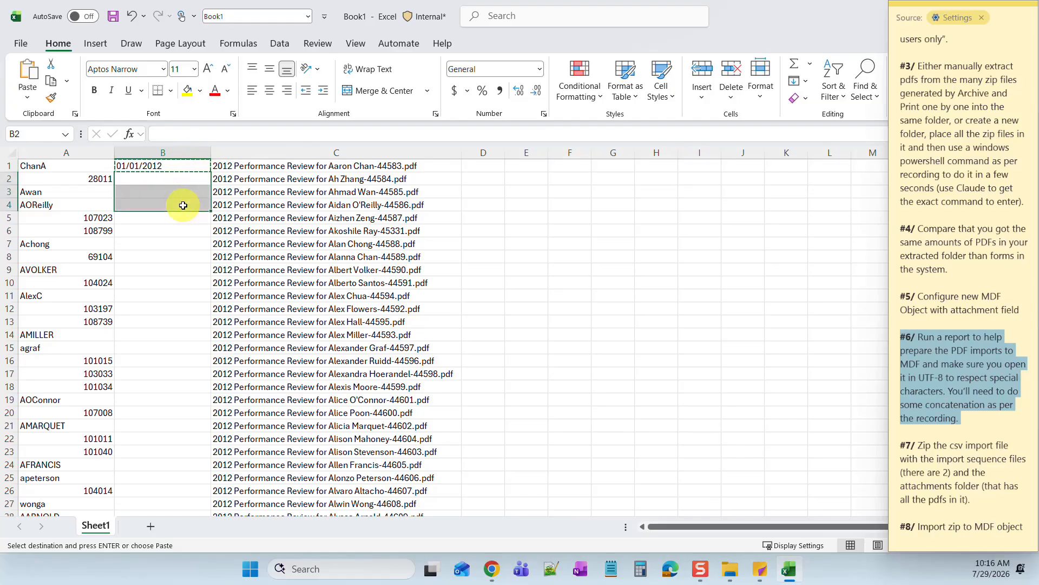
pyautogui.doubleClick(840, 12)
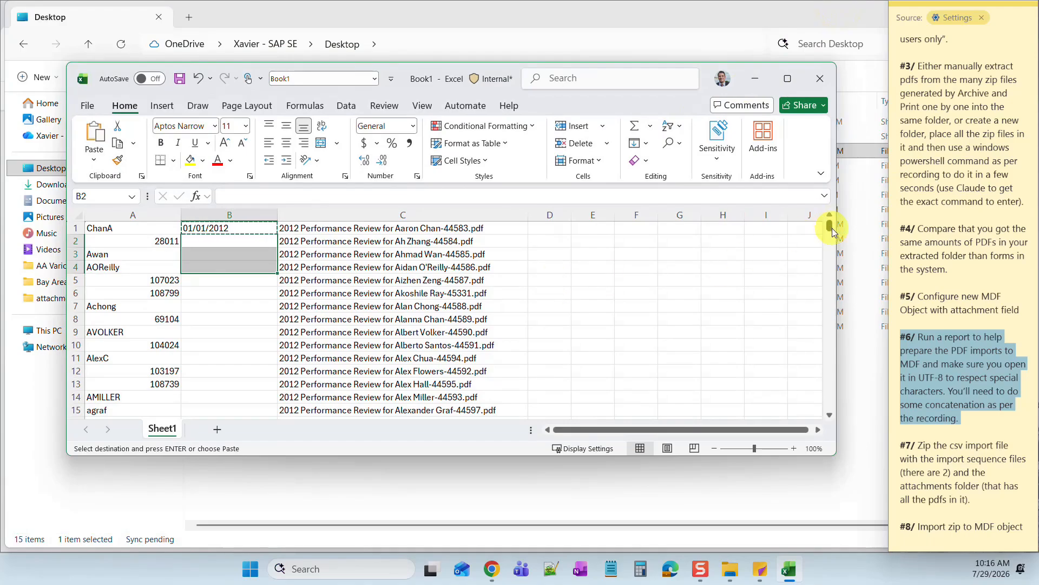
pyautogui.moveTo(832, 231); pyautogui.dragTo(831, 409)
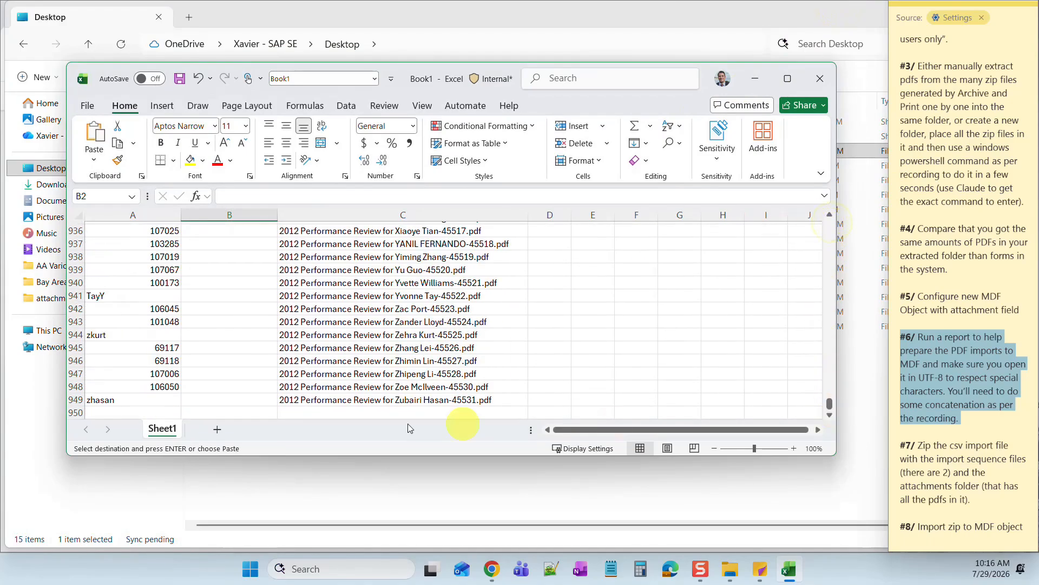
pyautogui.click(235, 401)
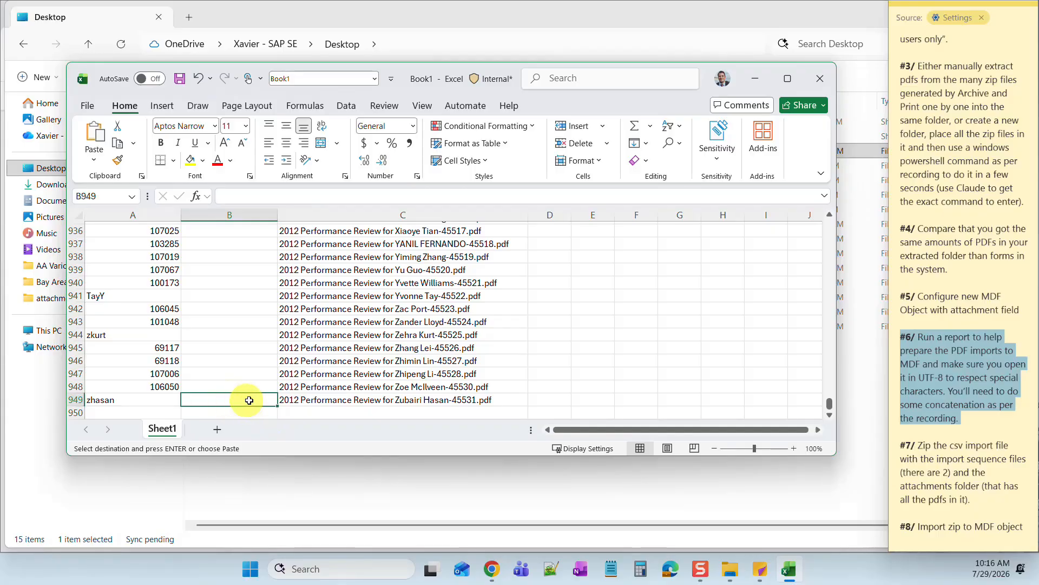
pyautogui.moveTo(830, 403); pyautogui.dragTo(829, 233)
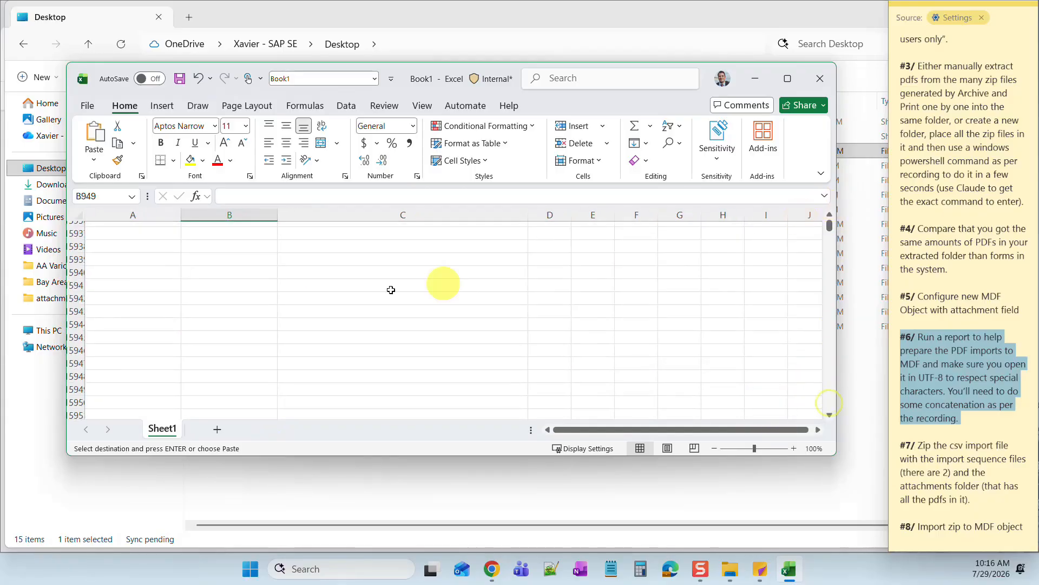
pyautogui.moveTo(592, 430); pyautogui.dragTo(535, 431)
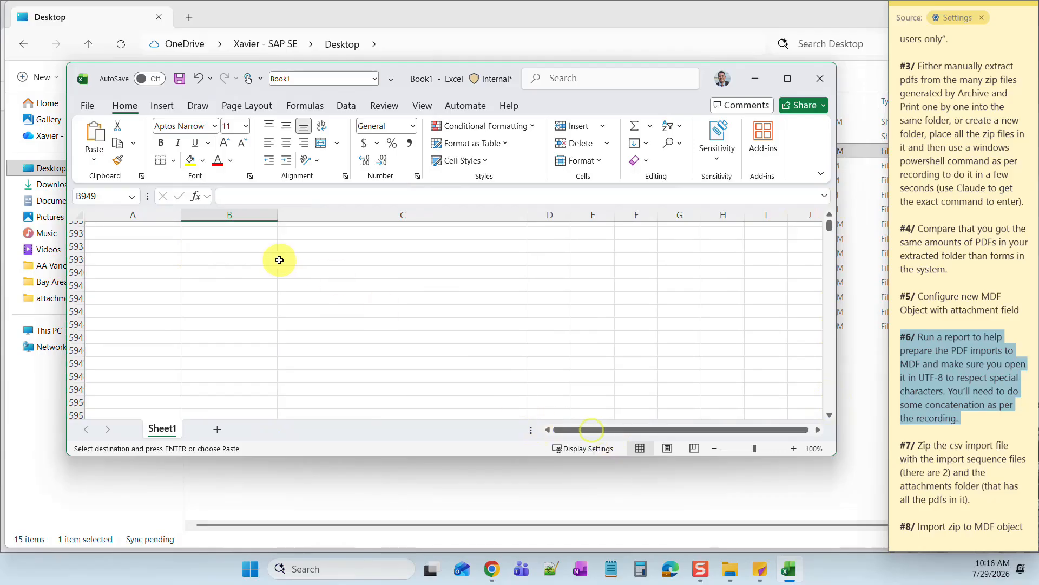
pyautogui.moveTo(828, 226); pyautogui.dragTo(831, 215)
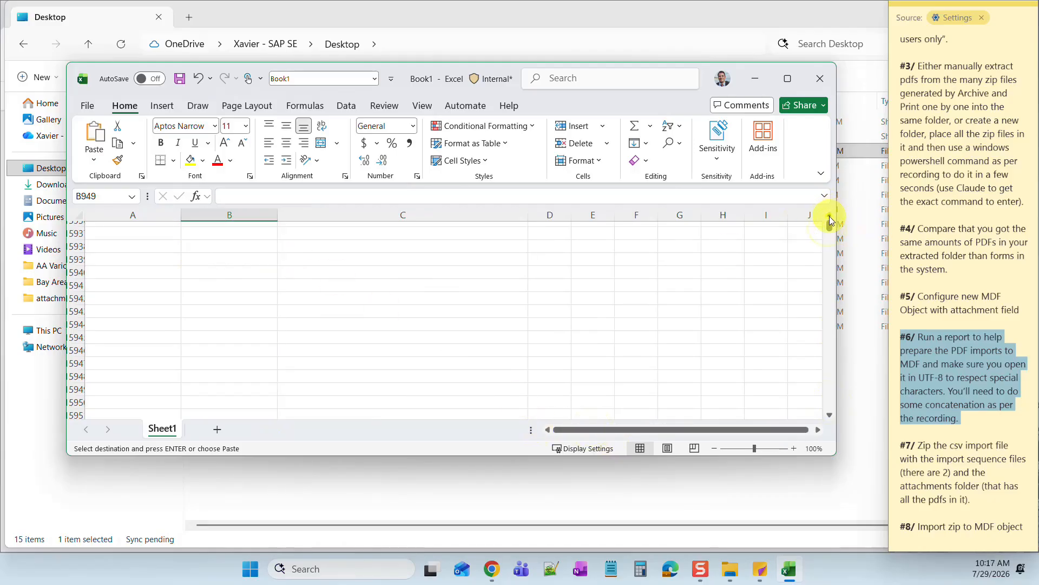
pyautogui.click(707, 304)
pyautogui.moveTo(669, 429); pyautogui.dragTo(574, 431)
pyautogui.click(788, 78)
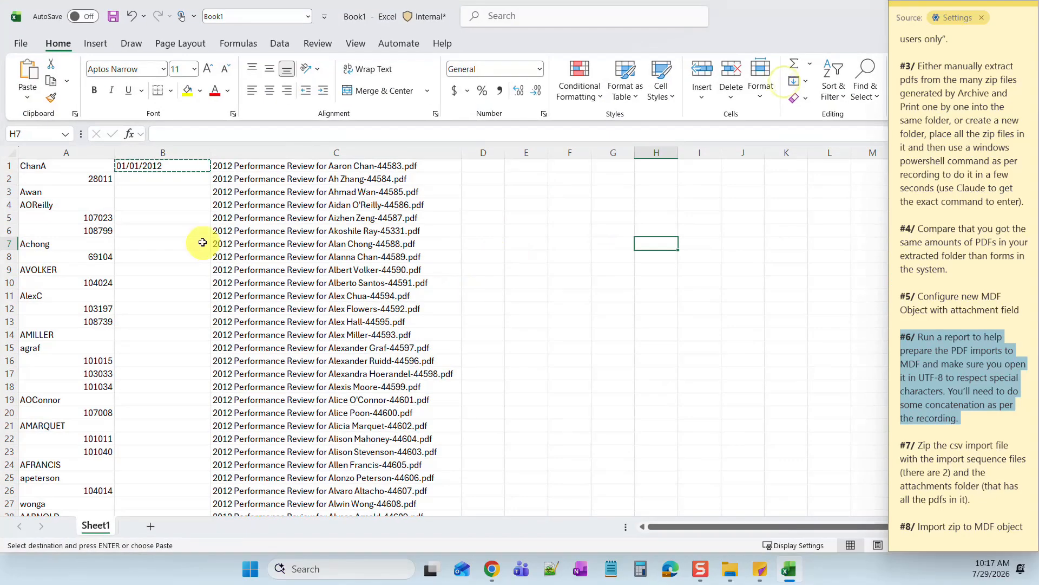
# - Move the notes window aside and select B2 through B949
pyautogui.scroll(-2, 93, 248)
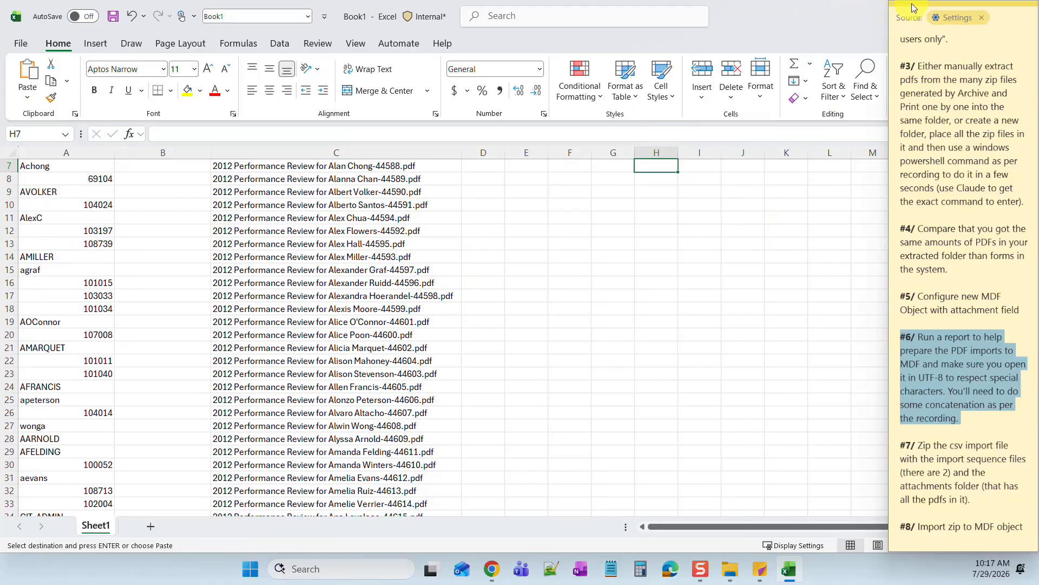
pyautogui.moveTo(914, 8); pyautogui.dragTo(0, 276)
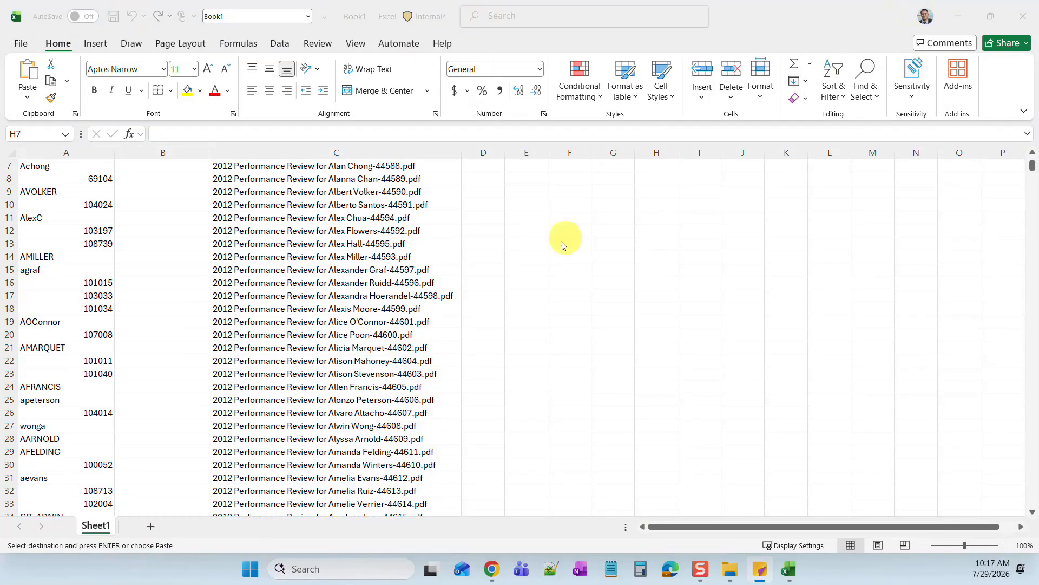
pyautogui.click(1033, 165)
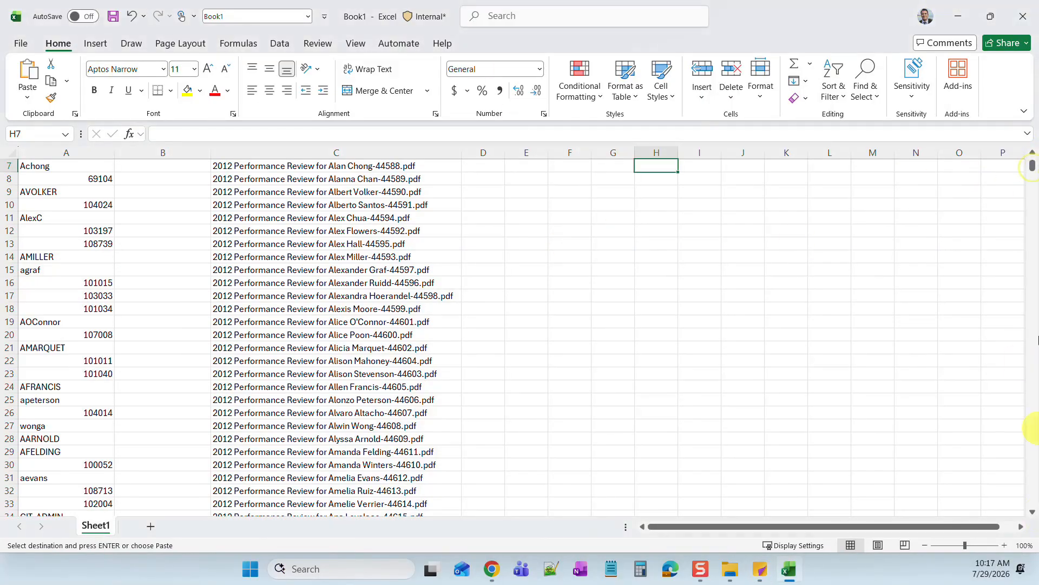
pyautogui.moveTo(1033, 166); pyautogui.dragTo(1029, 501)
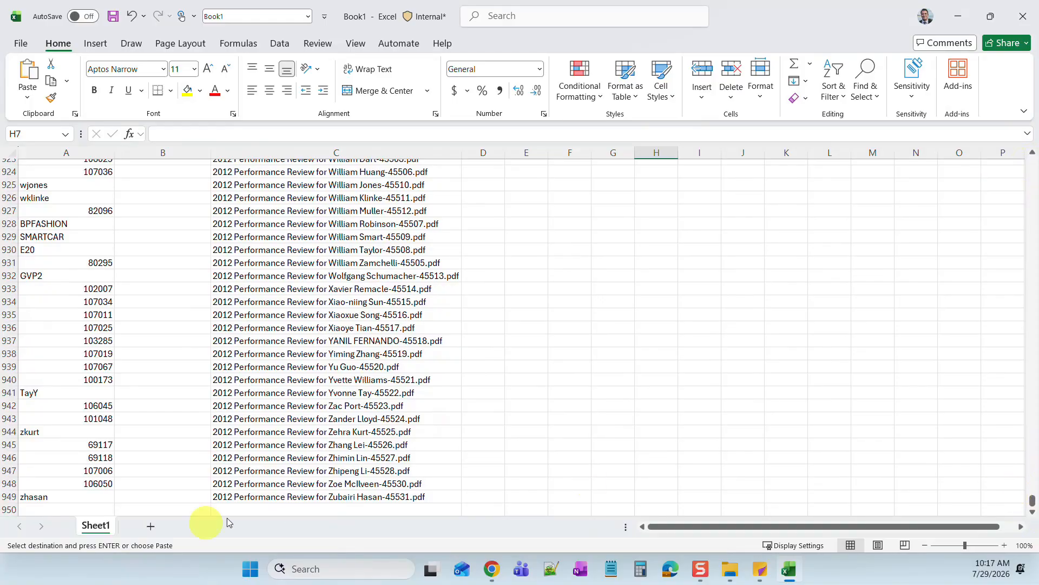
pyautogui.click(139, 496)
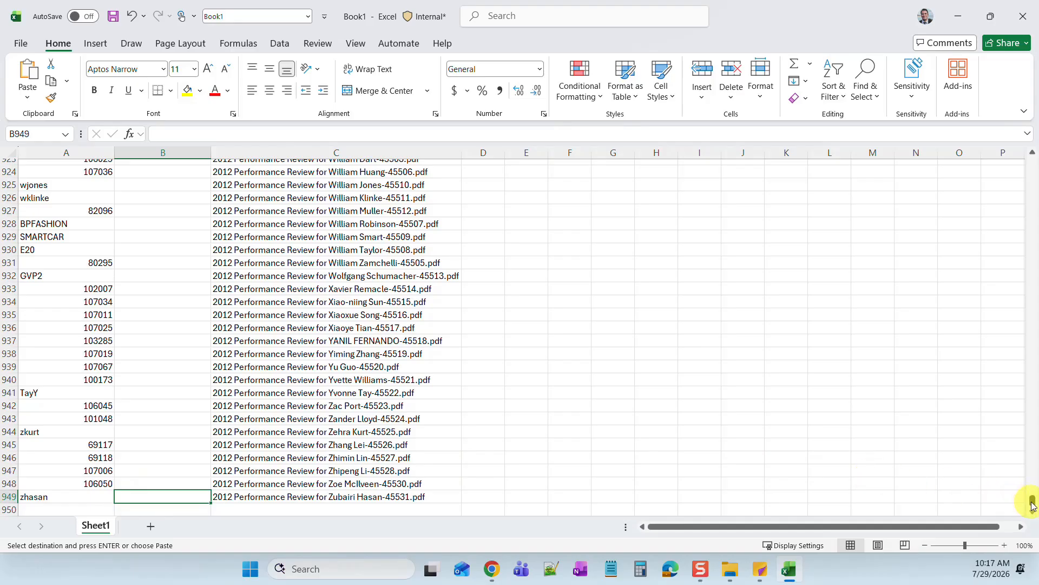
pyautogui.moveTo(1032, 504); pyautogui.dragTo(1034, 130)
pyautogui.keyDown('shift'); pyautogui.click(140, 182); pyautogui.keyUp('shift')
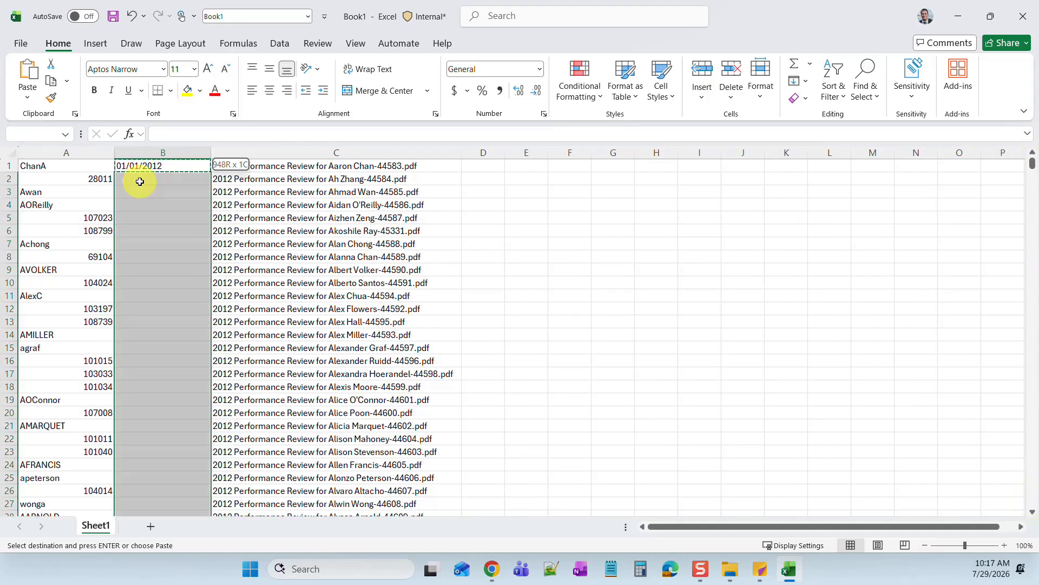
# - Paste 01/01/2012 into B2:B949 and spot-check the pasted dates
pyautogui.hotkey('ctrl', 'v')
pyautogui.click(163, 243)
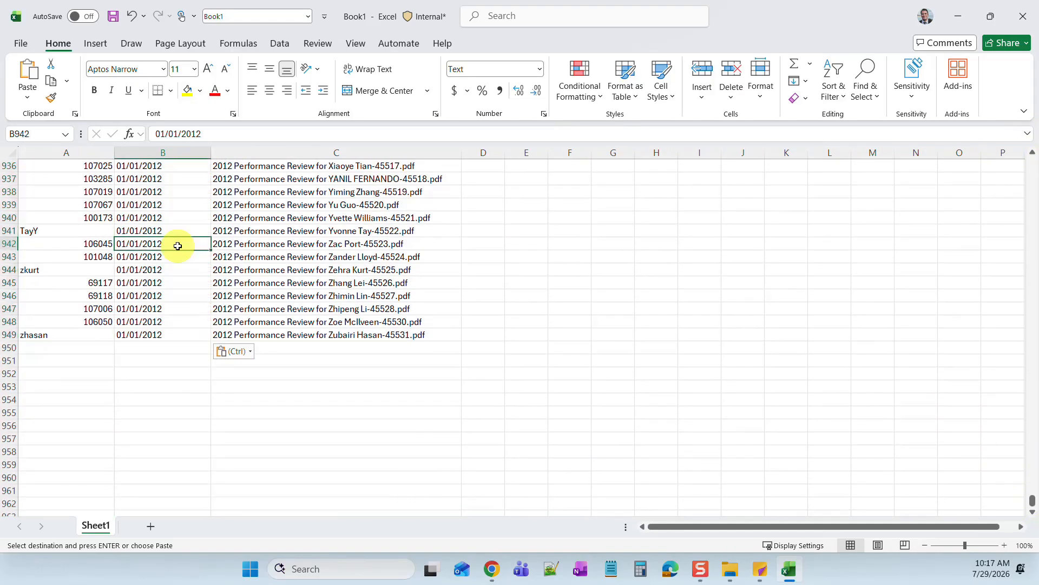
pyautogui.click(144, 270)
pyautogui.press('Escape')
pyautogui.click(144, 282)
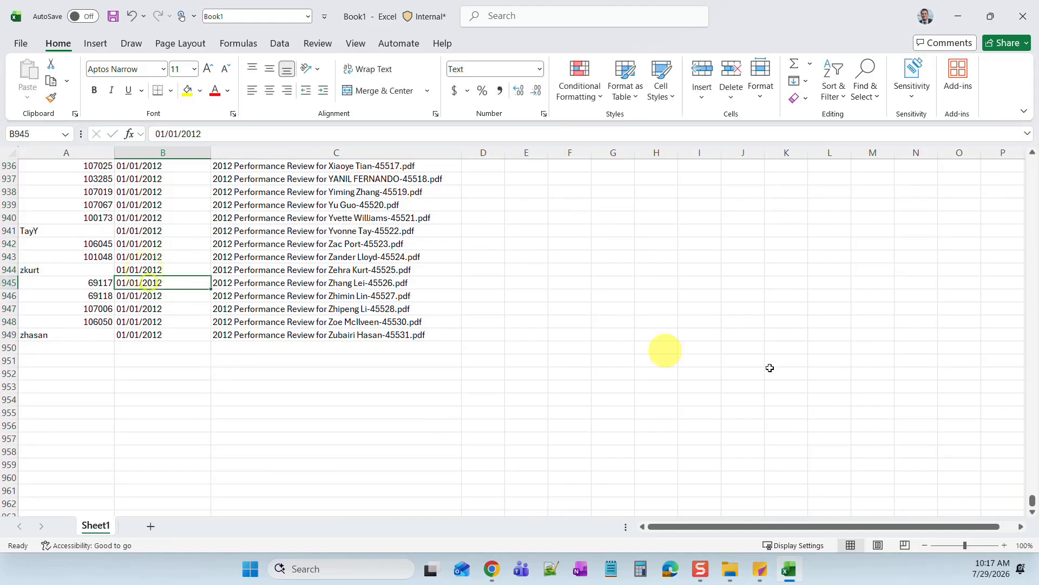
pyautogui.moveTo(1033, 505); pyautogui.dragTo(1031, 161)
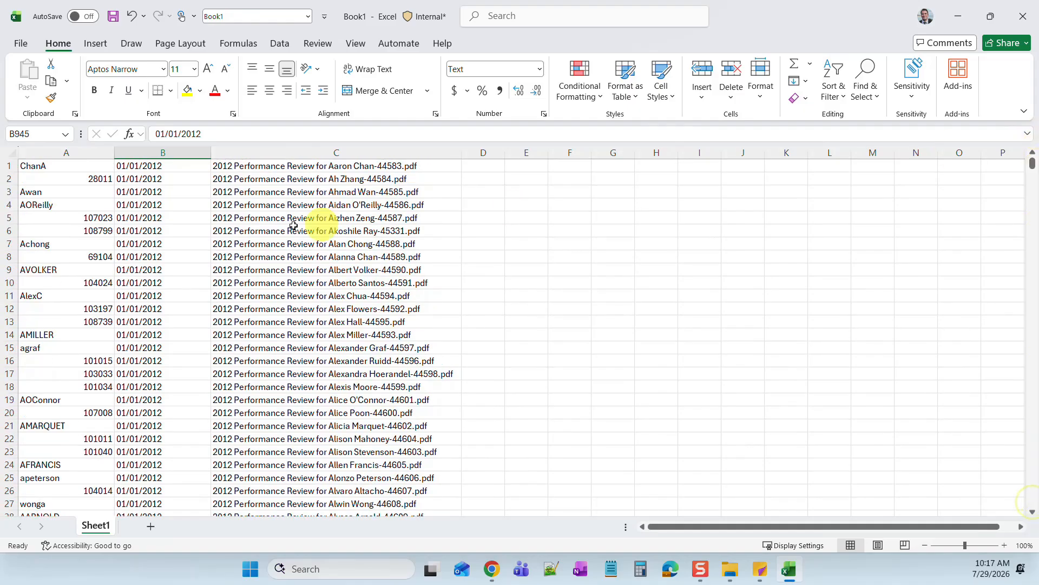
pyautogui.click(132, 204)
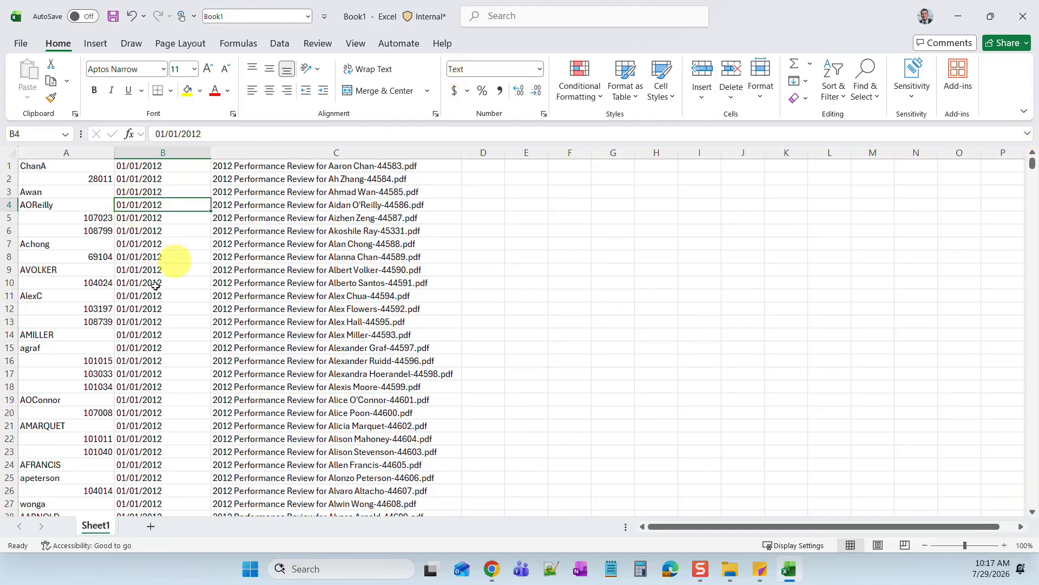
pyautogui.click(108, 297)
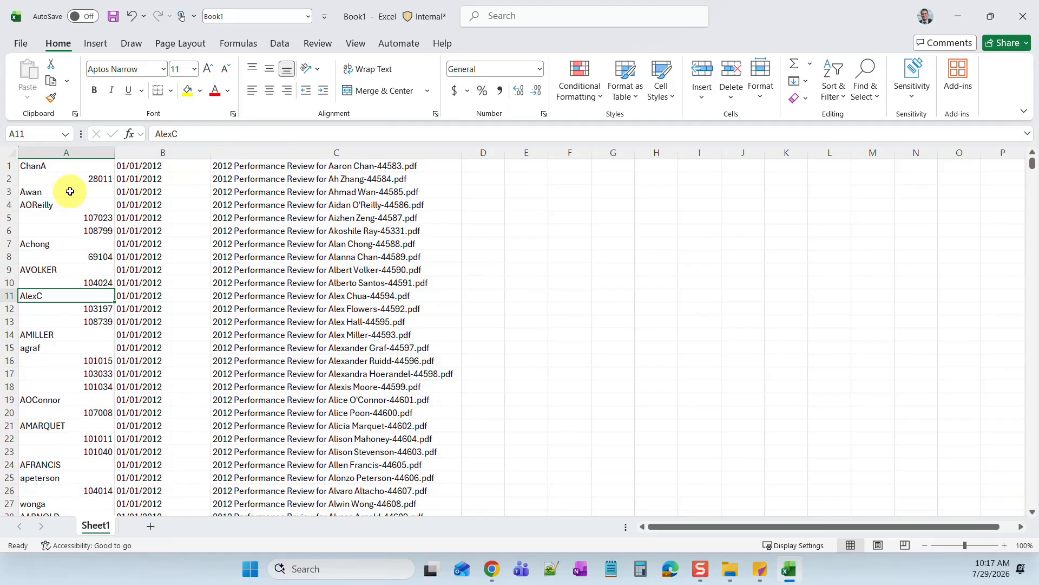
# - Dock the process notes on the right edge, enlarged to show the next step, beside Excel
pyautogui.moveTo(489, 577)
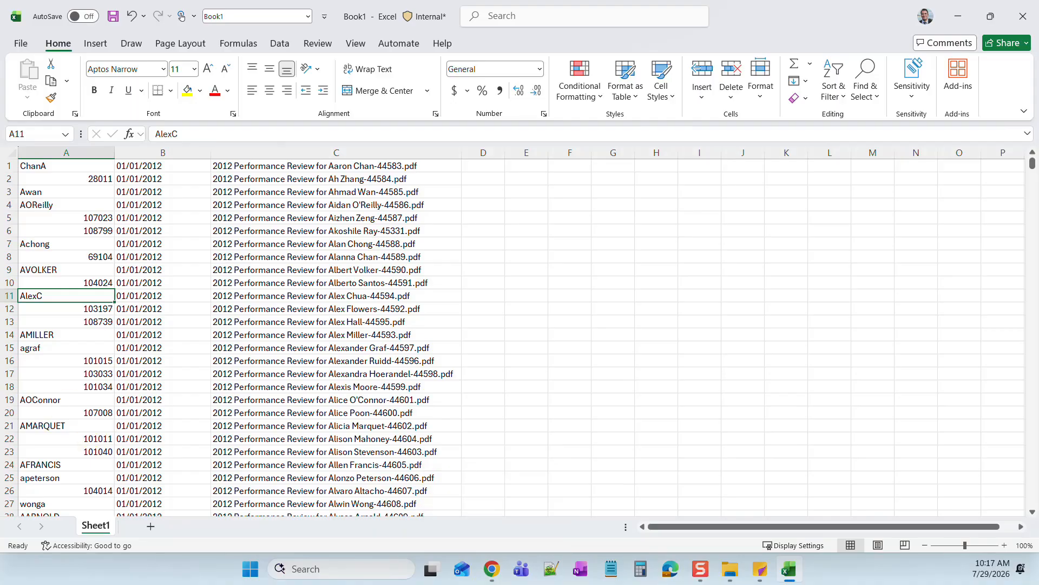
pyautogui.moveTo(0, 68); pyautogui.dragTo(913, 27)
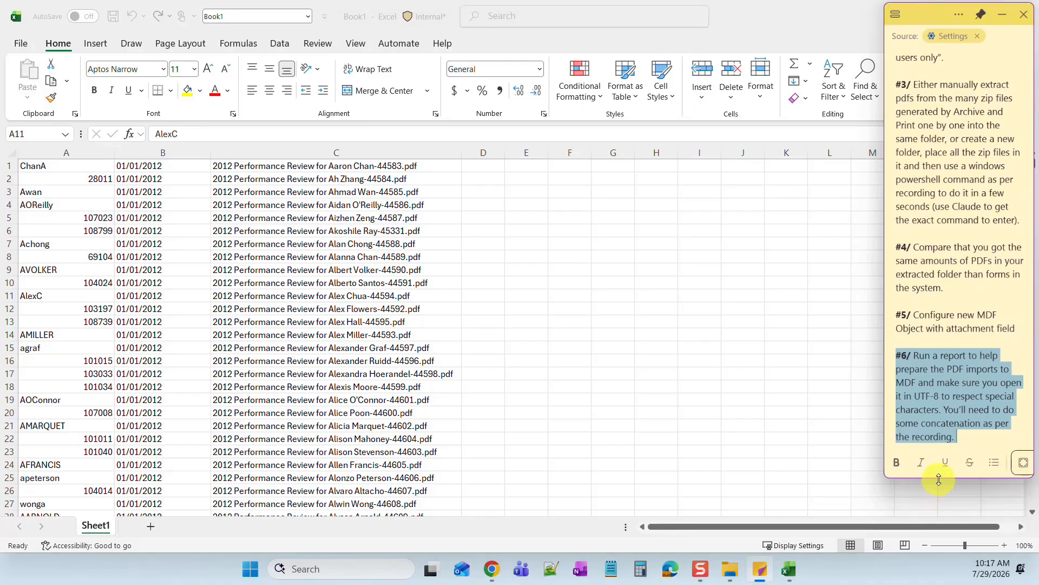
pyautogui.moveTo(939, 479); pyautogui.dragTo(942, 548)
pyautogui.click(947, 414)
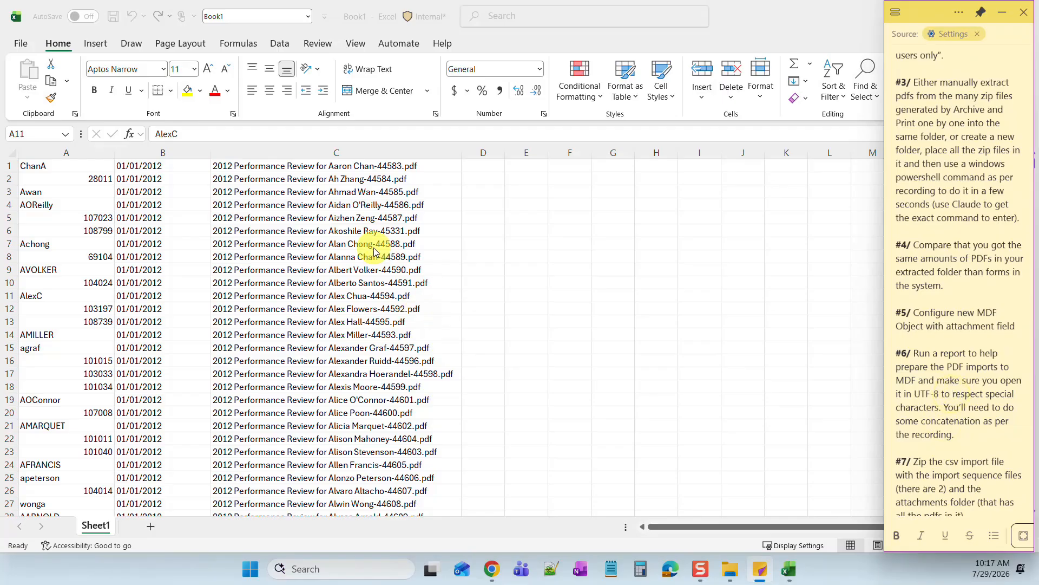
pyautogui.click(299, 205)
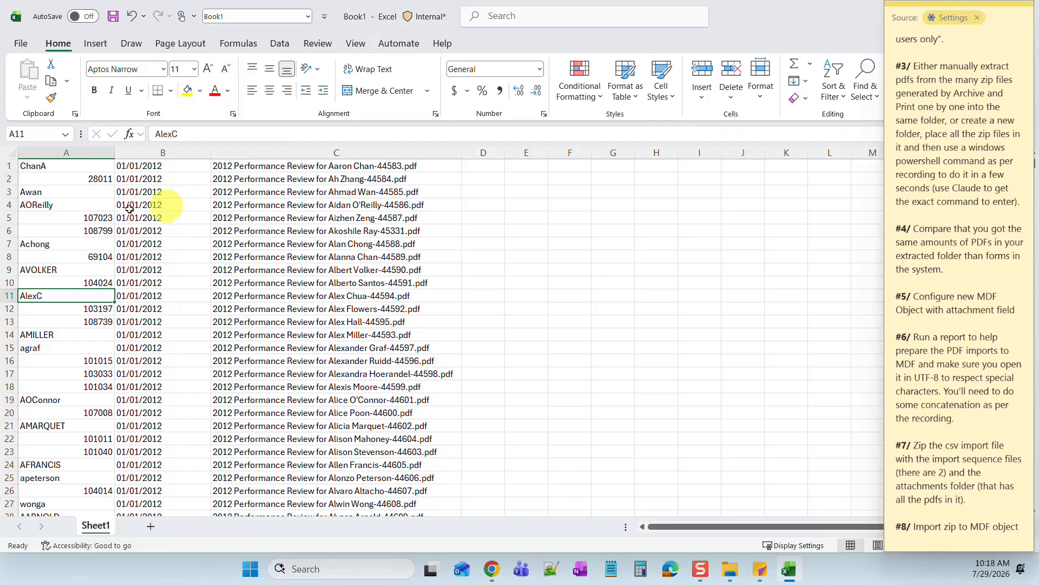
# - Open the Import and Export Data page via the admin search for 'impo'
pyautogui.click(491, 569)
pyautogui.click(480, 96)
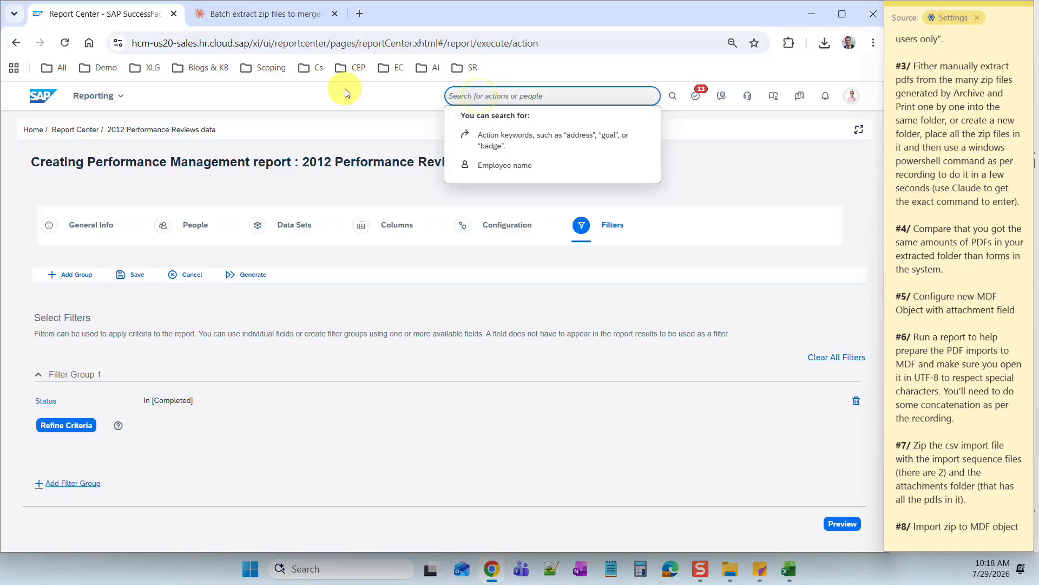
pyautogui.write('import and export')
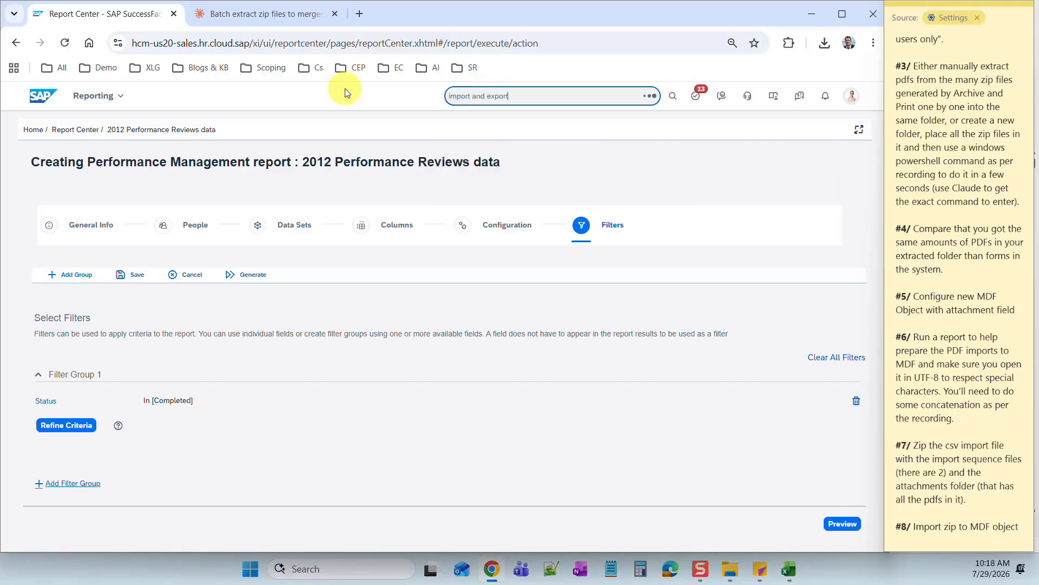
pyautogui.click(508, 114)
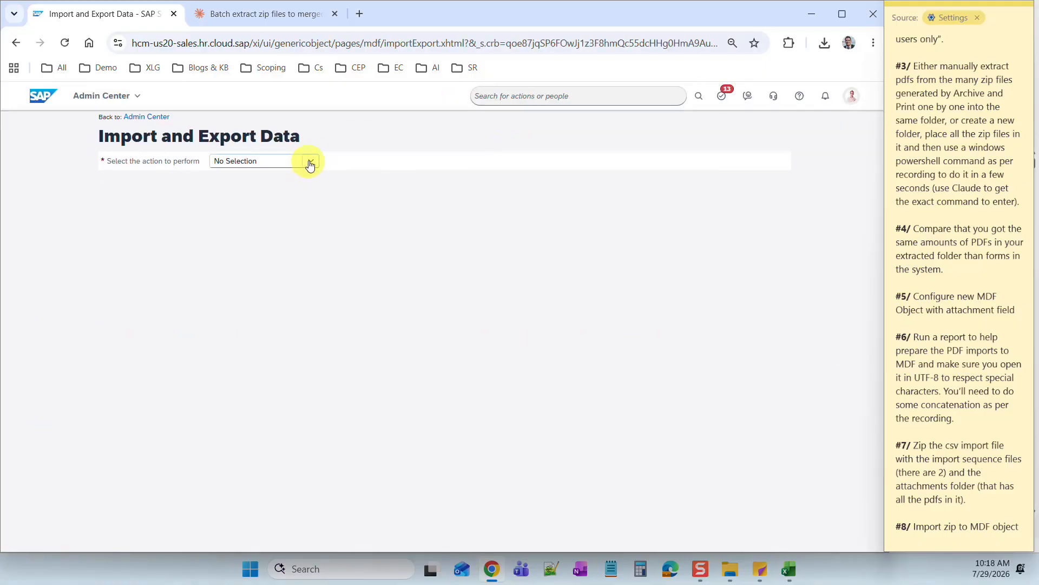
# - Choose Download Template for the Archives of performance reviews generic object
pyautogui.click(310, 162)
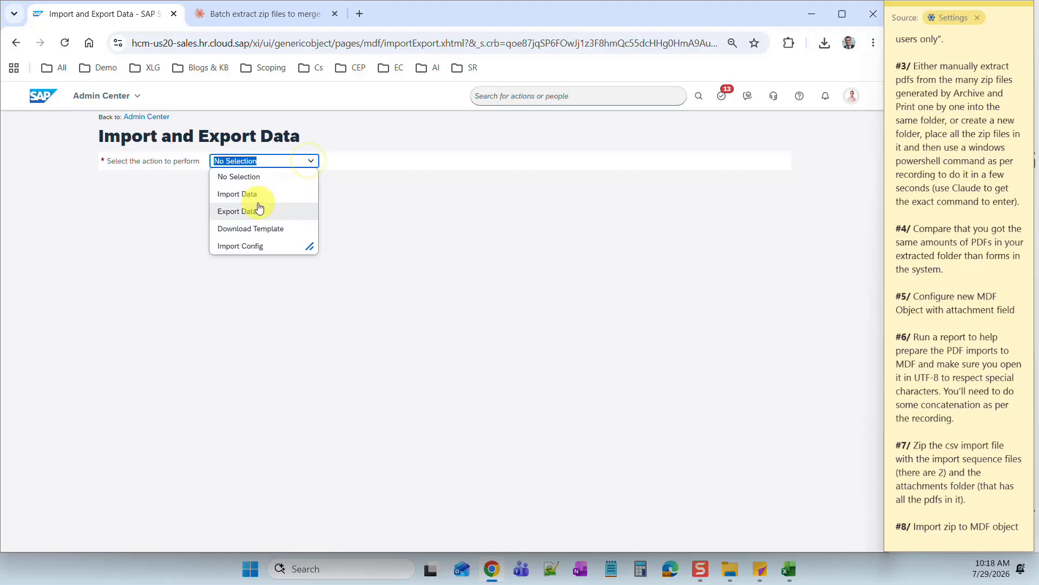
pyautogui.click(259, 233)
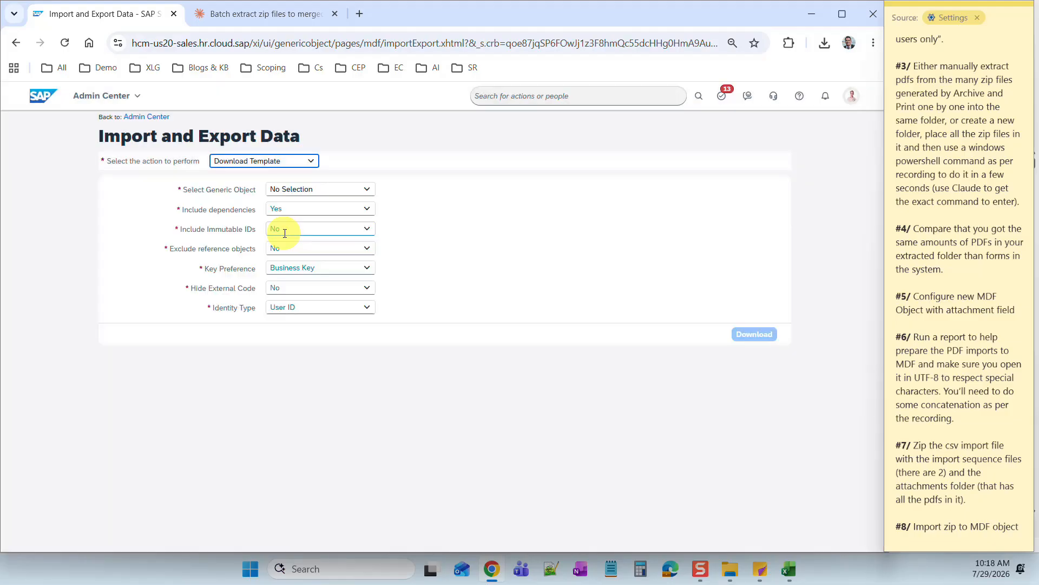
pyautogui.click(326, 187)
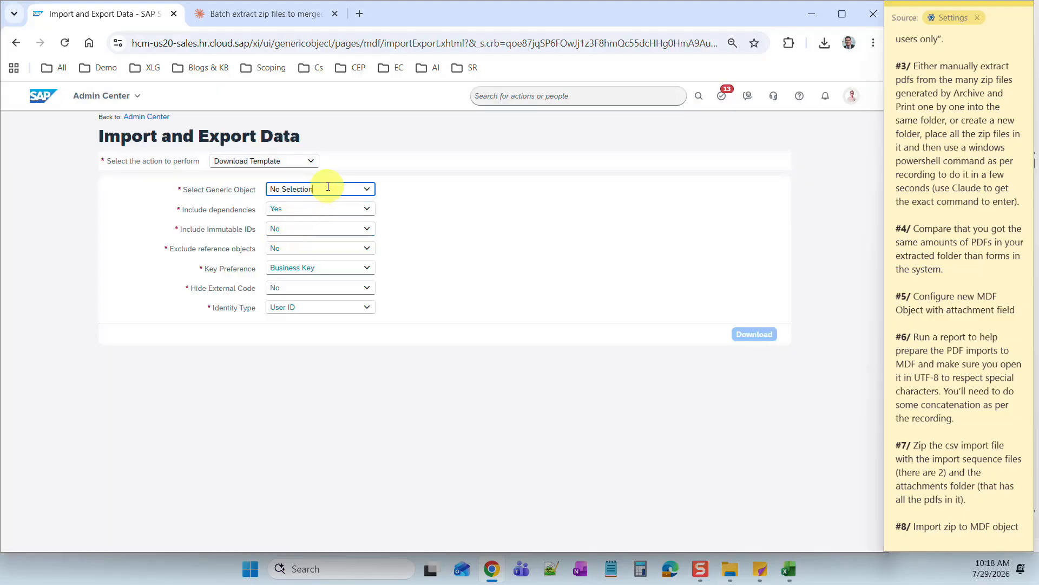
pyautogui.write('Archives')
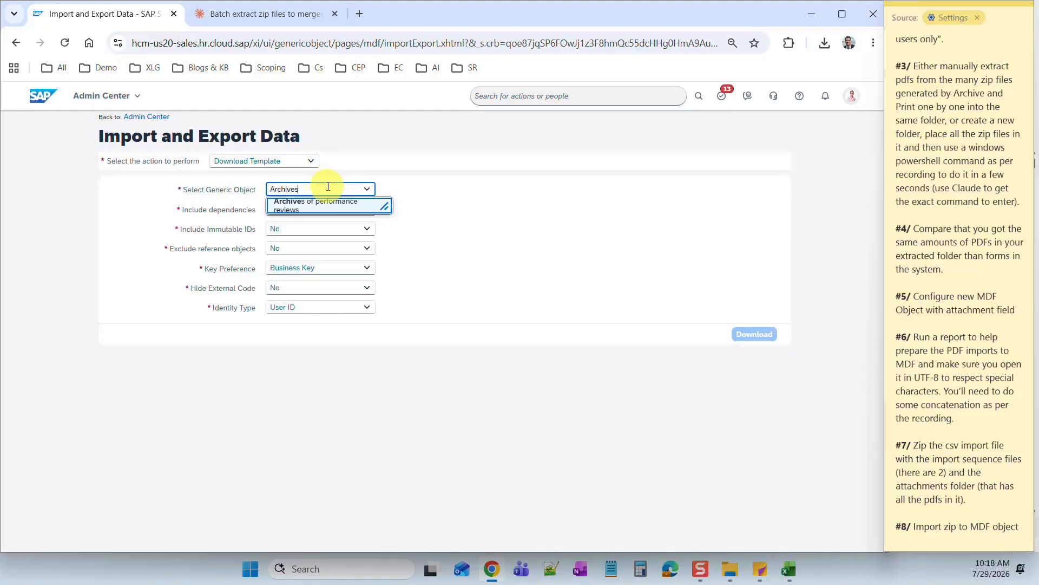
pyautogui.click(328, 205)
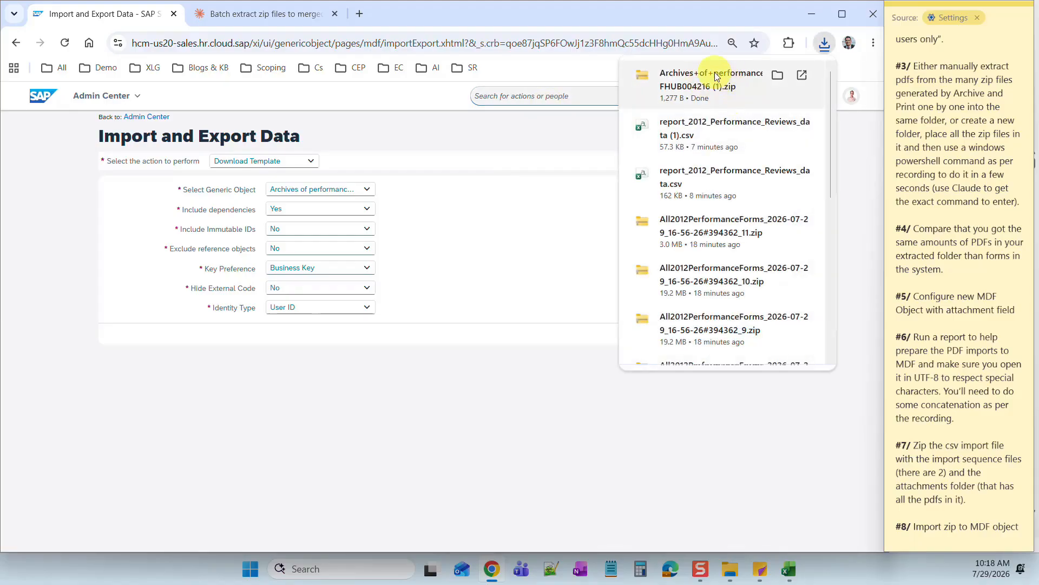
# - Extract the template zip's three files into Desktop\2012 Performance Review
pyautogui.click(715, 76)
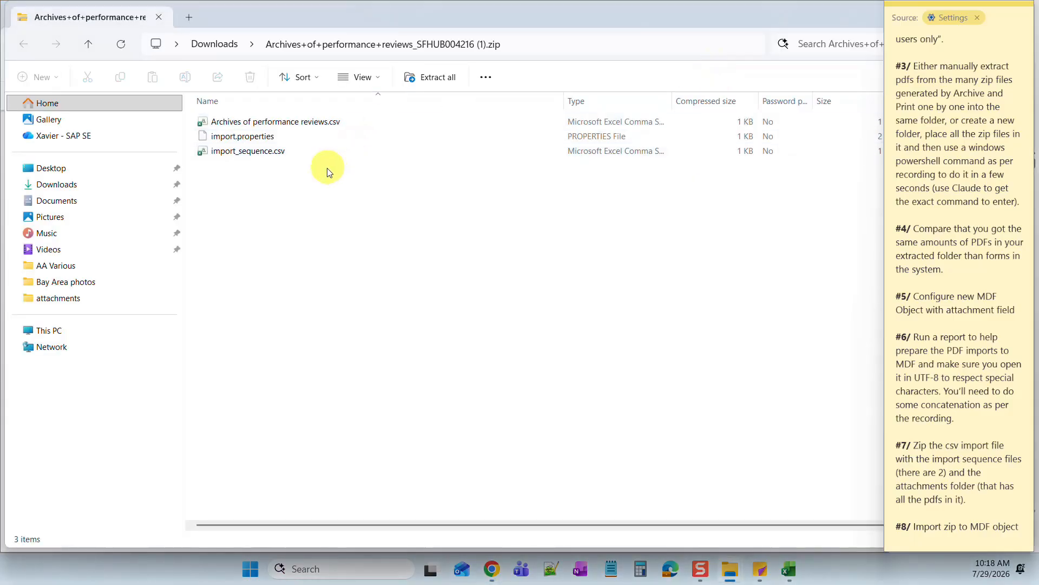
pyautogui.moveTo(314, 171); pyautogui.dragTo(255, 126)
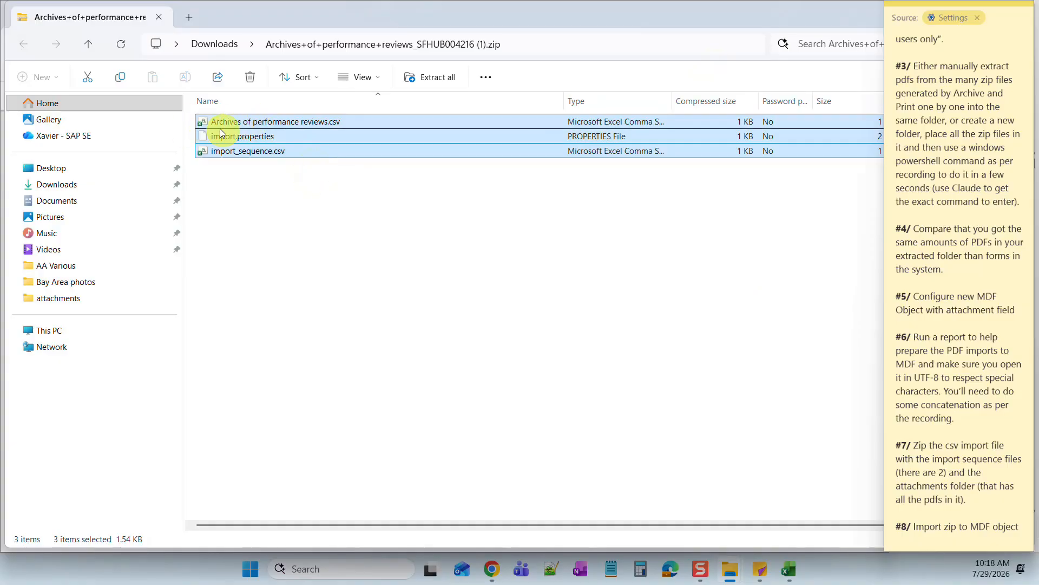
pyautogui.click(432, 79)
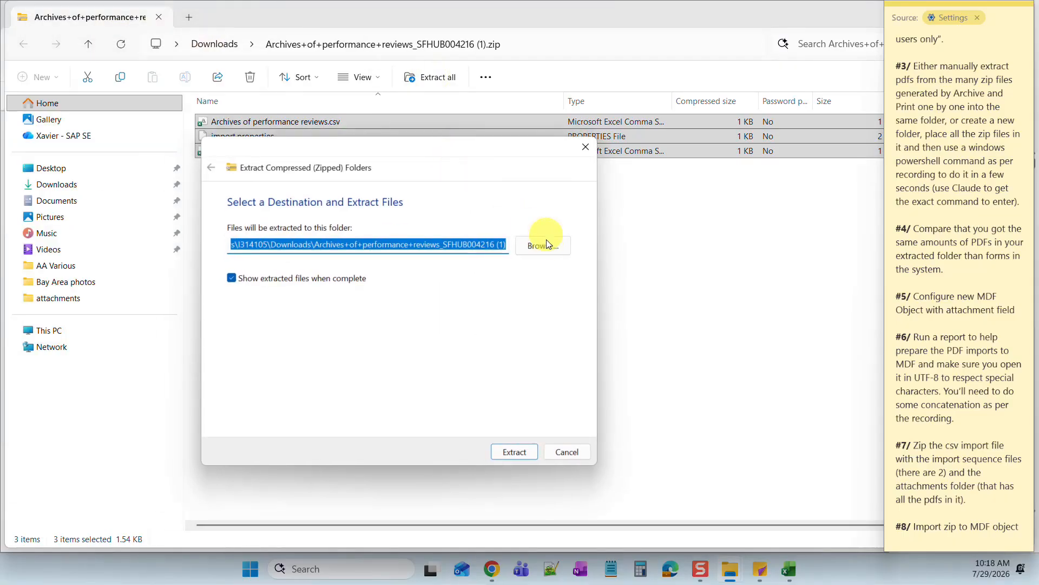
pyautogui.click(546, 248)
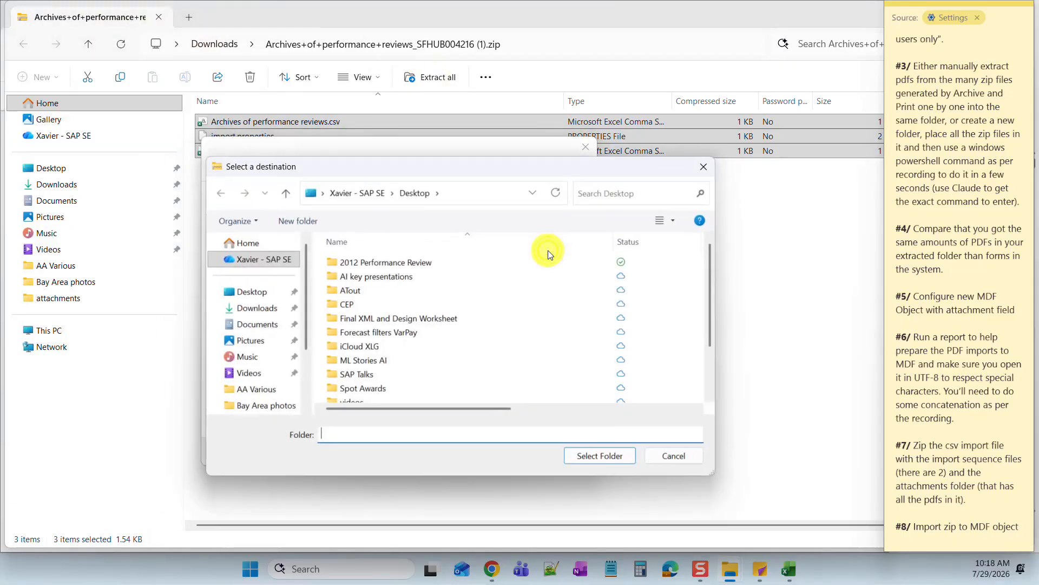
pyautogui.click(382, 263)
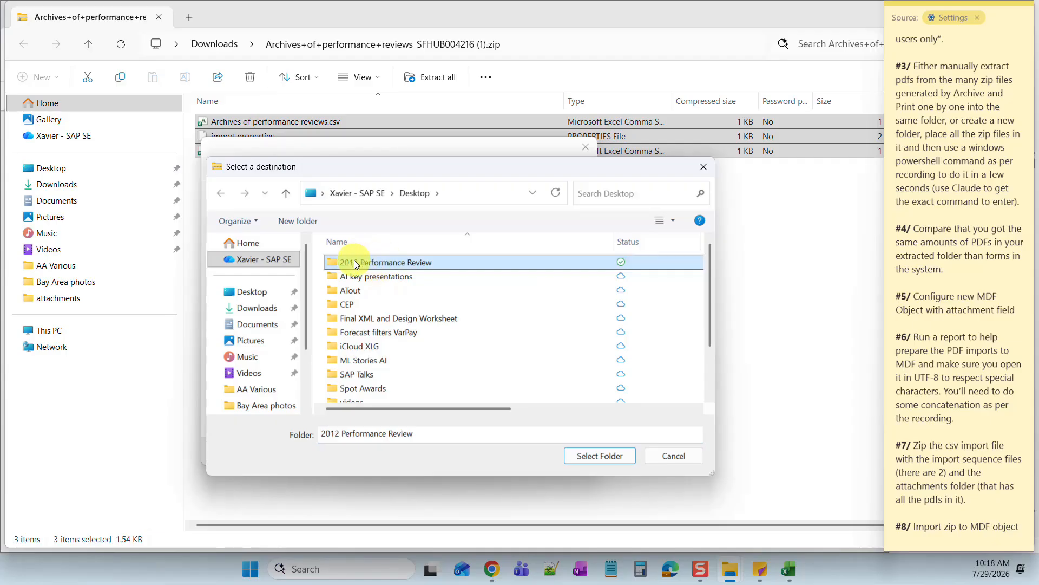
pyautogui.click(605, 459)
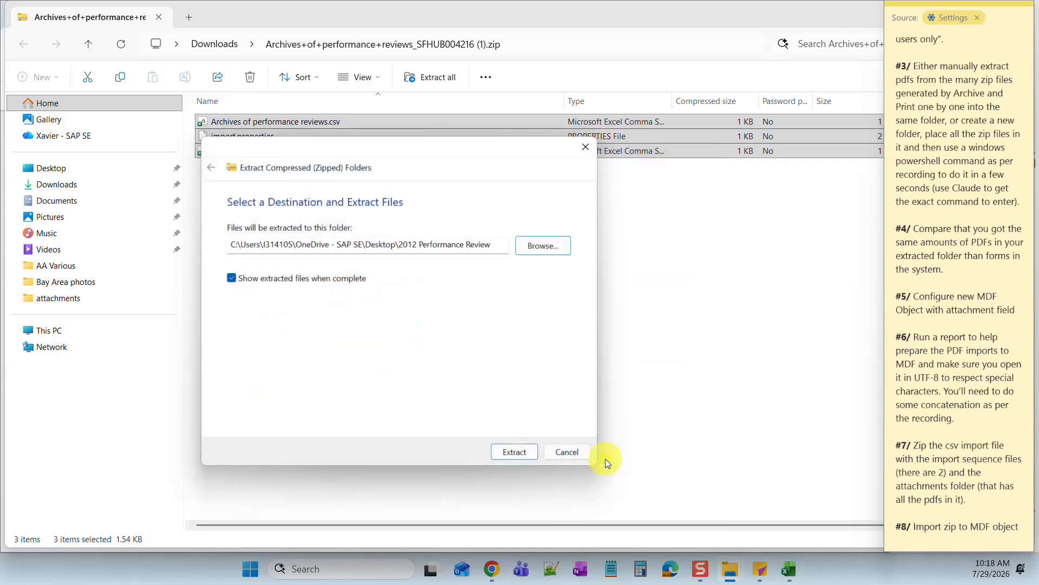
pyautogui.click(516, 452)
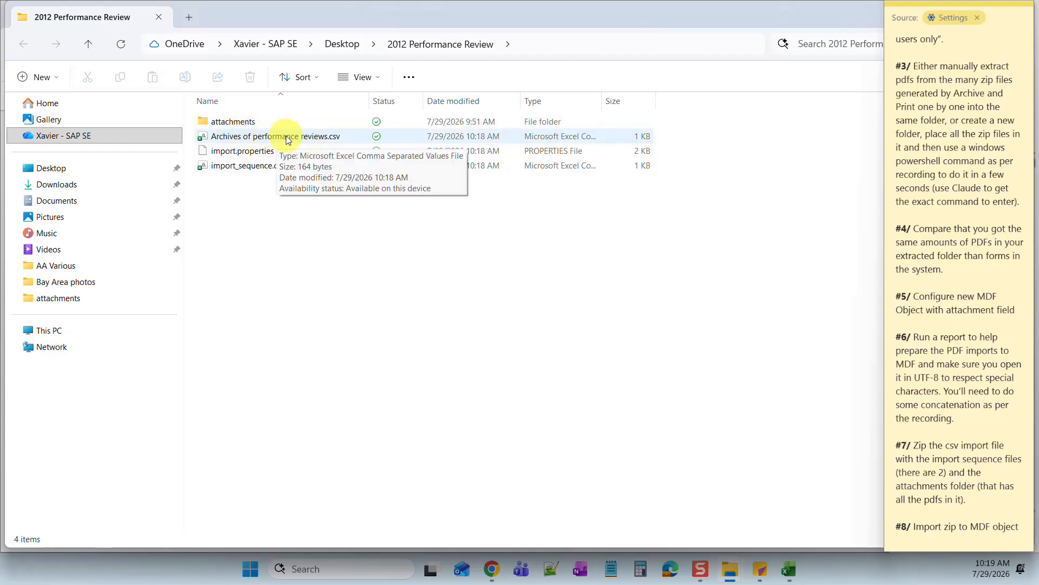
# - Open the Archives of performance reviews CSV, widen column B, then bring Book1 back maximized
pyautogui.click(307, 139)
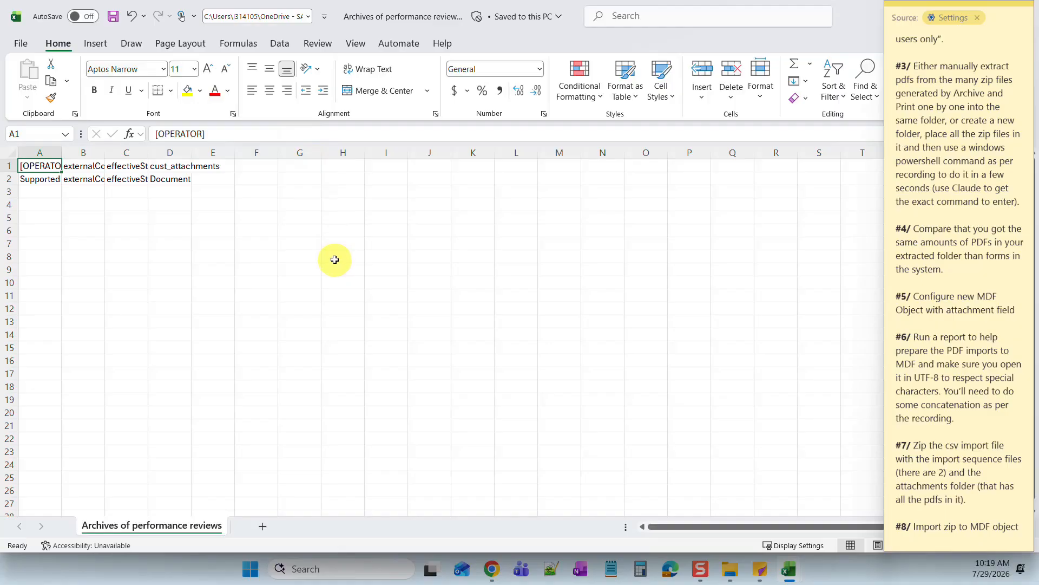
pyautogui.moveTo(104, 153); pyautogui.dragTo(364, 161)
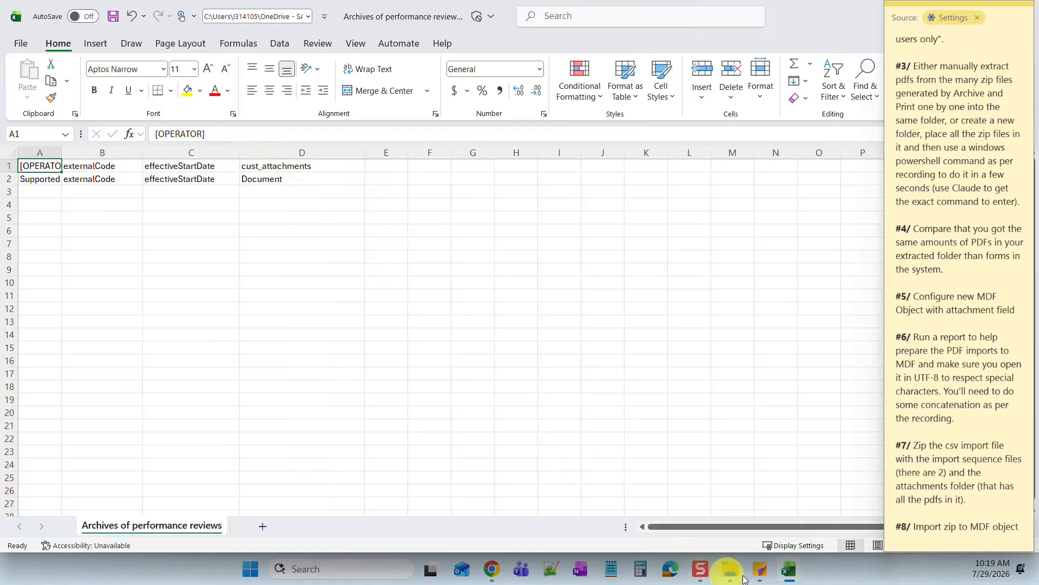
pyautogui.moveTo(794, 576)
pyautogui.click(693, 495)
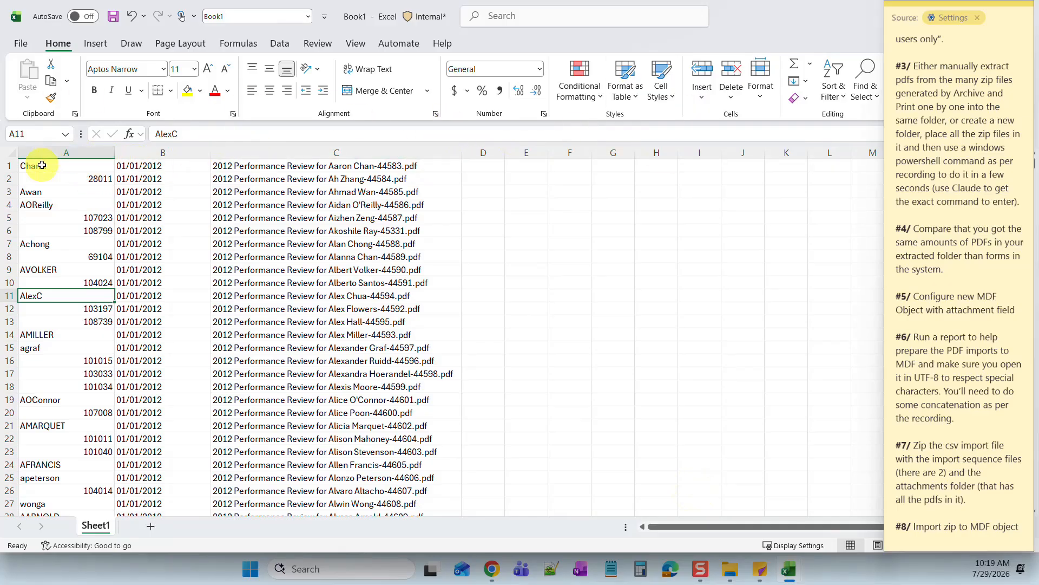
pyautogui.click(903, 9)
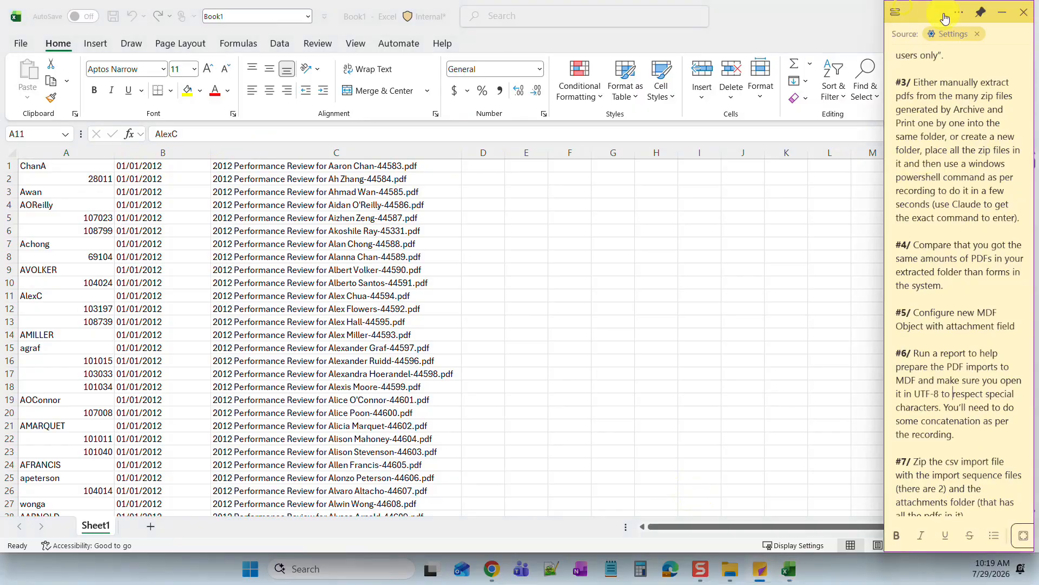
pyautogui.click(804, 6)
pyautogui.doubleClick(795, 11)
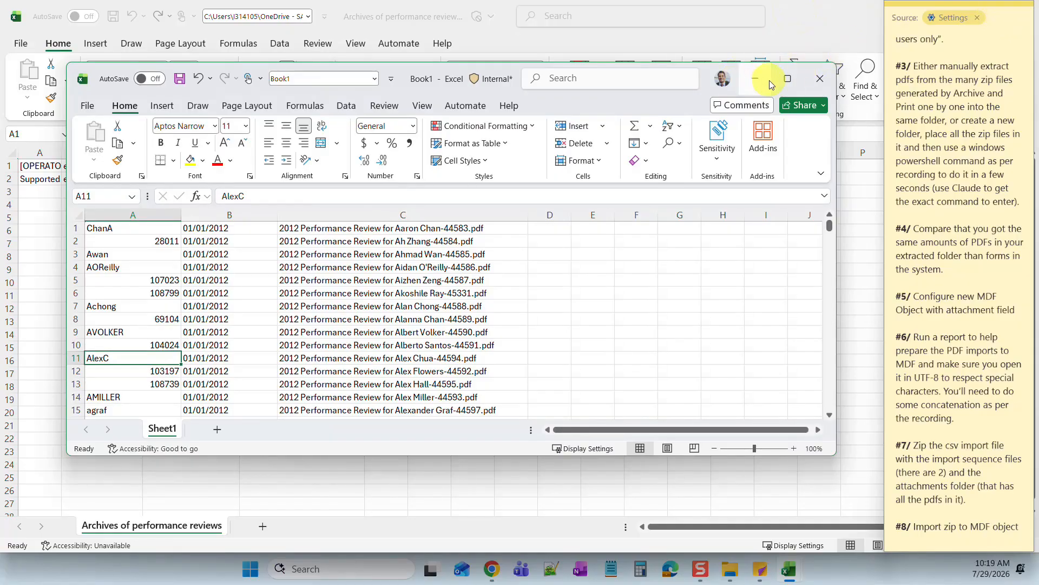
pyautogui.click(788, 79)
pyautogui.click(999, 8)
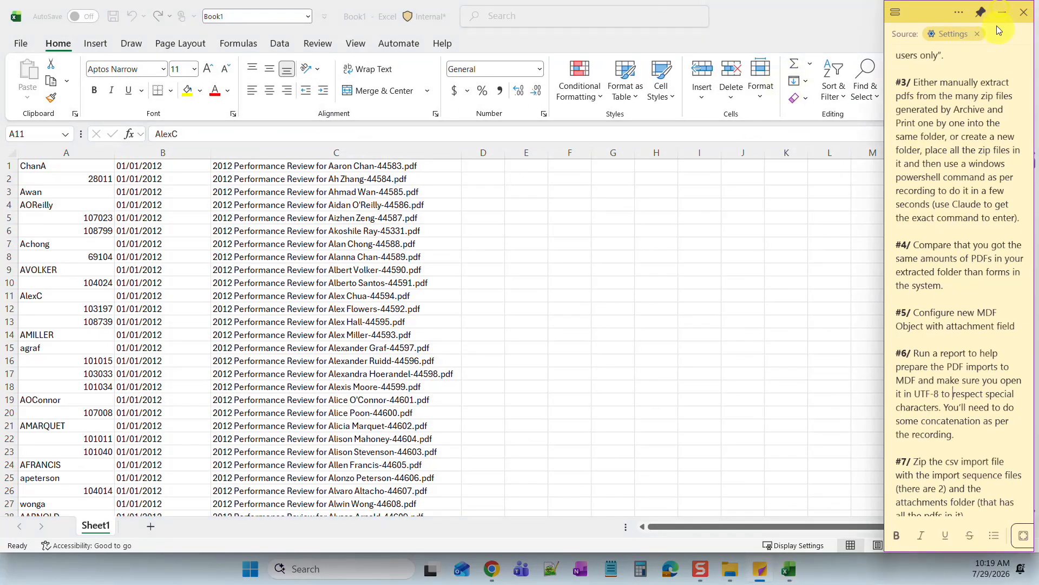
pyautogui.click(851, 15)
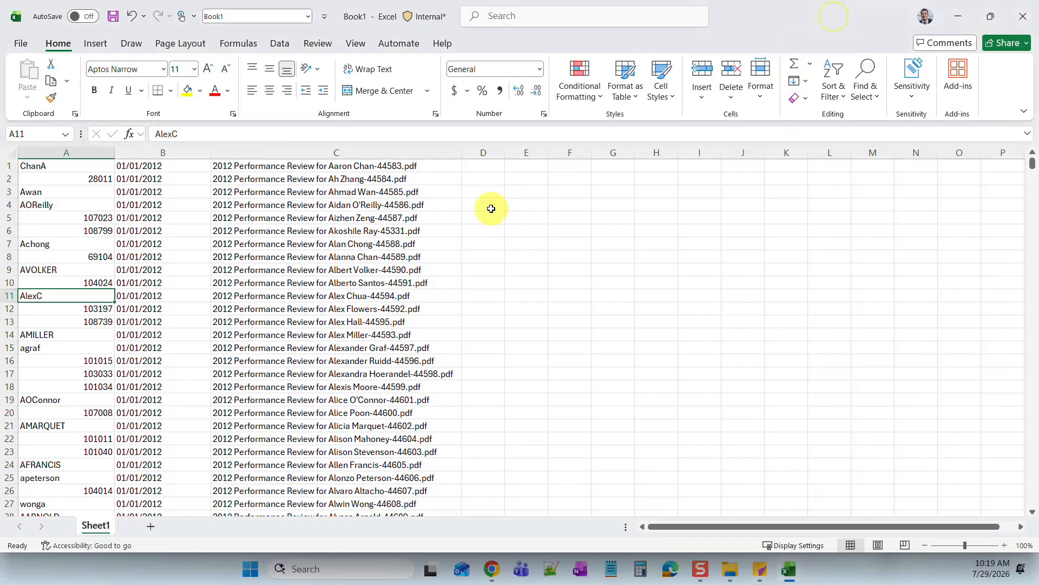
# - Copy the review data range A1:C949 from Book1
pyautogui.moveTo(1032, 162); pyautogui.dragTo(1021, 506)
pyautogui.moveTo(365, 496); pyautogui.dragTo(42, 494)
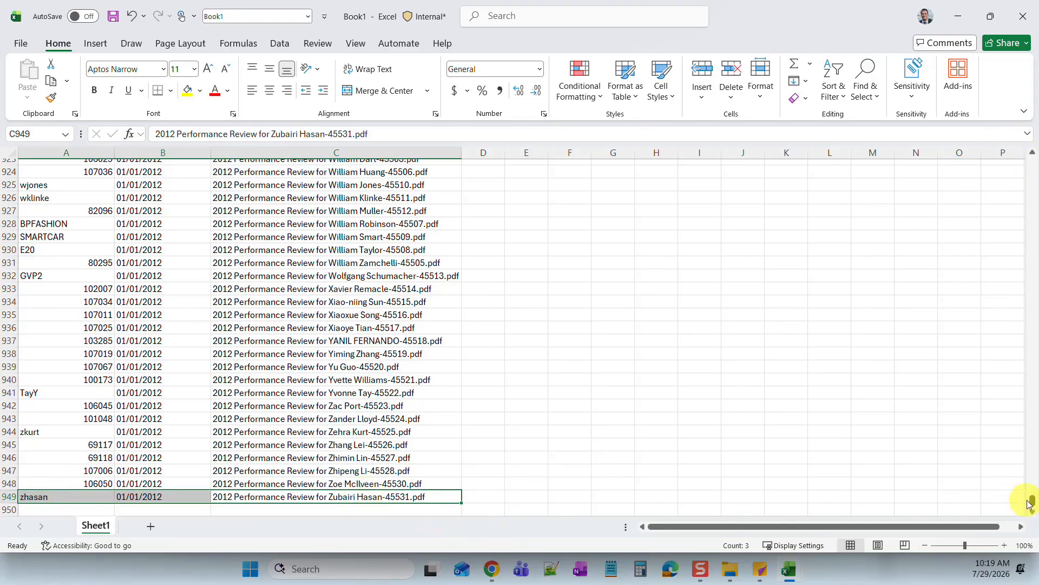
pyautogui.moveTo(1033, 500); pyautogui.dragTo(1035, 154)
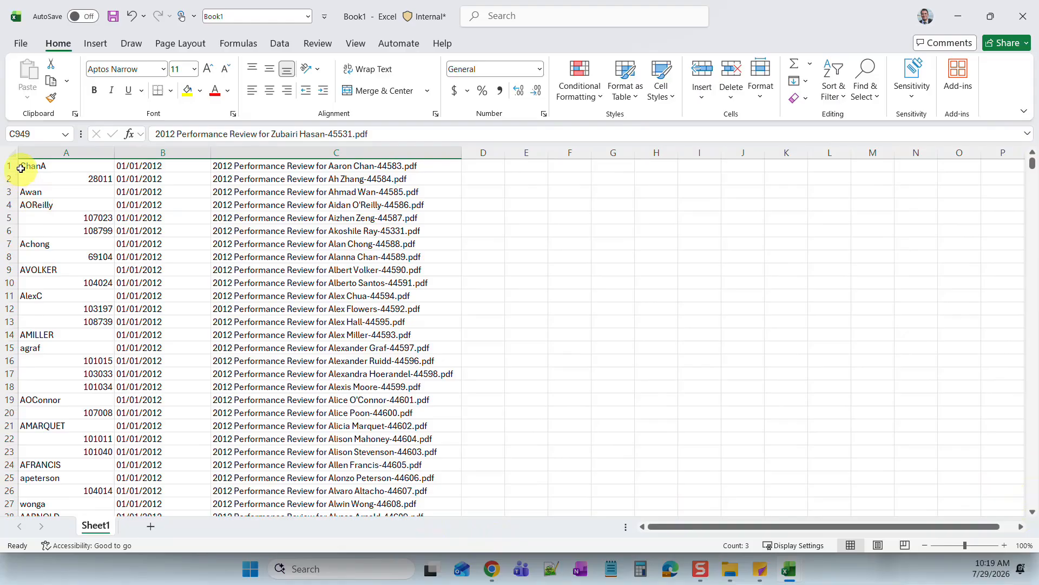
pyautogui.keyDown('shift'); pyautogui.click(47, 166); pyautogui.keyUp('shift')
pyautogui.rightClick(48, 166)
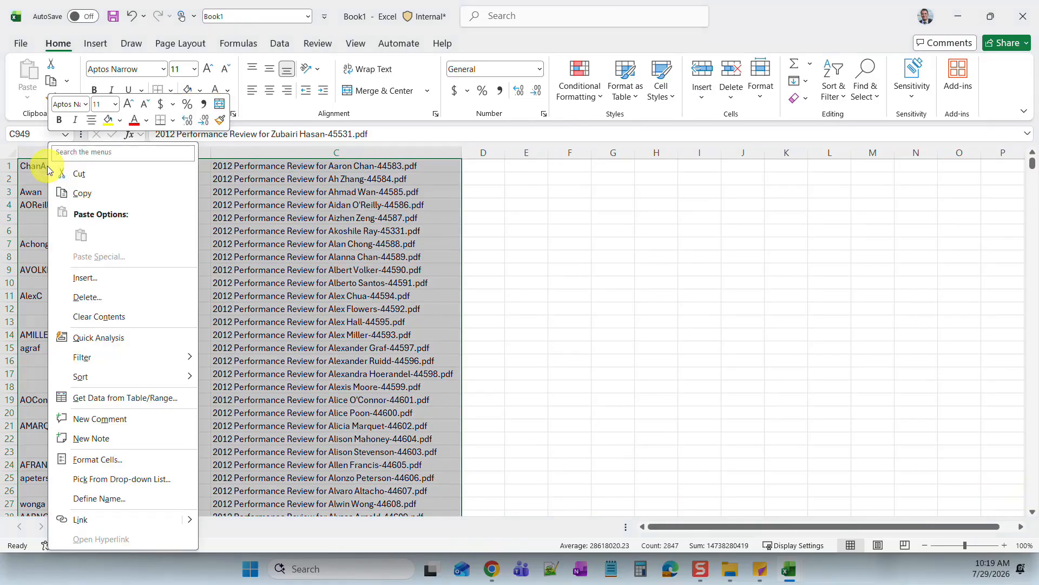
pyautogui.click(57, 191)
# - Paste the rows at B3 of the Archives of performance reviews workbook and save it
pyautogui.moveTo(789, 568)
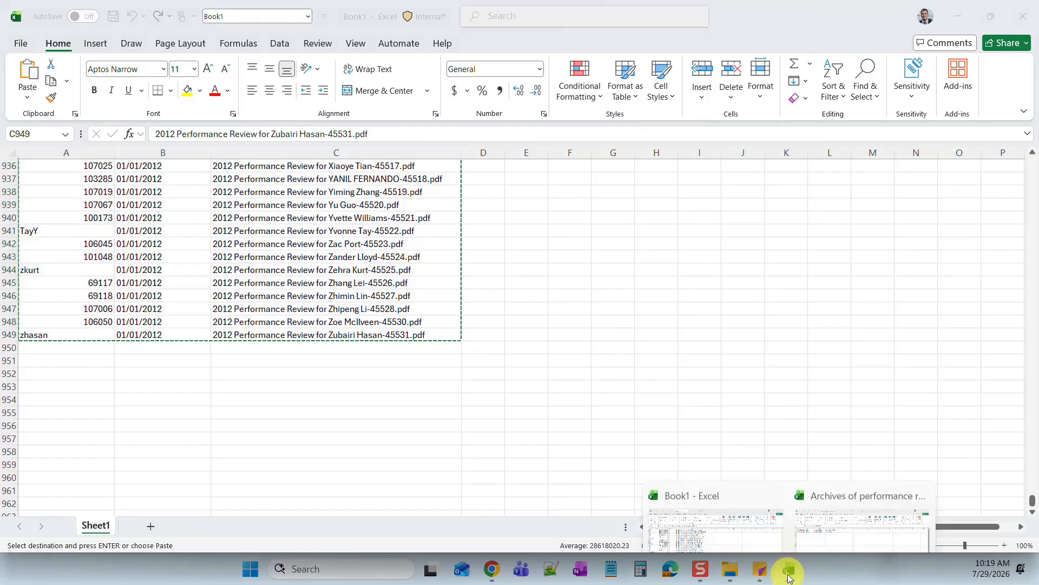
pyautogui.click(833, 481)
pyautogui.rightClick(84, 190)
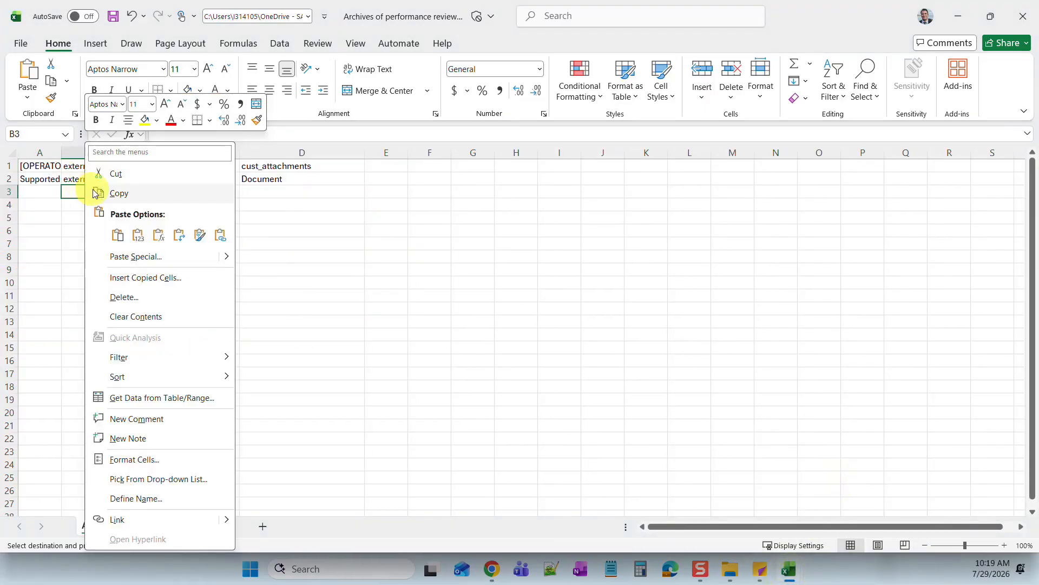
pyautogui.click(119, 235)
pyautogui.click(118, 241)
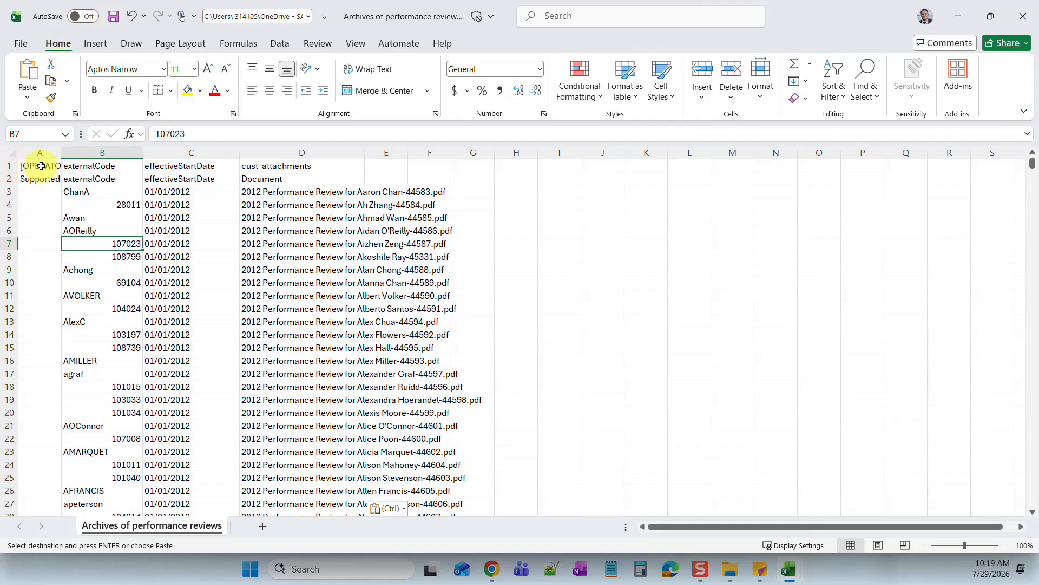
pyautogui.click(114, 19)
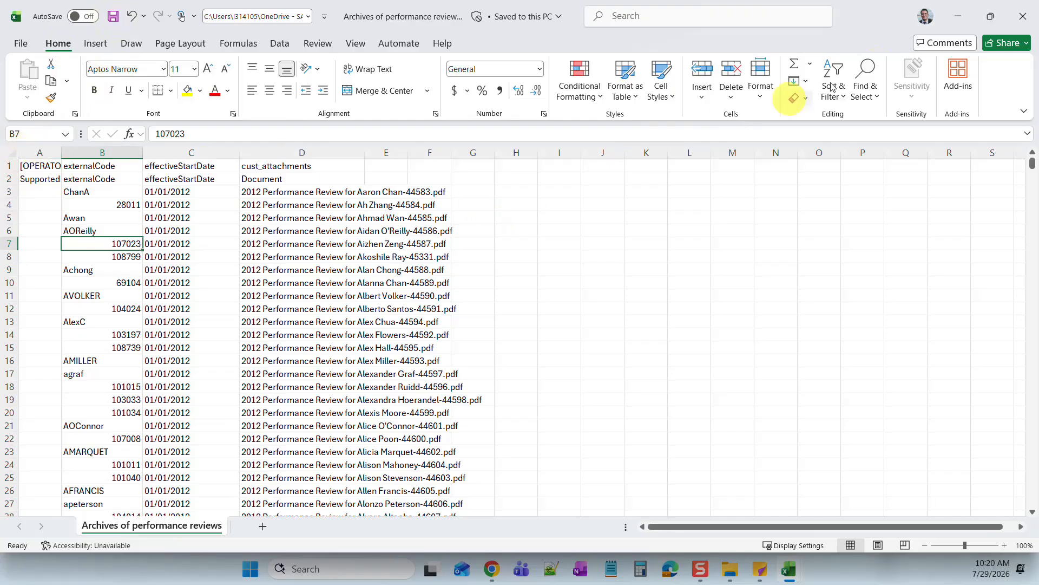
# - Close the Archives workbook and Book1, saving Book1 over the existing Book1.xlsx
pyautogui.click(1017, 18)
pyautogui.click(1020, 17)
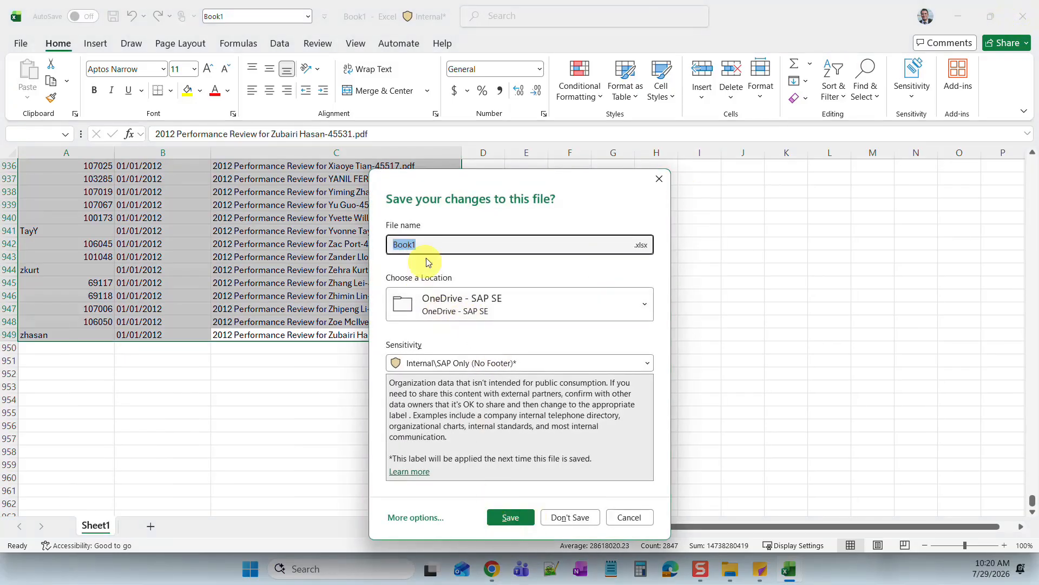
pyautogui.click(504, 520)
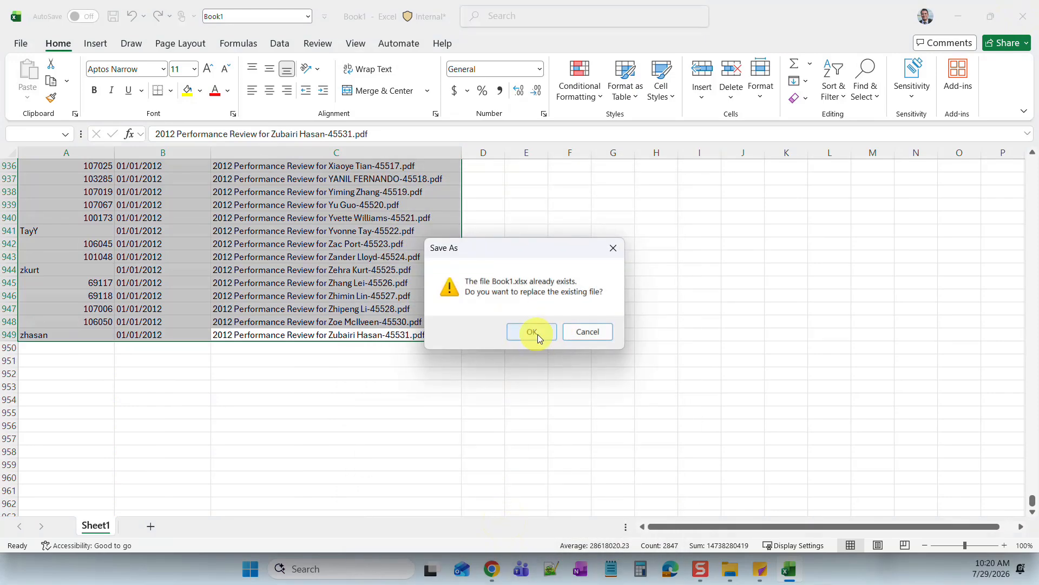
pyautogui.click(536, 333)
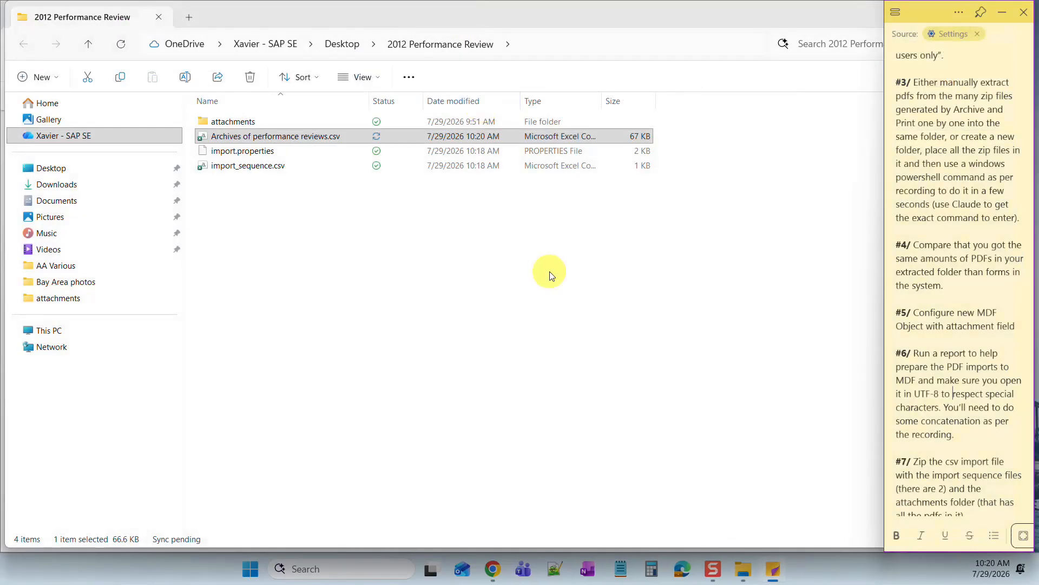
pyautogui.click(249, 216)
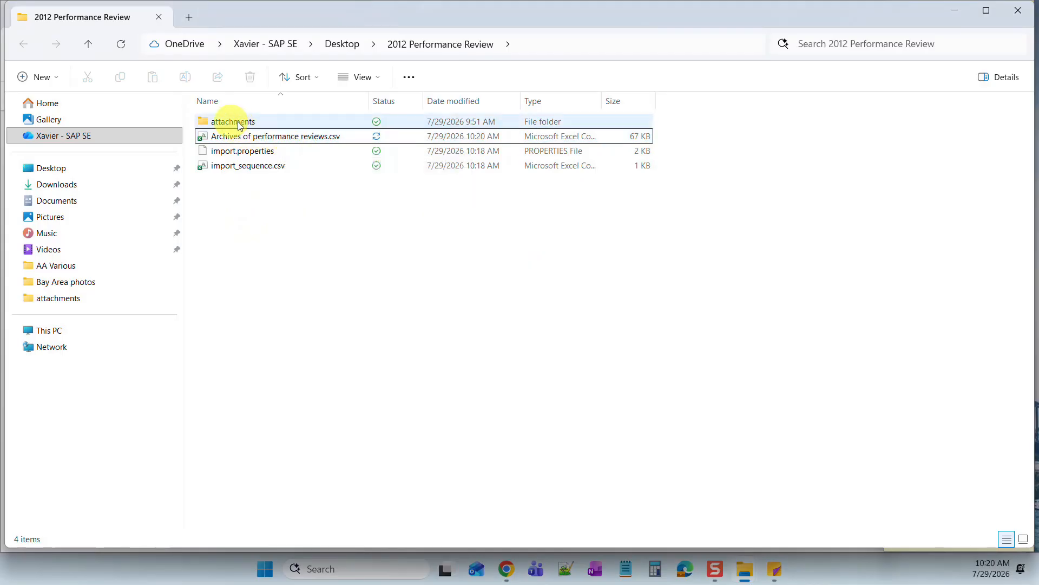
# - Select and copy all 950 review PDFs in Desktop > zips > merged
pyautogui.click(63, 173)
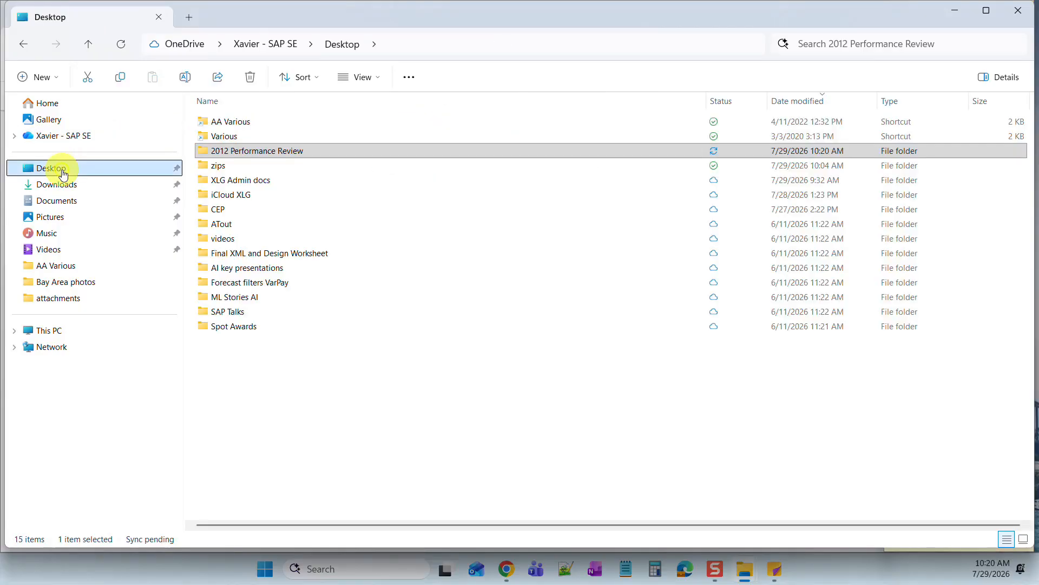
pyautogui.doubleClick(222, 164)
pyautogui.doubleClick(226, 123)
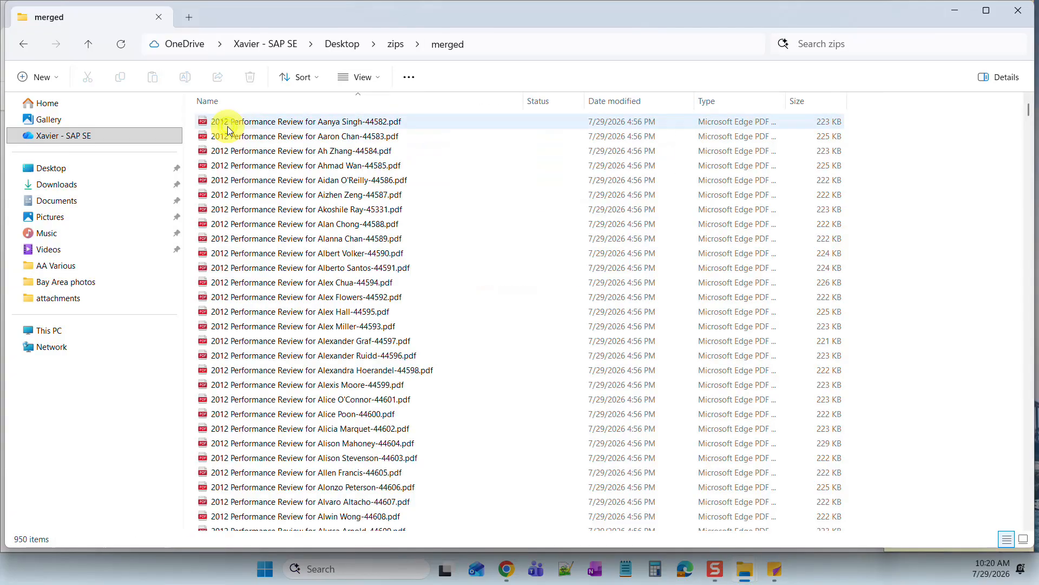
pyautogui.click(232, 126)
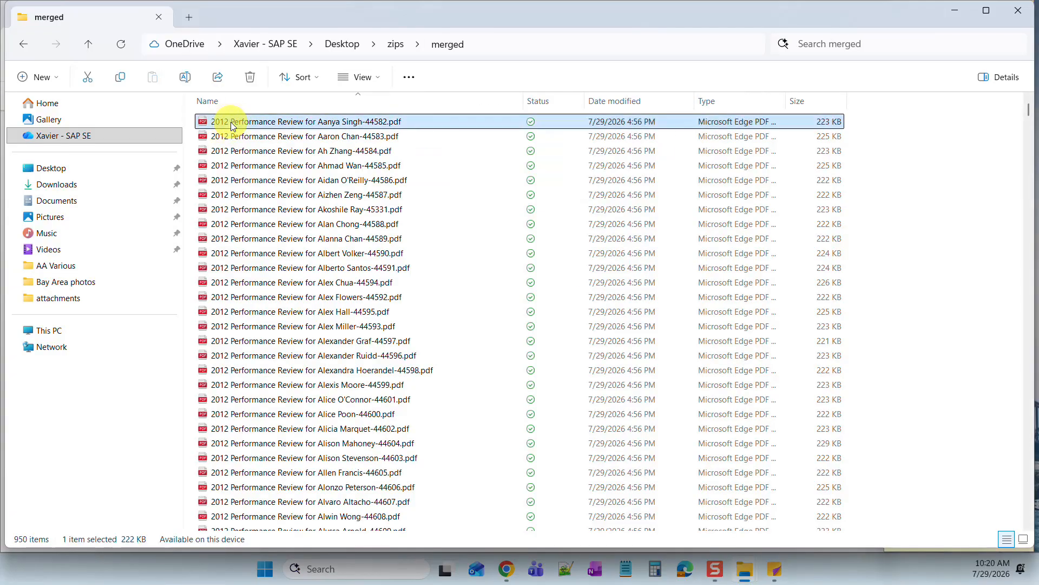
pyautogui.hotkey('ctrl', 'a')
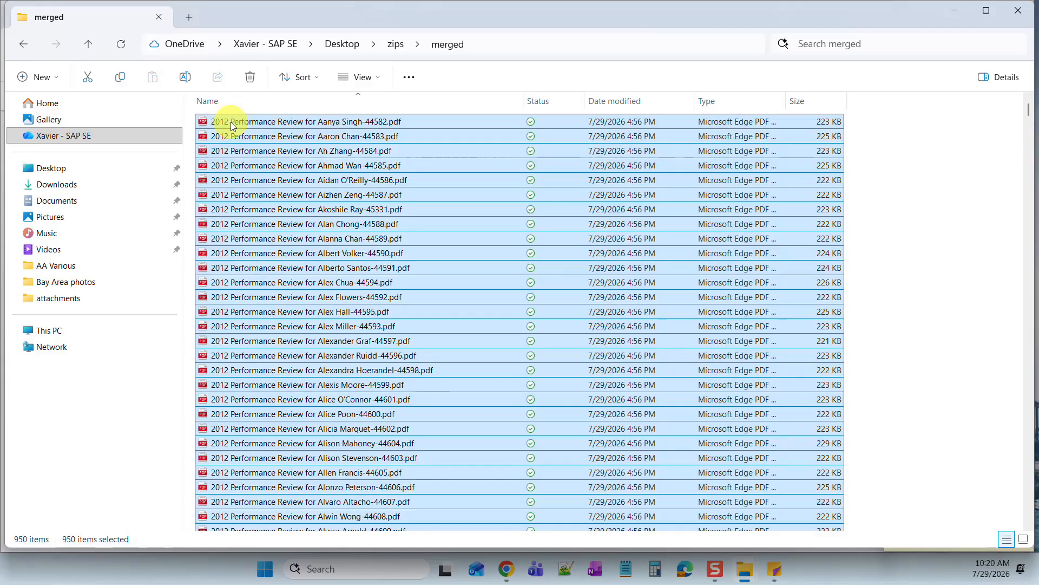
pyautogui.rightClick(305, 163)
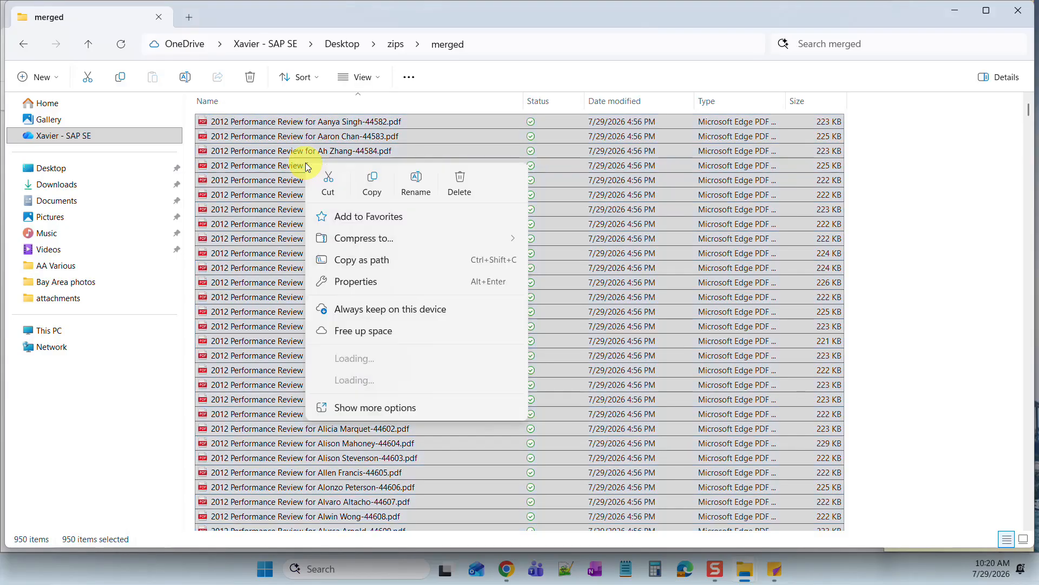
pyautogui.click(366, 181)
# - Paste the 950 PDFs into the attachments folder of 2012 Performance Review
pyautogui.click(25, 167)
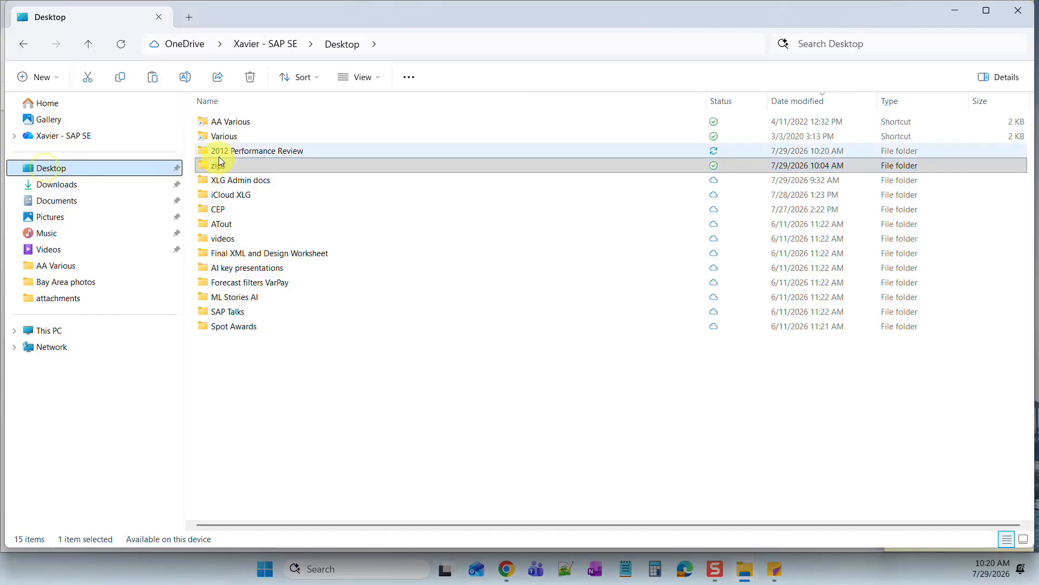
pyautogui.doubleClick(219, 155)
pyautogui.doubleClick(231, 122)
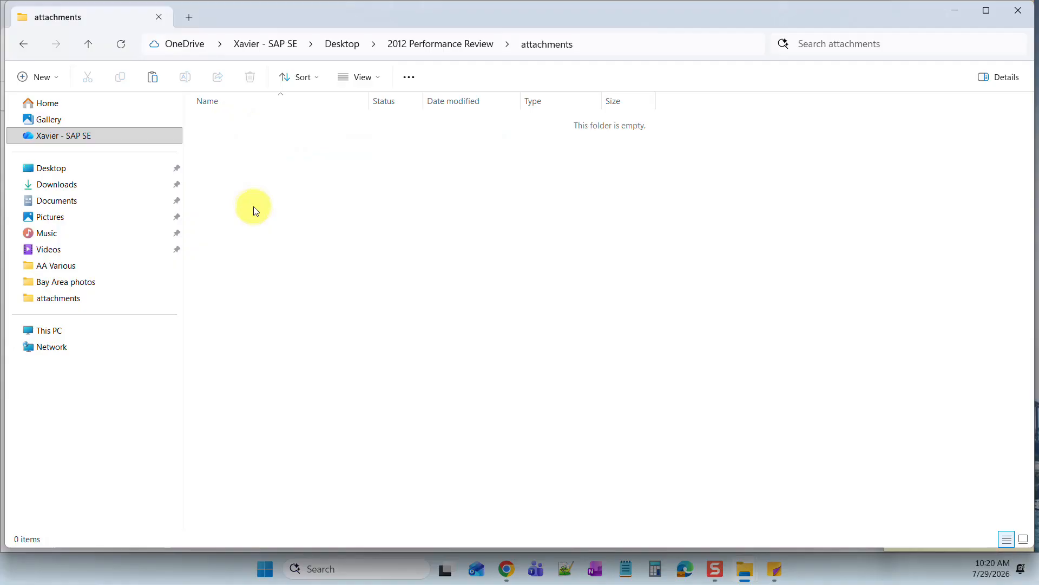
pyautogui.hotkey('ctrl', 'v')
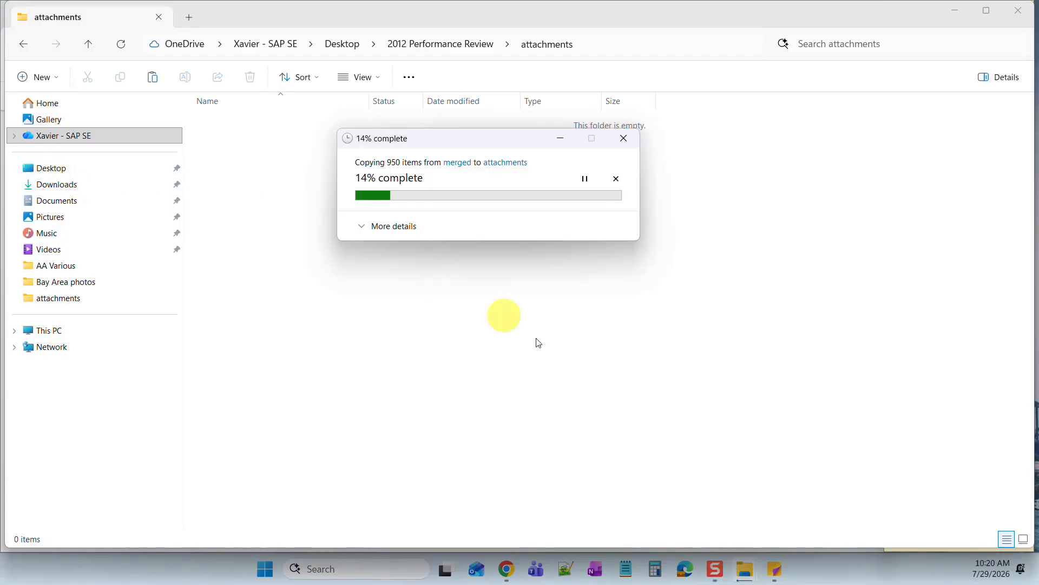
pyautogui.click(776, 571)
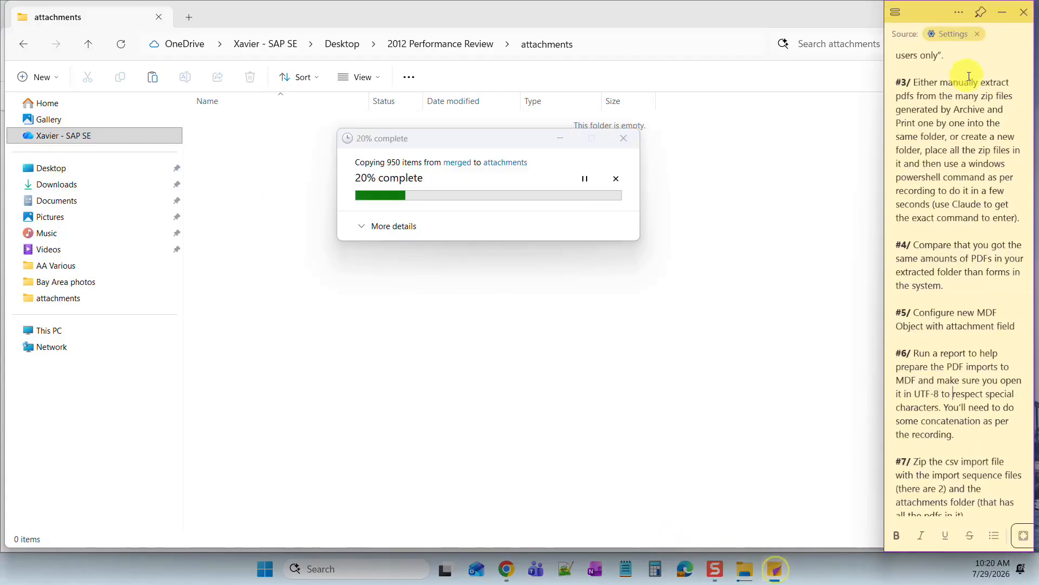
pyautogui.scroll(-1, 954, 392)
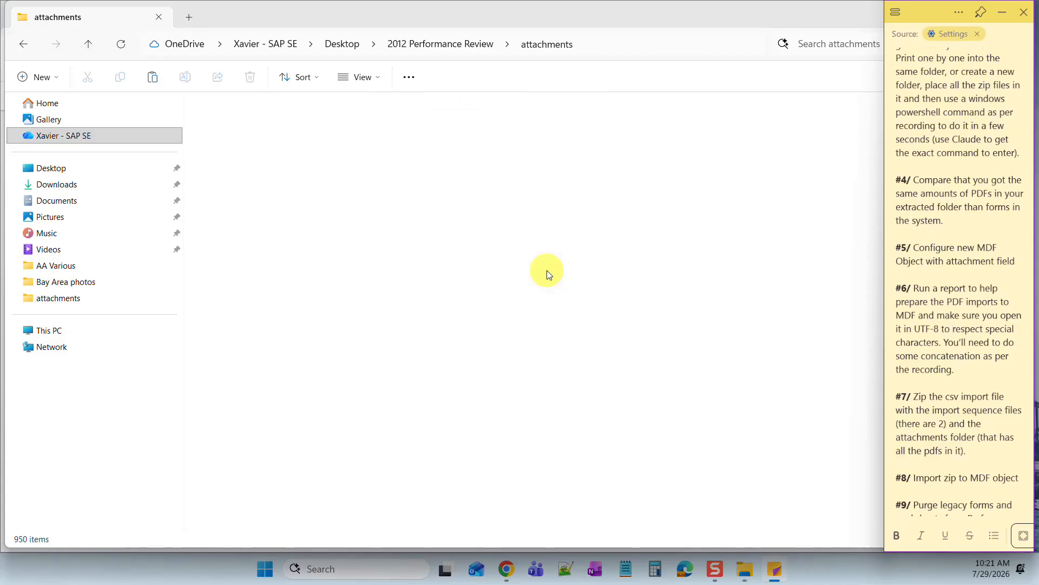
# - Zip the attachments folder and three import files into 'Archives of performance reviews.zip'
pyautogui.click(52, 167)
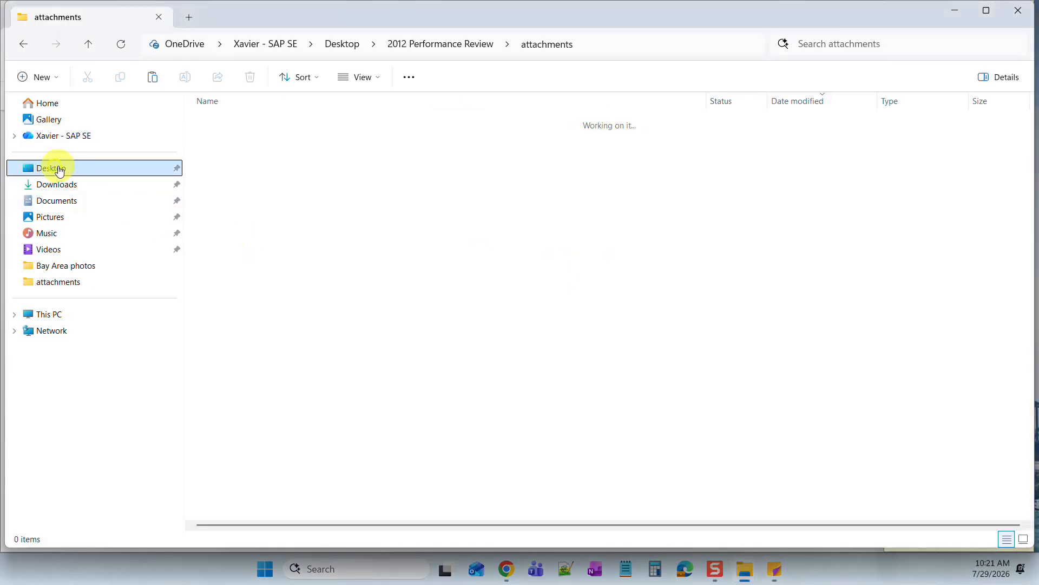
pyautogui.click(278, 155)
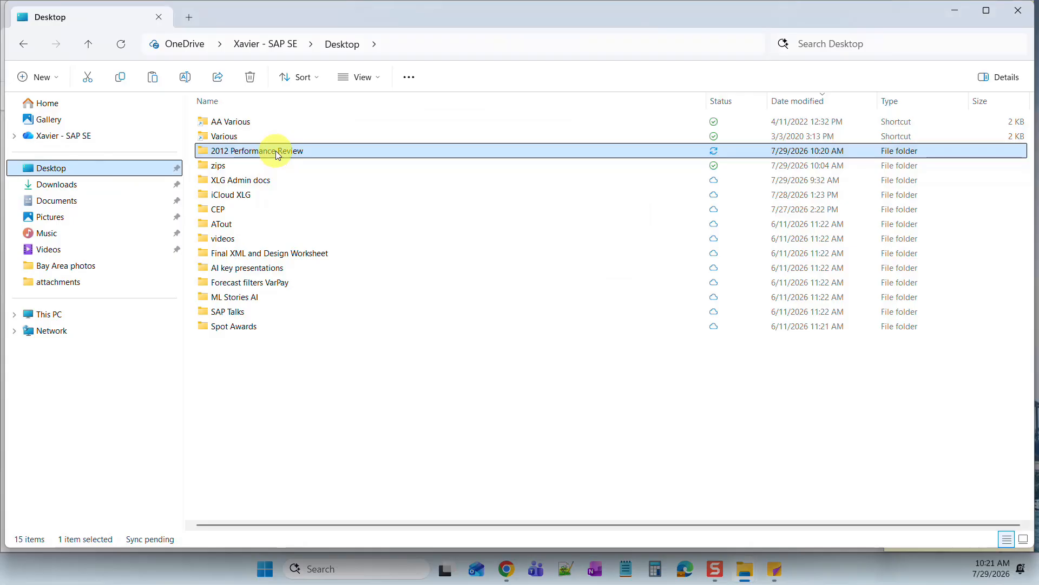
pyautogui.doubleClick(275, 150)
pyautogui.moveTo(277, 198); pyautogui.dragTo(233, 124)
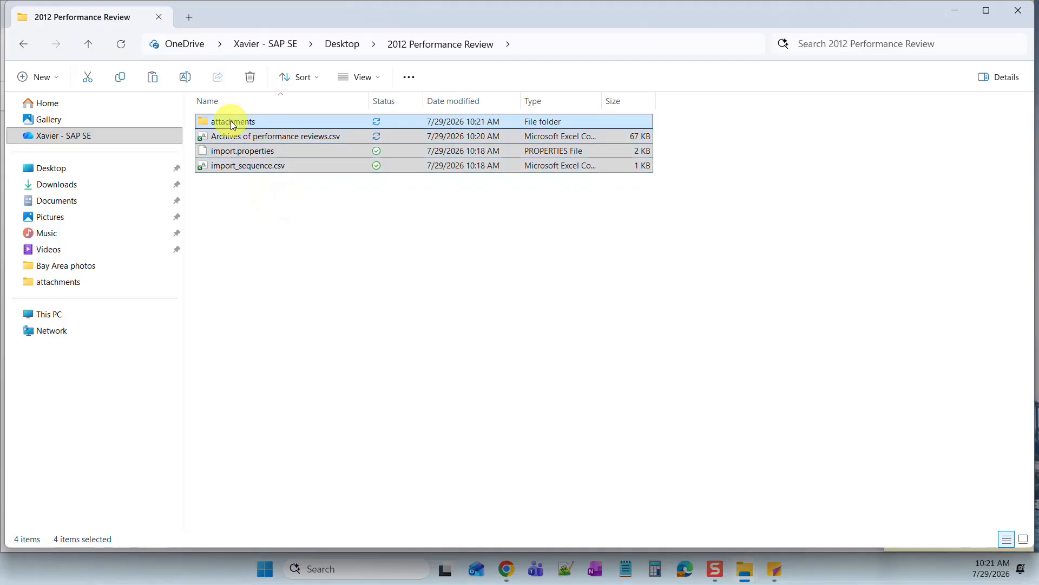
pyautogui.rightClick(232, 124)
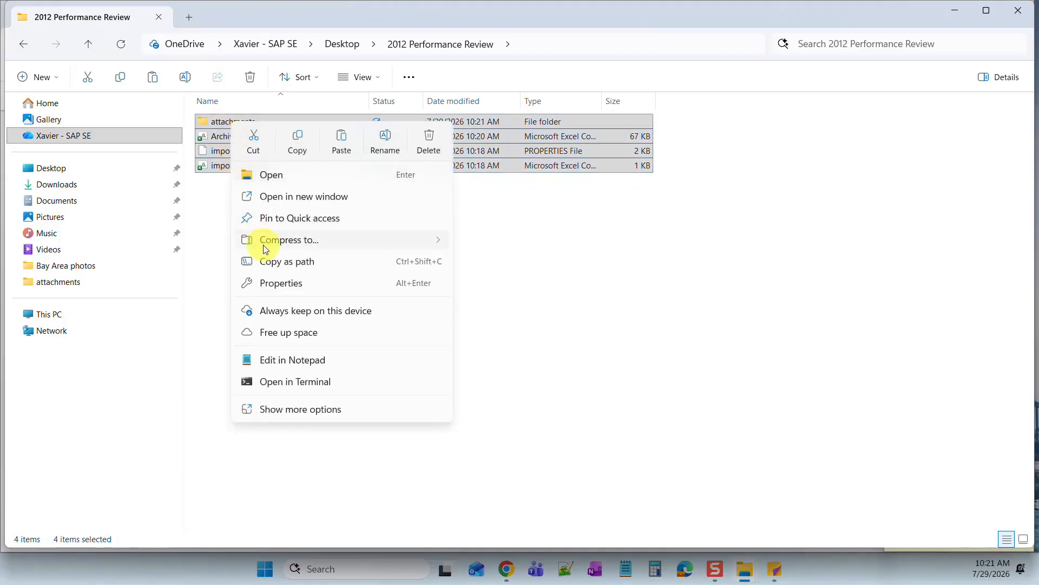
pyautogui.moveTo(302, 239)
pyautogui.click(468, 242)
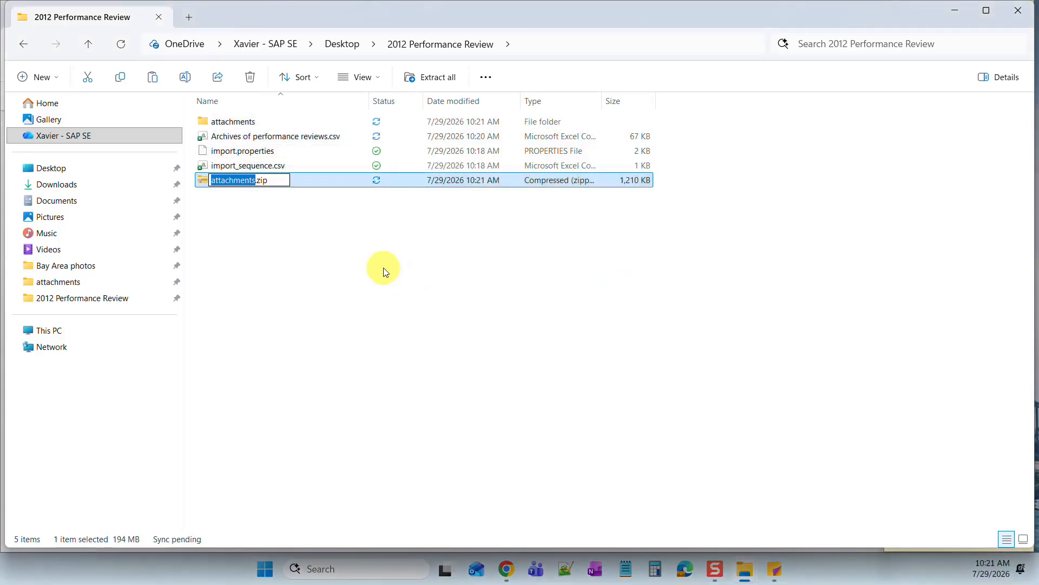
pyautogui.write('Archives of performance review')
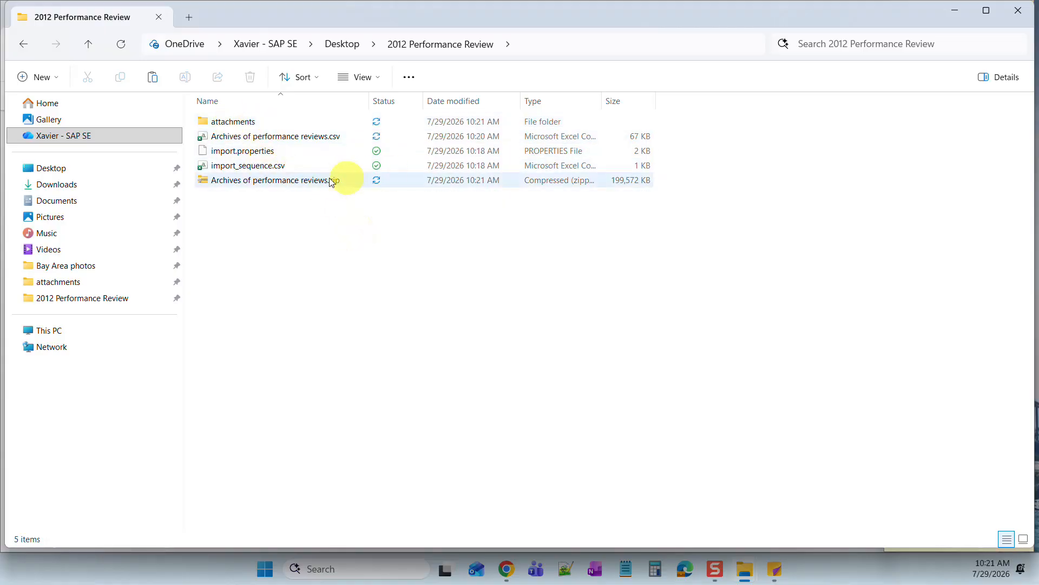
pyautogui.moveTo(346, 181)
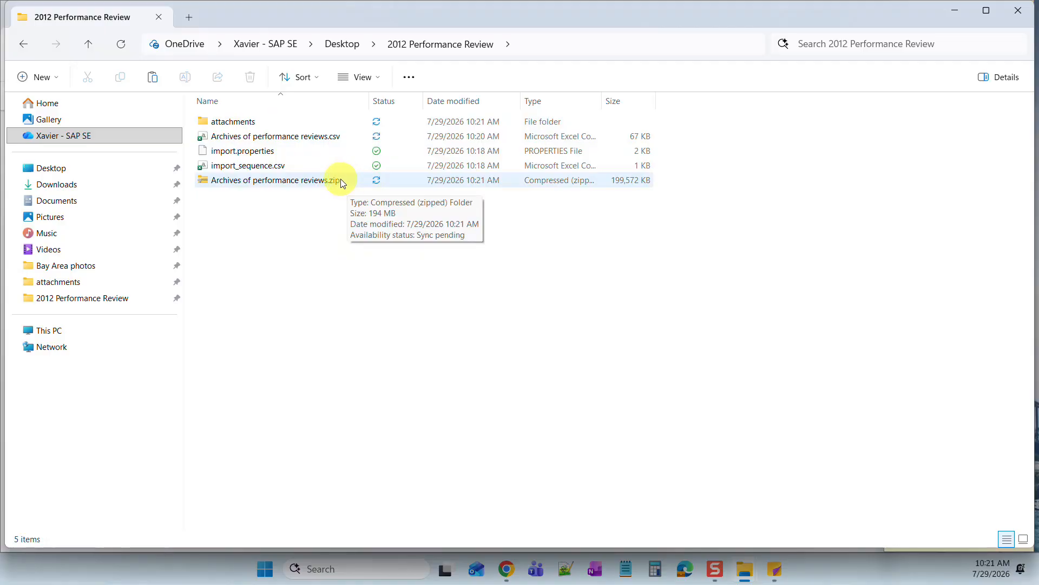
pyautogui.click(352, 250)
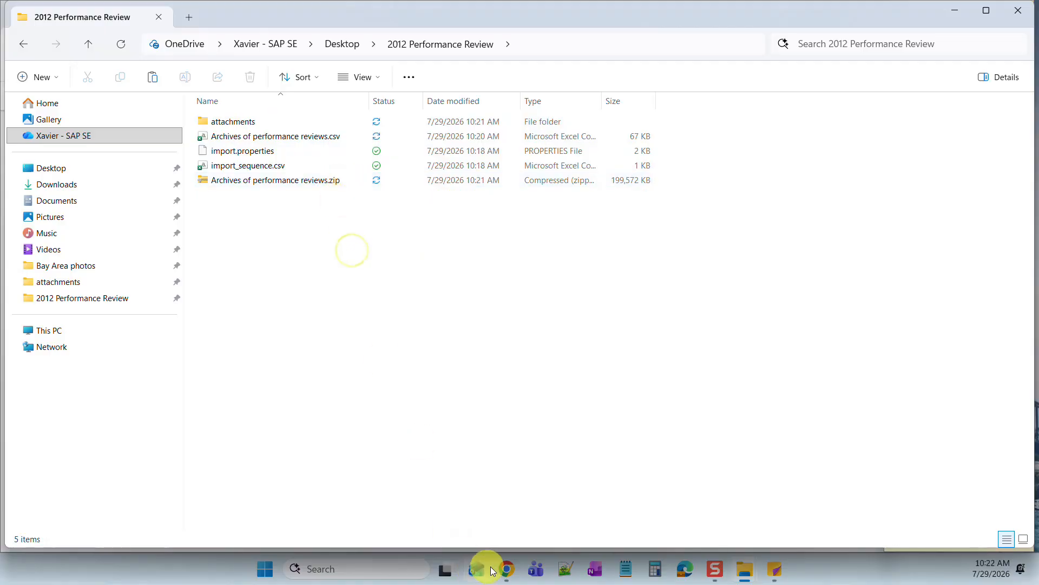
# - Switch Import and Export Data to Import Data for the Archives of performance reviews object
pyautogui.click(774, 569)
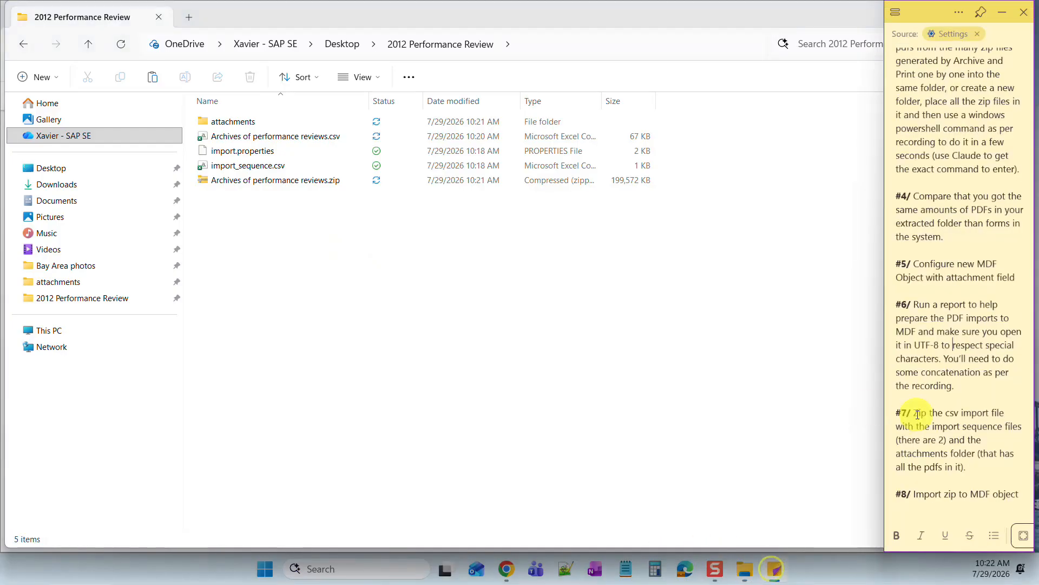
pyautogui.scroll(-1, 923, 415)
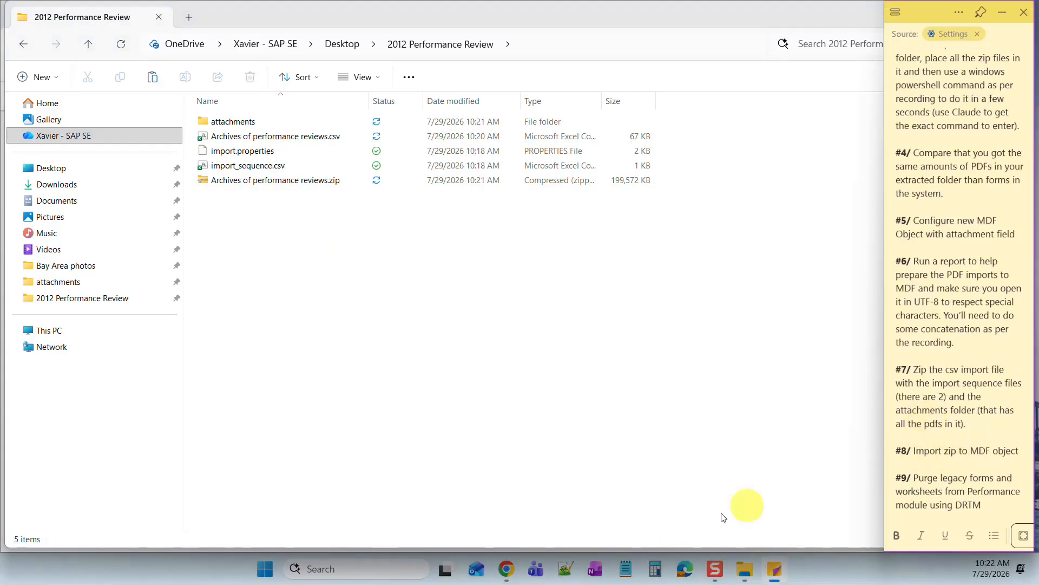
pyautogui.click(507, 569)
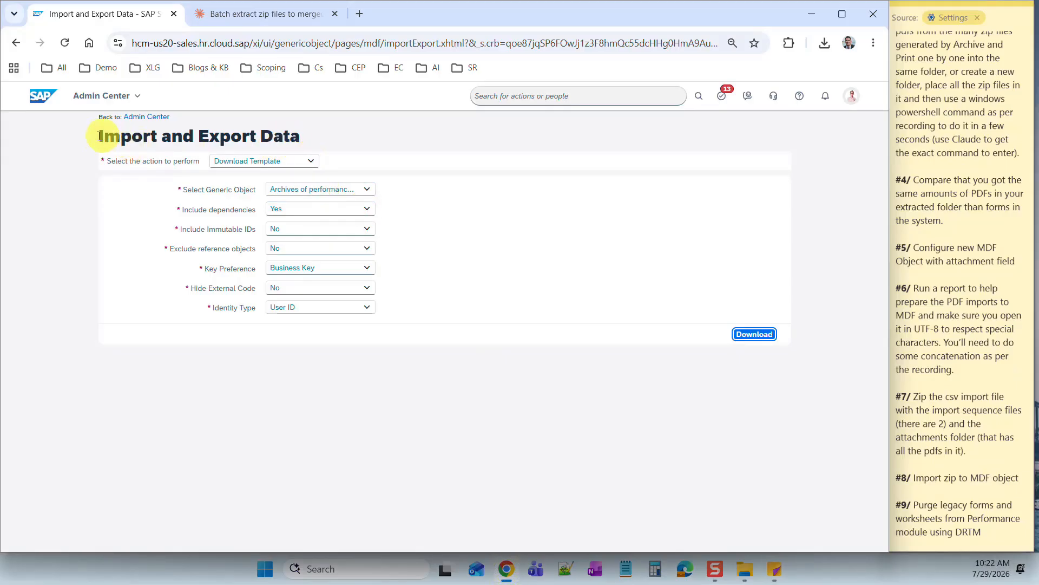
pyautogui.moveTo(96, 138); pyautogui.dragTo(318, 157)
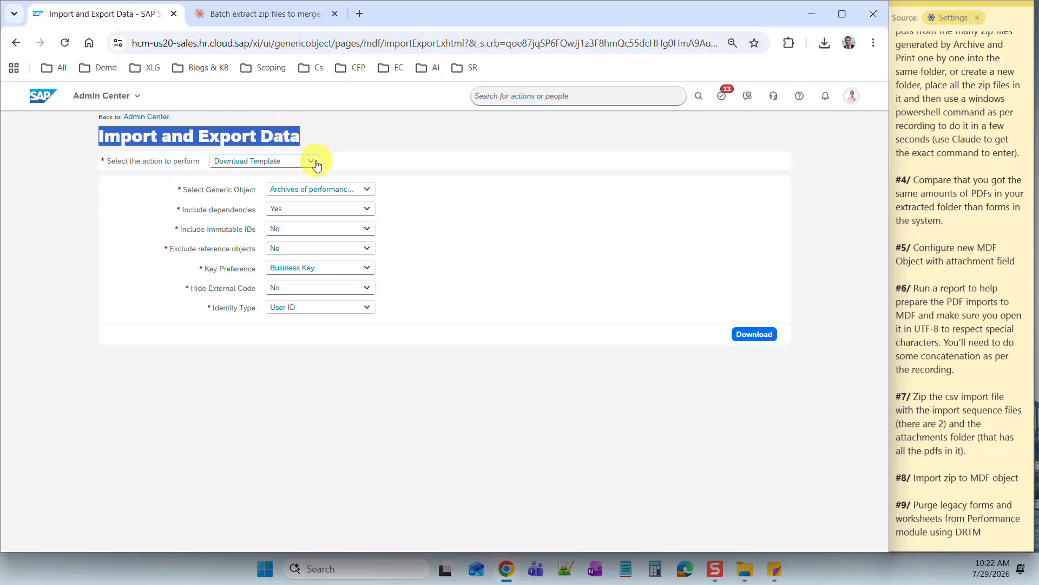
pyautogui.click(318, 158)
pyautogui.click(250, 198)
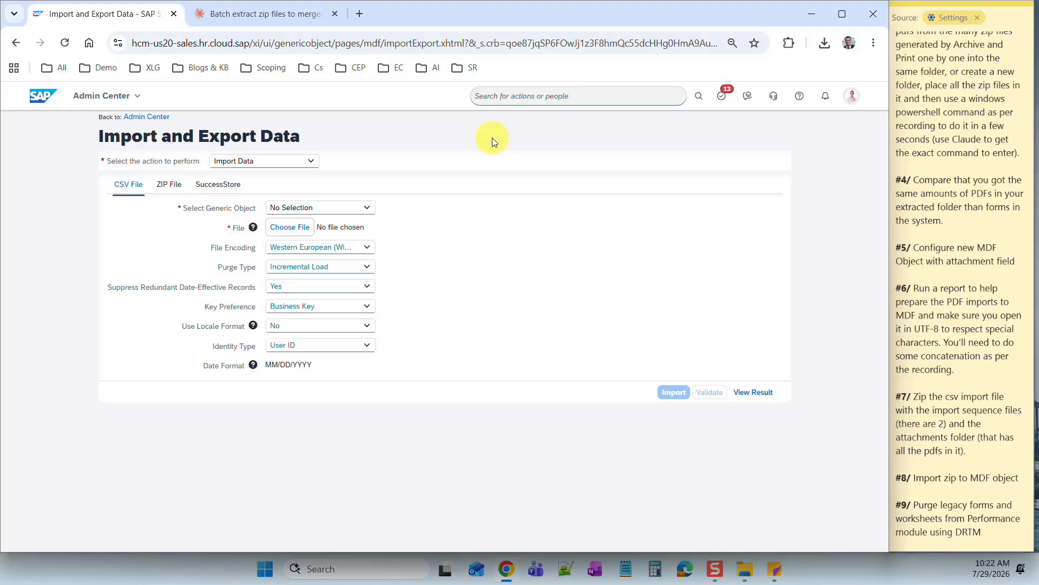
pyautogui.click(310, 208)
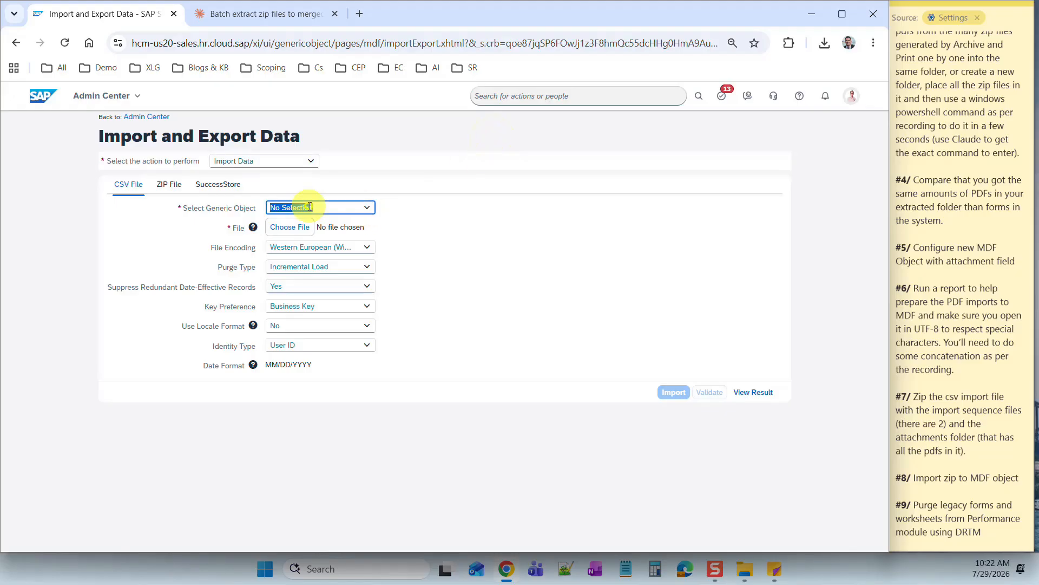
pyautogui.write('Archives')
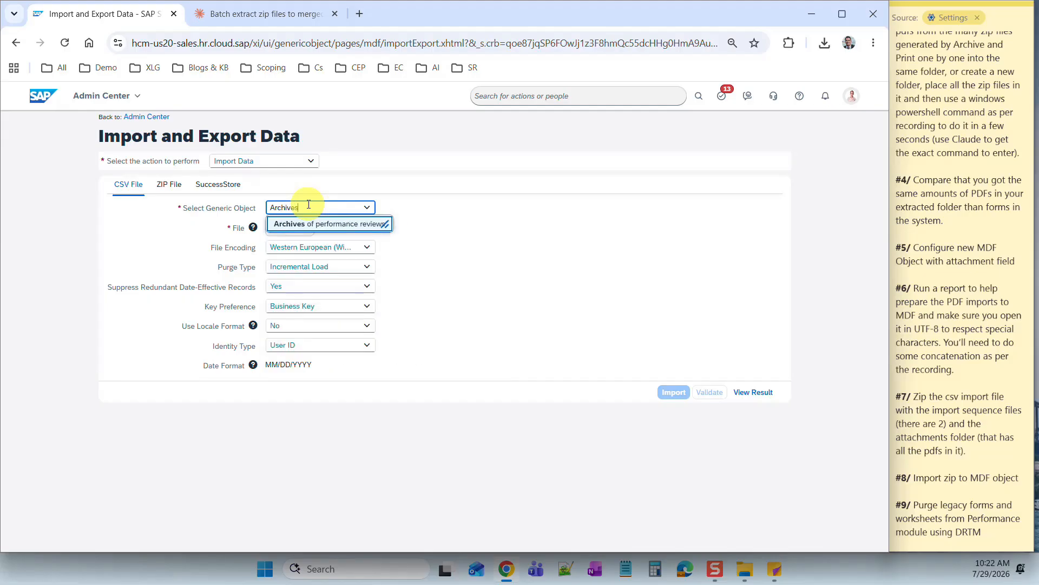
pyautogui.click(313, 222)
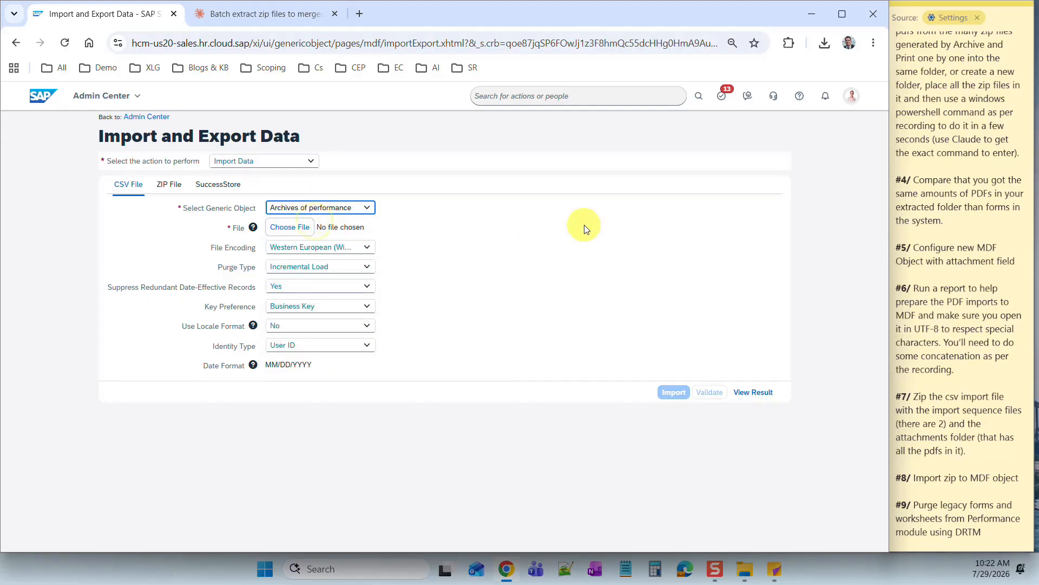
# - Attach 'Archives of performance reviews.zip' from 2012 Performance Review on the ZIP File tab
pyautogui.click(585, 229)
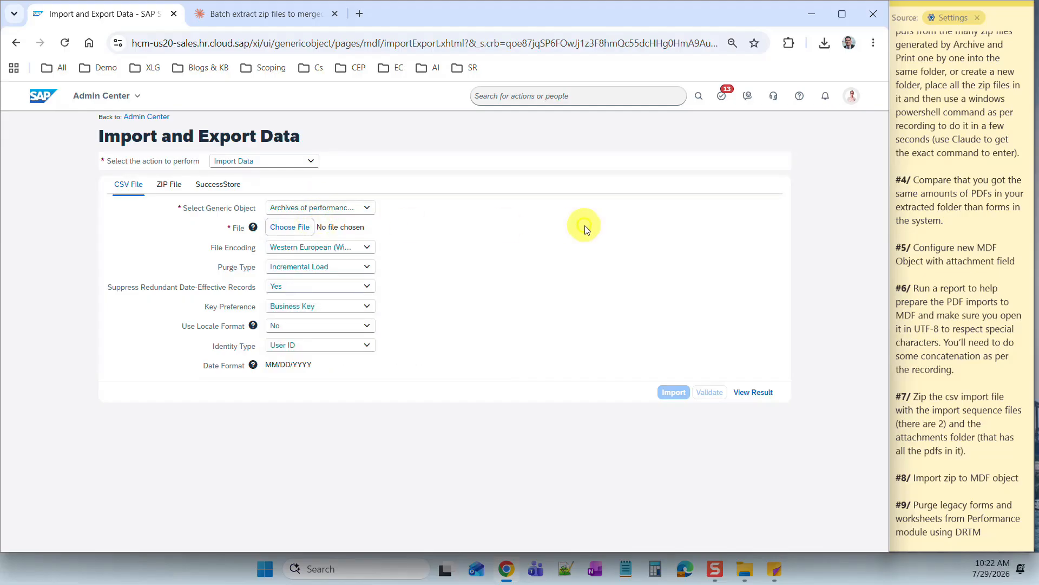
pyautogui.click(282, 230)
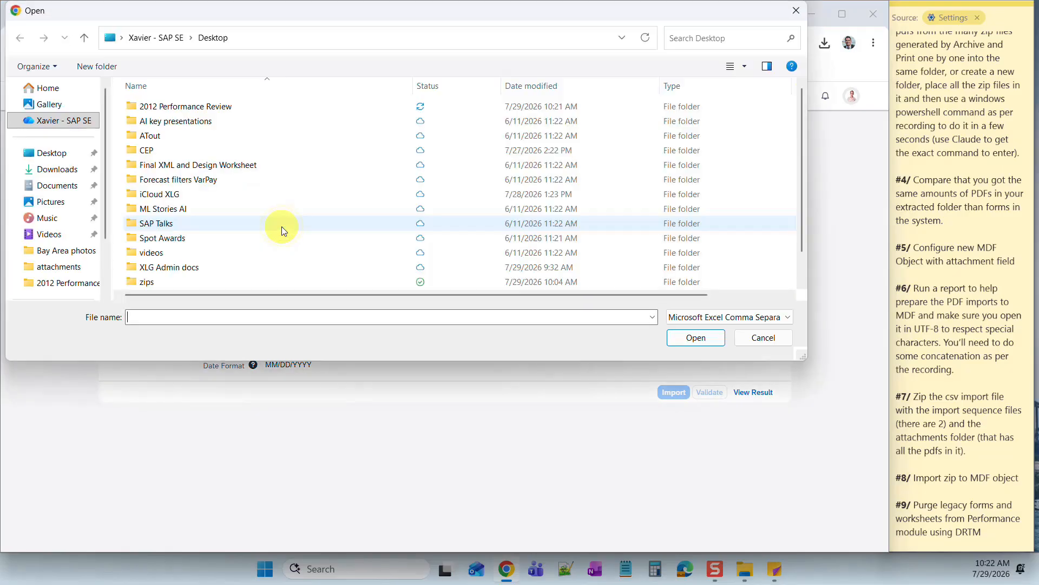
pyautogui.doubleClick(148, 107)
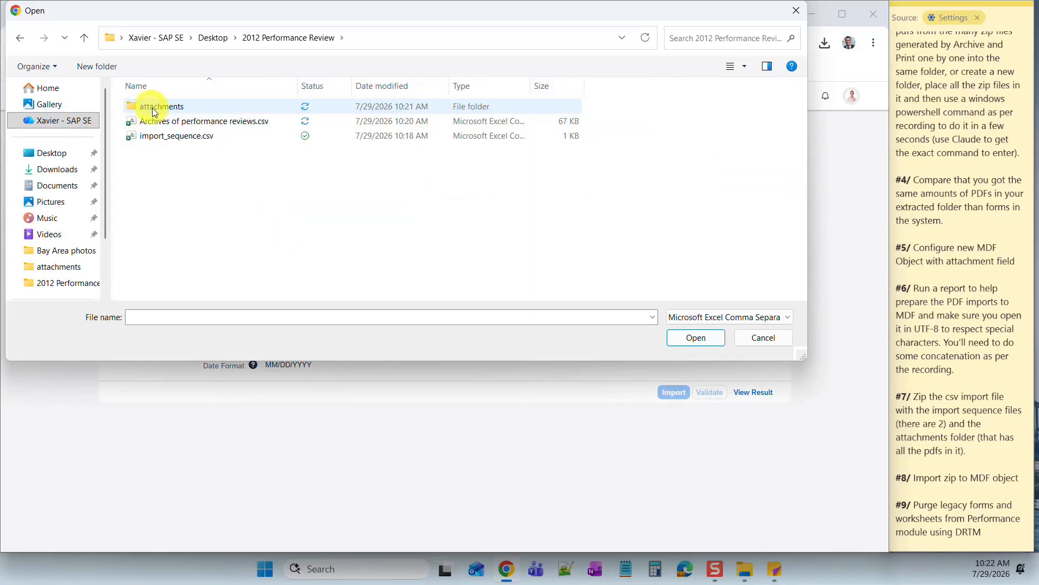
pyautogui.click(796, 10)
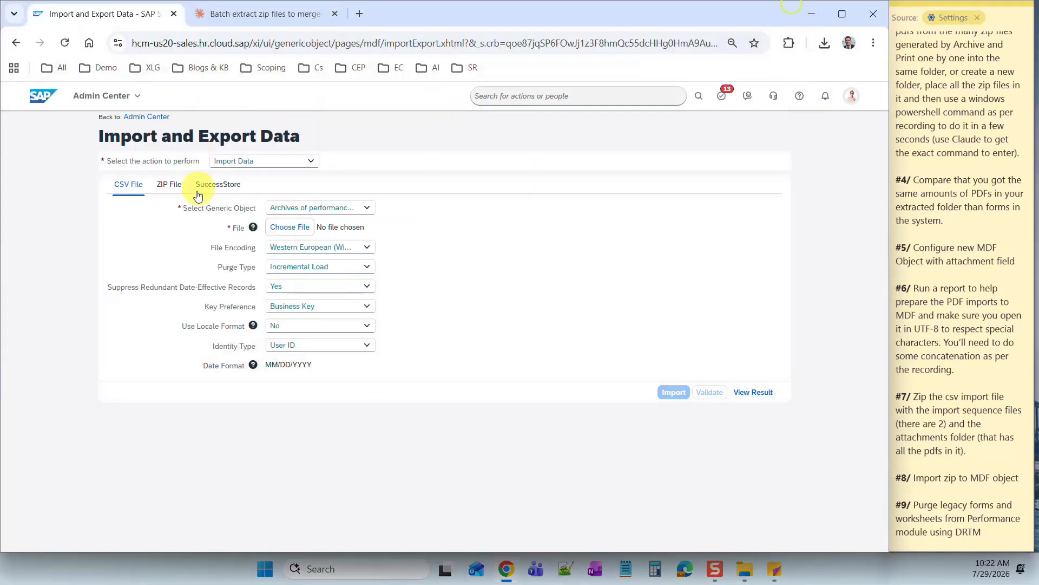
pyautogui.click(169, 186)
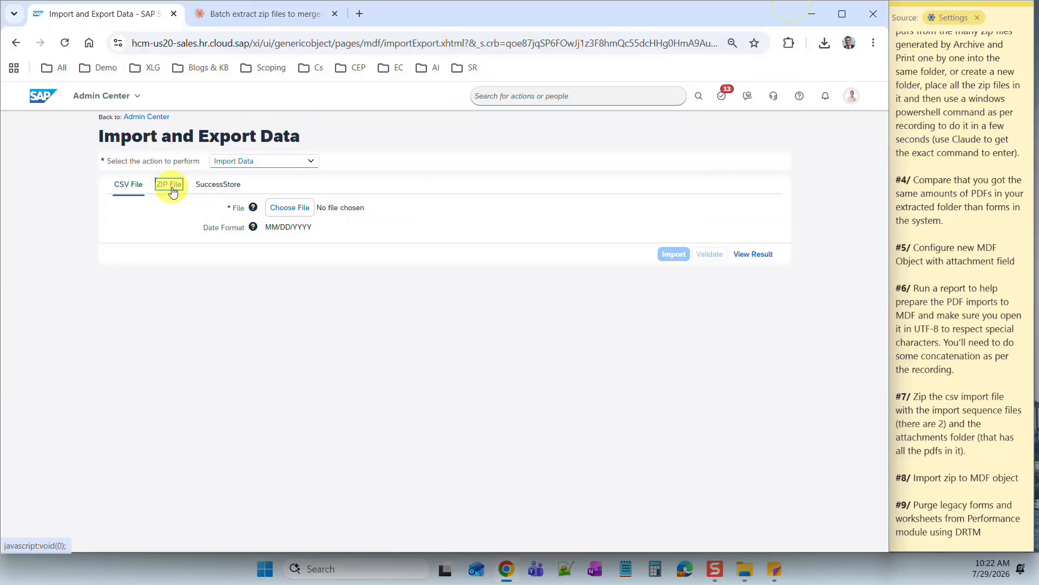
pyautogui.click(294, 207)
pyautogui.doubleClick(198, 108)
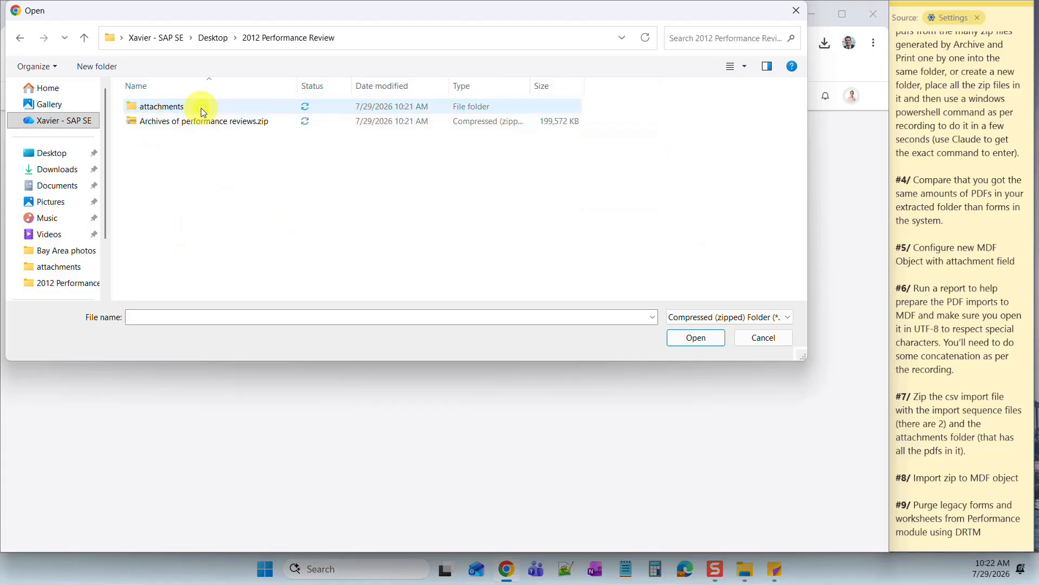
pyautogui.click(176, 123)
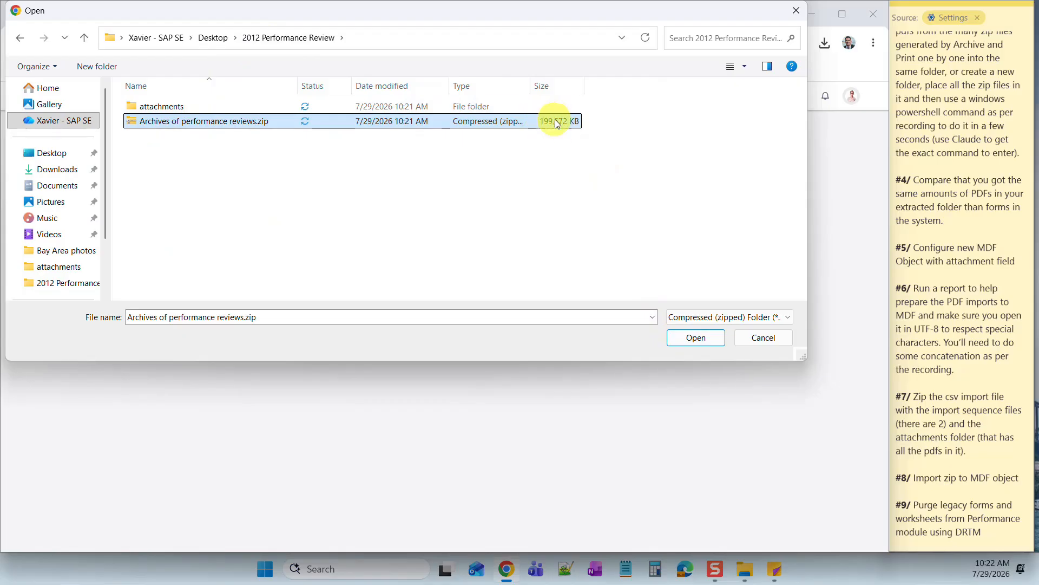
pyautogui.click(698, 338)
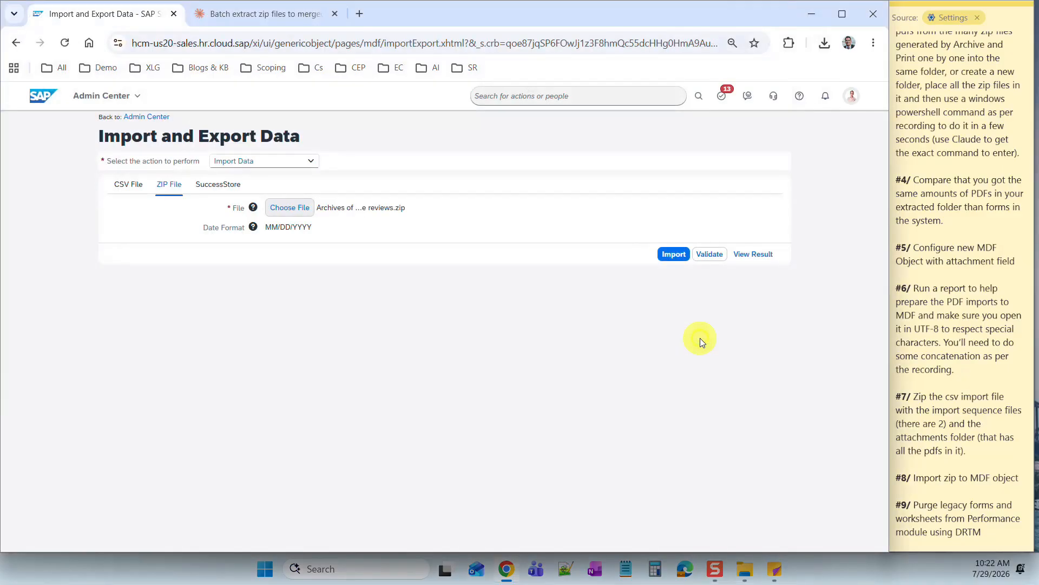
# - Submit the ZIP import of Archives of performance reviews.zip
pyautogui.click(676, 255)
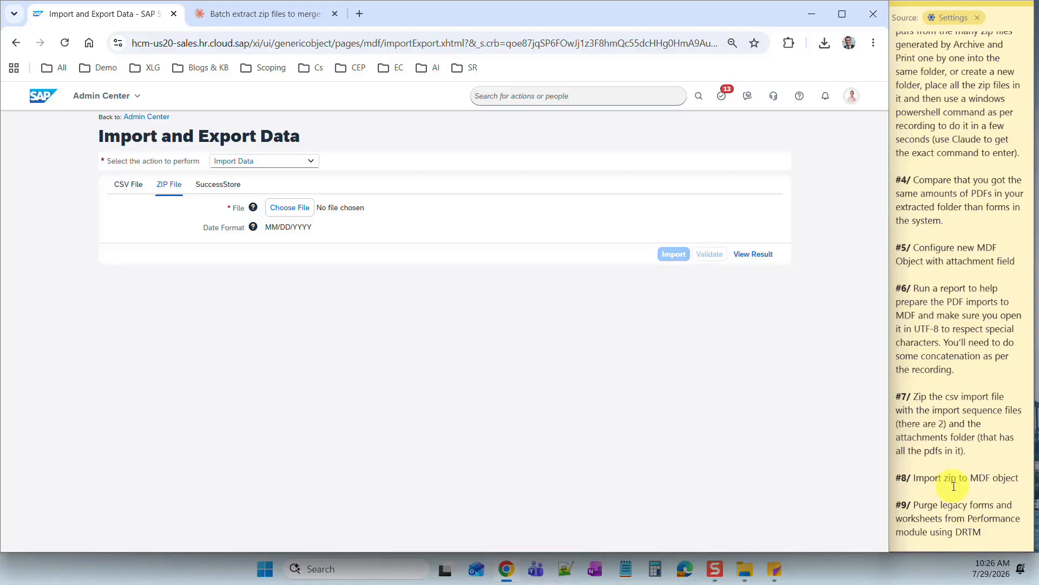
# - Open the import job status in Scheduled Job Manager and refresh the job list repeatedly
pyautogui.click(752, 254)
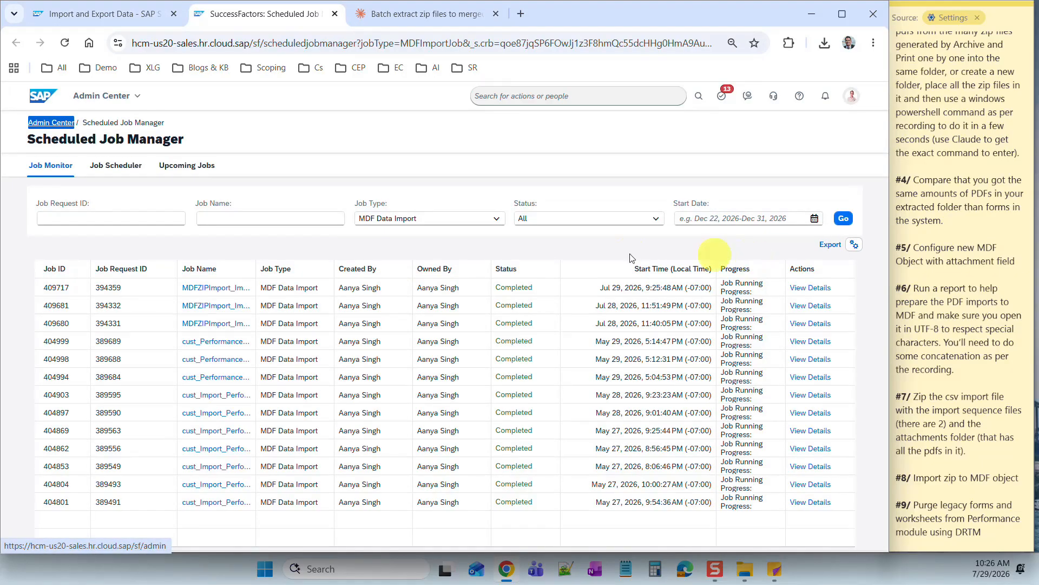
pyautogui.click(843, 219)
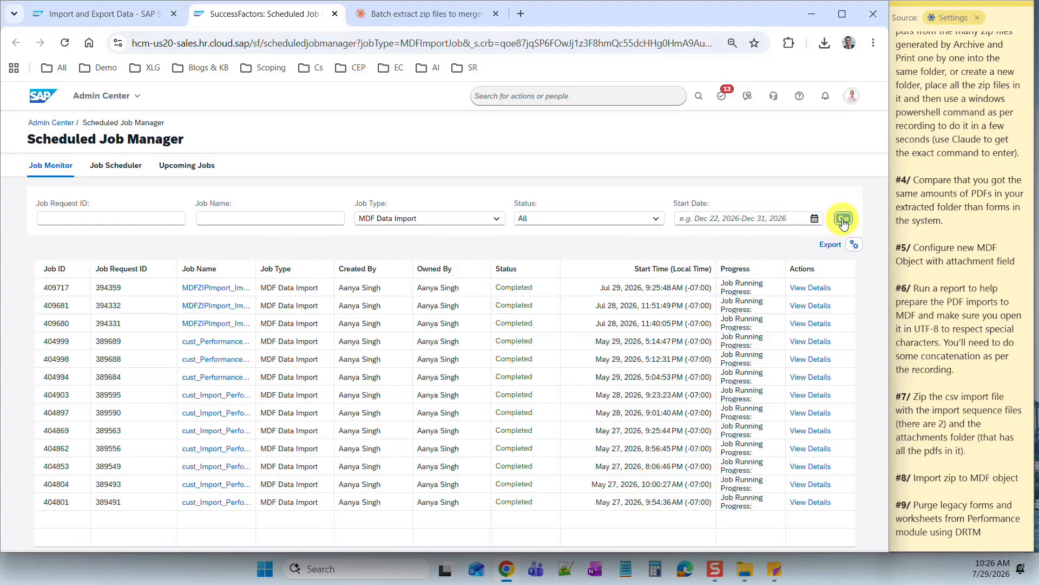
pyautogui.click(843, 220)
pyautogui.click(845, 223)
pyautogui.click(844, 223)
pyautogui.click(844, 223)
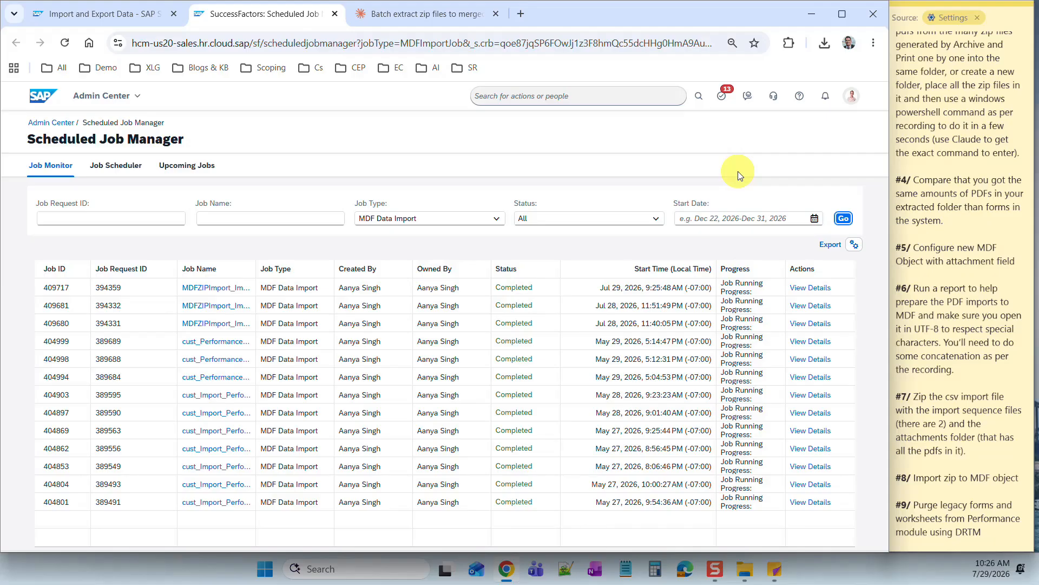
pyautogui.click(844, 219)
pyautogui.click(845, 217)
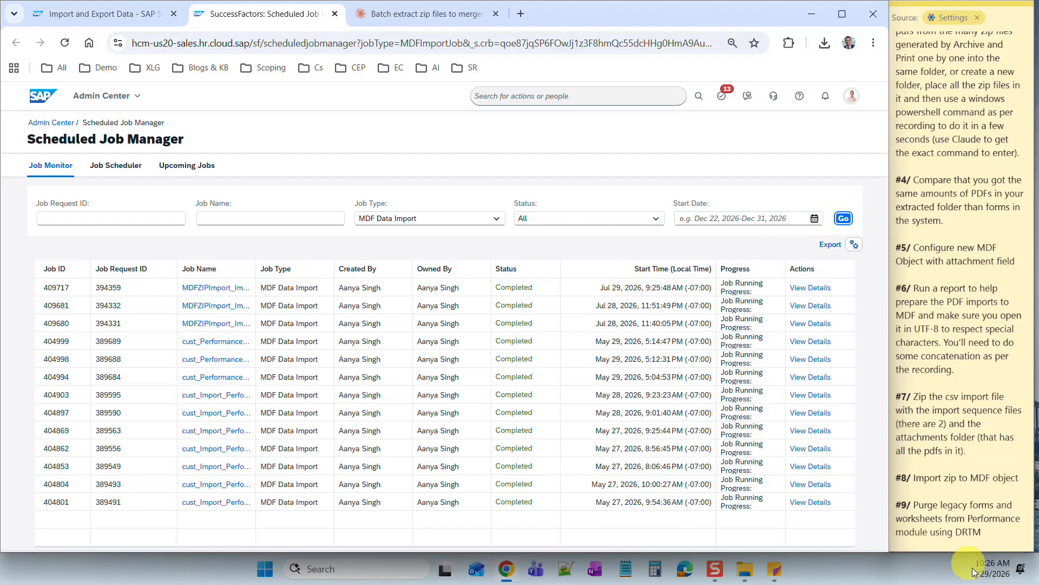
pyautogui.click(843, 218)
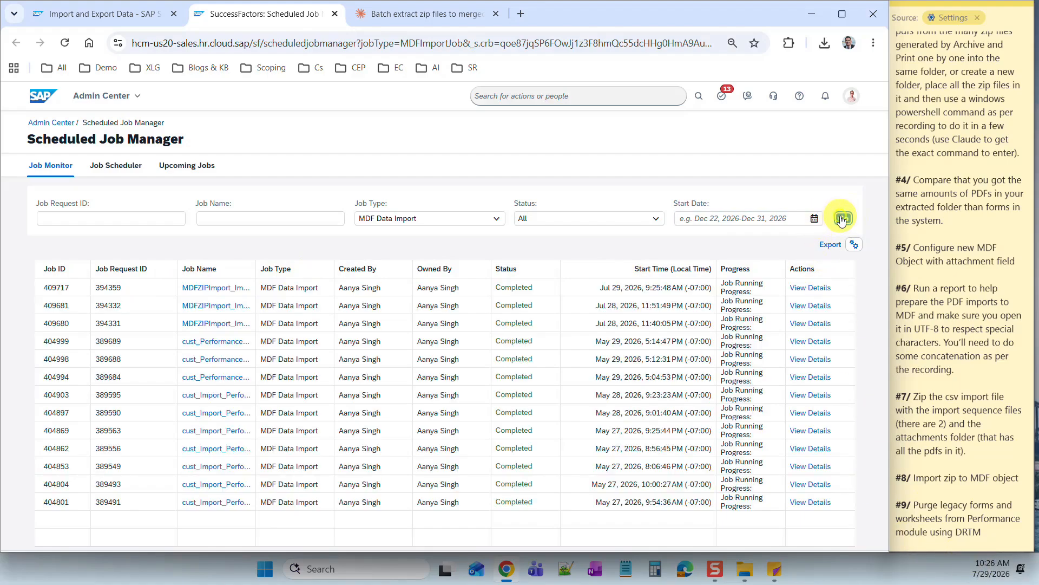
pyautogui.click(845, 221)
pyautogui.click(846, 221)
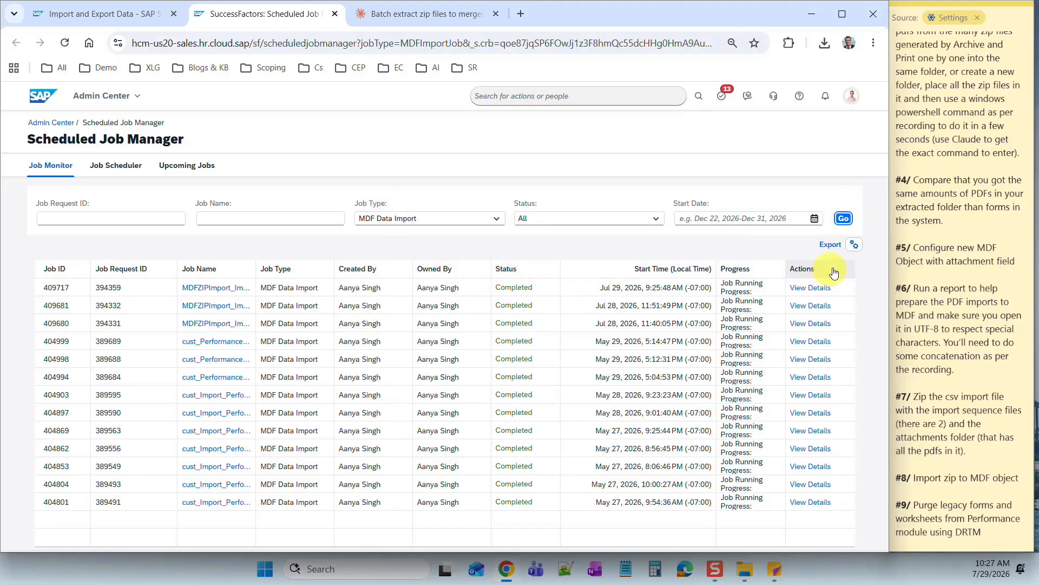
pyautogui.click(843, 219)
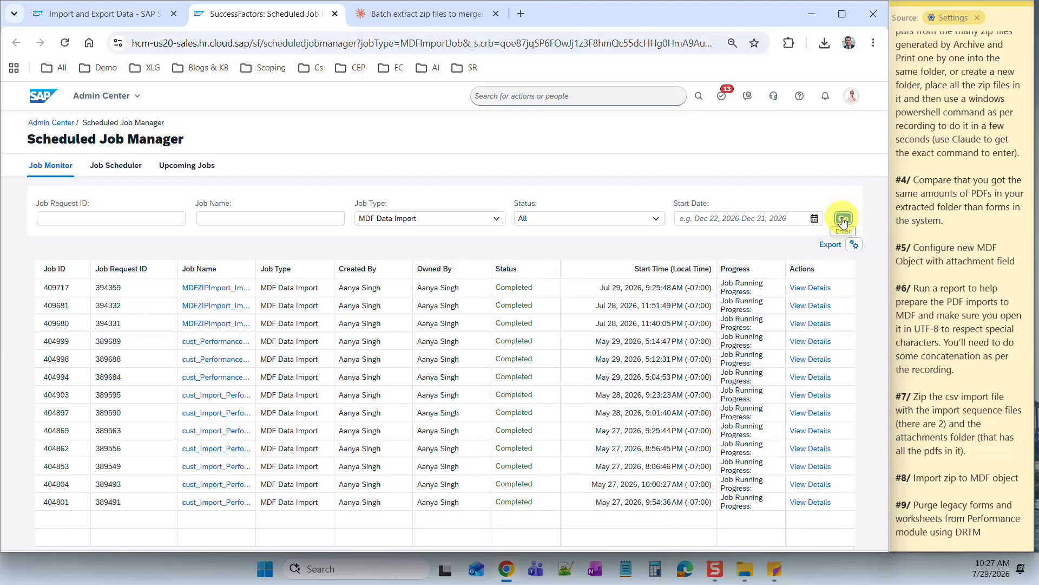
pyautogui.click(843, 220)
# - Check Upcoming Jobs, then refresh Job Monitor until MDFZIPImport job 409717 shows Completed
pyautogui.click(178, 165)
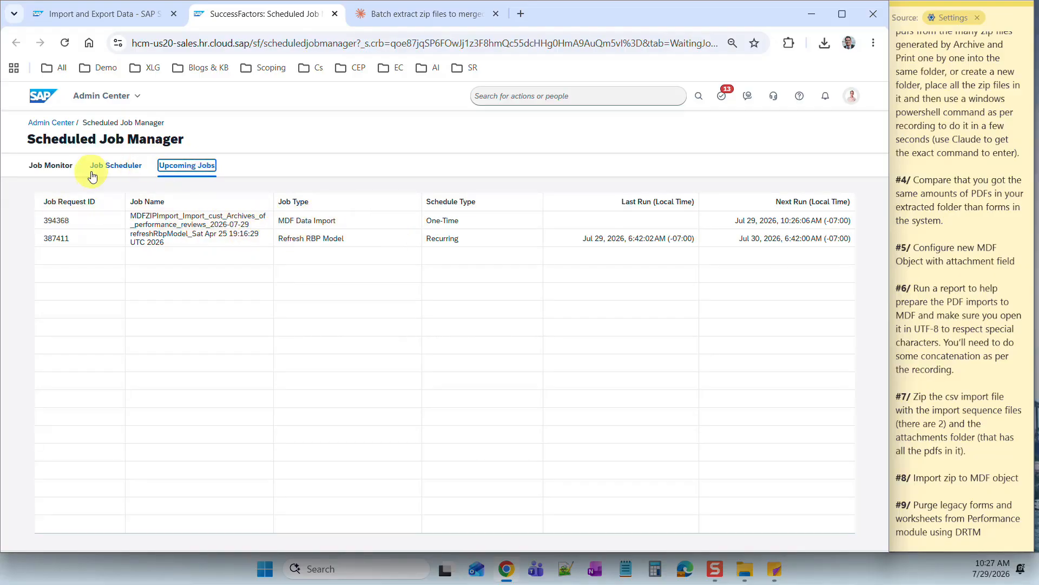
pyautogui.click(35, 165)
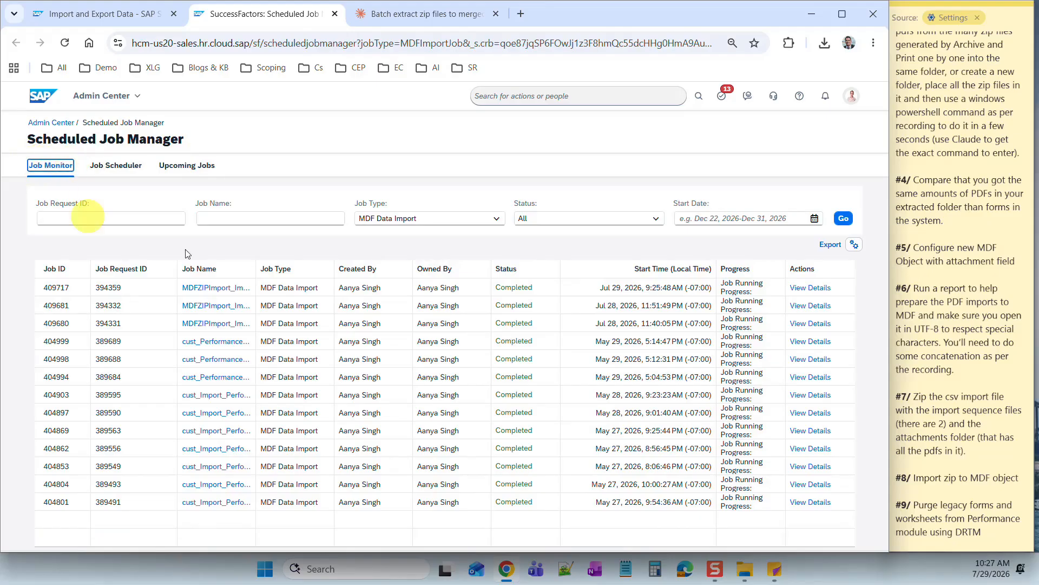
pyautogui.click(195, 165)
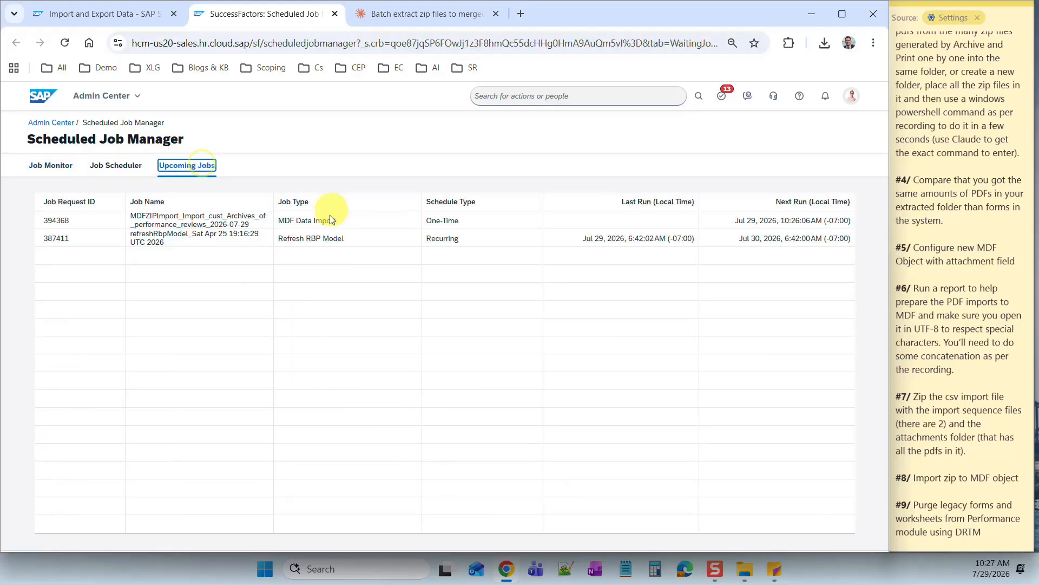
pyautogui.click(56, 168)
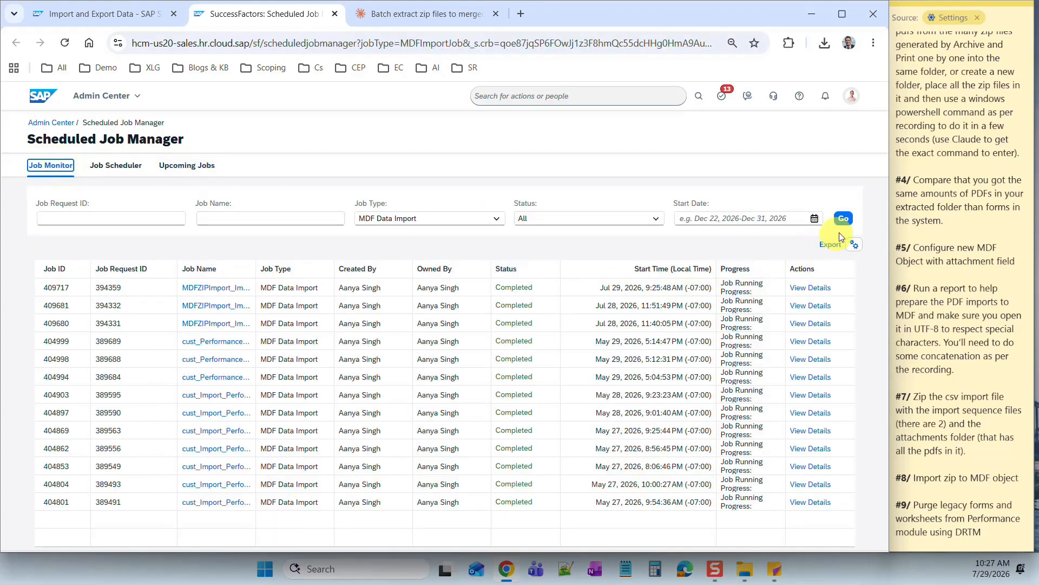
pyautogui.click(844, 219)
pyautogui.click(844, 220)
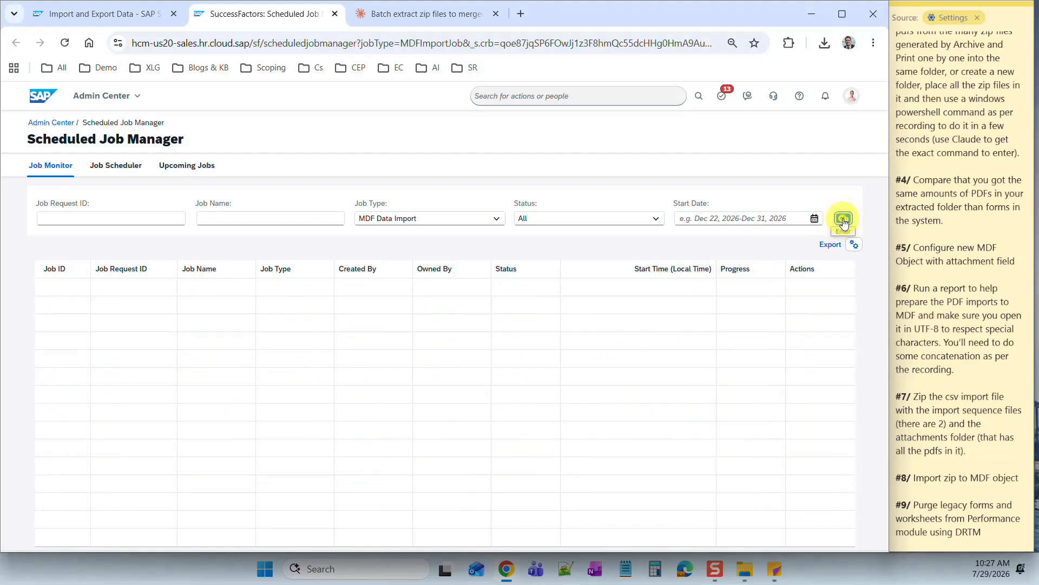
pyautogui.click(844, 219)
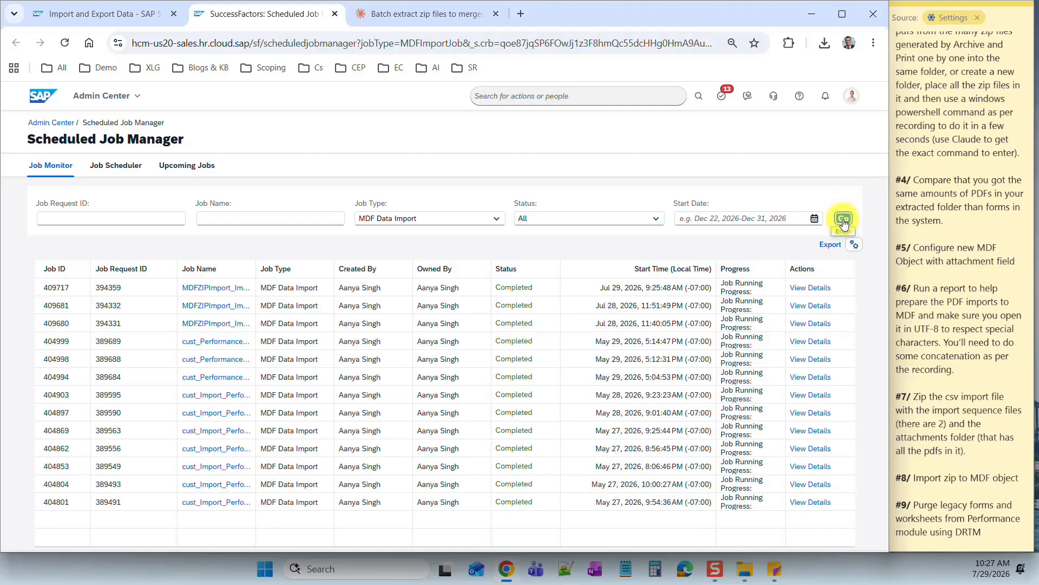
pyautogui.click(843, 220)
pyautogui.click(843, 220)
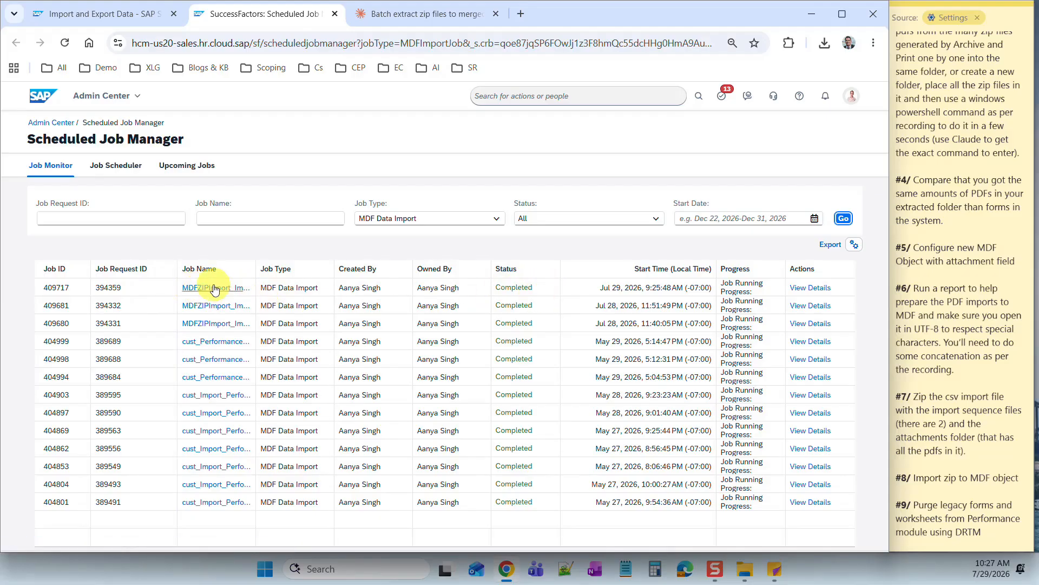
# - Download job 409717's status file from its run details and open it in Excel
pyautogui.click(810, 289)
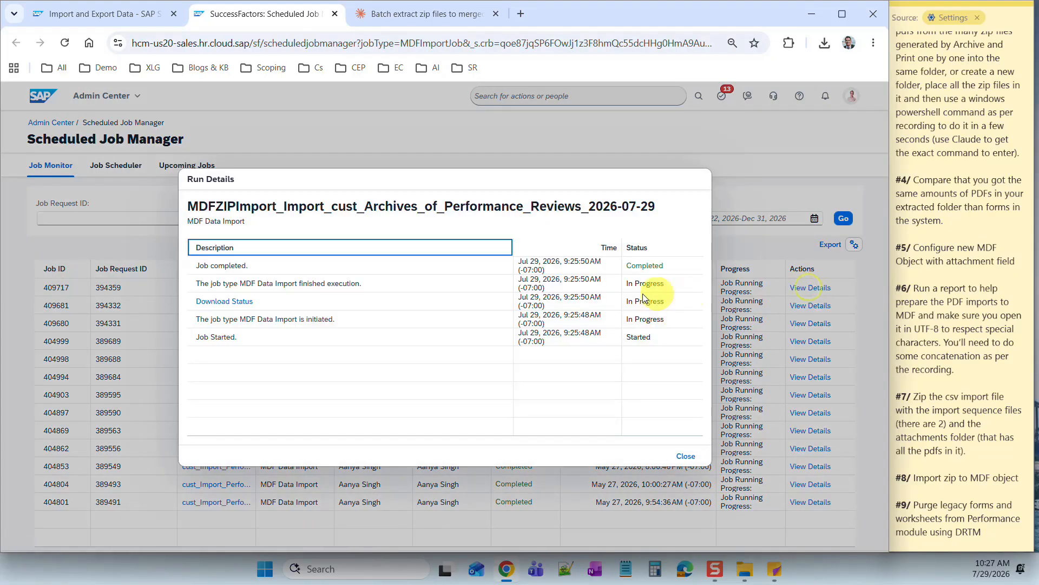
pyautogui.click(226, 302)
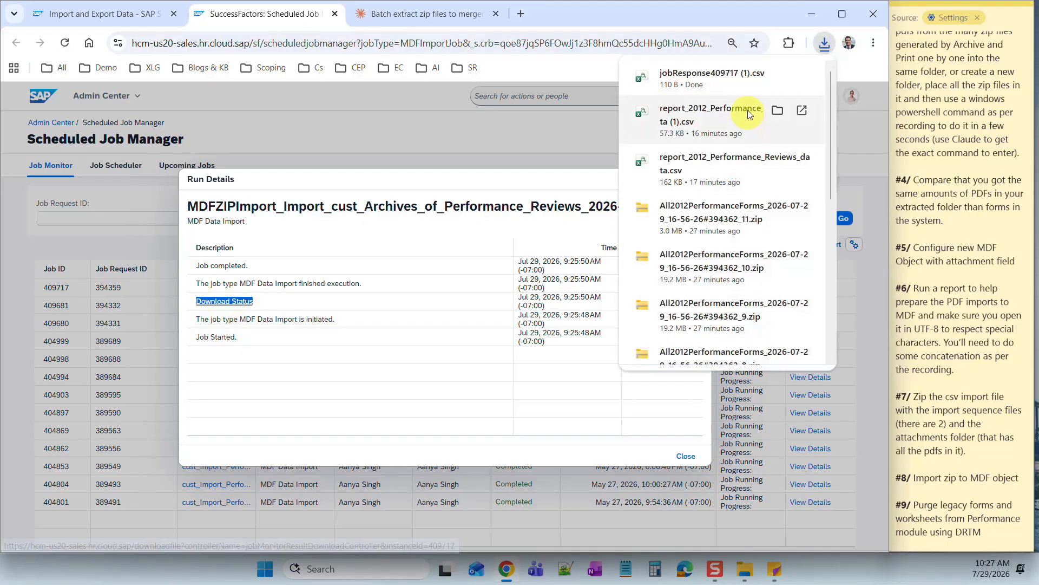
pyautogui.click(677, 81)
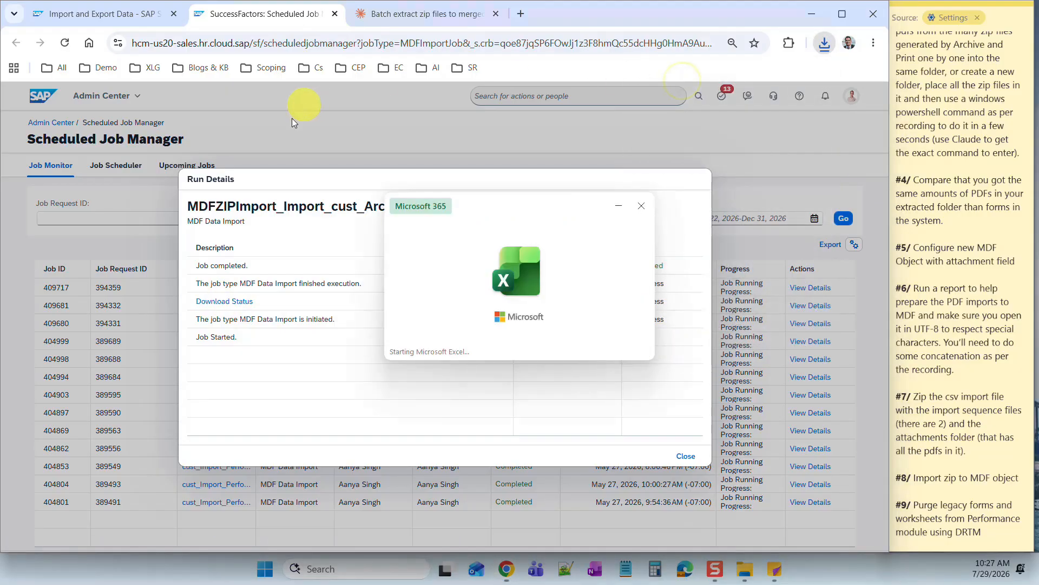
pyautogui.click(90, 205)
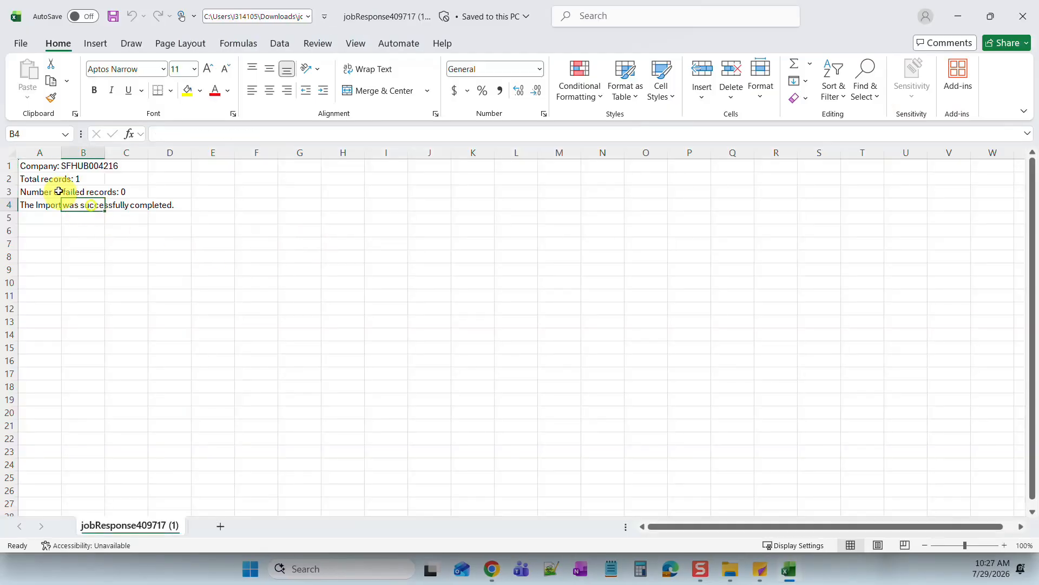
# - Verify the CSV shows 1 total record, 0 failed and completion, then close without saving
pyautogui.click(32, 180)
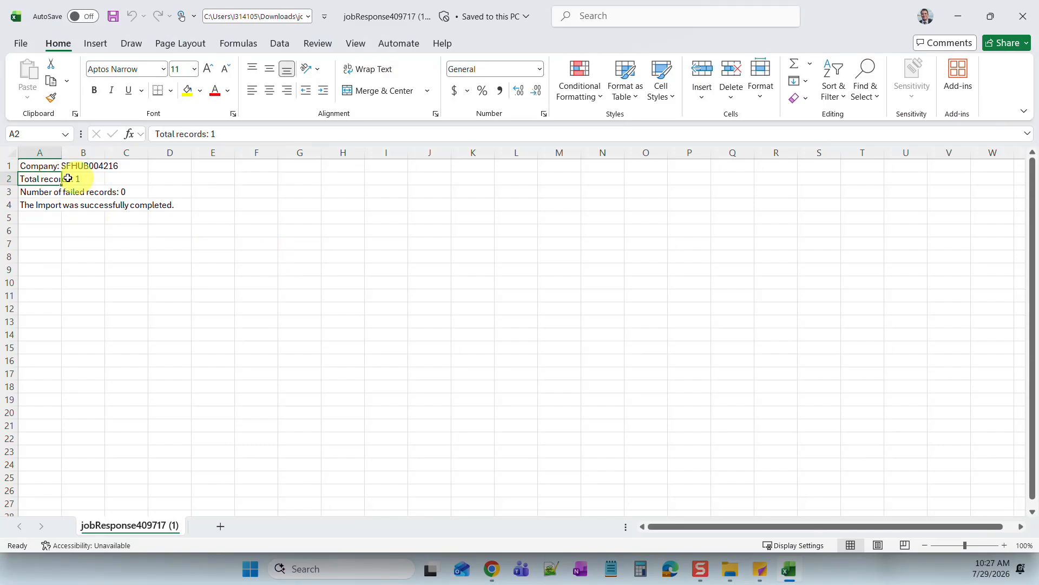
pyautogui.doubleClick(41, 178)
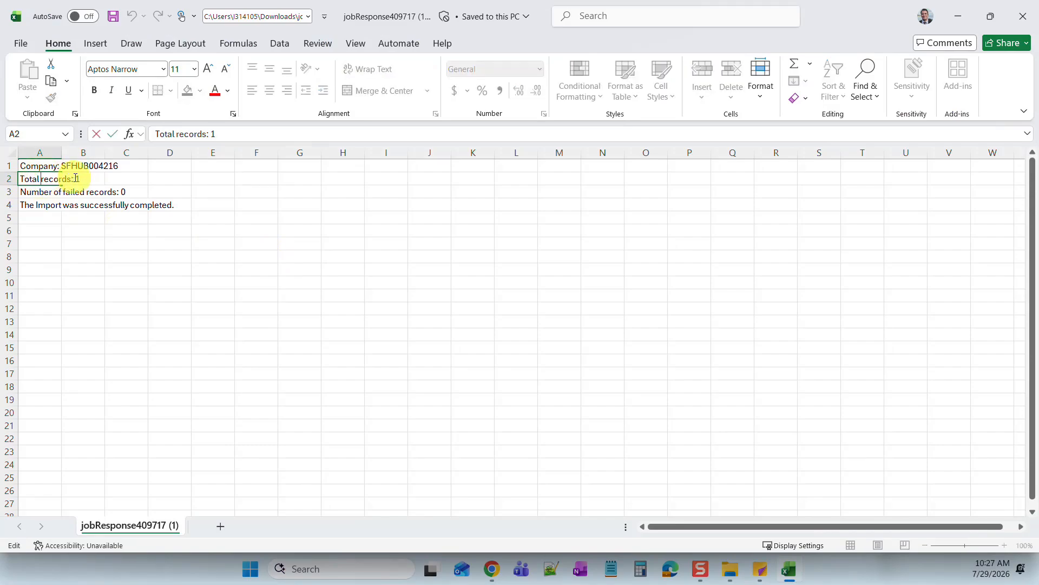
pyautogui.moveTo(75, 179); pyautogui.dragTo(79, 179)
pyautogui.click(71, 178)
pyautogui.click(77, 179)
pyautogui.click(83, 179)
pyautogui.click(35, 204)
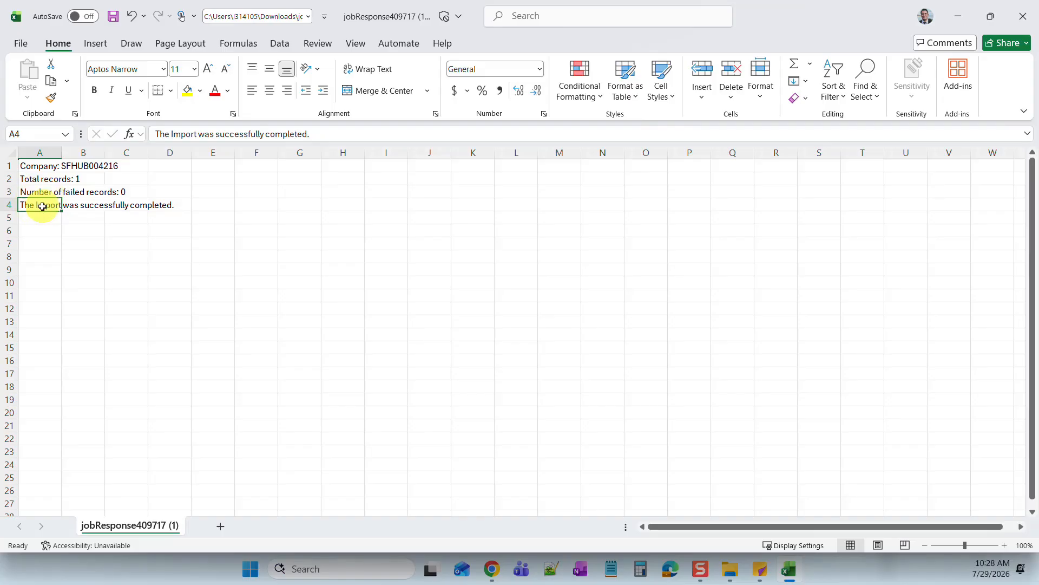
pyautogui.click(37, 192)
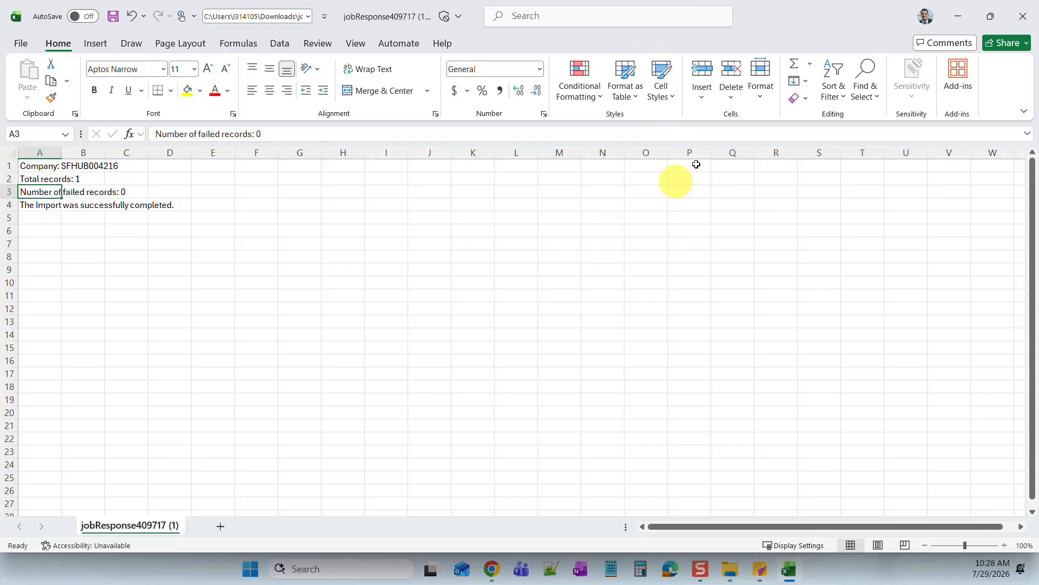
pyautogui.click(1023, 19)
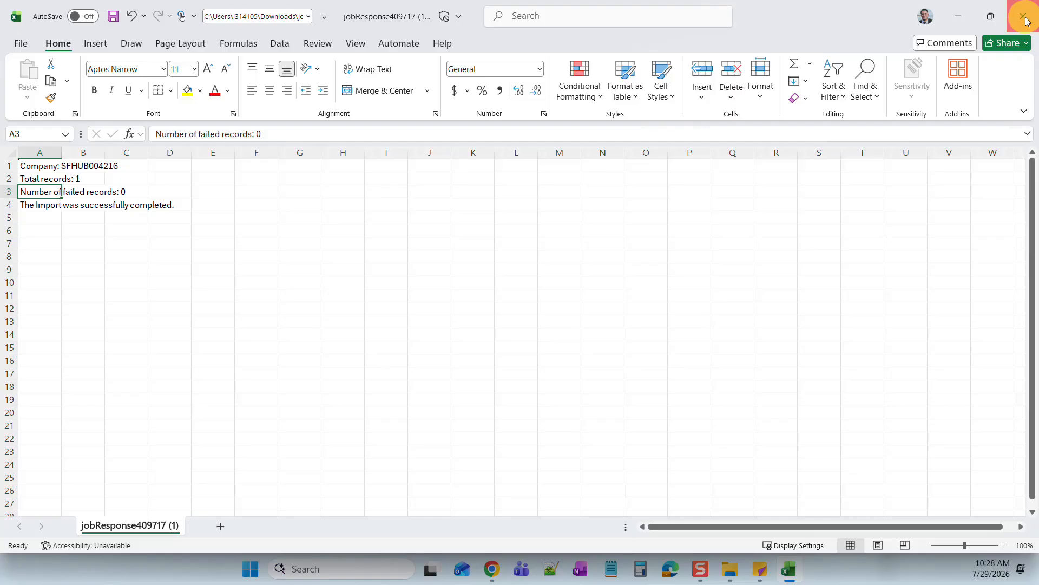
pyautogui.click(570, 465)
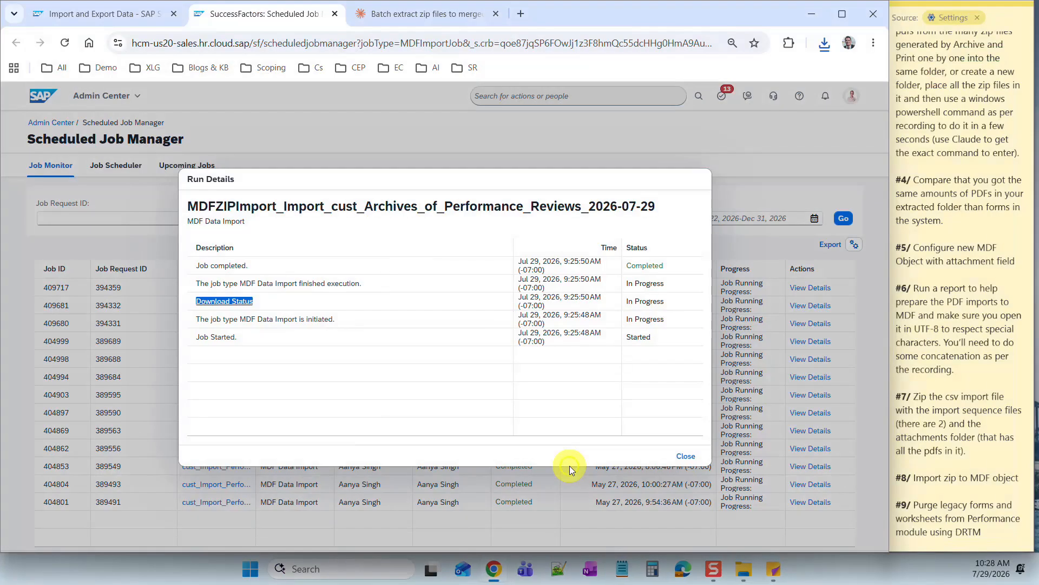
# - Close the run details, refresh the job list and glance at Upcoming Jobs
pyautogui.click(682, 457)
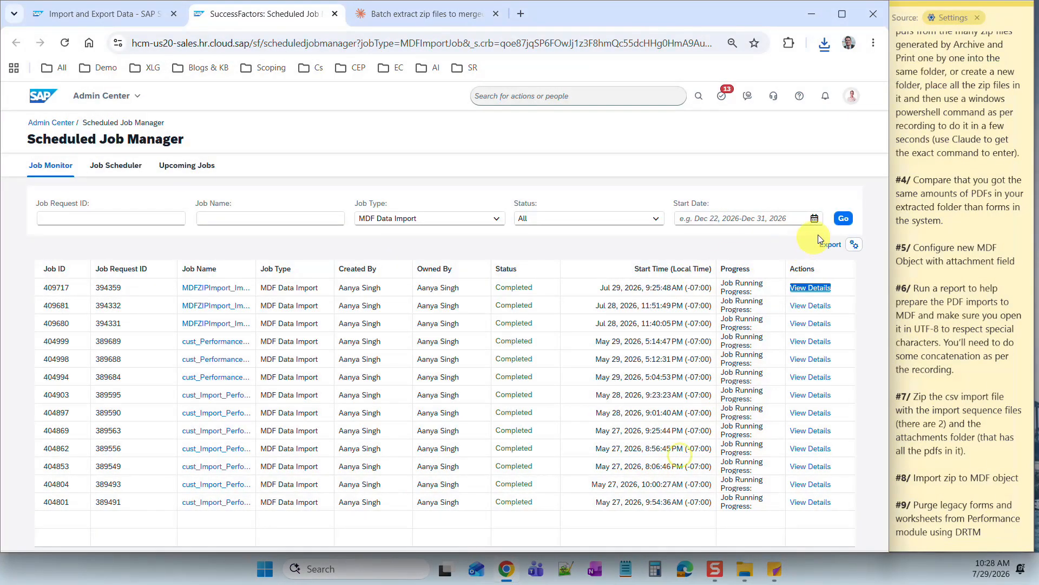
pyautogui.click(844, 218)
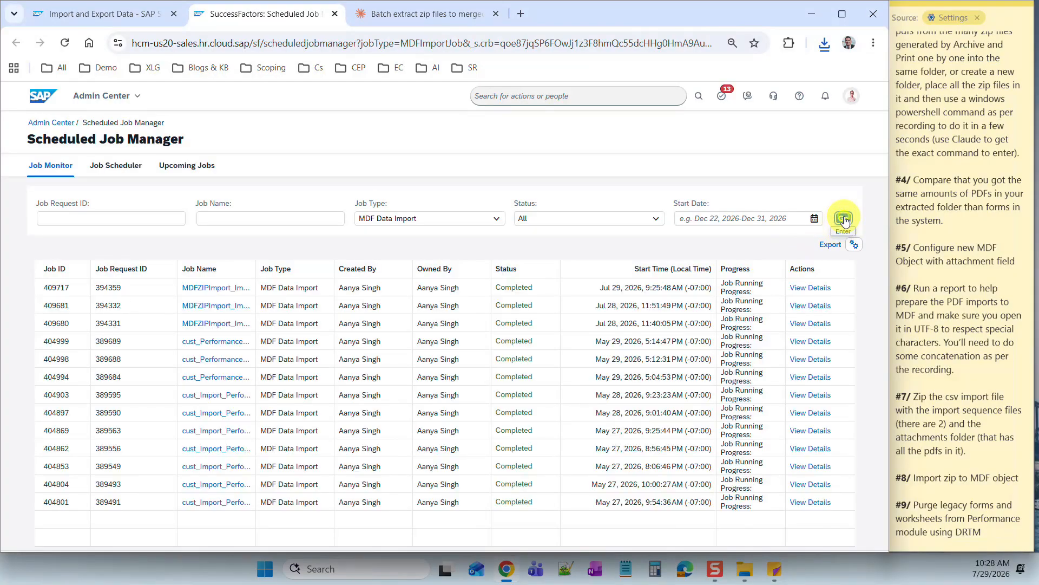
pyautogui.click(844, 219)
pyautogui.click(177, 173)
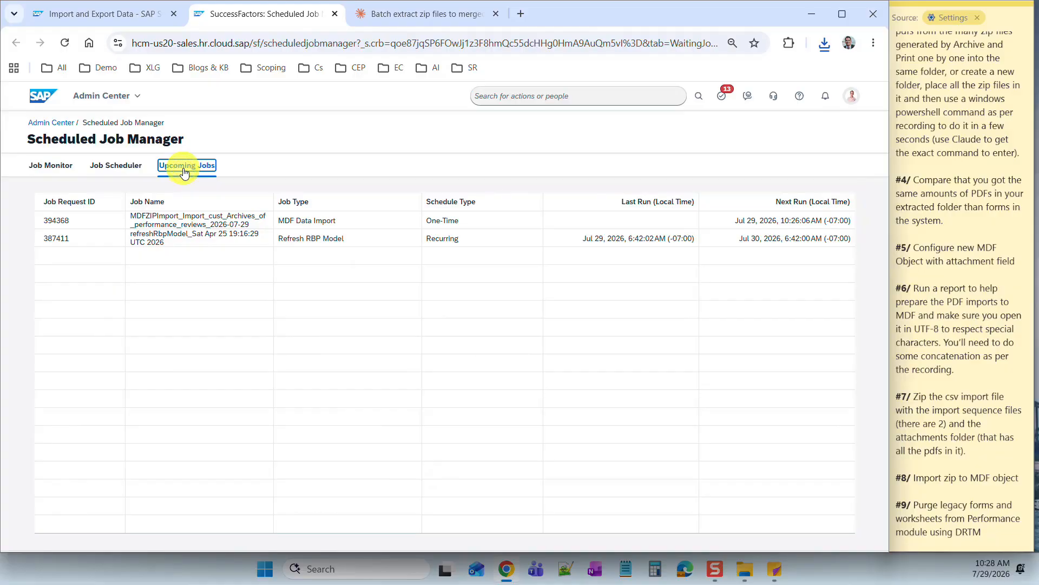
pyautogui.click(50, 166)
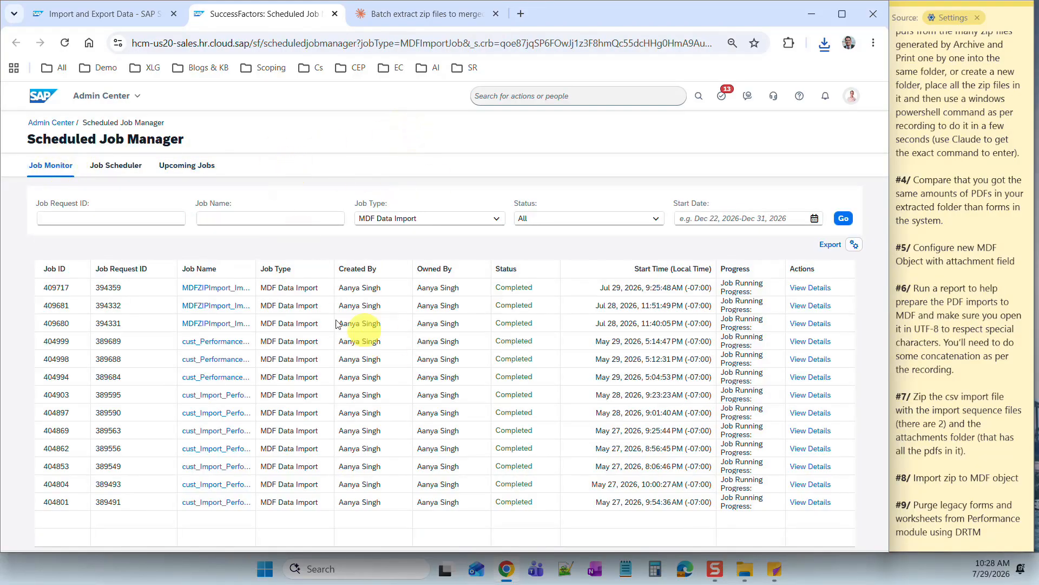
# - Keep refreshing Job Monitor until MDFZIPImport job 409725 appears In Progress
pyautogui.tripleClick(294, 296)
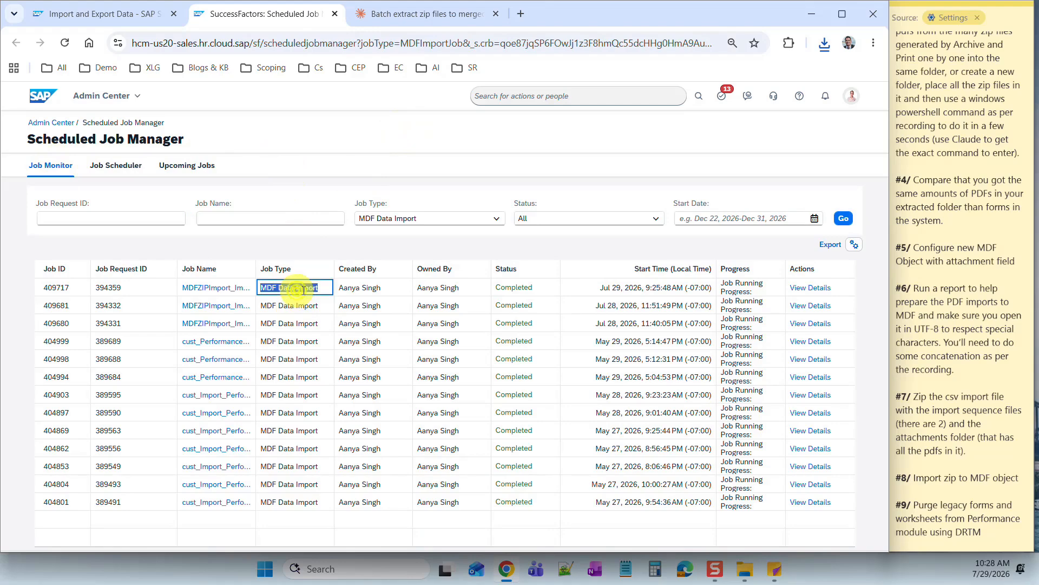
pyautogui.click(844, 218)
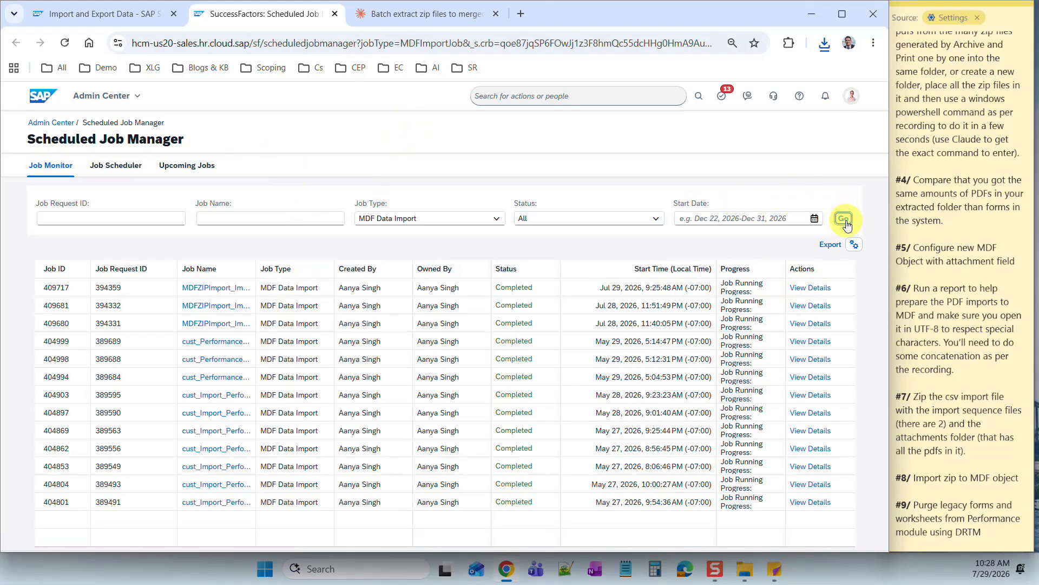
pyautogui.click(845, 219)
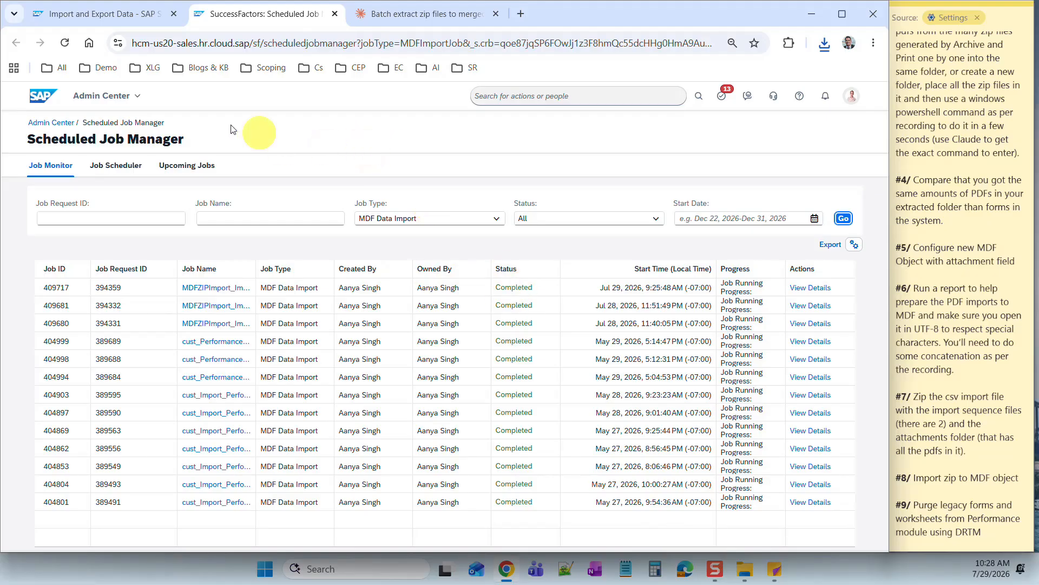
pyautogui.click(845, 219)
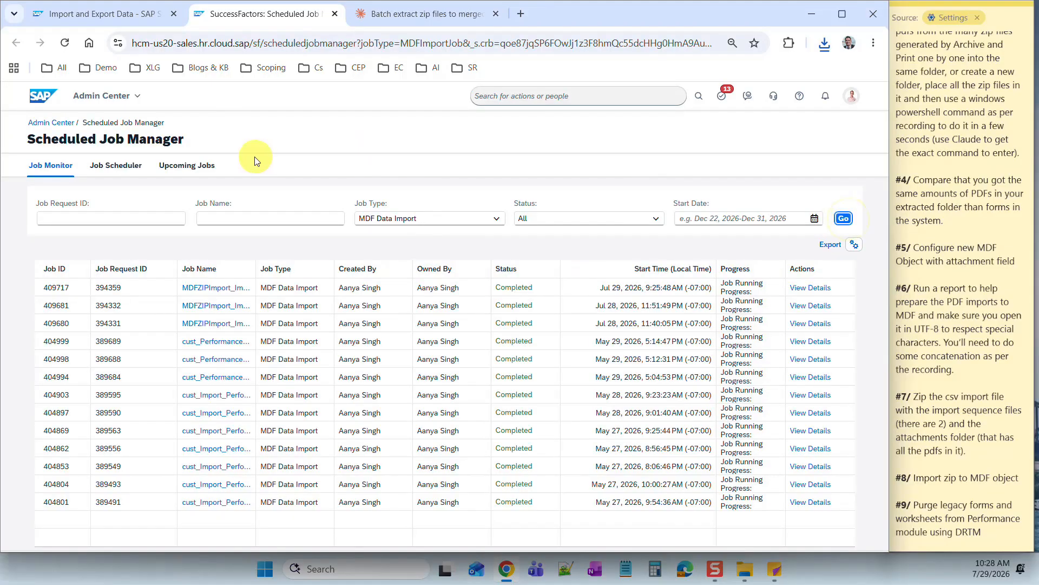
pyautogui.click(194, 167)
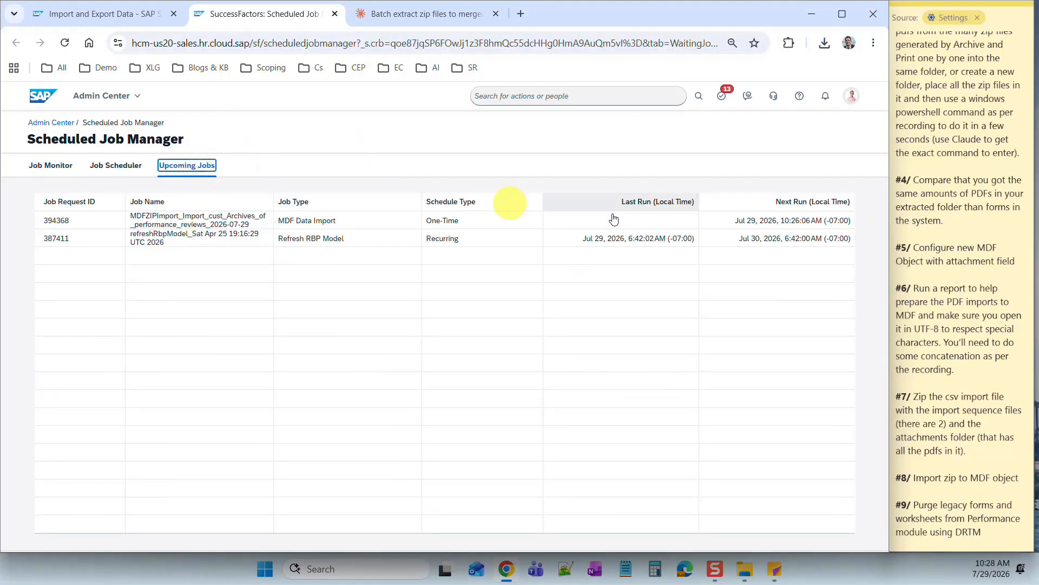
pyautogui.click(37, 173)
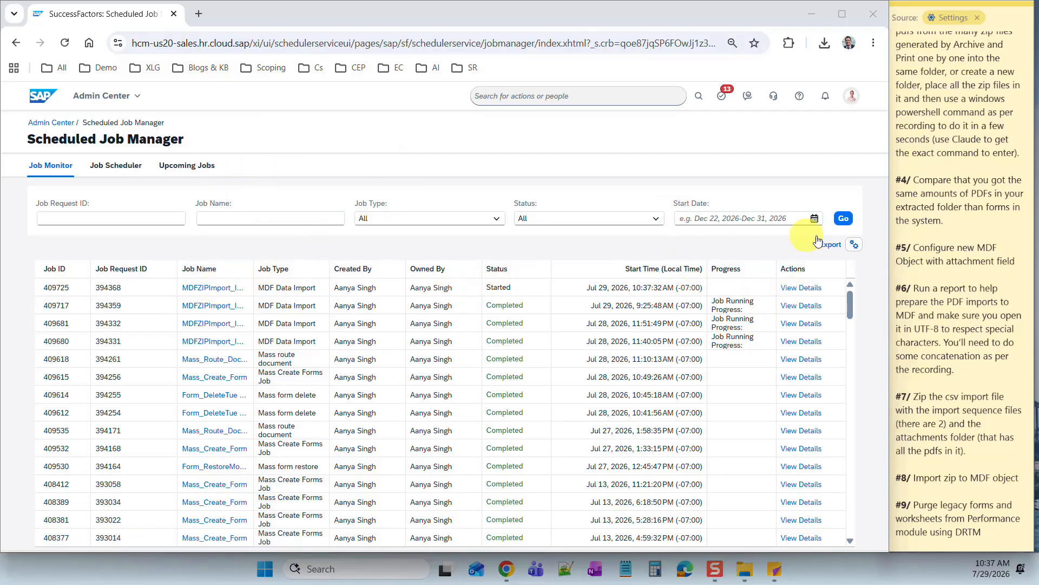
pyautogui.click(843, 221)
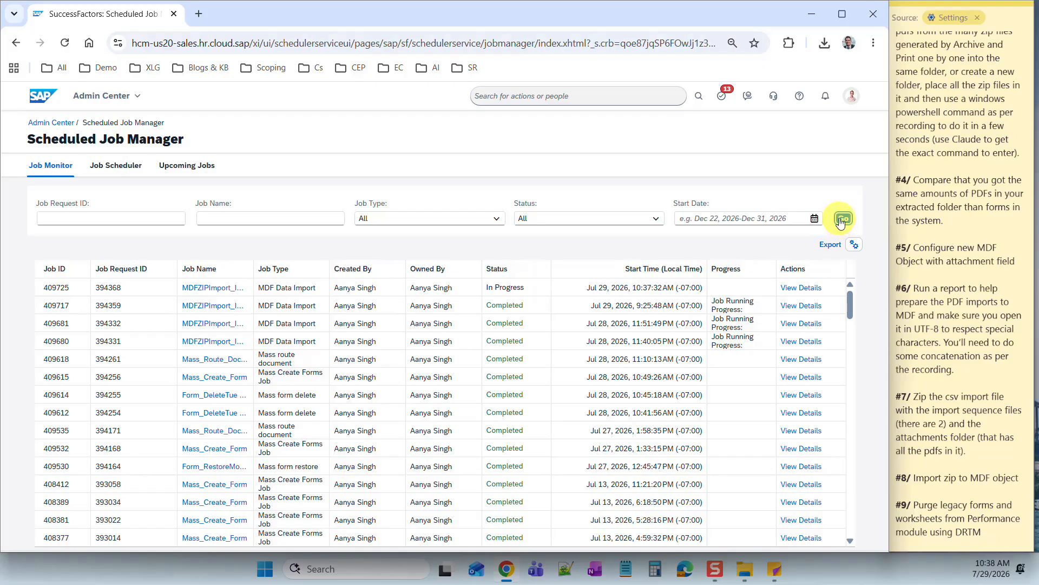
pyautogui.click(842, 221)
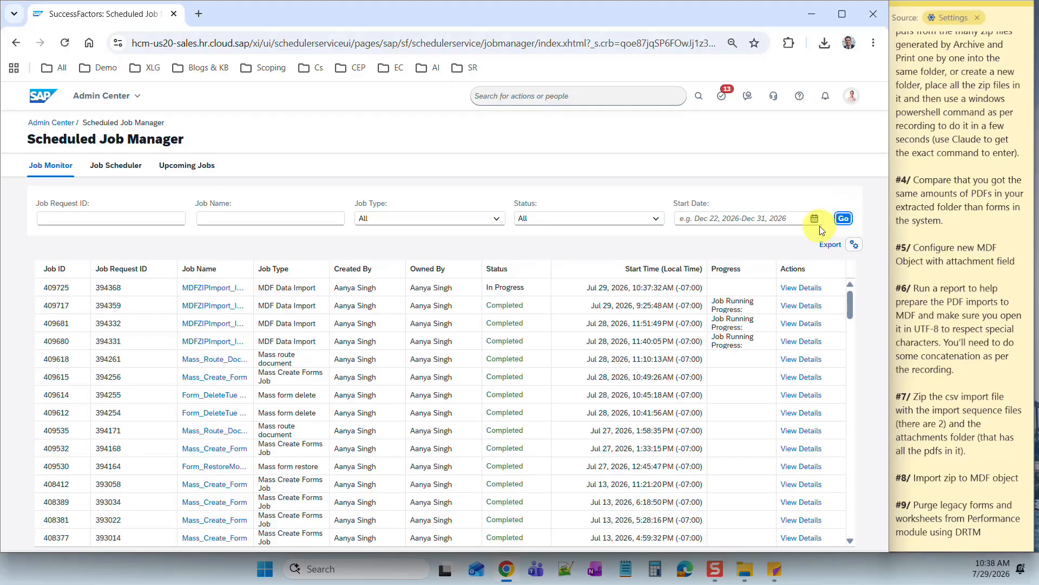
pyautogui.click(842, 221)
pyautogui.click(538, 97)
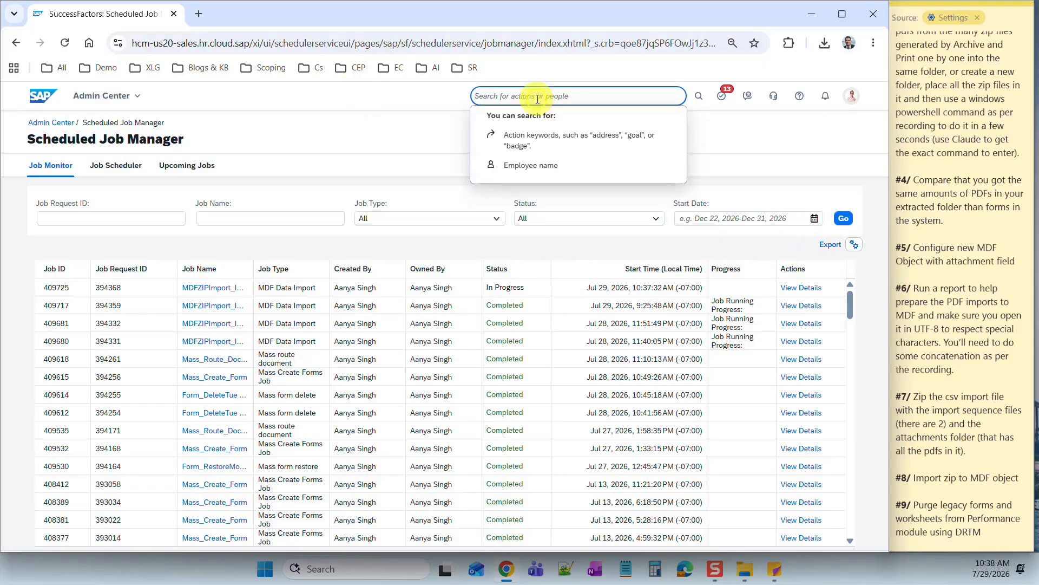
# - Open Manage Data and search the Archives of performance reviews object for records
pyautogui.write('mana')
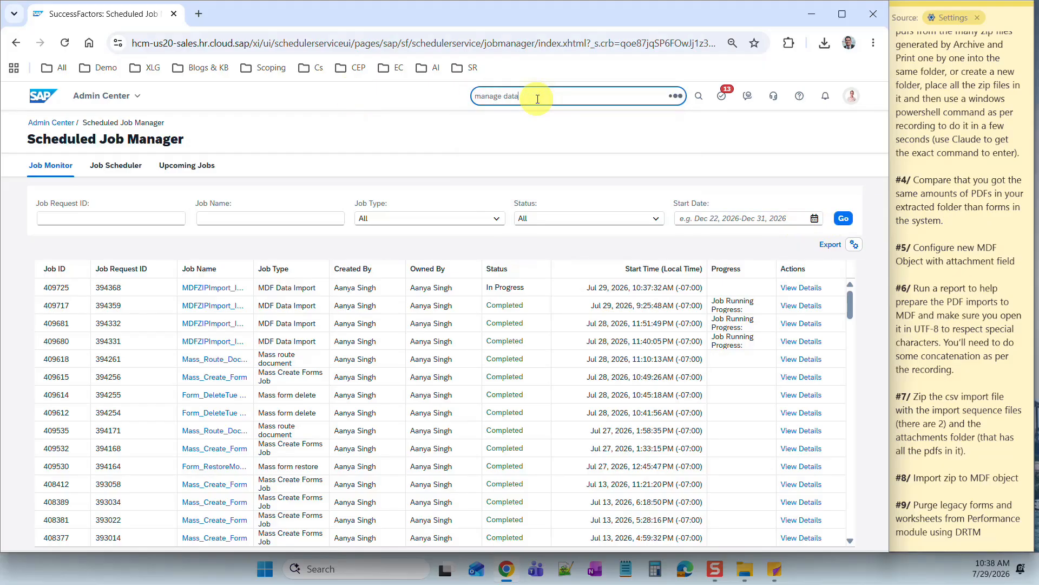
pyautogui.write('ge data')
pyautogui.click(523, 112)
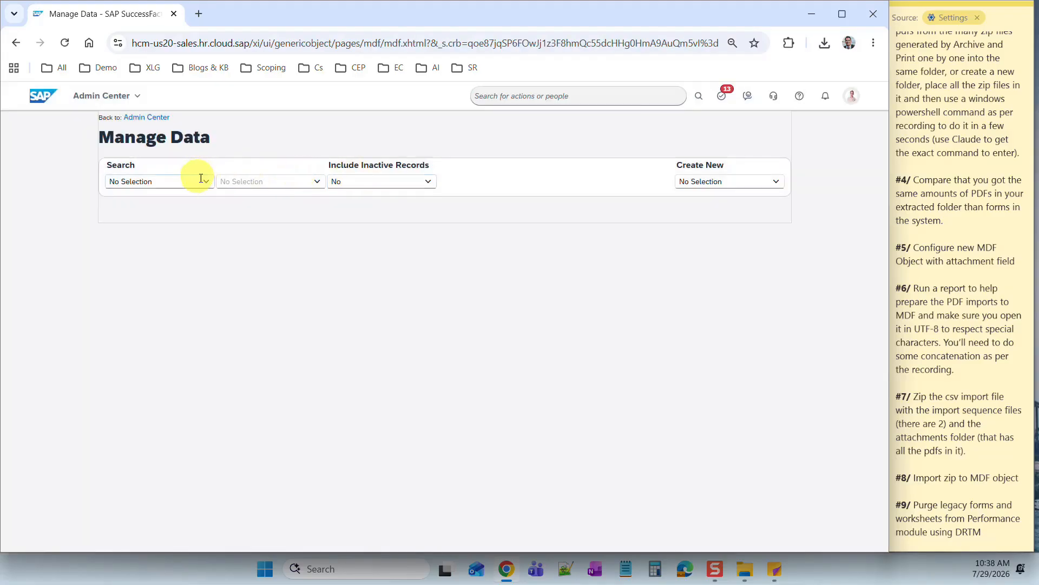
pyautogui.click(205, 181)
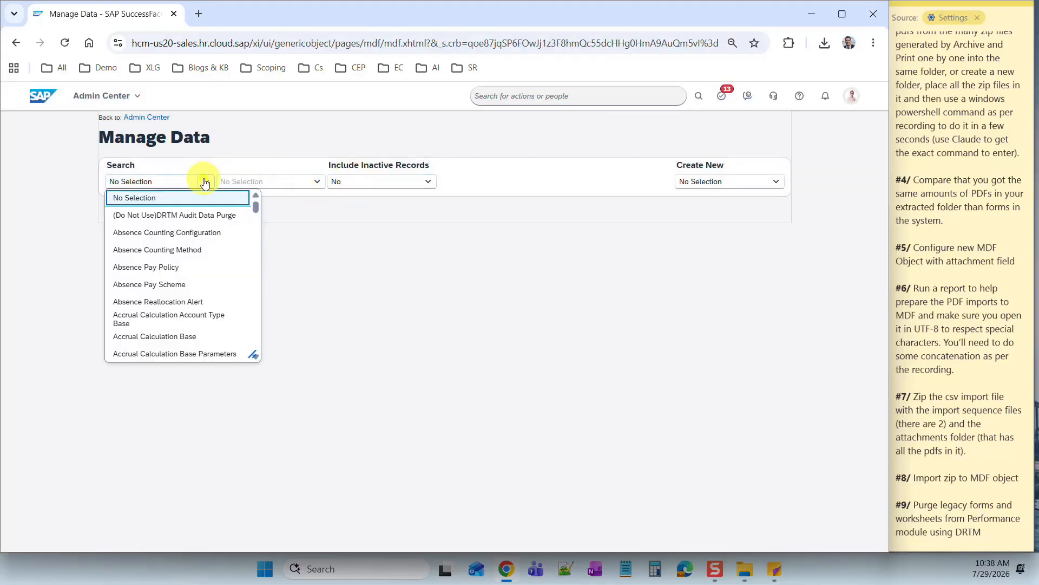
pyautogui.write('Arc')
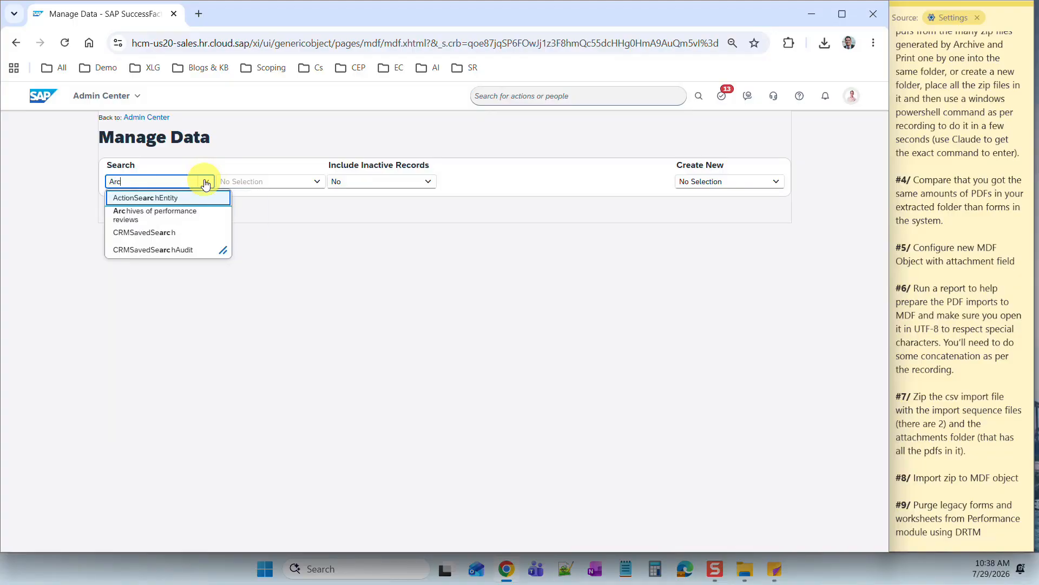
pyautogui.click(179, 212)
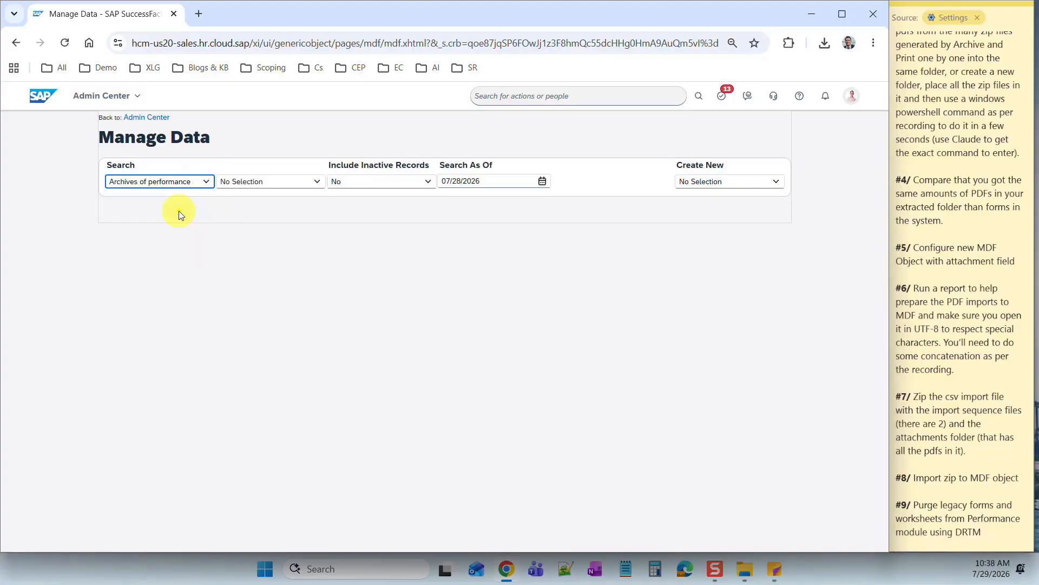
pyautogui.click(319, 186)
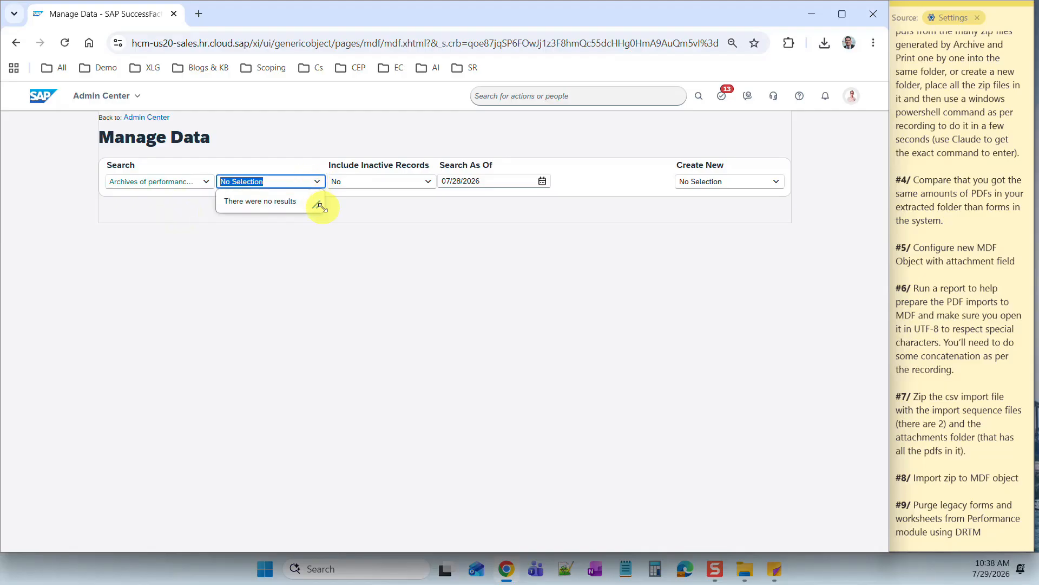
pyautogui.click(313, 197)
# - Set Include Inactive Records to Yes and recheck the archive records
pyautogui.click(317, 182)
pyautogui.click(433, 188)
pyautogui.click(397, 216)
pyautogui.click(377, 252)
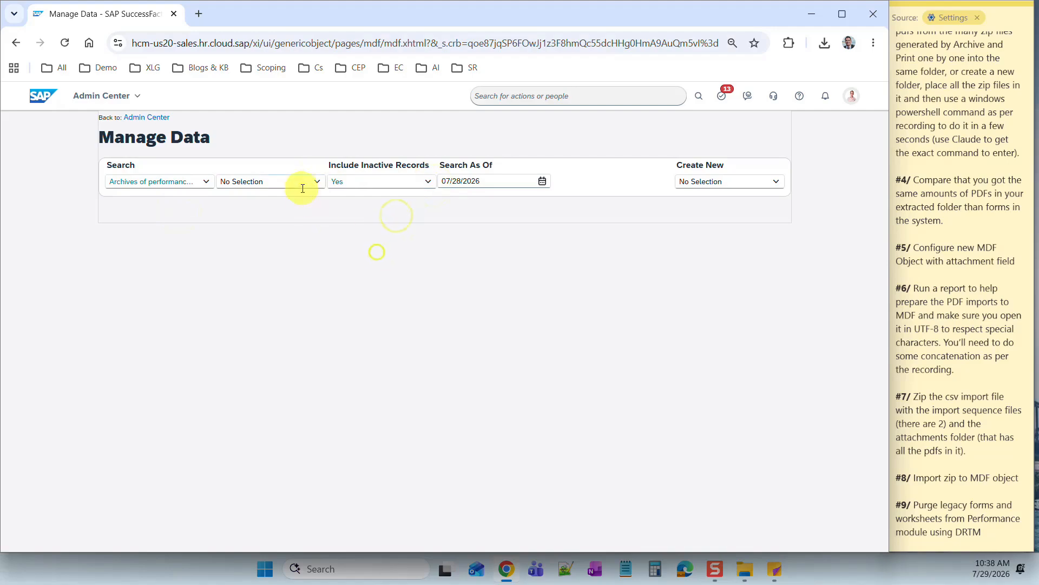
pyautogui.click(319, 186)
pyautogui.click(327, 149)
# - Return to Scheduled Job Manager via an Admin Center search for 'sched'
pyautogui.click(105, 96)
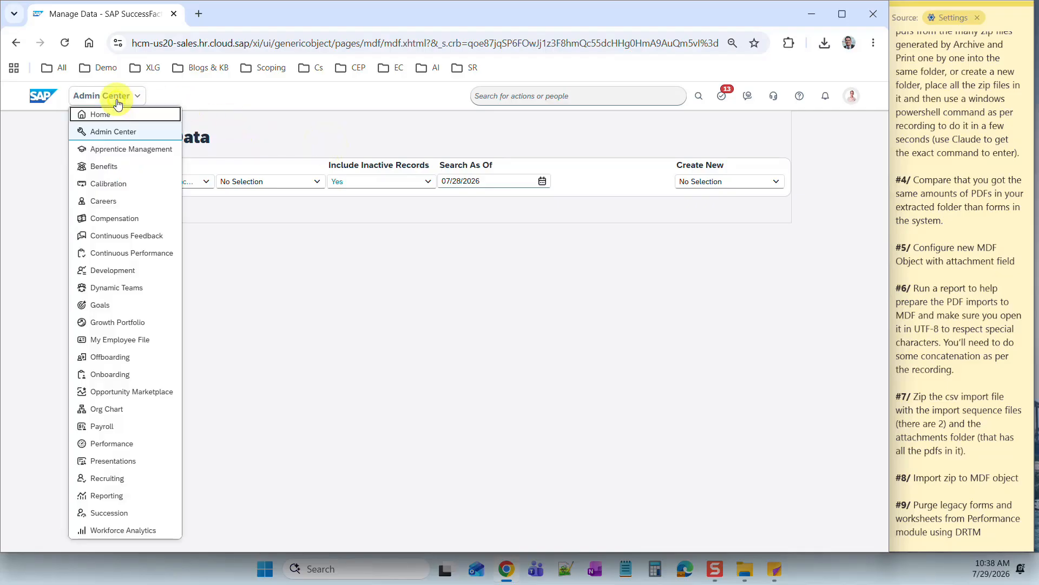
pyautogui.click(504, 102)
pyautogui.write('sc')
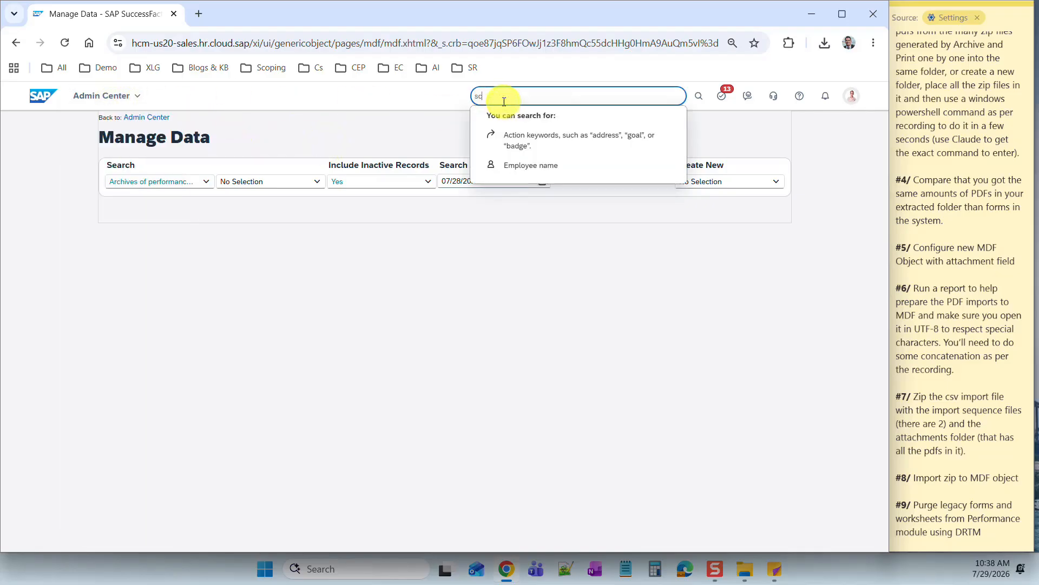
pyautogui.write('heduled job')
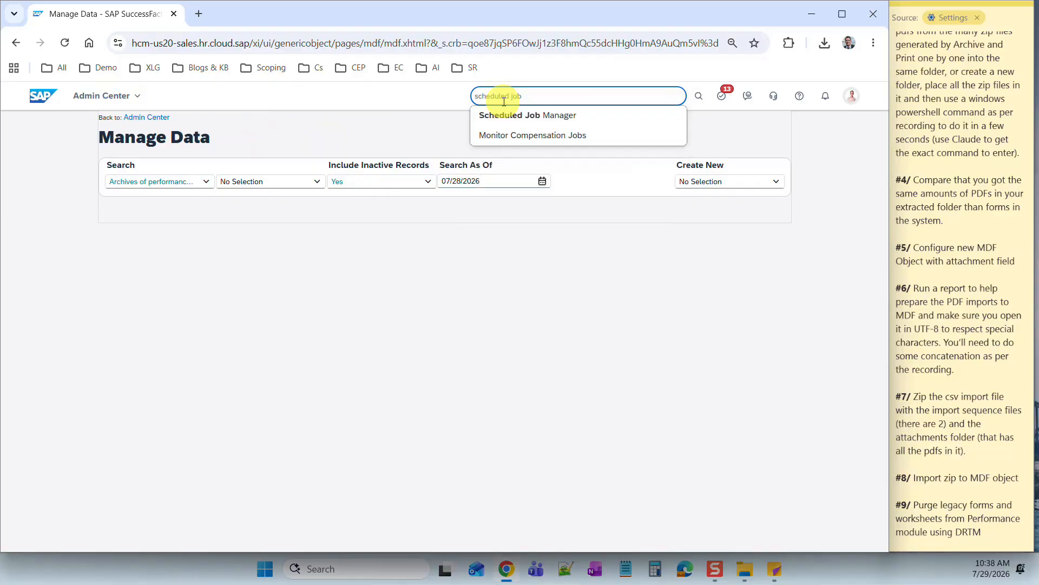
pyautogui.click(504, 112)
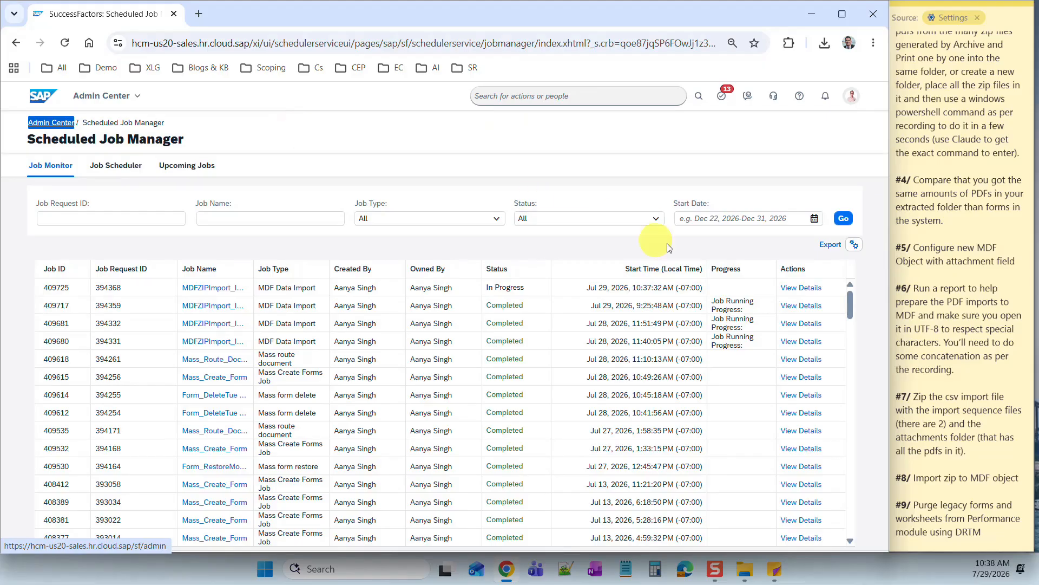
# - Refresh until job 409725 finishes and download its status file from run details
pyautogui.click(844, 220)
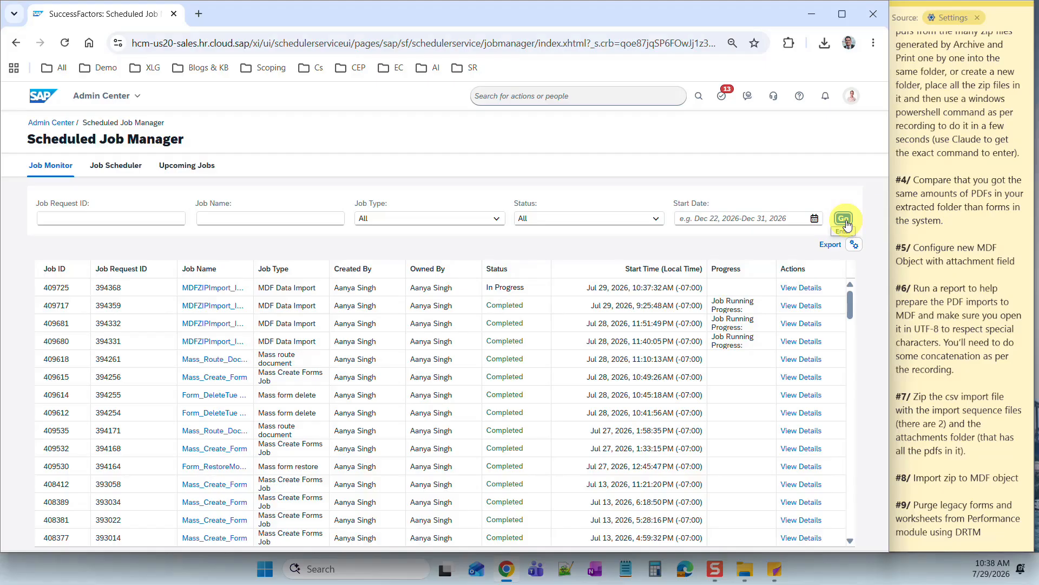
pyautogui.click(846, 223)
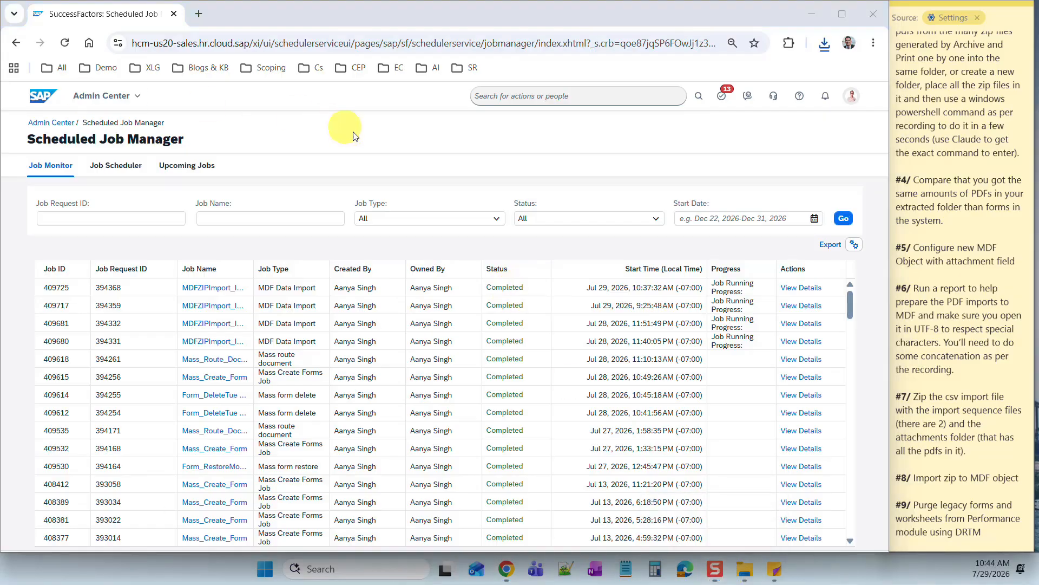
pyautogui.click(803, 288)
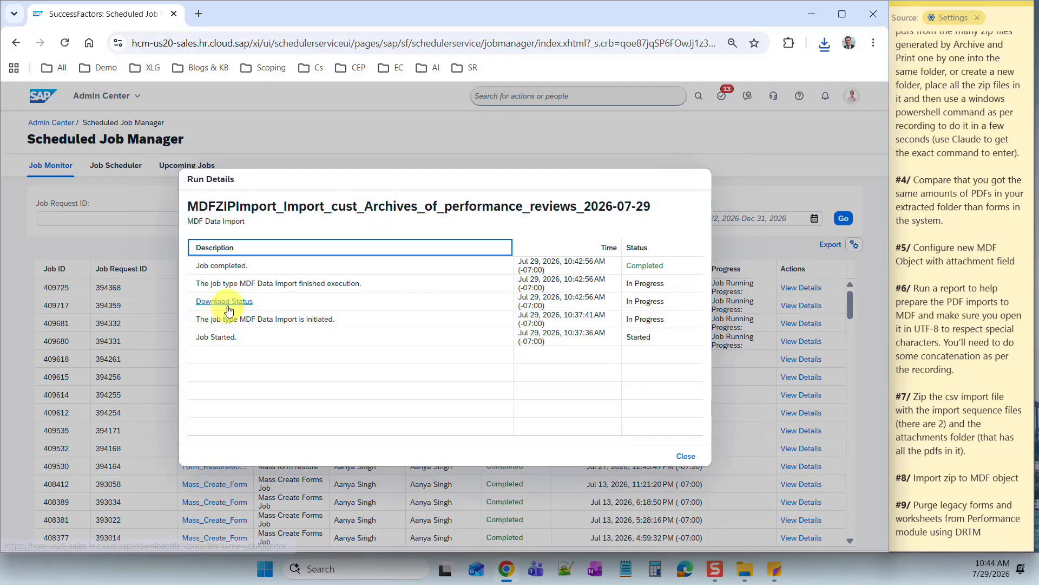
pyautogui.click(230, 306)
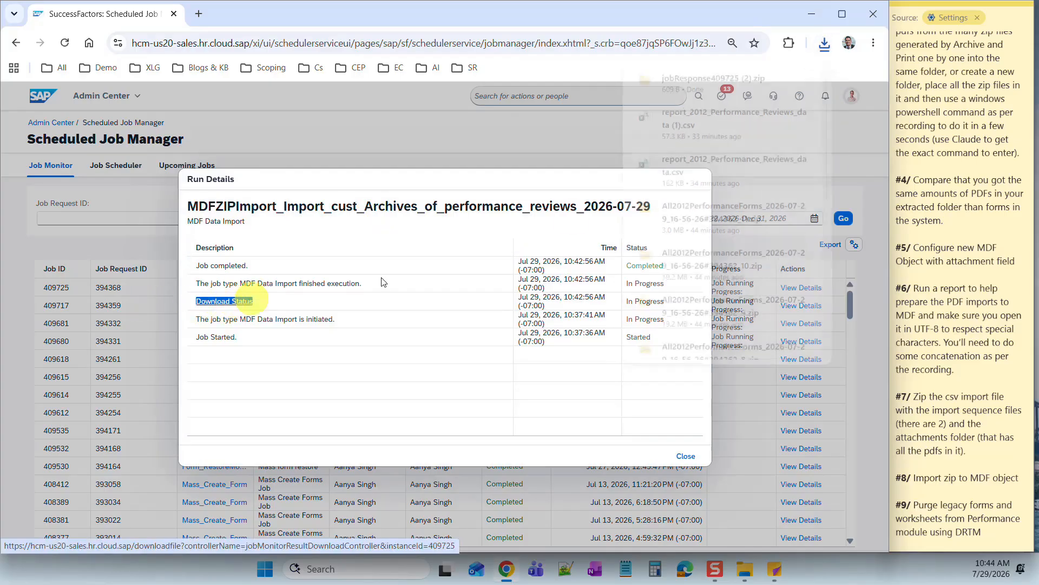
# - Open the results CSV from the status zip in Excel, showing nine rejected PDF names
pyautogui.click(688, 80)
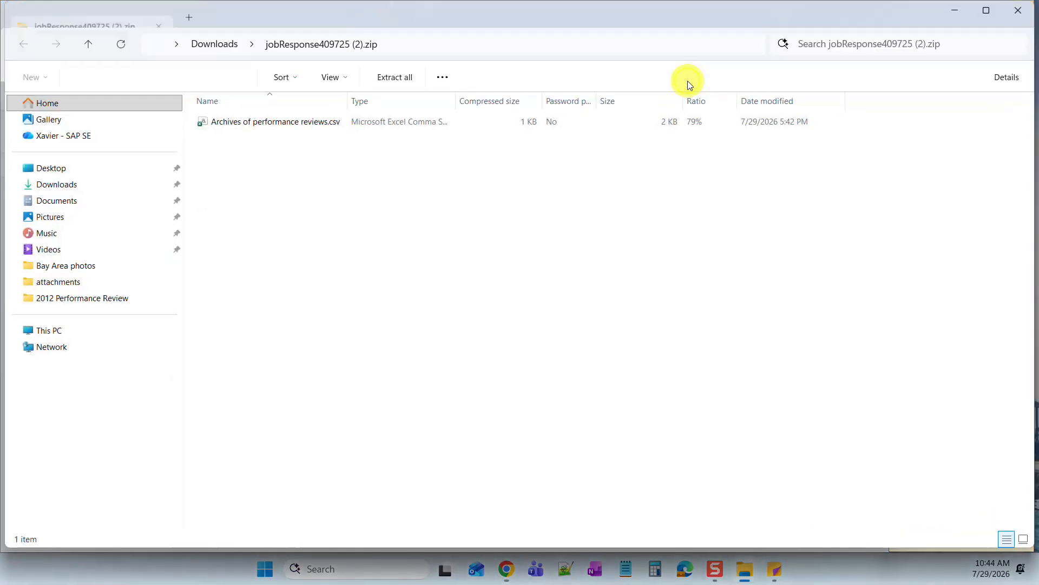
pyautogui.click(268, 126)
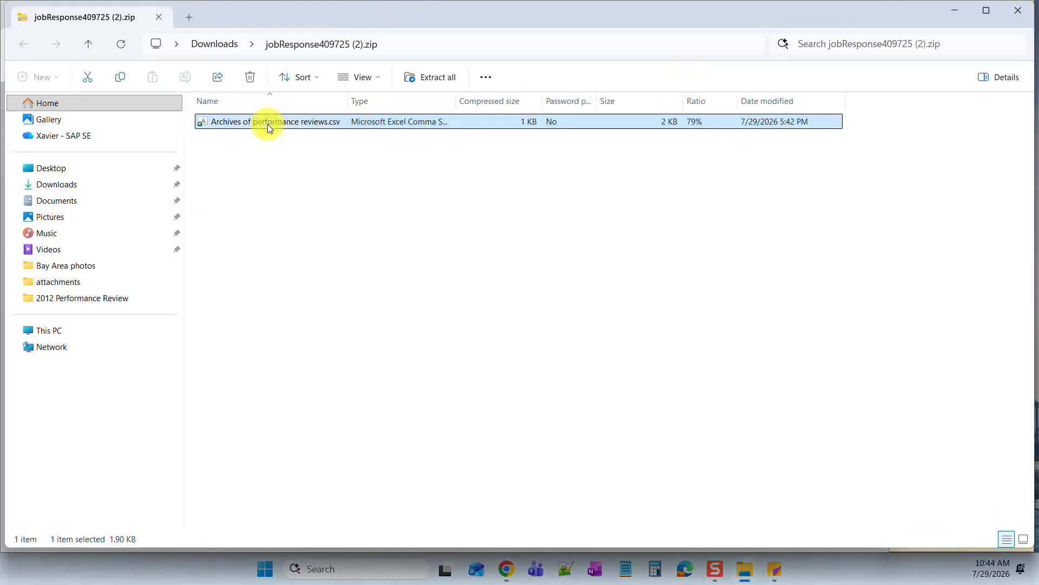
pyautogui.doubleClick(267, 125)
pyautogui.click(157, 196)
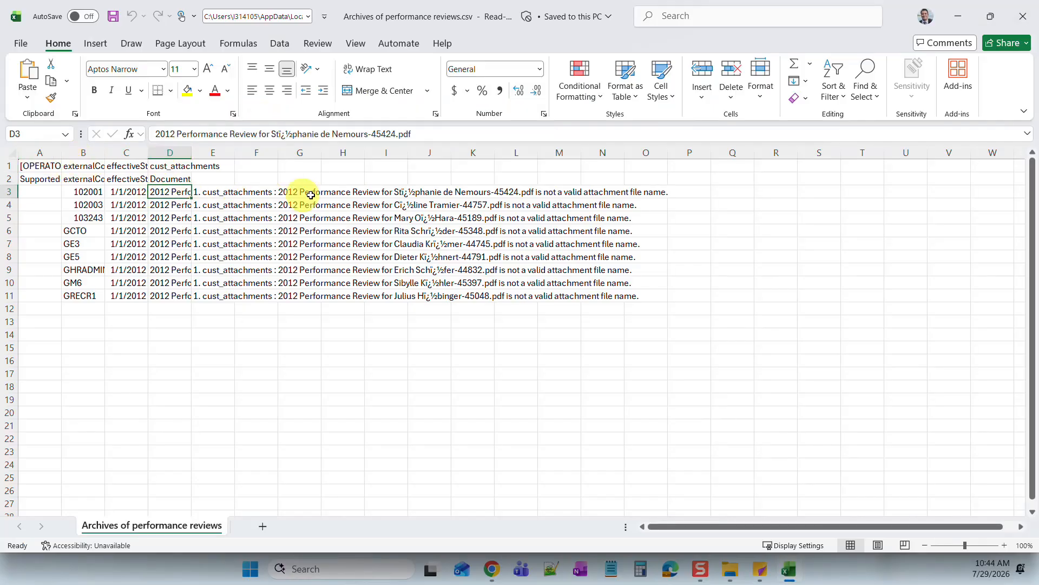
# - Widen column D and review the nine rejected document file names in D3:D11
pyautogui.moveTo(192, 153); pyautogui.dragTo(680, 195)
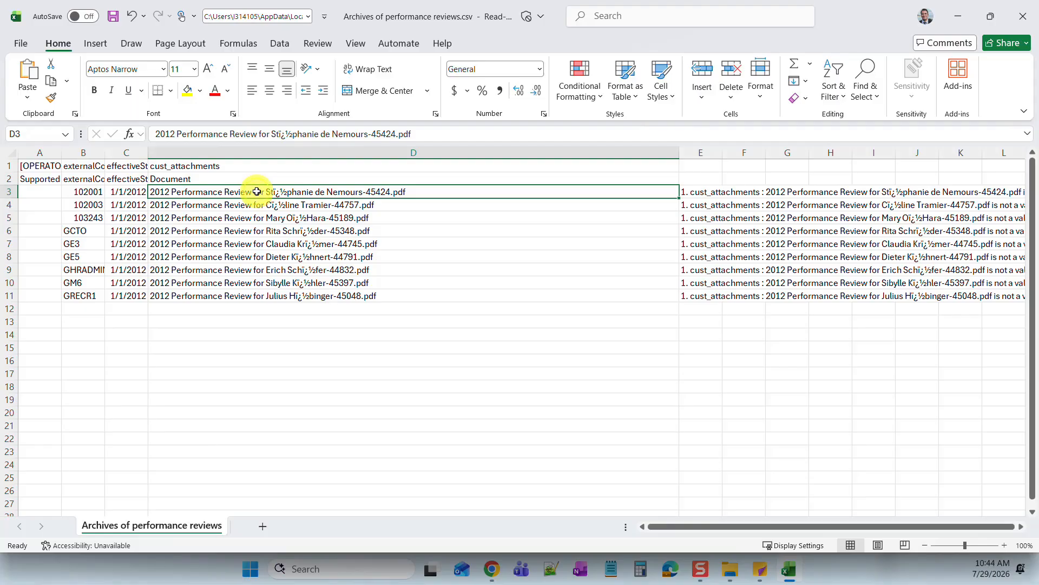
pyautogui.moveTo(257, 192); pyautogui.dragTo(289, 299)
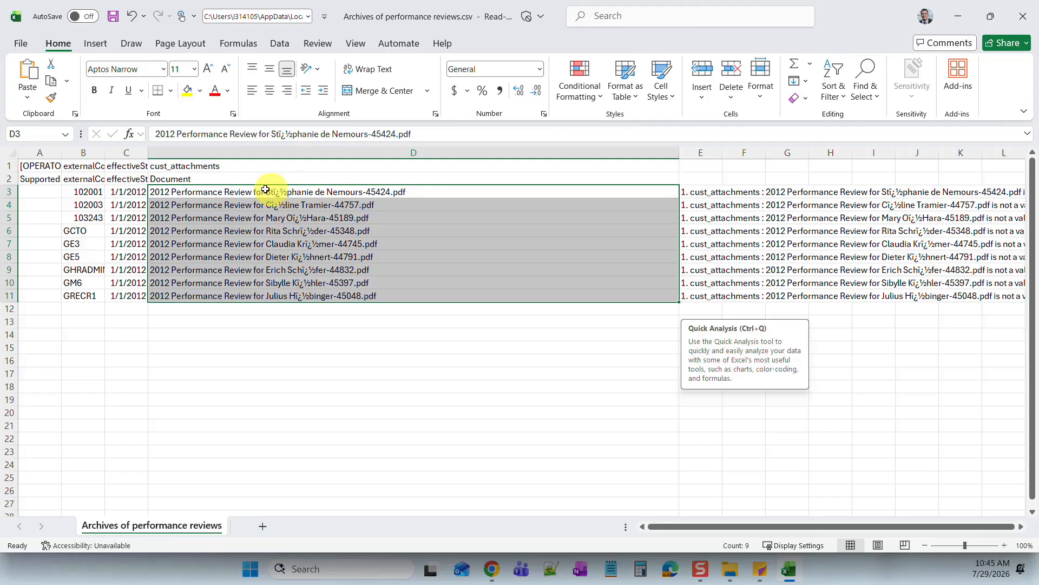
pyautogui.click(269, 205)
pyautogui.click(274, 218)
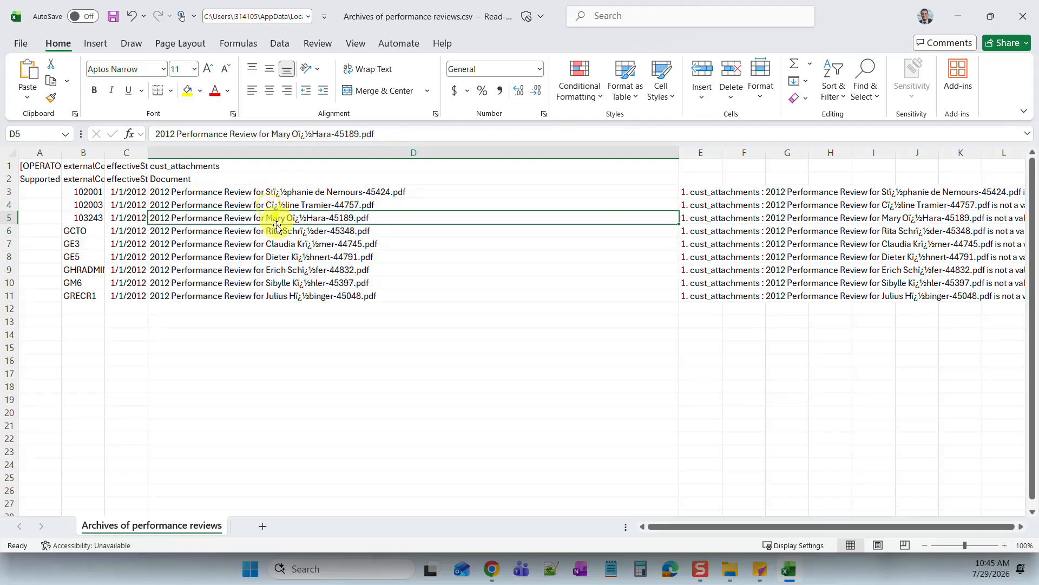
pyautogui.click(277, 230)
pyautogui.click(280, 243)
pyautogui.click(283, 256)
pyautogui.click(288, 270)
pyautogui.click(282, 283)
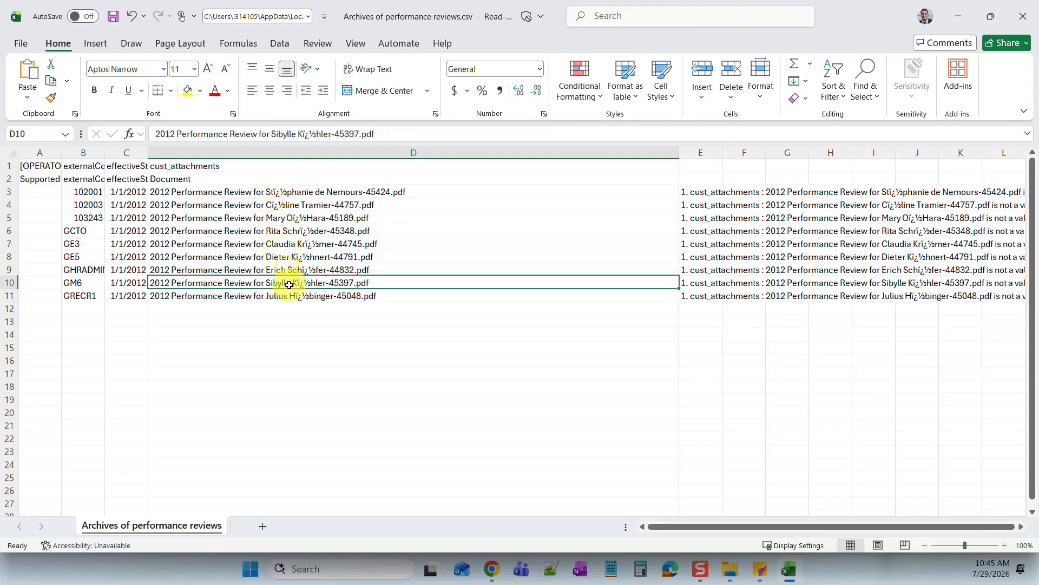
pyautogui.click(290, 295)
pyautogui.click(295, 282)
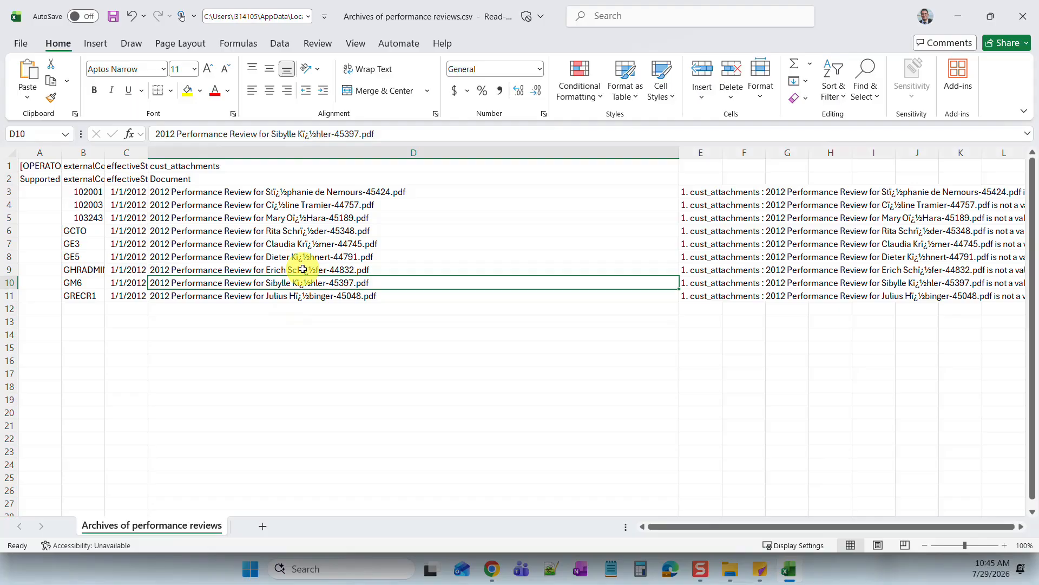
pyautogui.click(287, 192)
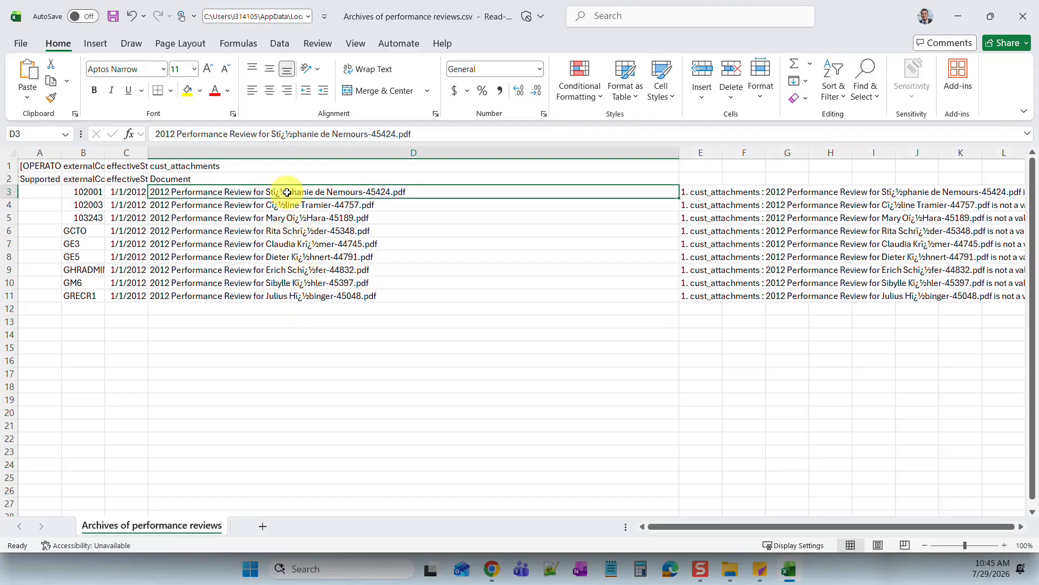
pyautogui.moveTo(287, 192); pyautogui.dragTo(295, 296)
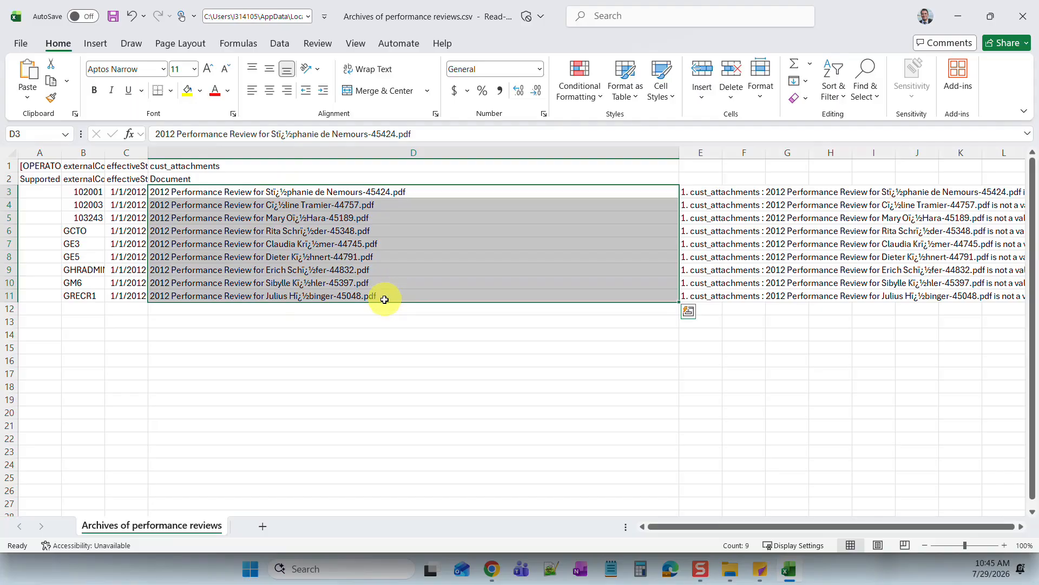
pyautogui.click(387, 296)
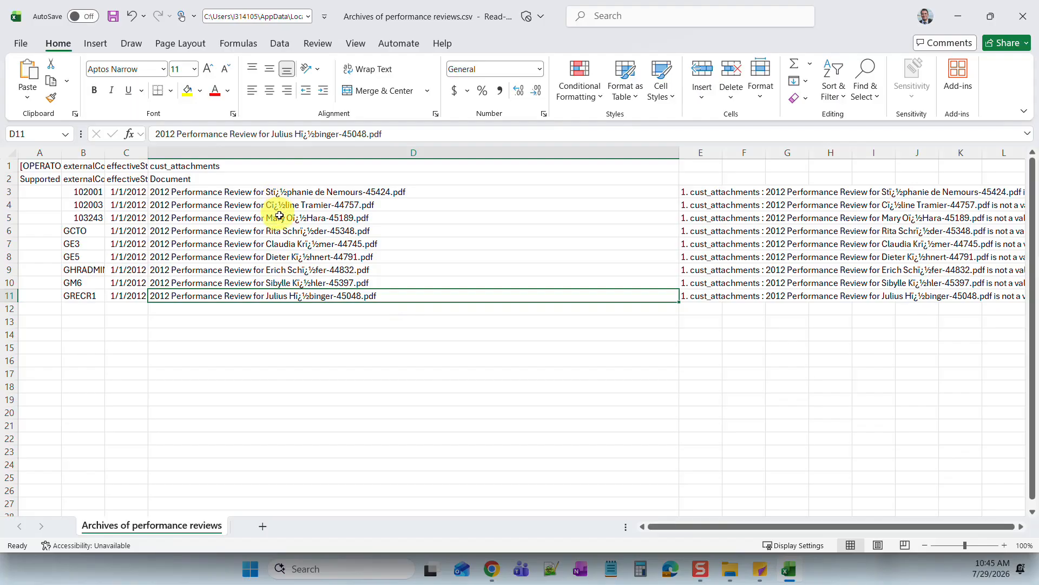
# - Close the results CSV without saving, then close the zip contents window and run details
pyautogui.click(1024, 16)
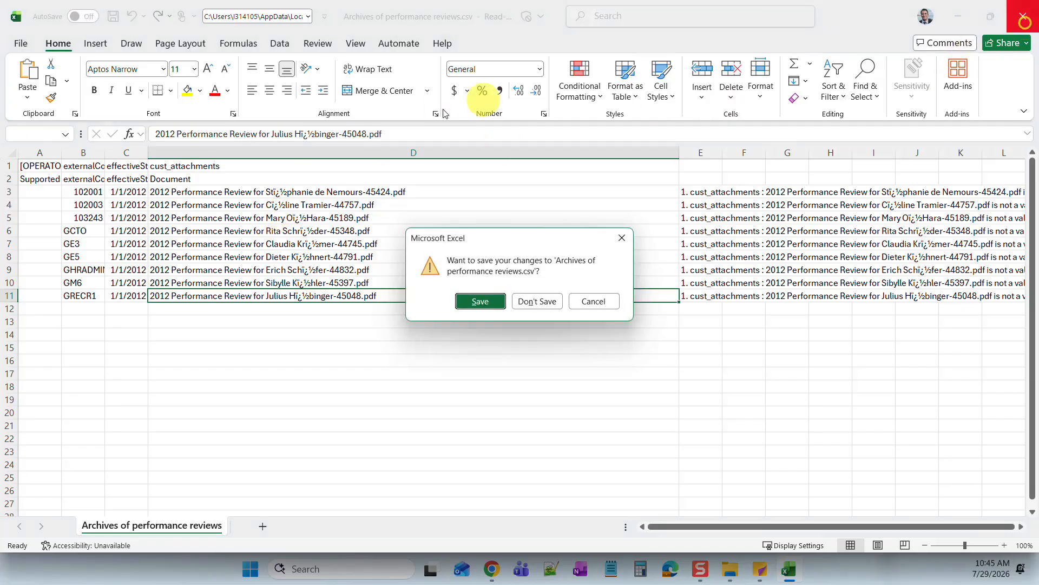
pyautogui.click(542, 300)
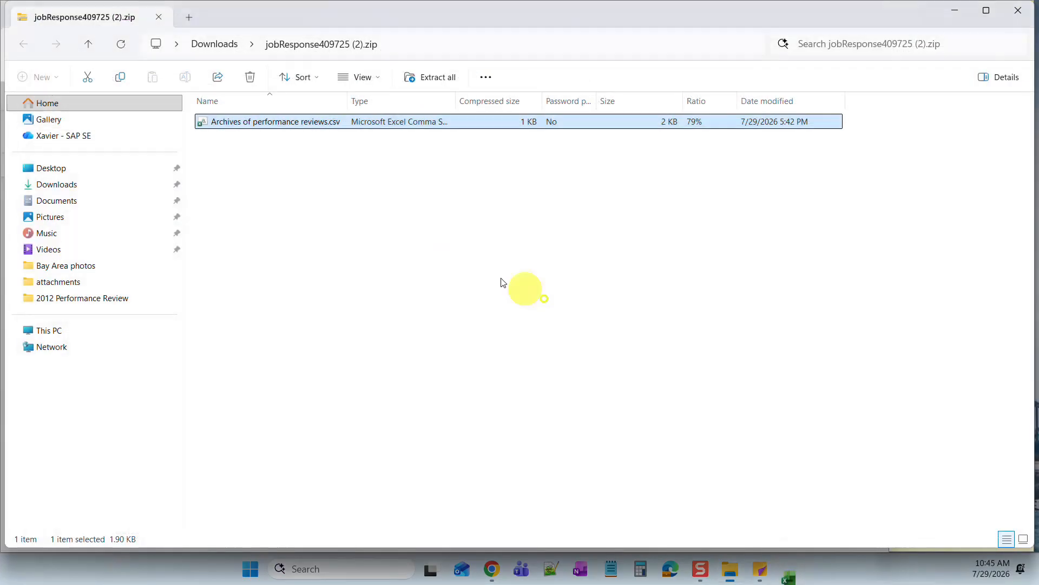
pyautogui.click(1025, 17)
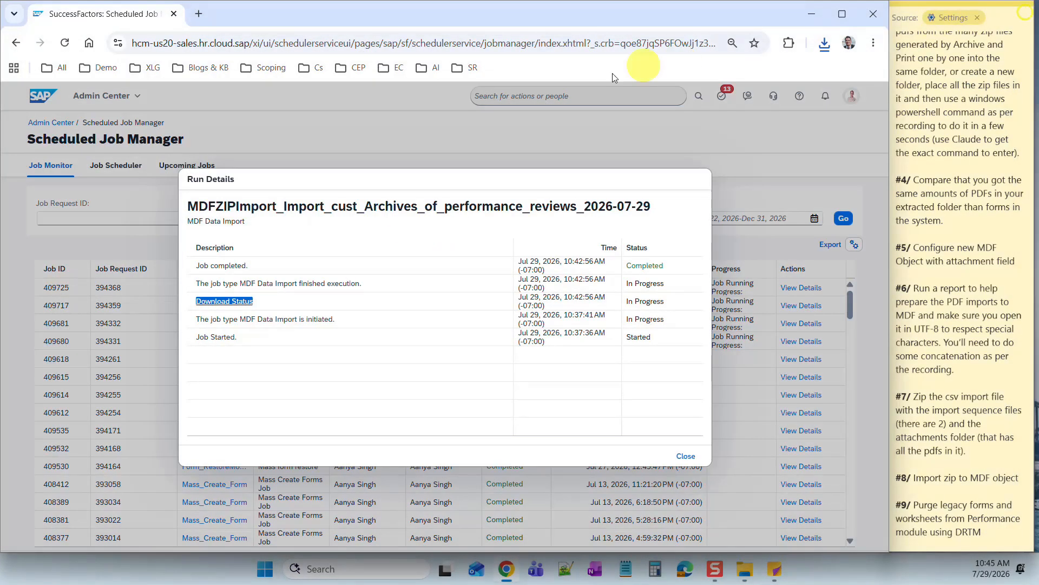
pyautogui.click(683, 457)
# - Search 'Man' in the admin search and go to Manage Data
pyautogui.click(512, 93)
pyautogui.write('Manage data')
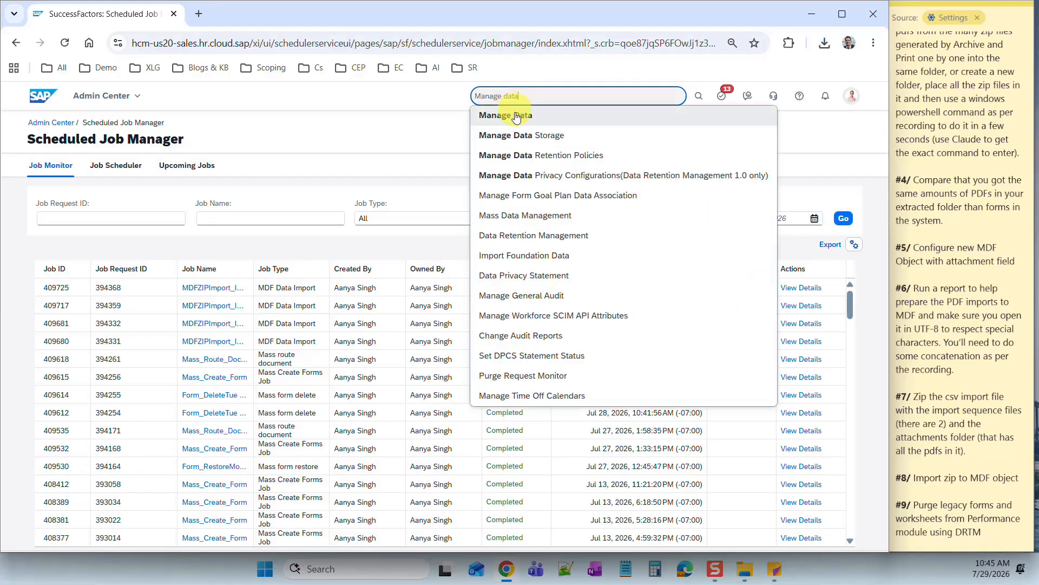
pyautogui.click(513, 112)
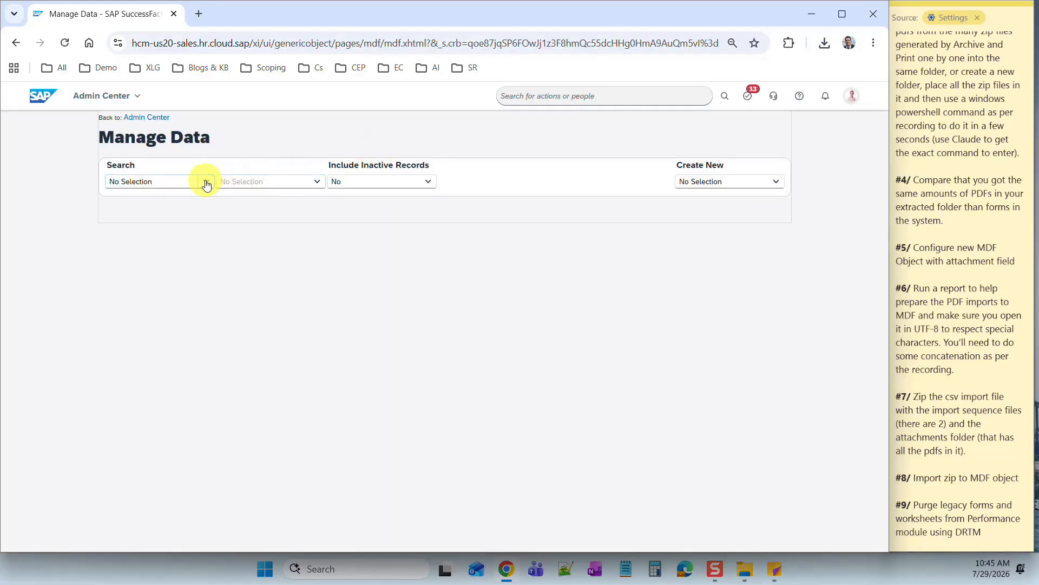
# - Show an employee's record from the Archives of performance reviews object
pyautogui.click(173, 182)
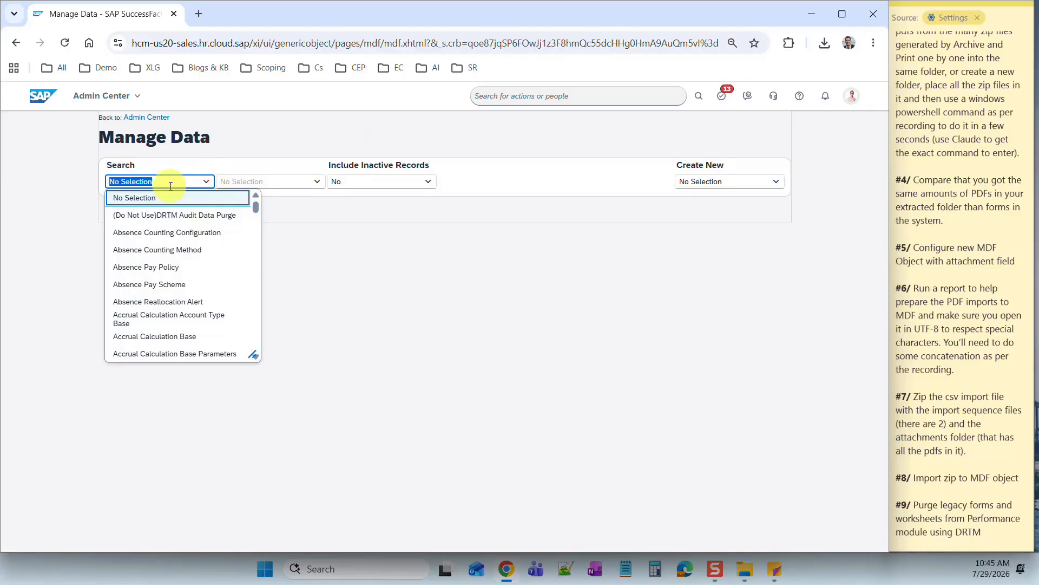
pyautogui.write('Archives')
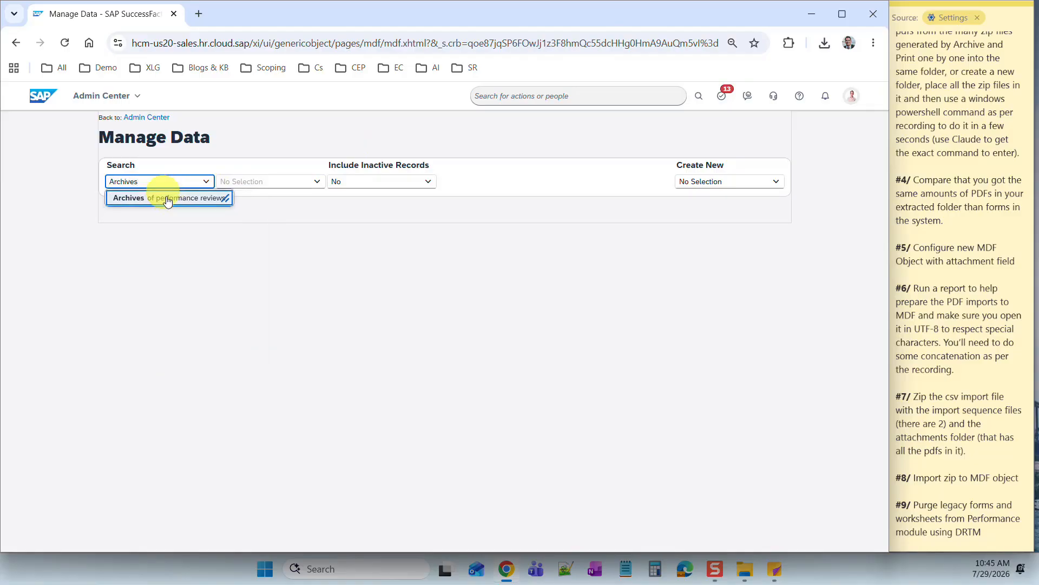
pyautogui.click(167, 199)
pyautogui.click(319, 183)
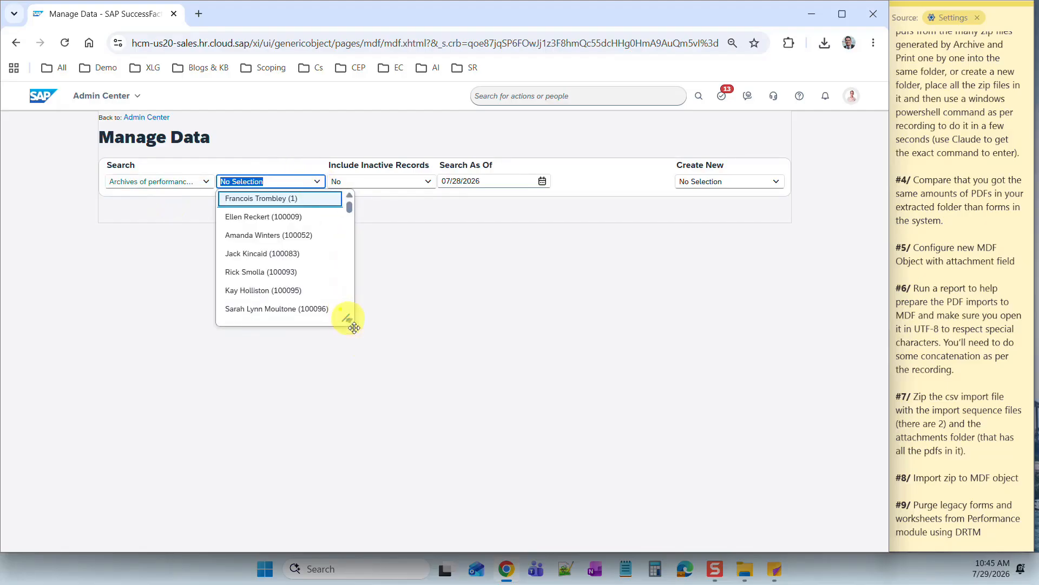
pyautogui.moveTo(354, 328); pyautogui.dragTo(438, 481)
pyautogui.moveTo(443, 203); pyautogui.dragTo(443, 420)
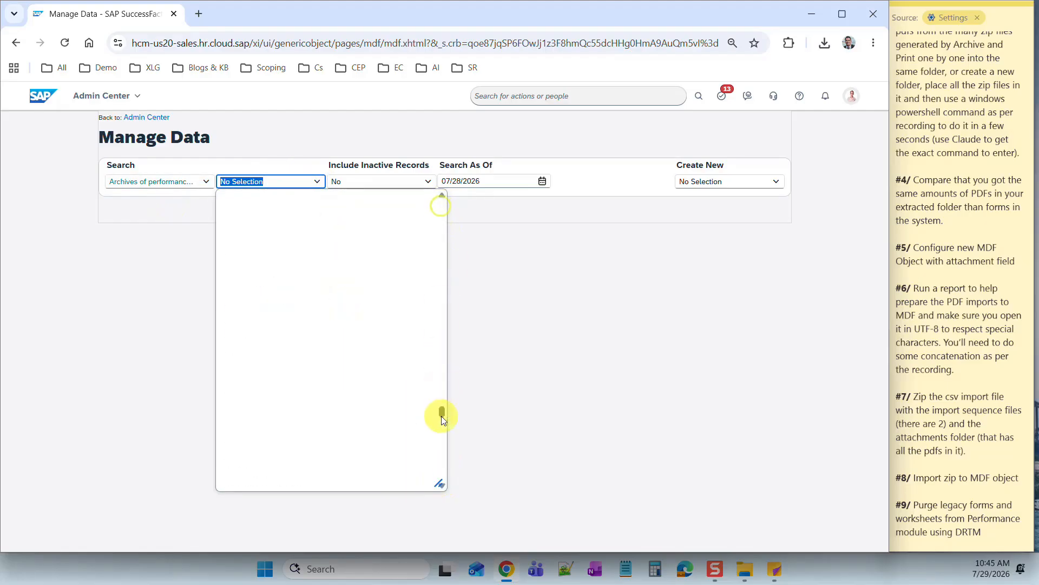
pyautogui.click(258, 356)
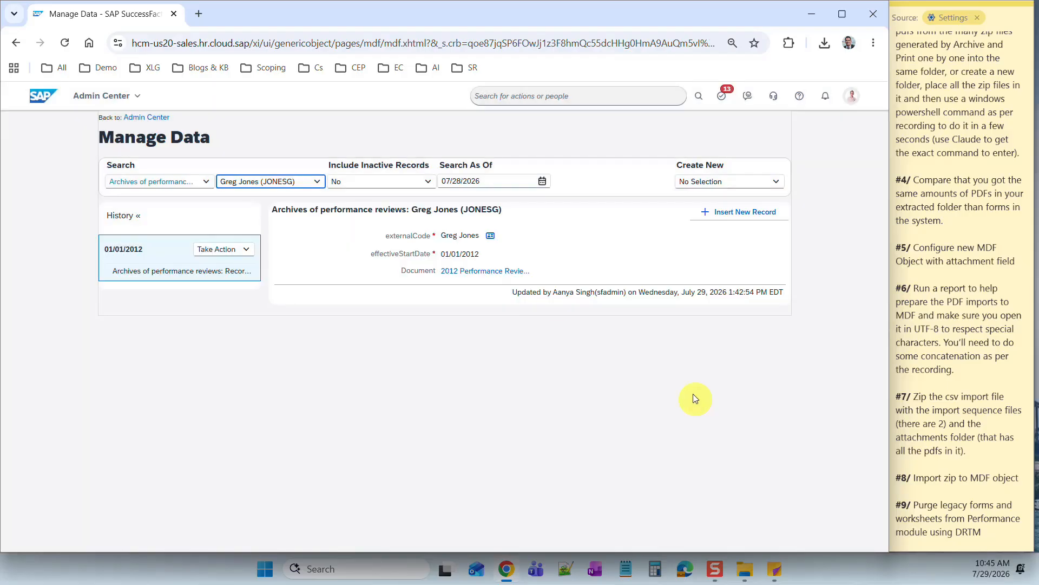
# - Check the 01/01/2012 start date and download the attached 2012 performance review PDF
pyautogui.tripleClick(468, 252)
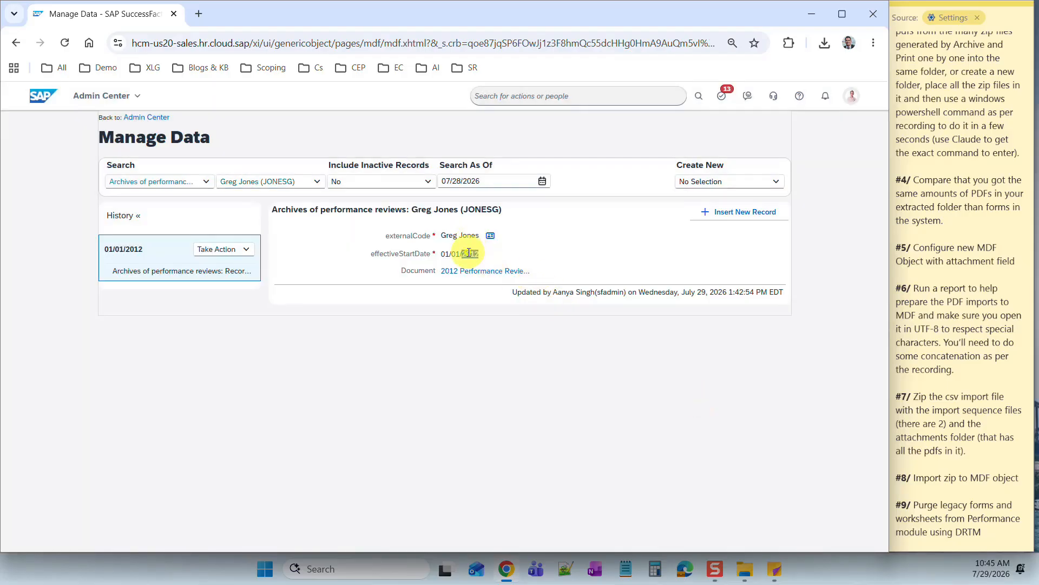
pyautogui.click(627, 262)
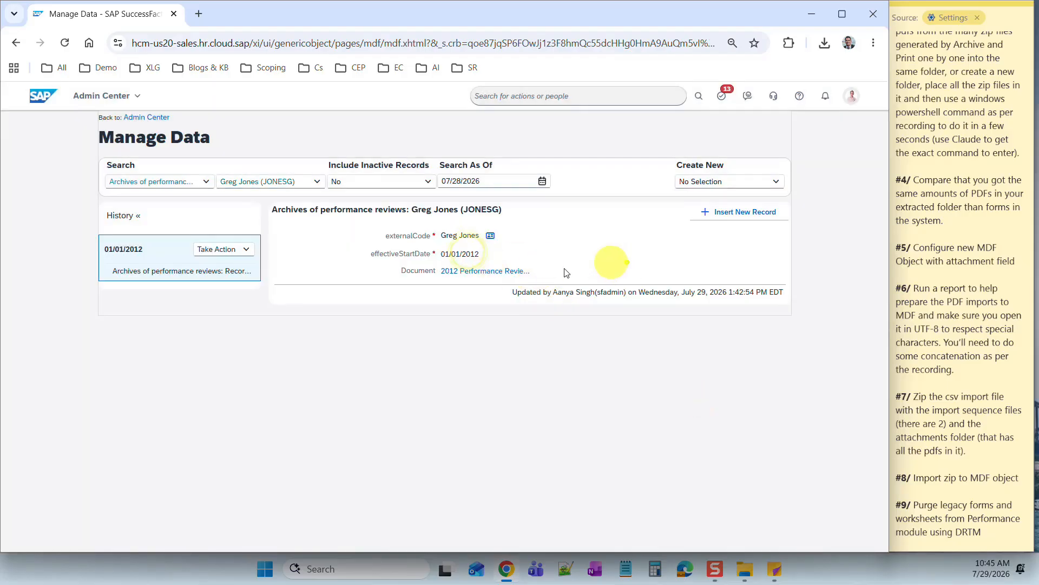
pyautogui.tripleClick(495, 277)
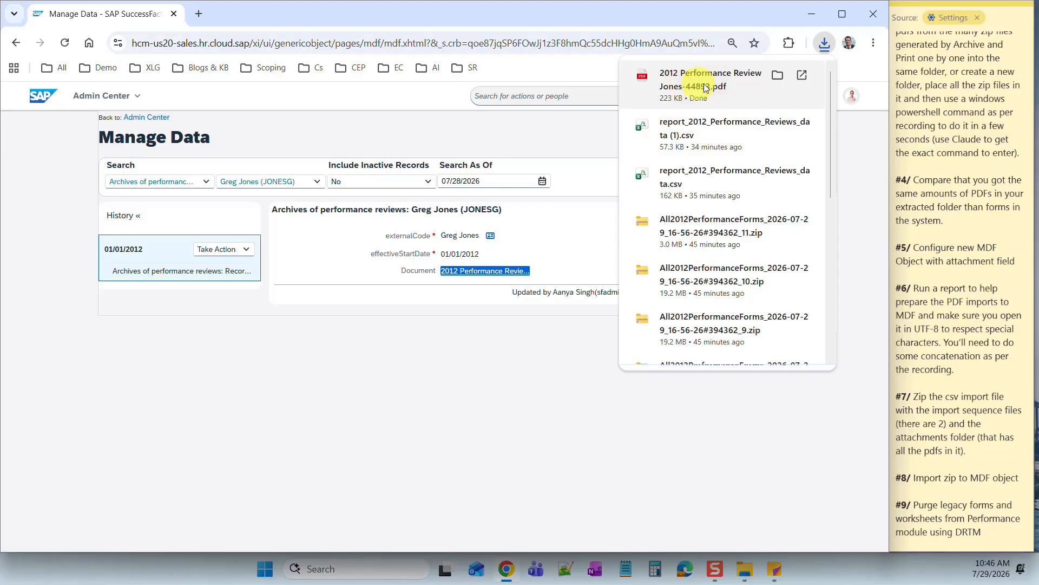
pyautogui.click(297, 376)
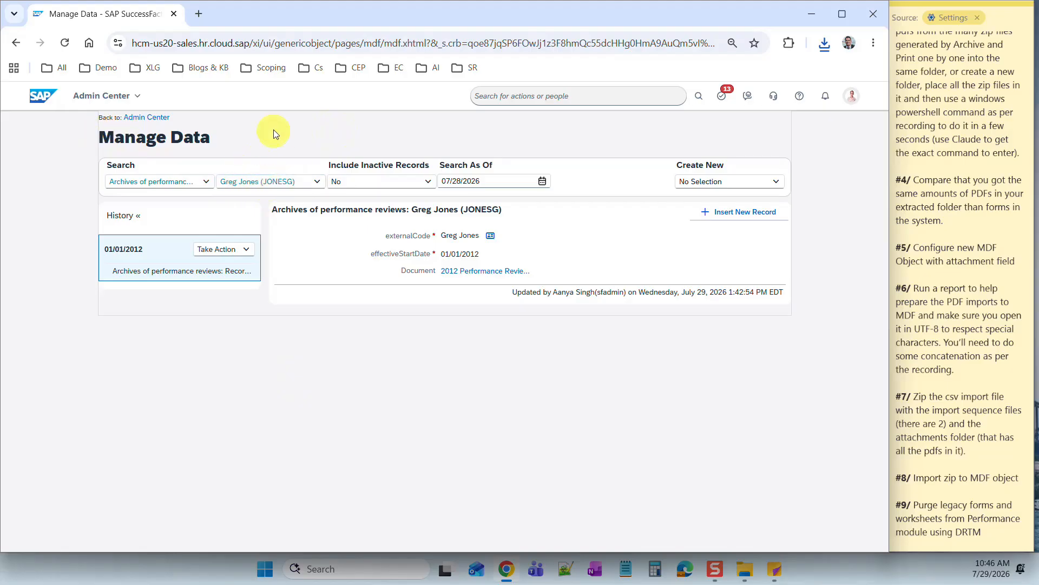
# - Set Include Inactive Records to Yes
pyautogui.click(424, 186)
pyautogui.click(348, 213)
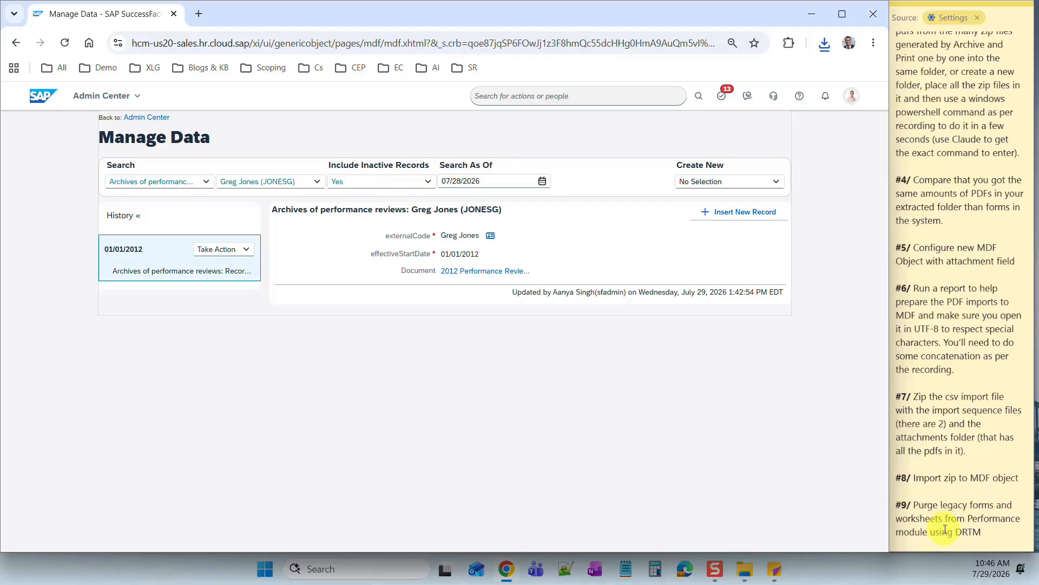
pyautogui.click(503, 95)
# - Search 'Data retent', open Data Retention Management and begin a new purge request
pyautogui.write('D')
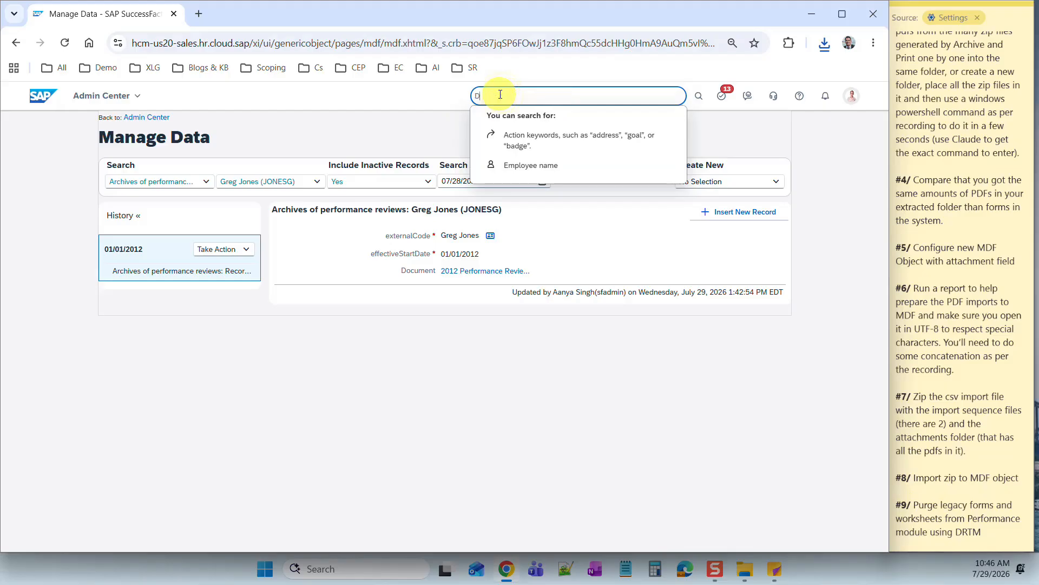
pyautogui.write('ata')
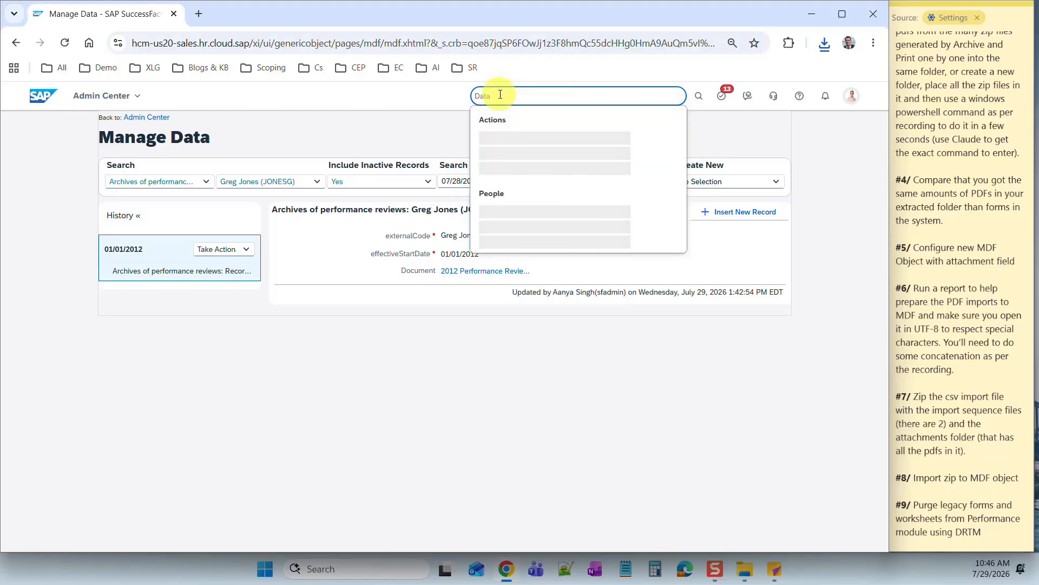
pyautogui.write(' retent')
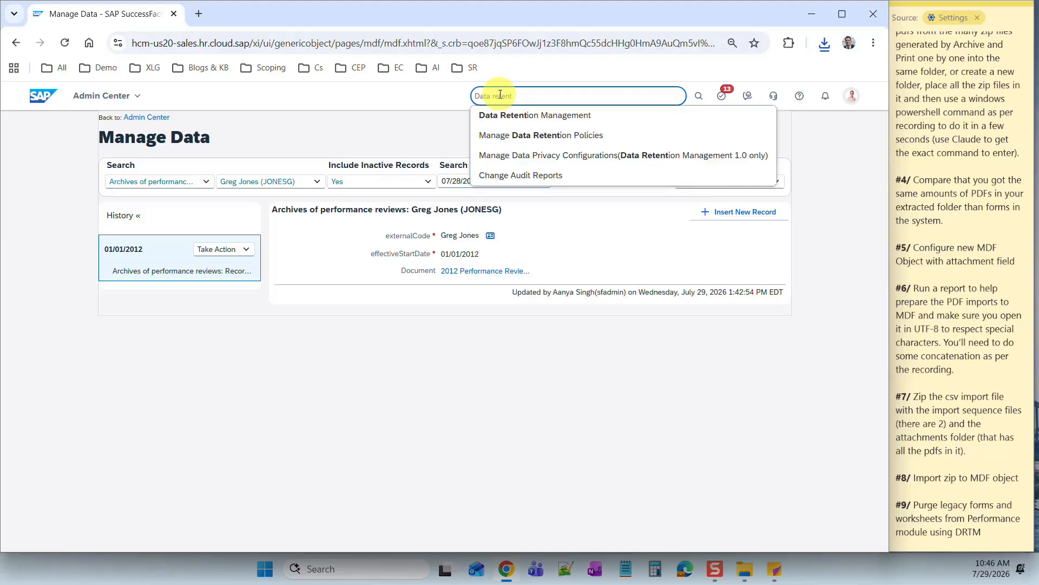
pyautogui.click(501, 113)
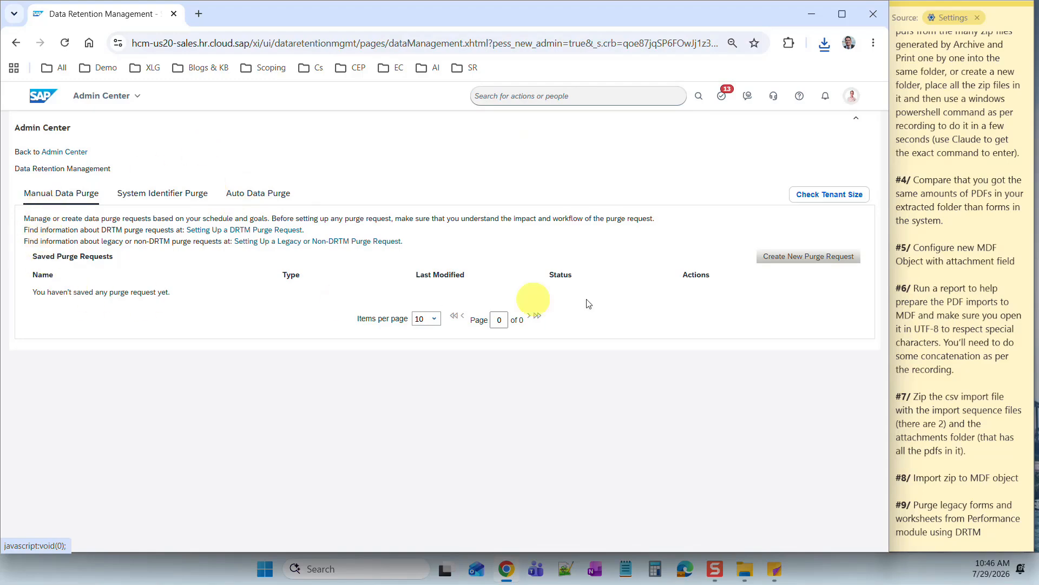
pyautogui.click(833, 262)
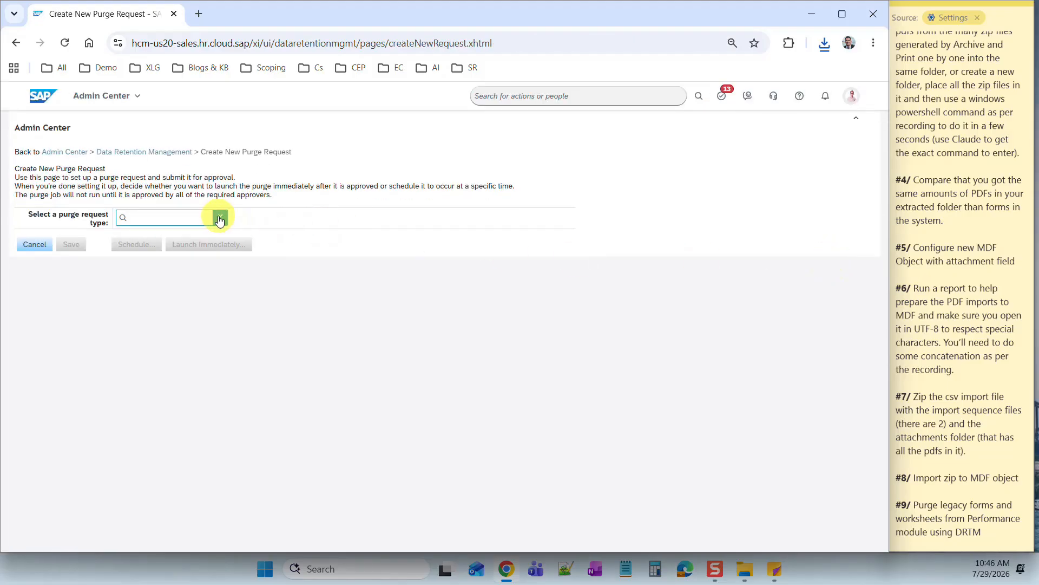
# - Set the purge request type to Purge PM or SM Data for PM Review template '2012 Performance Review'
pyautogui.click(220, 216)
pyautogui.scroll(-5, 232, 311)
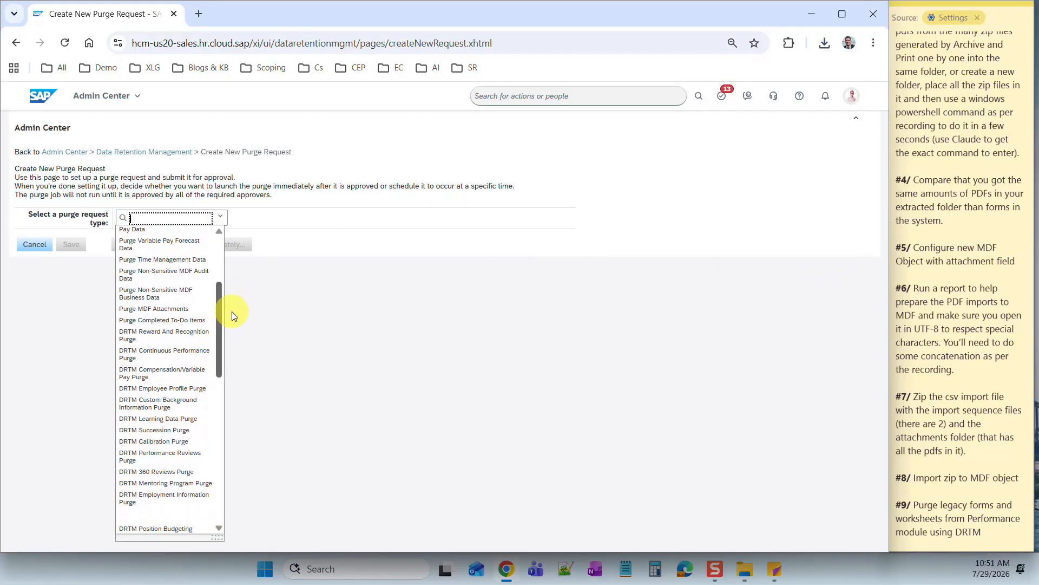
pyautogui.scroll(-2, 232, 311)
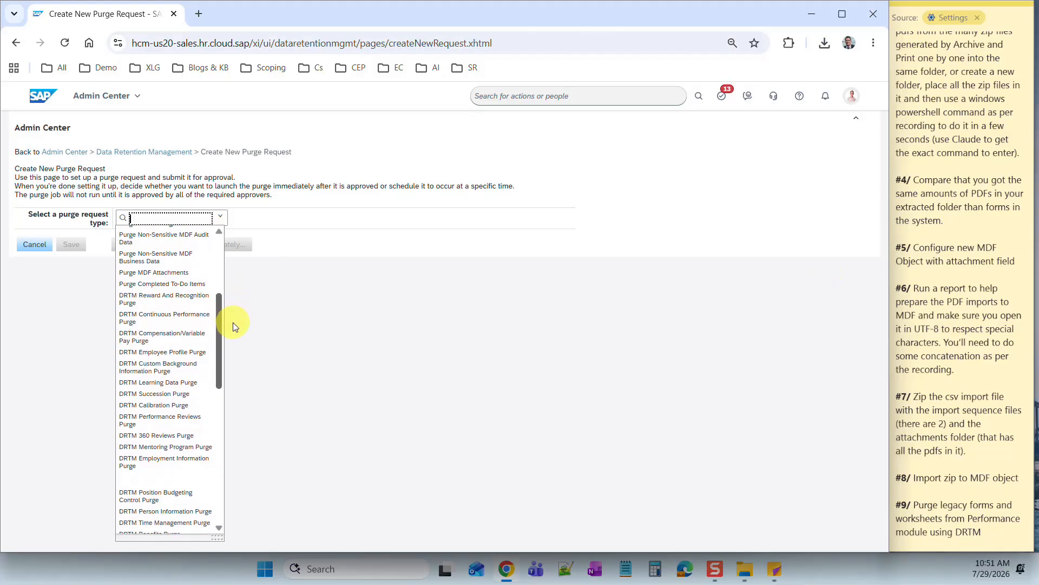
pyautogui.moveTo(234, 325); pyautogui.dragTo(237, 269)
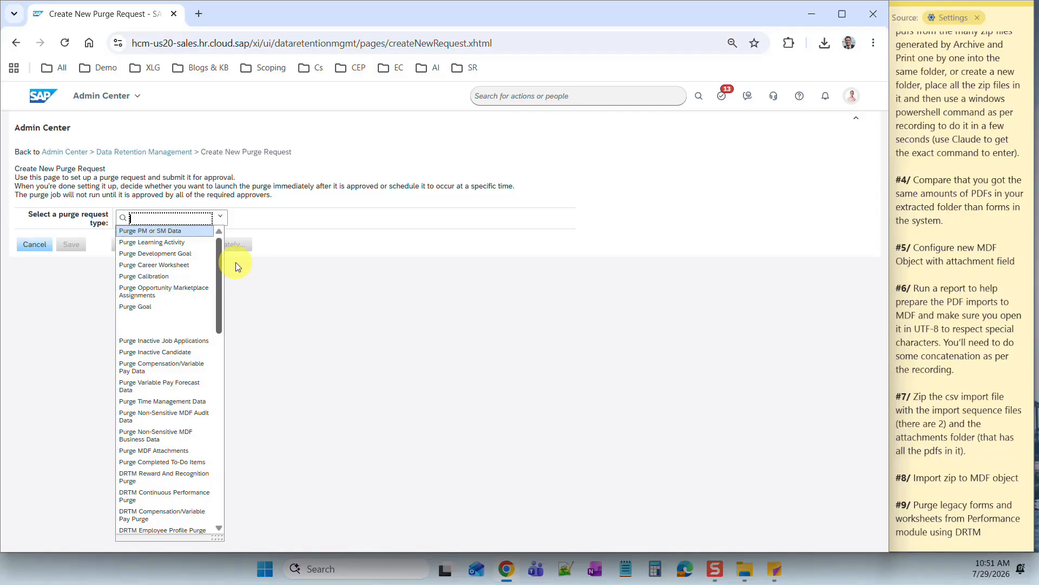
pyautogui.click(163, 233)
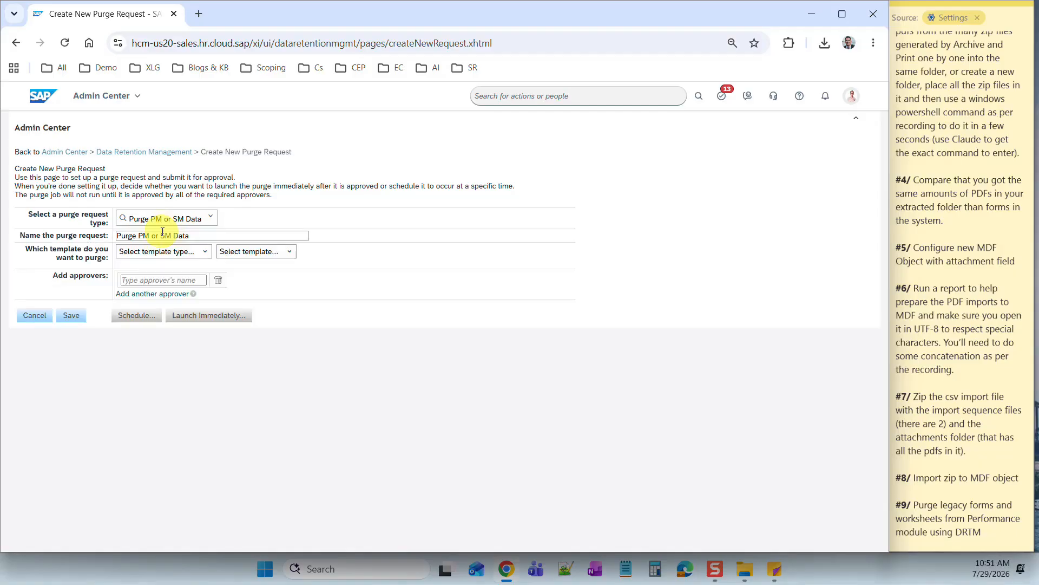
pyautogui.click(205, 255)
pyautogui.click(180, 299)
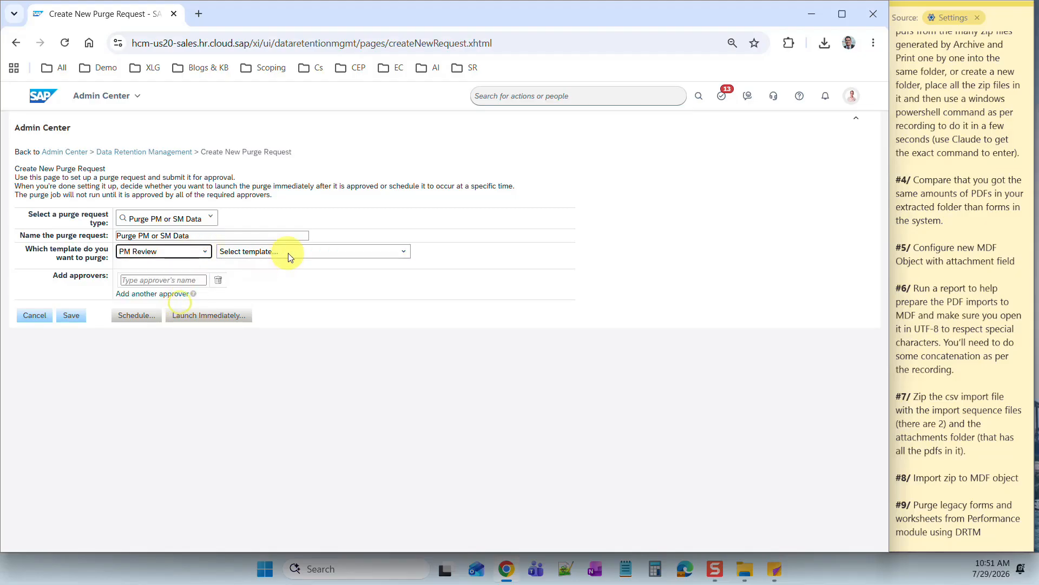
pyautogui.click(404, 251)
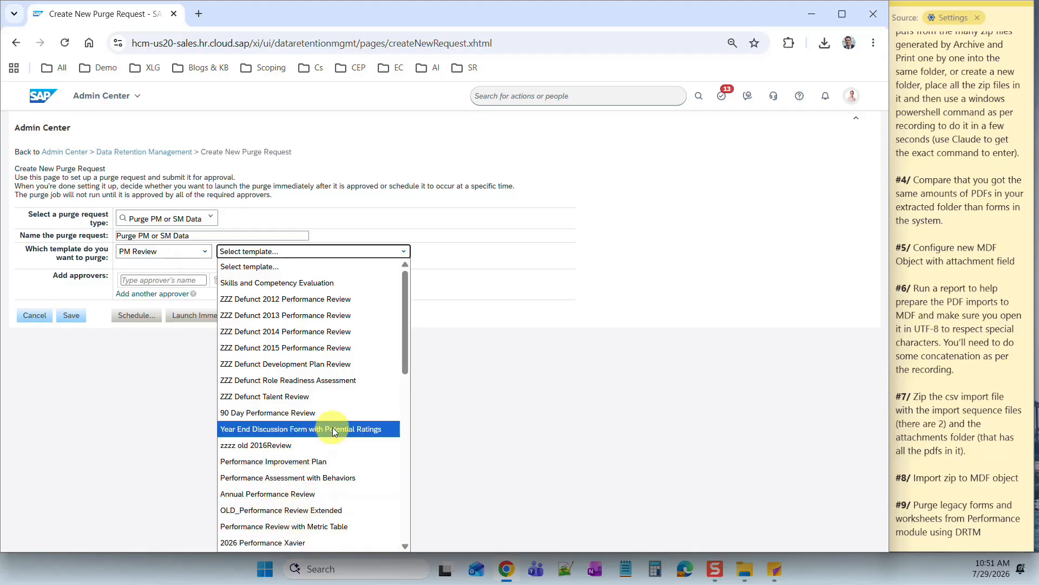
pyautogui.scroll(-10, 333, 427)
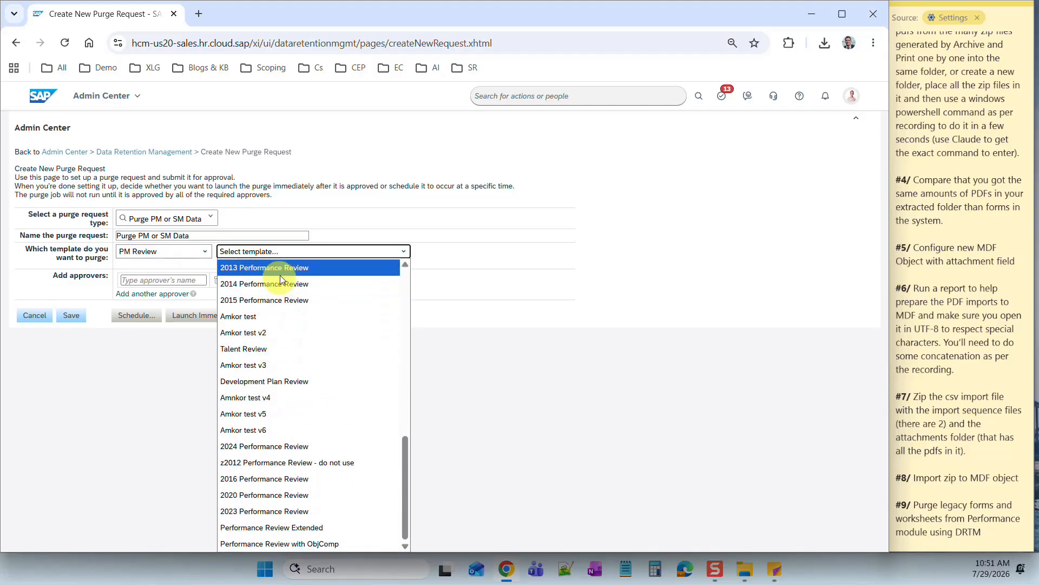
pyautogui.scroll(5, 287, 368)
pyautogui.click(271, 368)
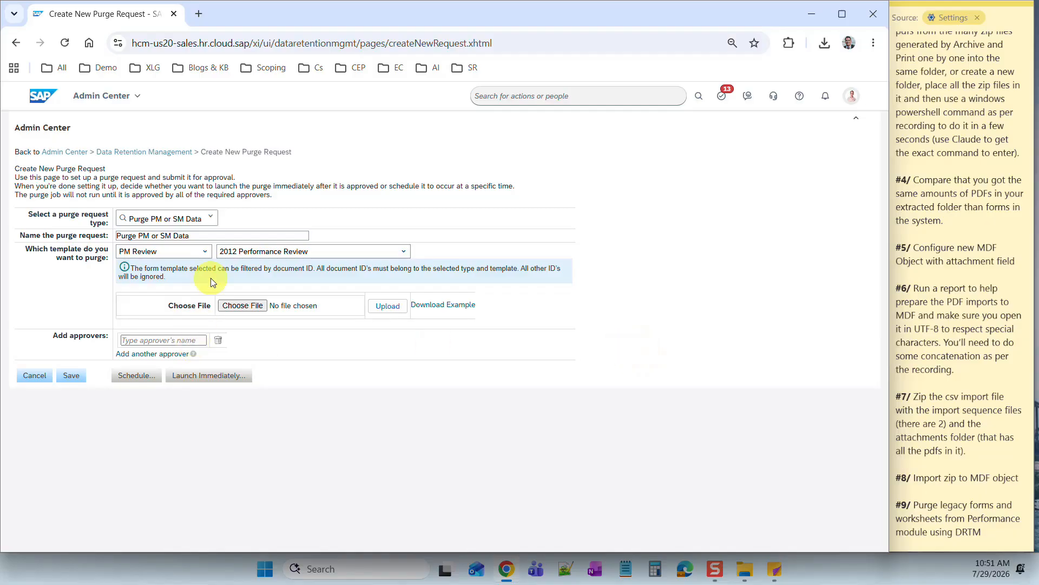
pyautogui.click(653, 292)
# - Download the example purge criteria file, open it to inspect, then close it
pyautogui.click(426, 305)
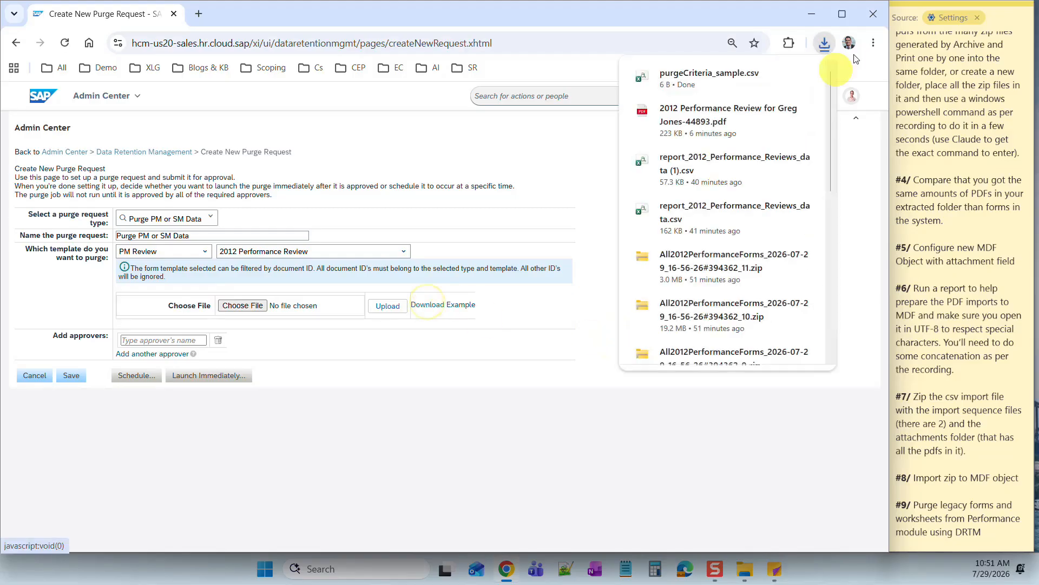
pyautogui.click(725, 73)
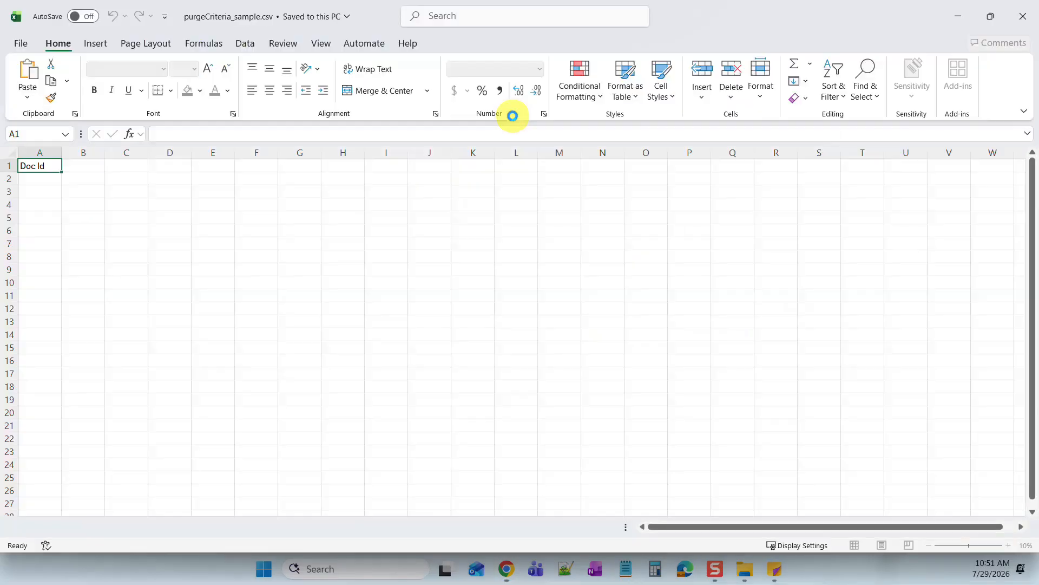
pyautogui.click(184, 230)
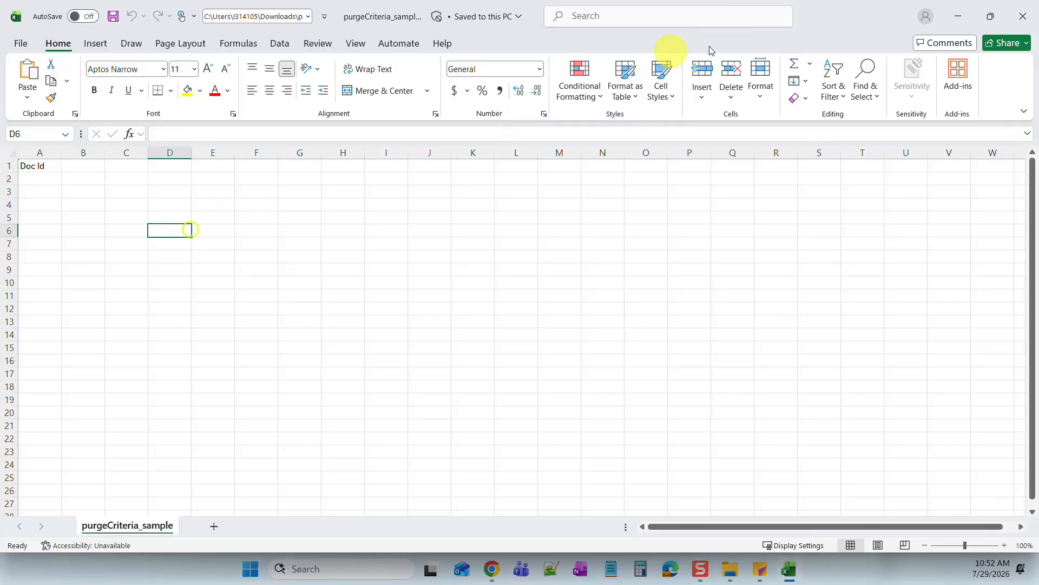
pyautogui.click(1028, 23)
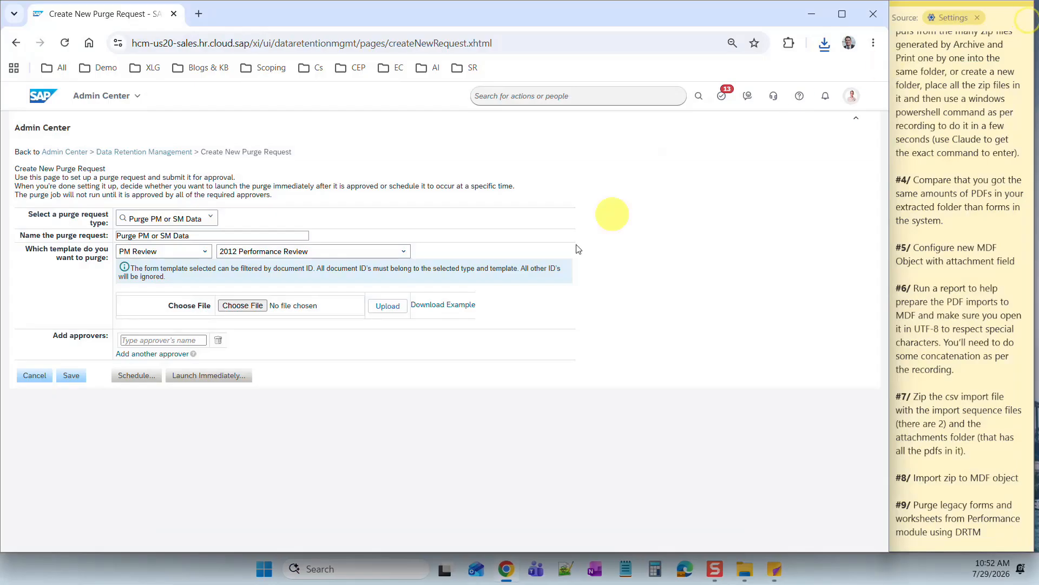
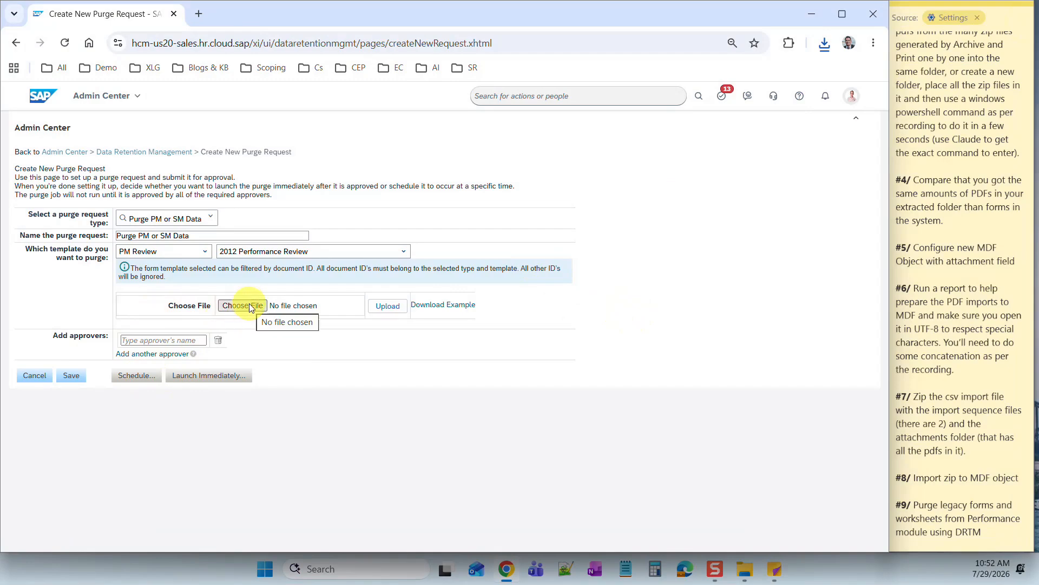
# - Leave the purge request page and choose Reporting from the module menu to reach Report Center
pyautogui.click(118, 97)
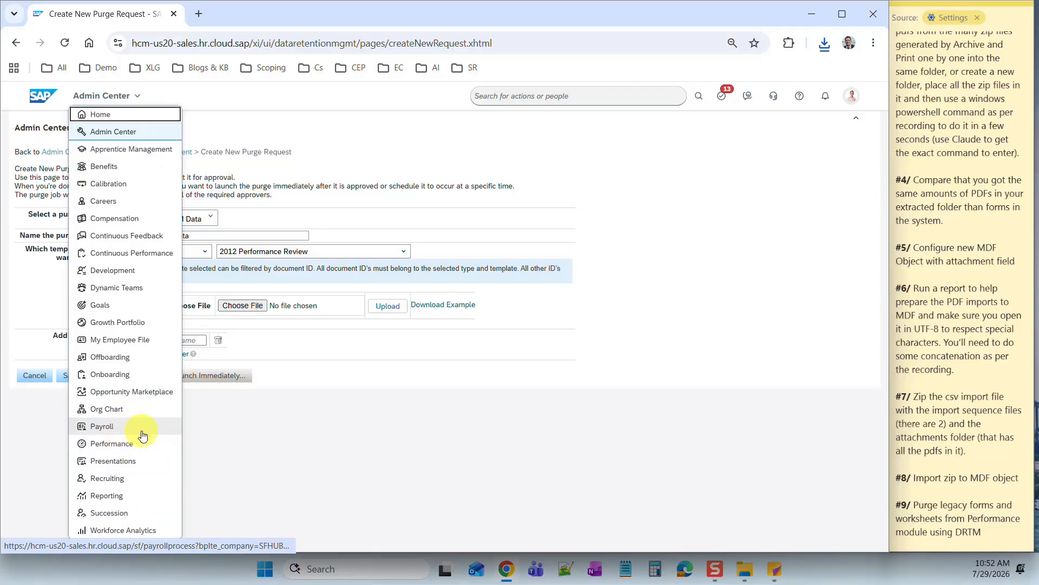
pyautogui.click(125, 498)
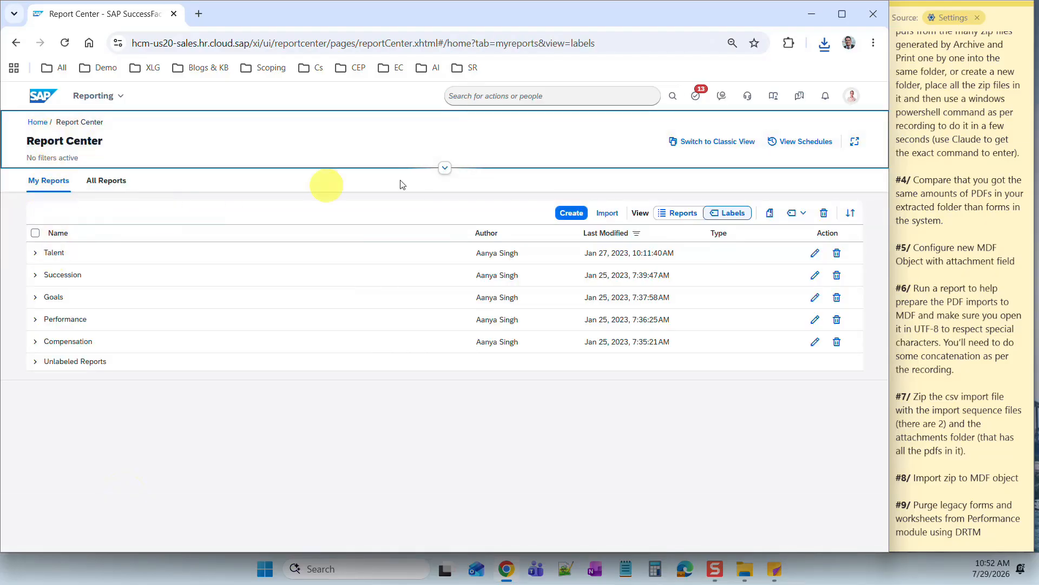
# - Create a Performance Management table report '2012 performance form doc ID' with Remove Styling unchecked, and save it
pyautogui.click(569, 212)
pyautogui.click(388, 337)
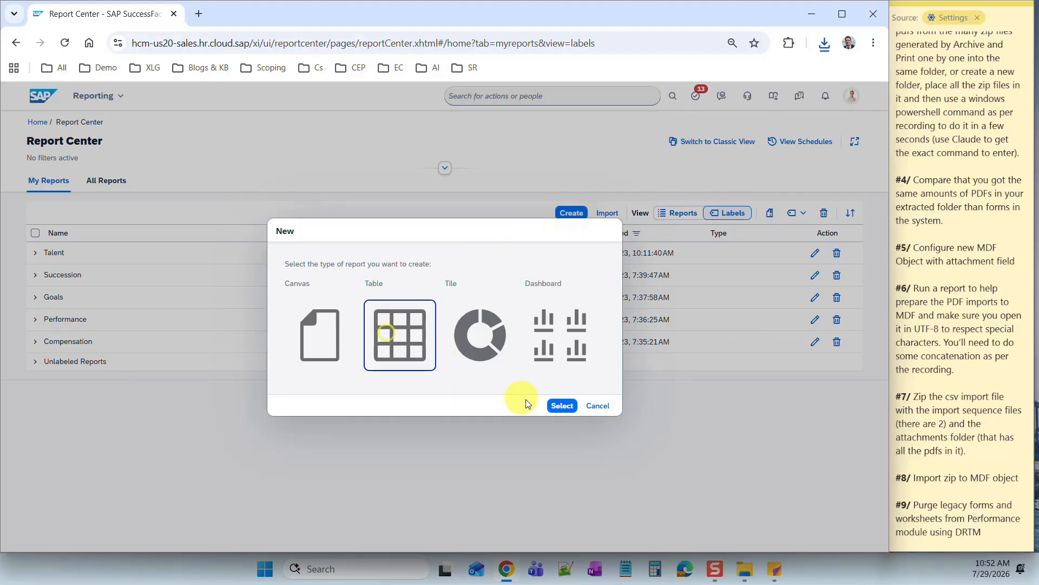
pyautogui.click(561, 405)
pyautogui.click(426, 351)
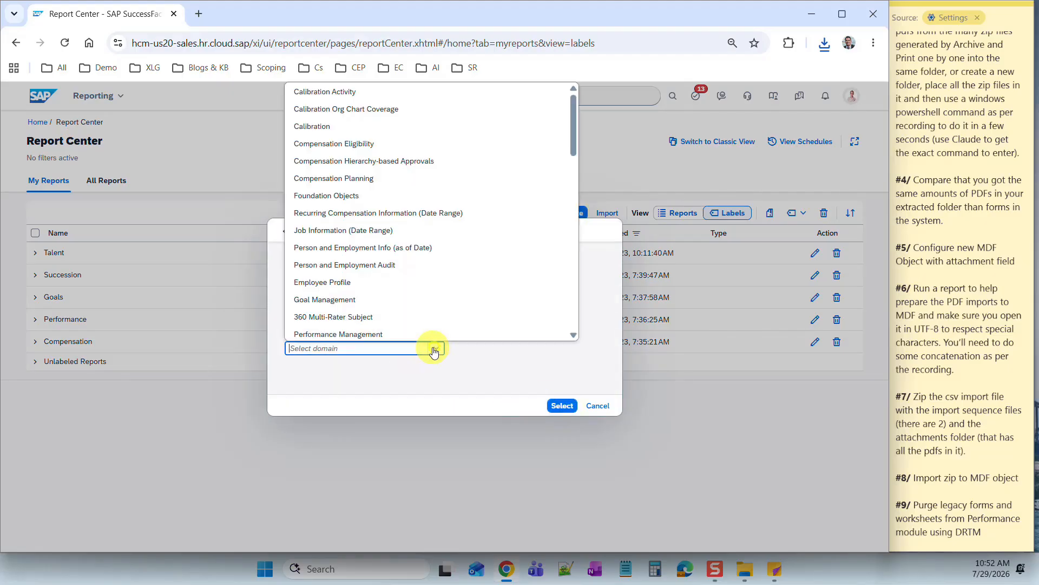
pyautogui.click(354, 331)
pyautogui.click(564, 407)
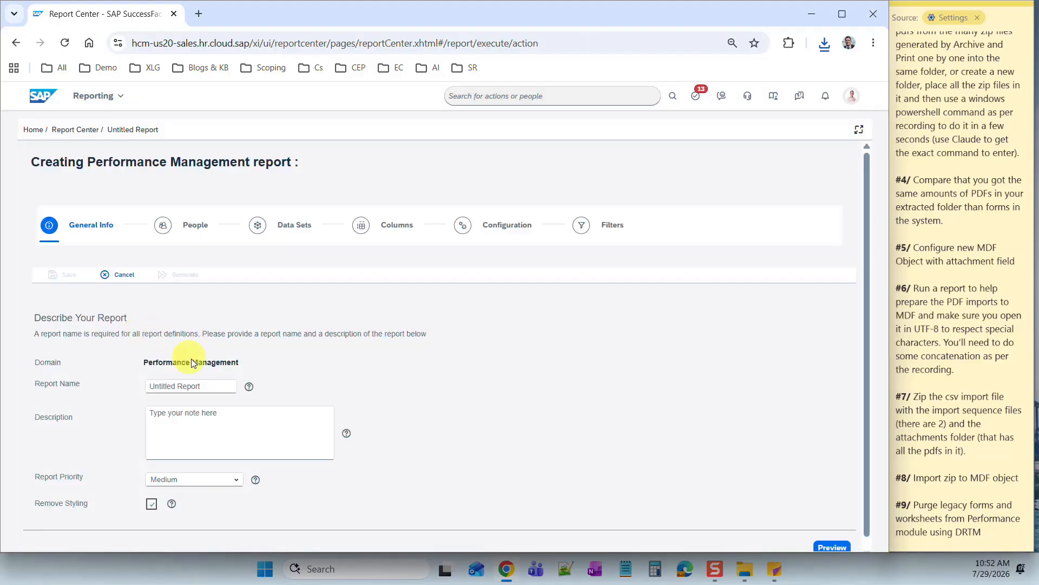
pyautogui.click(197, 384)
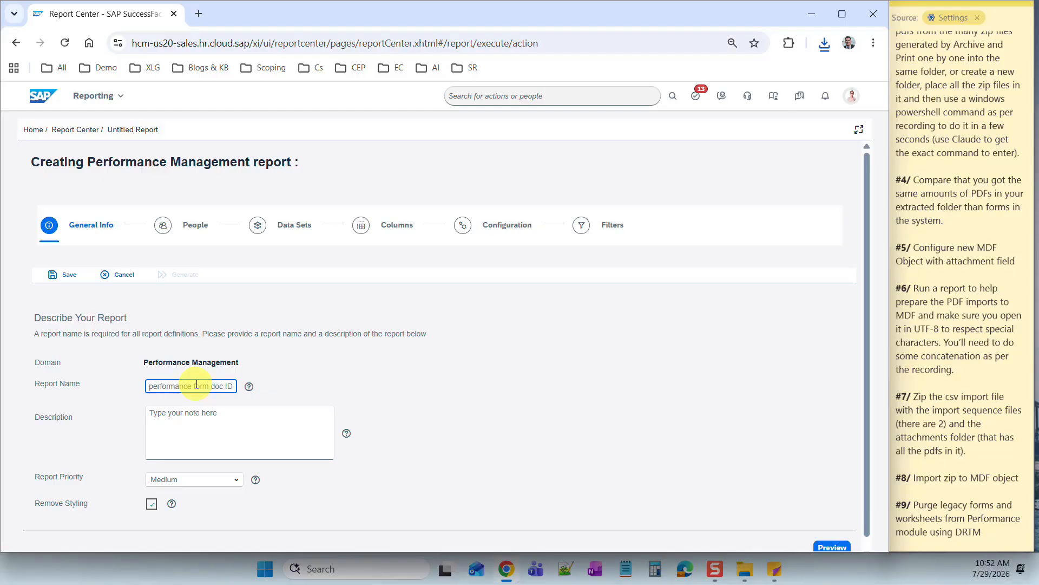
pyautogui.click(152, 503)
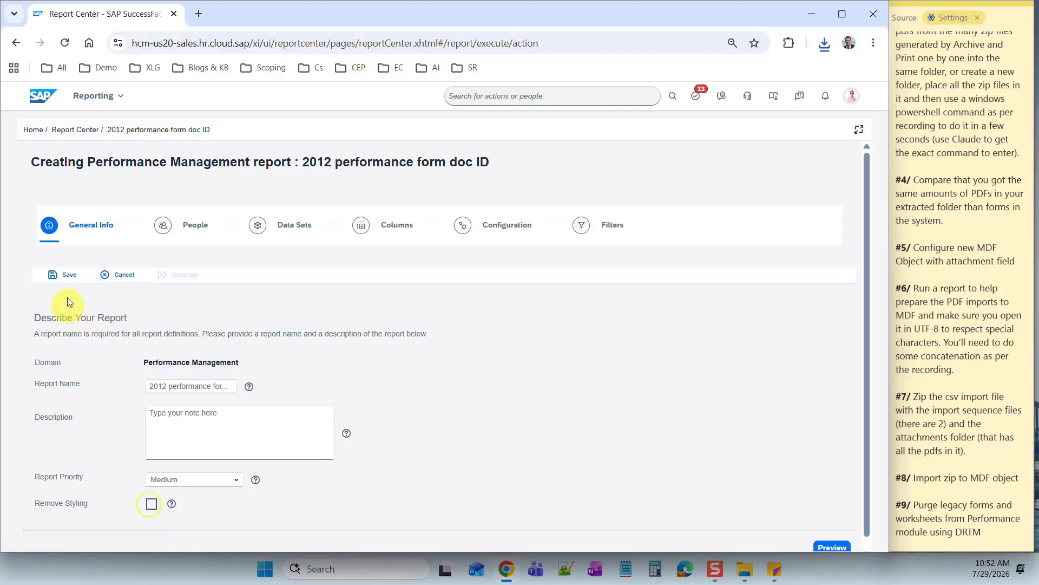
pyautogui.click(65, 279)
# - Scope the report's people with Other Filters, including inactive users, and save
pyautogui.click(159, 246)
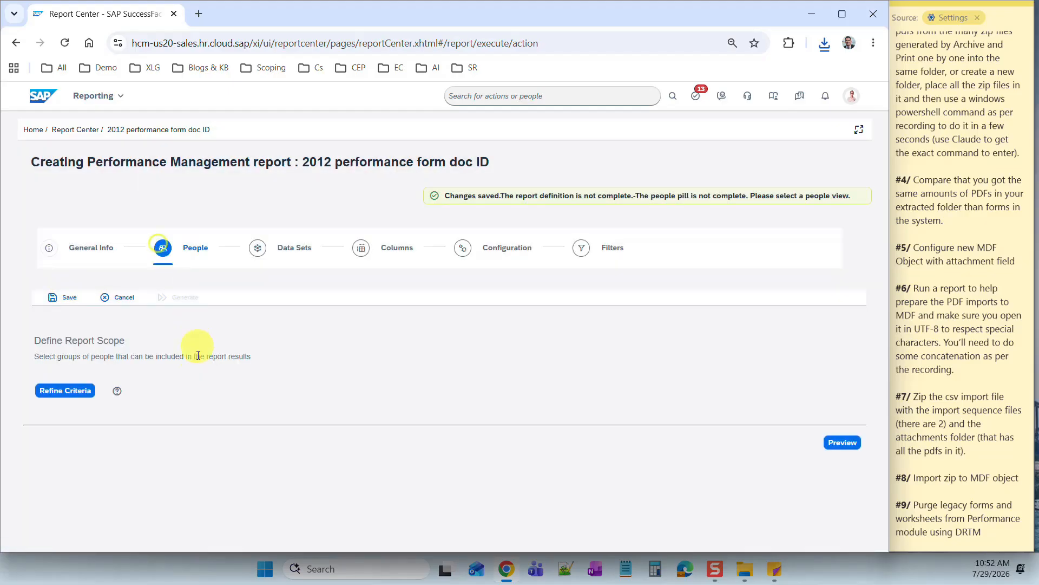
pyautogui.click(63, 399)
pyautogui.click(422, 397)
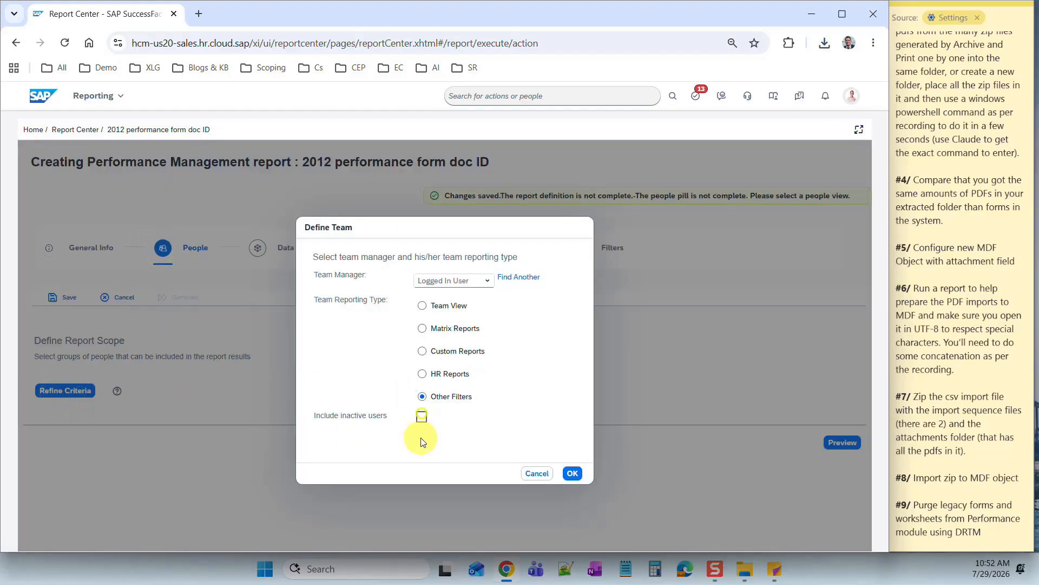
pyautogui.click(421, 417)
pyautogui.click(573, 473)
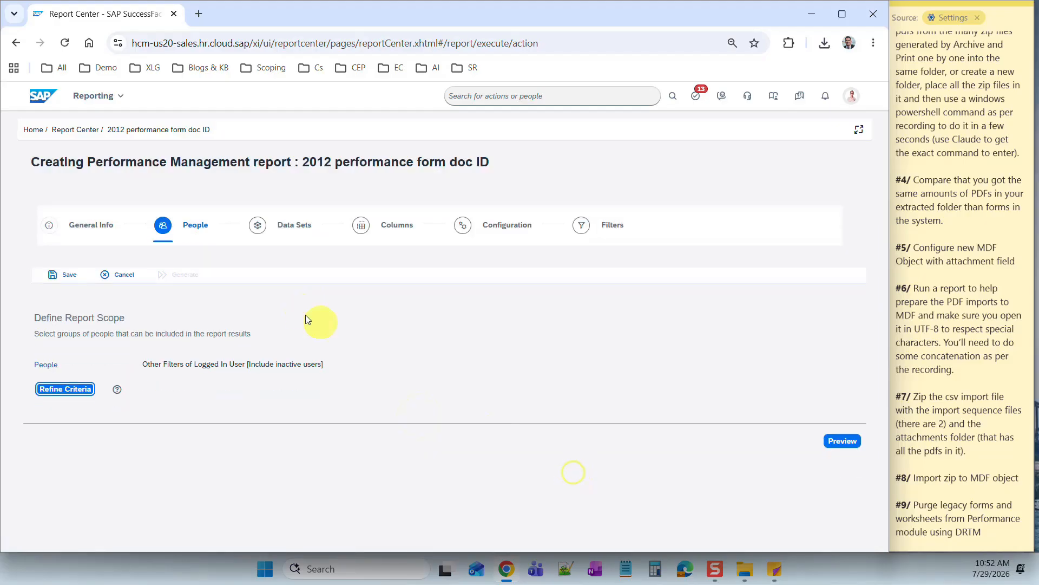
pyautogui.click(65, 275)
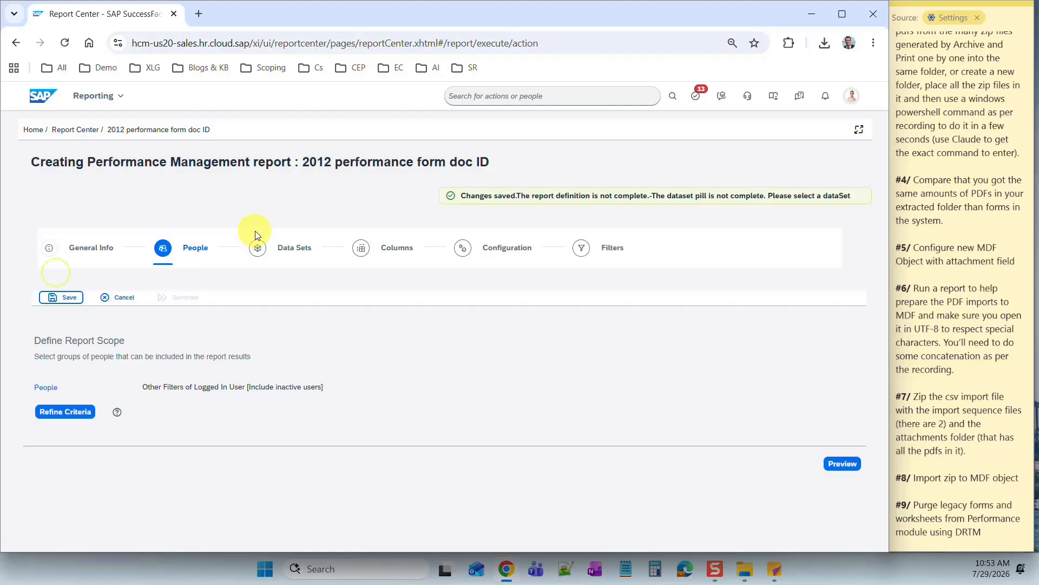
# - Select the 2012 Performance Review template as the report's data set and save
pyautogui.click(257, 260)
pyautogui.click(77, 397)
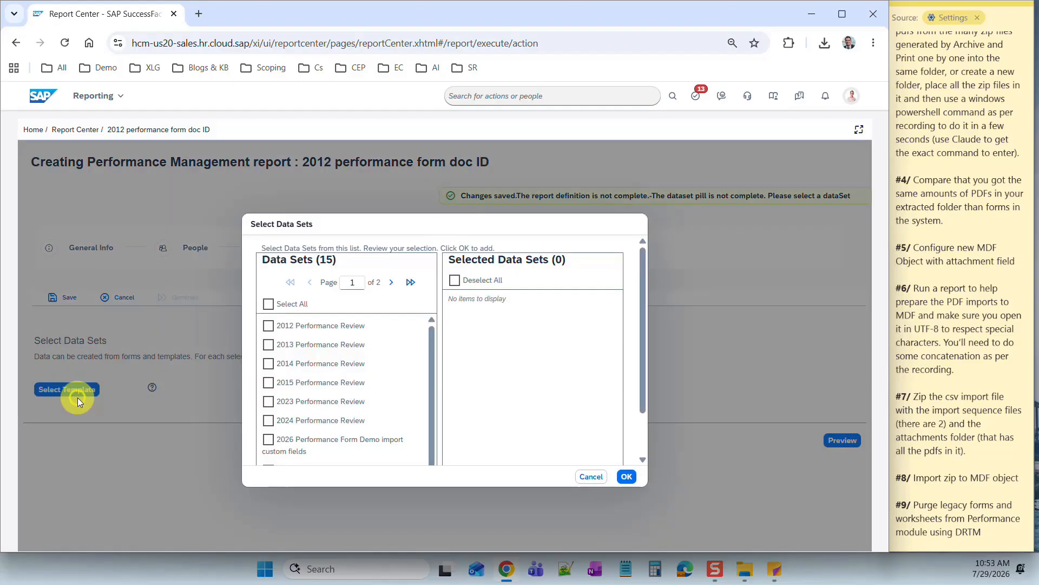
pyautogui.click(268, 326)
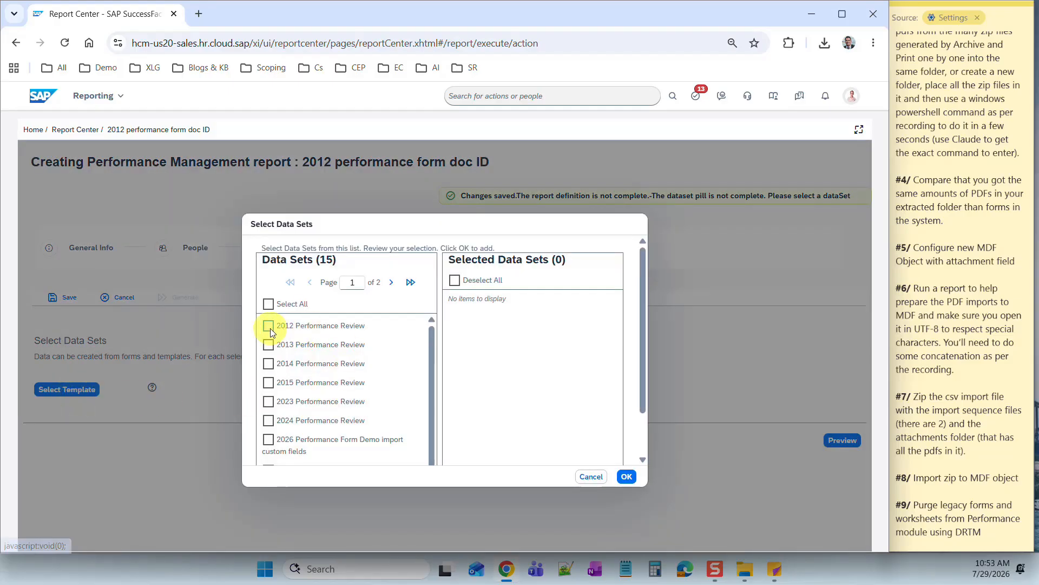
pyautogui.click(626, 477)
pyautogui.click(63, 274)
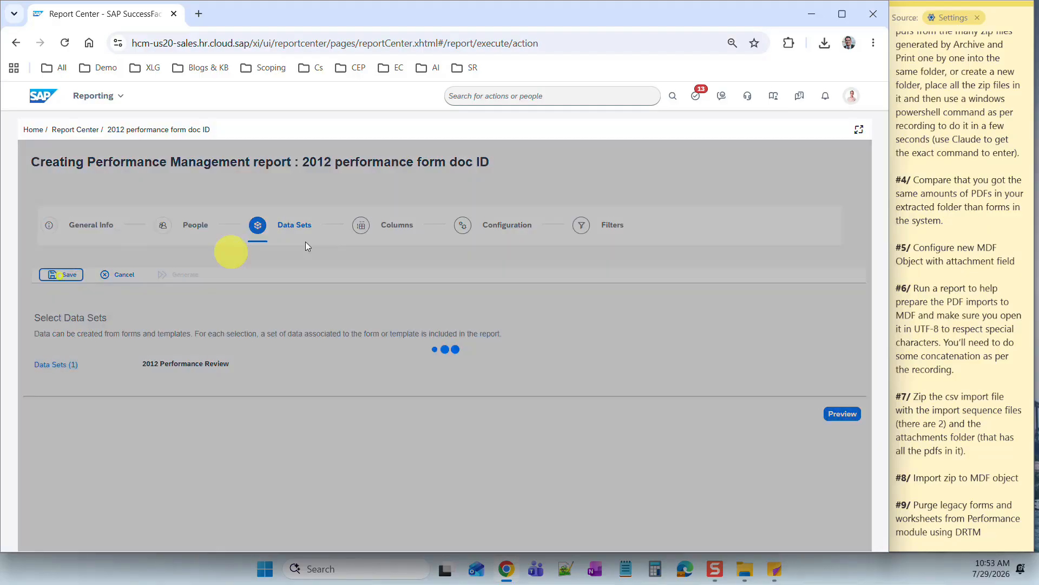
# - Add Subject User ID and Document ID as report columns and save the column setup
pyautogui.click(361, 247)
pyautogui.click(96, 387)
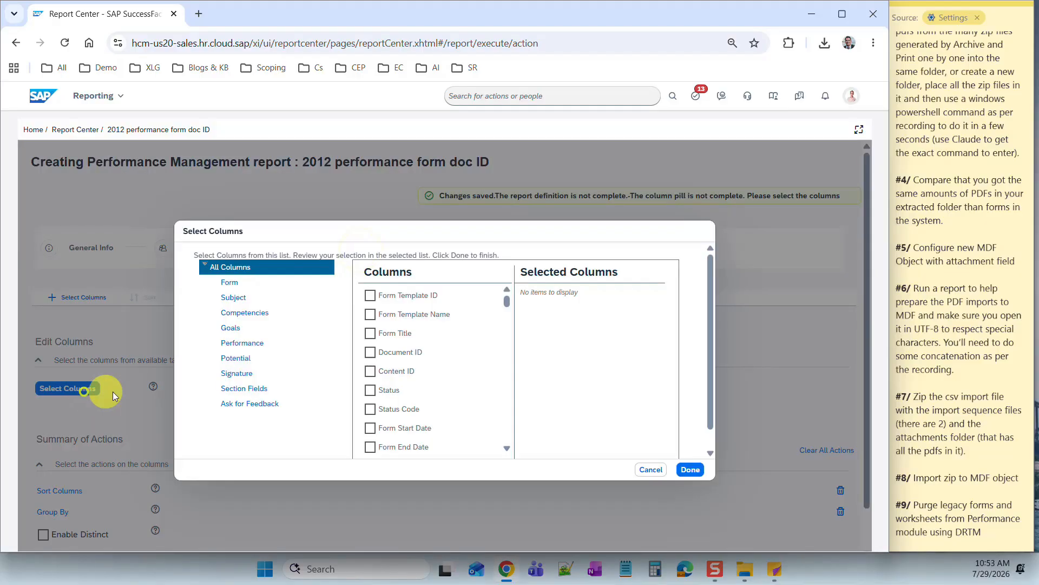
pyautogui.click(233, 297)
pyautogui.click(371, 314)
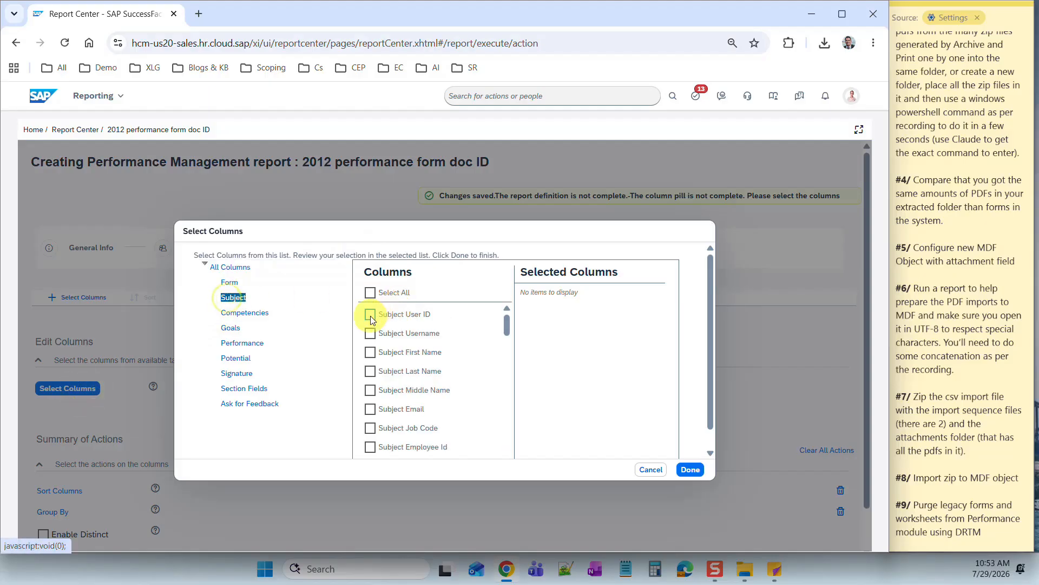
pyautogui.click(229, 282)
pyautogui.click(370, 371)
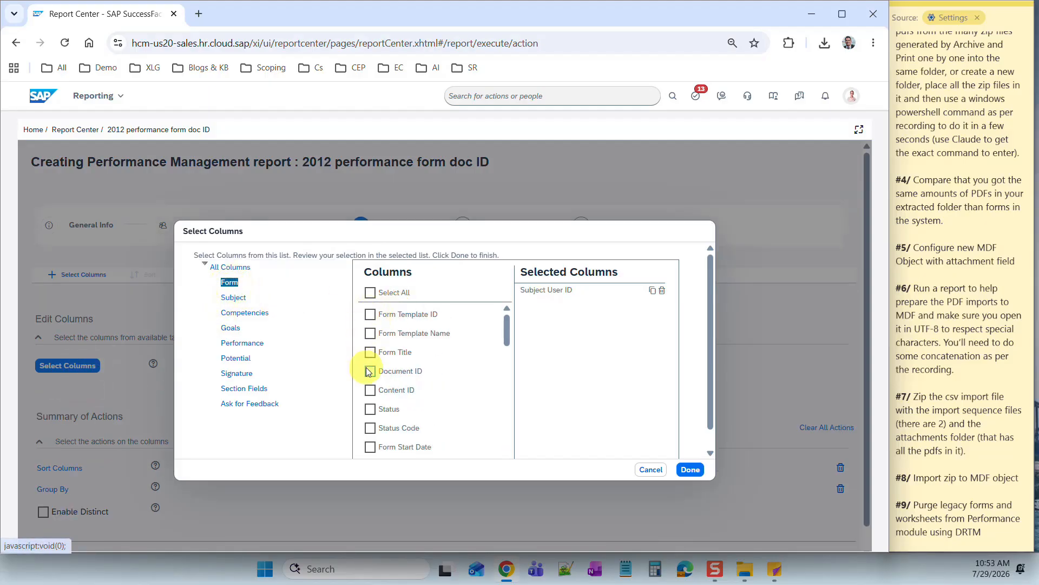
pyautogui.click(690, 469)
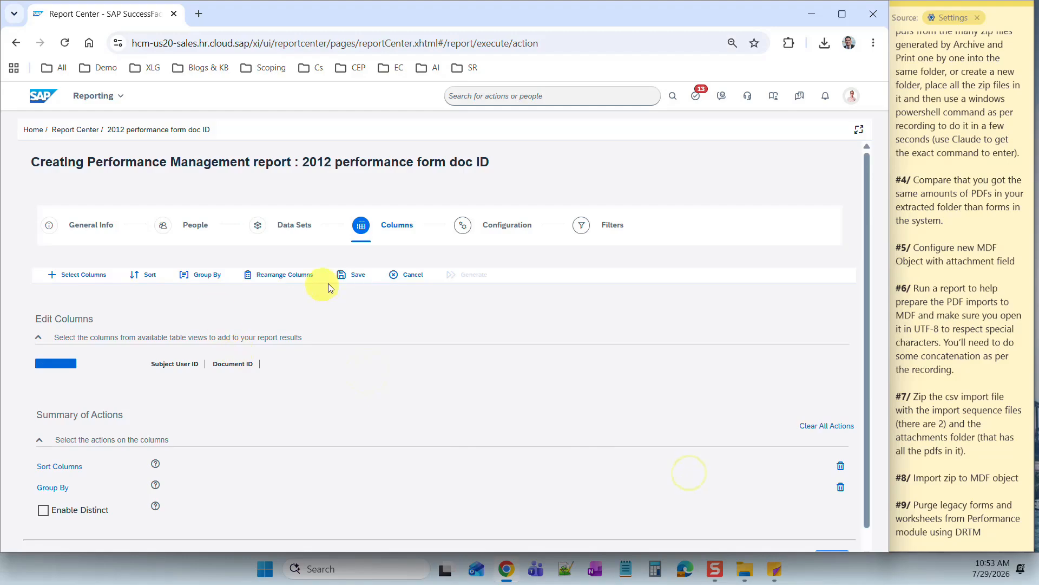
pyautogui.click(354, 276)
# - Generate the report, export it as CSV and open the downloaded file
pyautogui.click(468, 297)
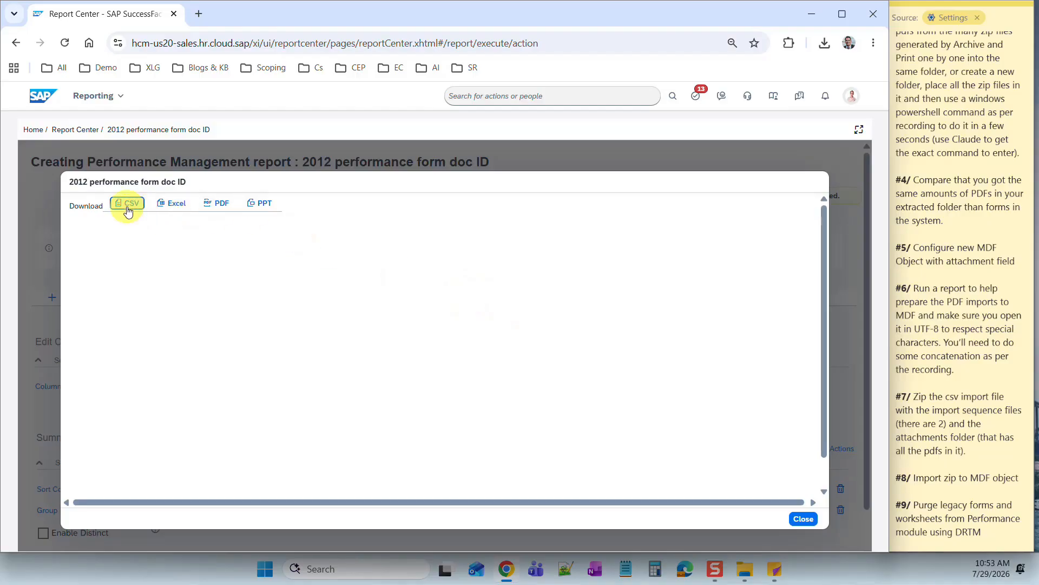
pyautogui.click(128, 210)
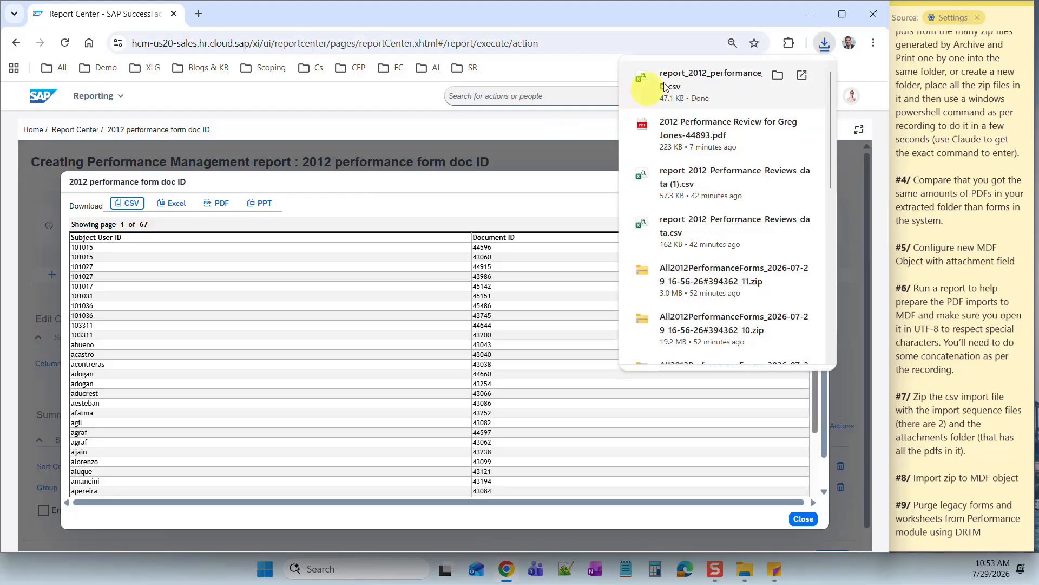
pyautogui.click(703, 76)
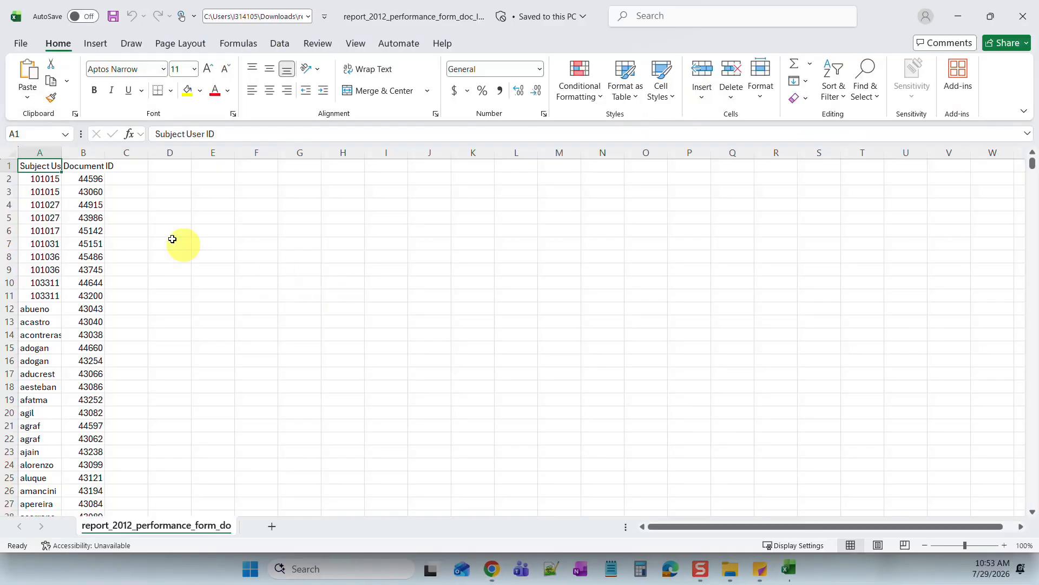
# - Delete the Subject User ID column from the exported report and save the workbook
pyautogui.click(171, 236)
pyautogui.rightClick(46, 153)
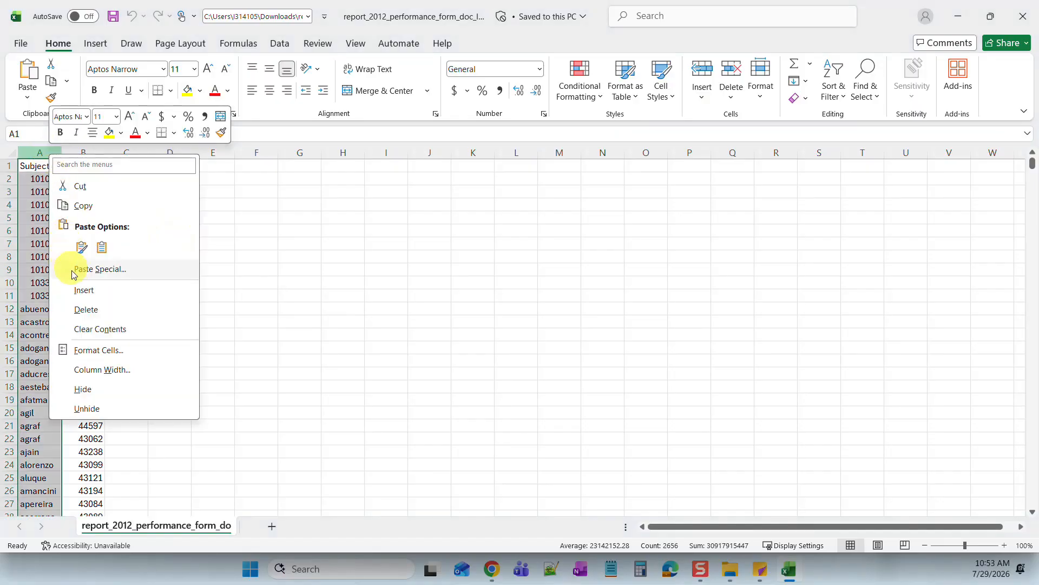
pyautogui.click(86, 310)
pyautogui.click(213, 295)
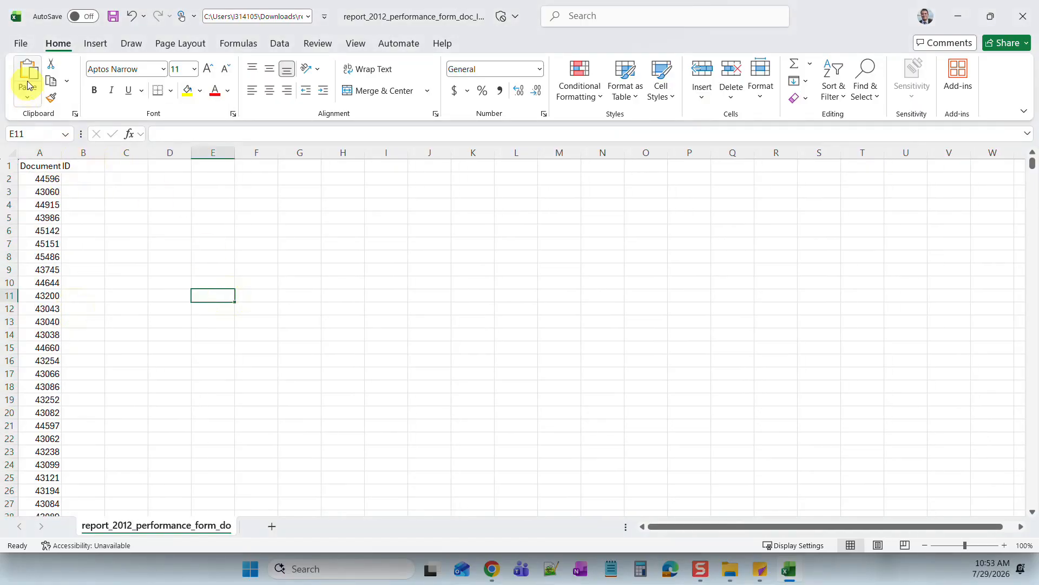
pyautogui.click(113, 16)
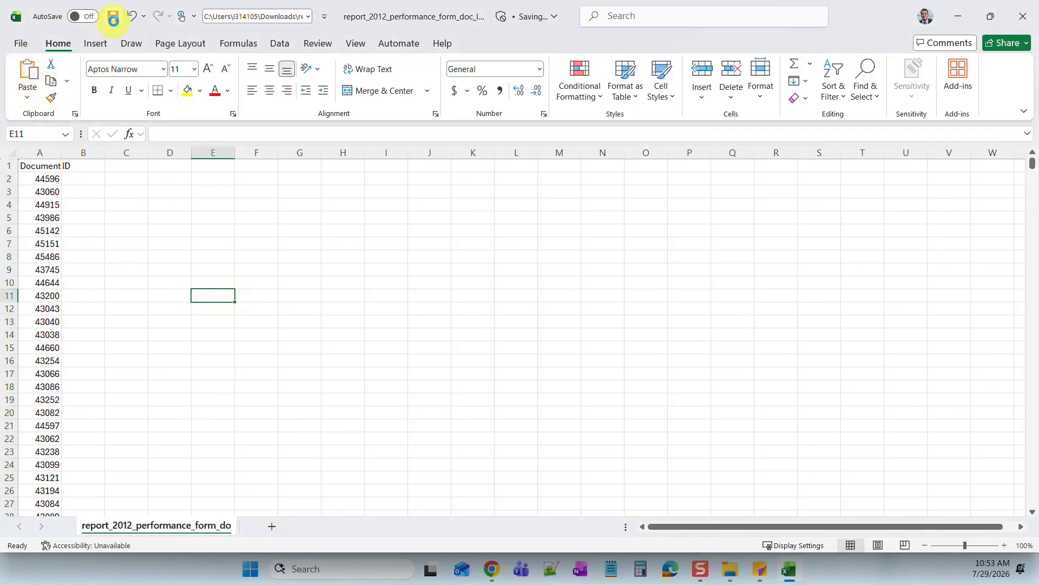
# - Rename the A1 header toward DocID and save the workbook
pyautogui.doubleClick(40, 166)
pyautogui.moveTo(22, 165); pyautogui.dragTo(64, 166)
pyautogui.write('t')
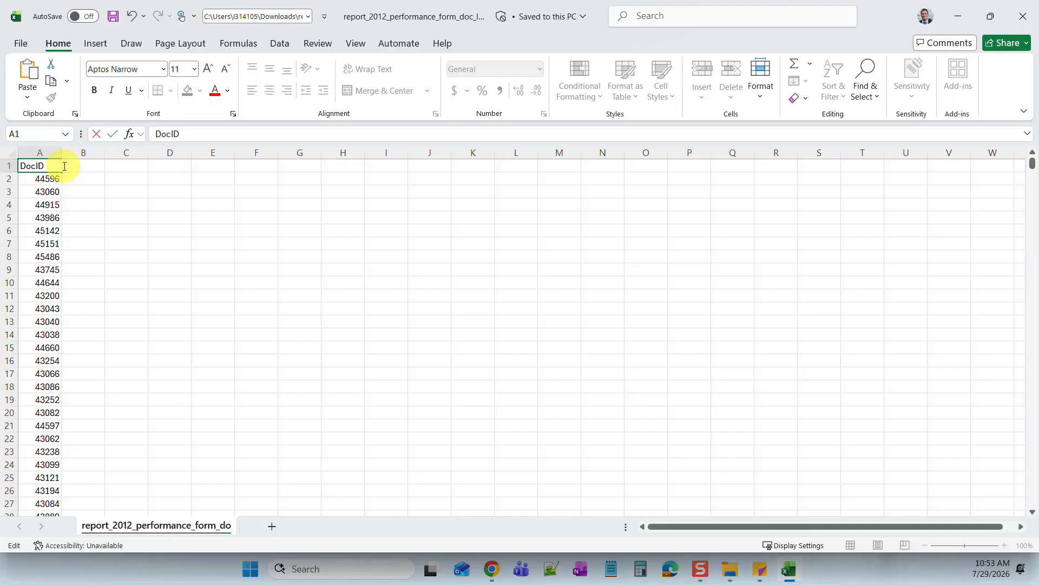
pyautogui.click(311, 241)
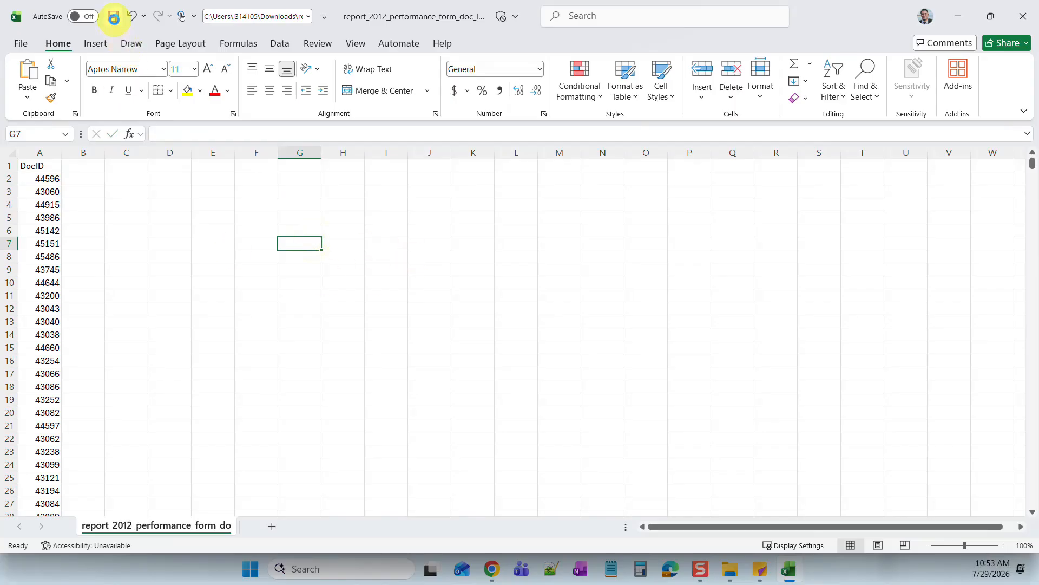
pyautogui.click(114, 18)
# - Open the downloaded purgeCriteria_sample.csv to compare its header, then minimize it
pyautogui.click(491, 569)
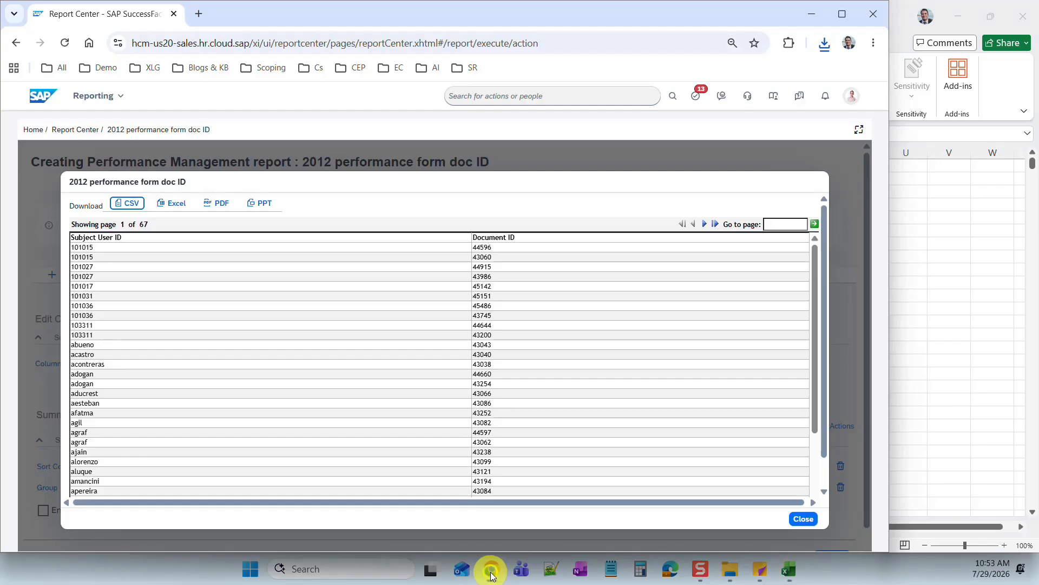
pyautogui.click(803, 518)
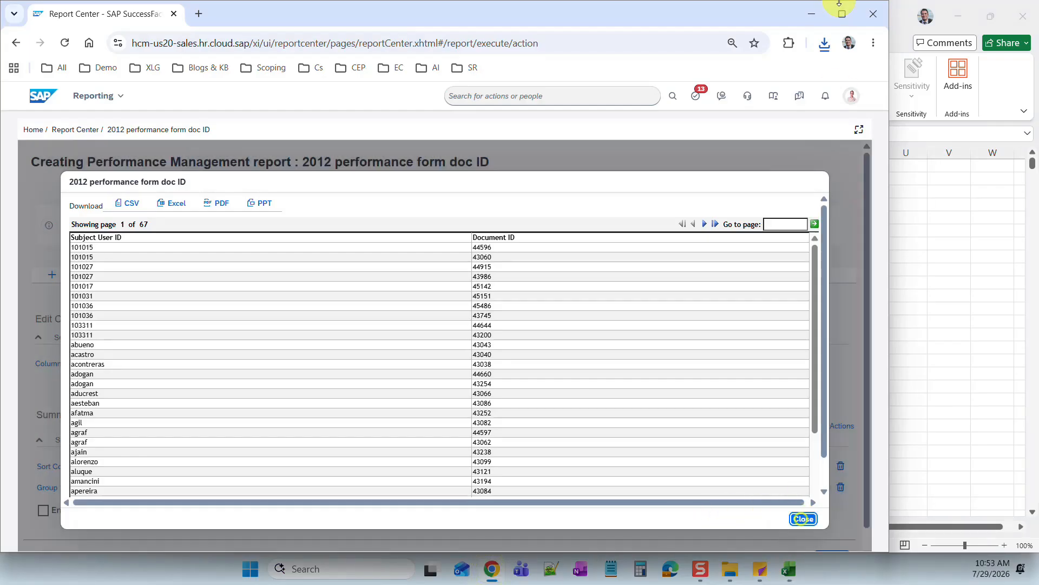
pyautogui.click(825, 44)
pyautogui.click(756, 156)
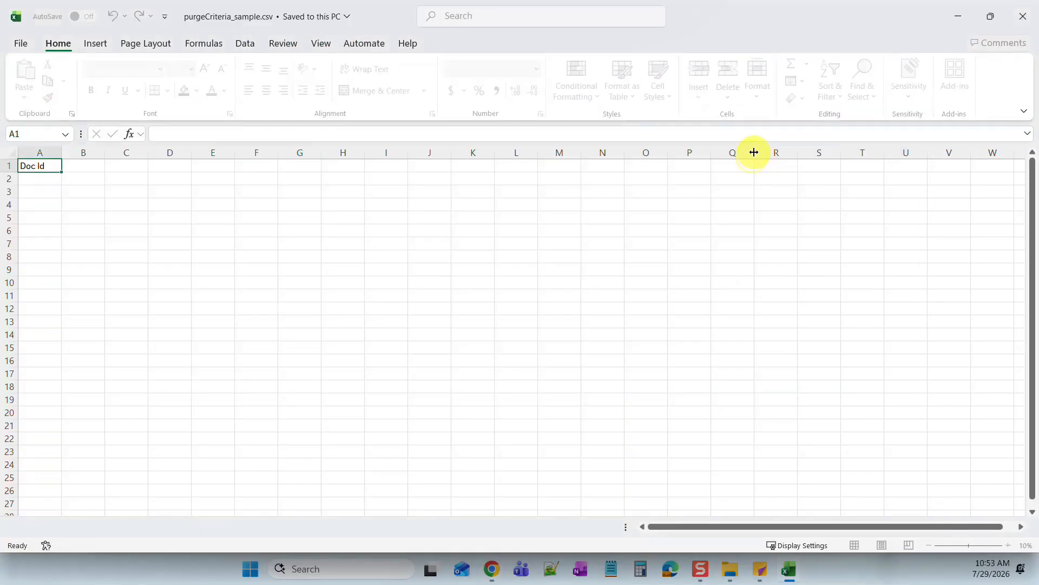
pyautogui.click(958, 12)
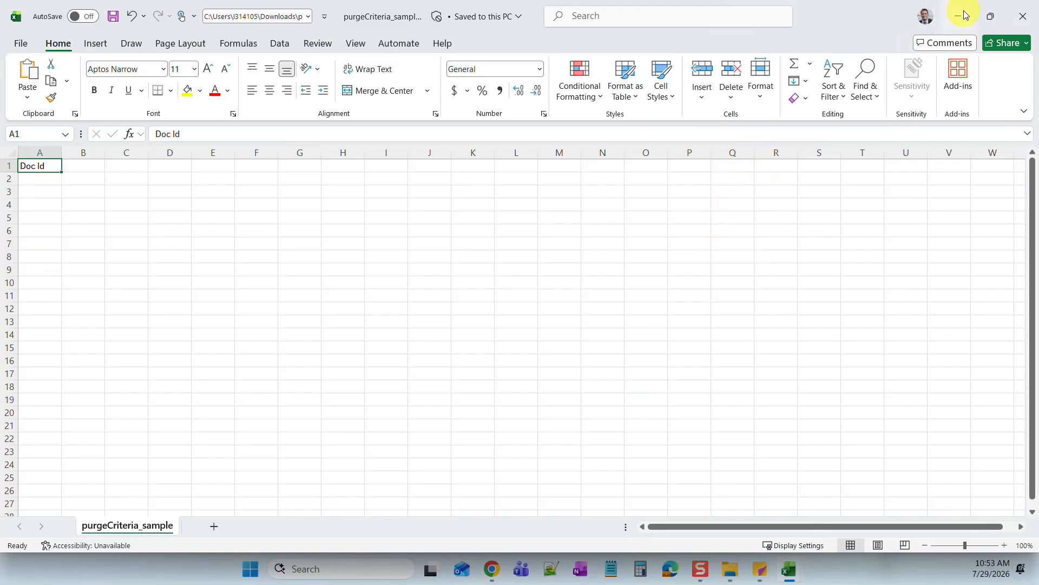
# - Change the report's A1 header to 'Doc Id', save, and return to Chrome
pyautogui.doubleClick(38, 166)
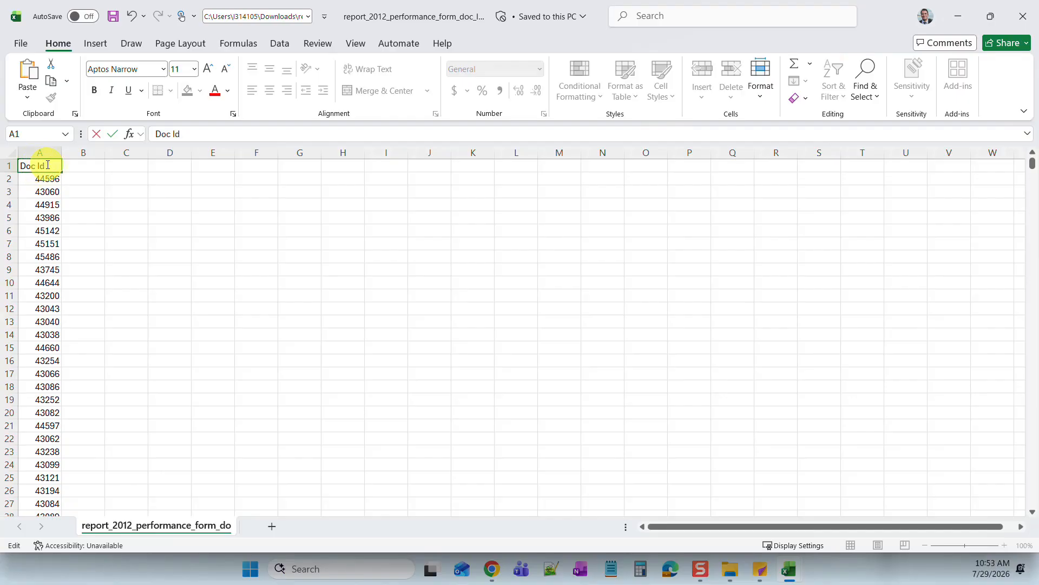
pyautogui.click(157, 244)
pyautogui.click(112, 16)
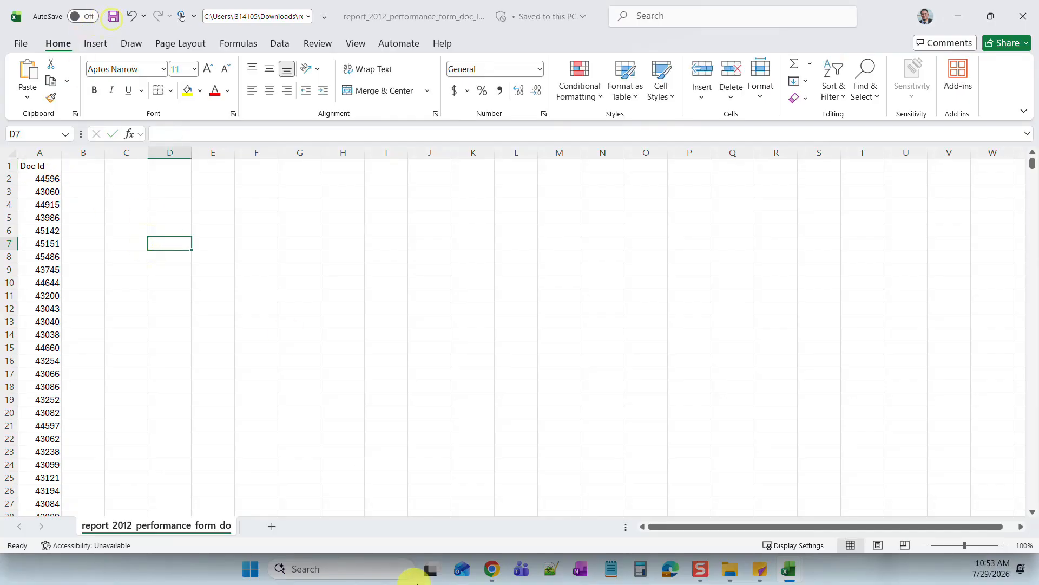
pyautogui.click(492, 570)
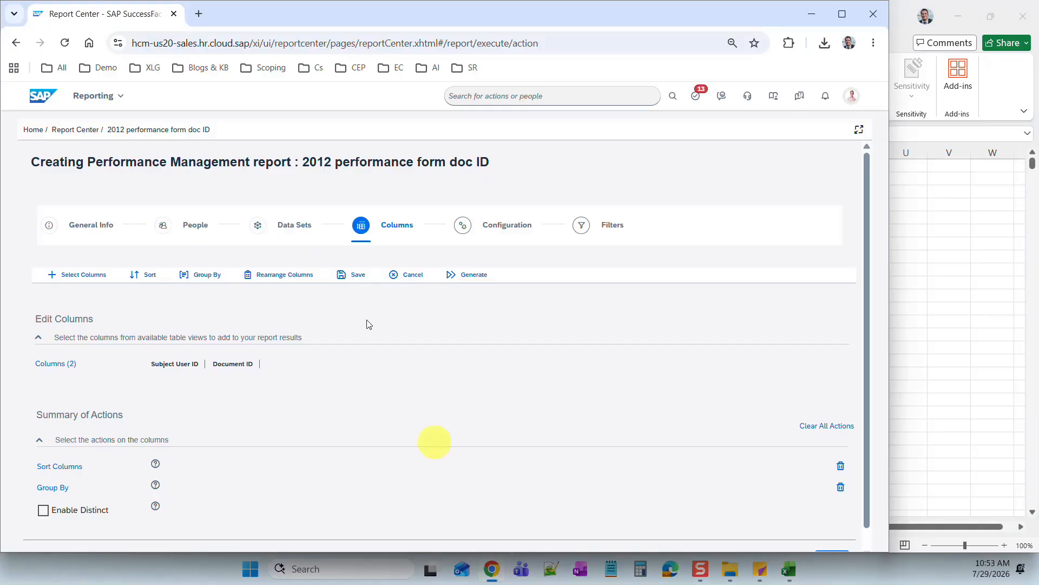
# - Search 'data' to reach Data Retention Management and start a new purge request
pyautogui.click(487, 96)
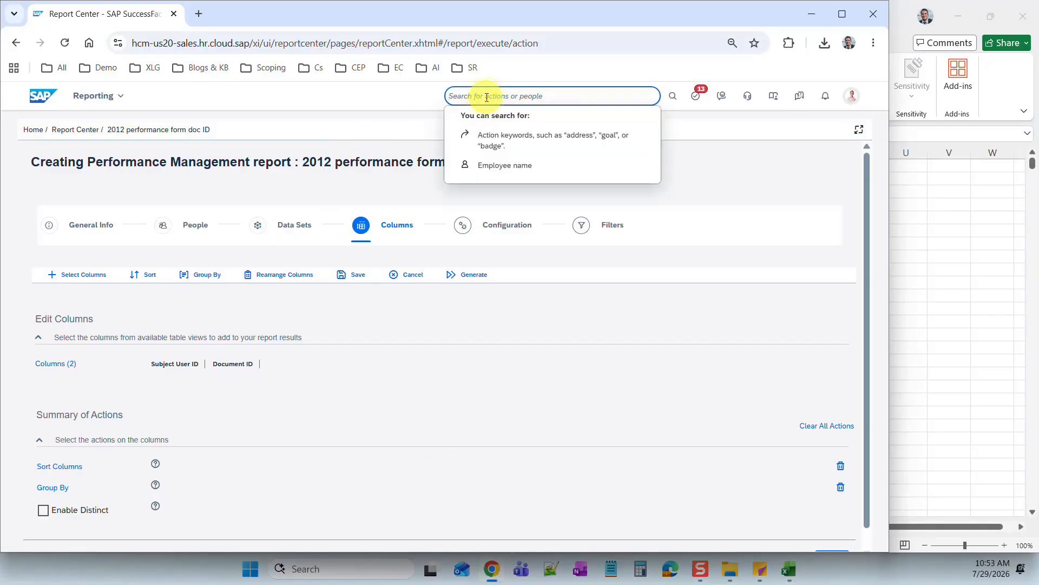
pyautogui.write('data retention')
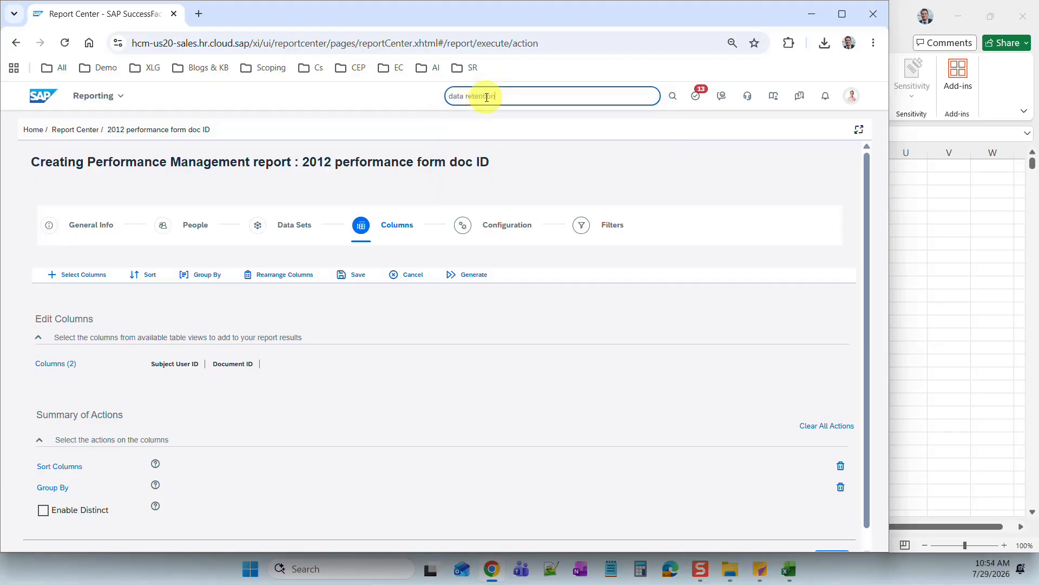
pyautogui.click(519, 145)
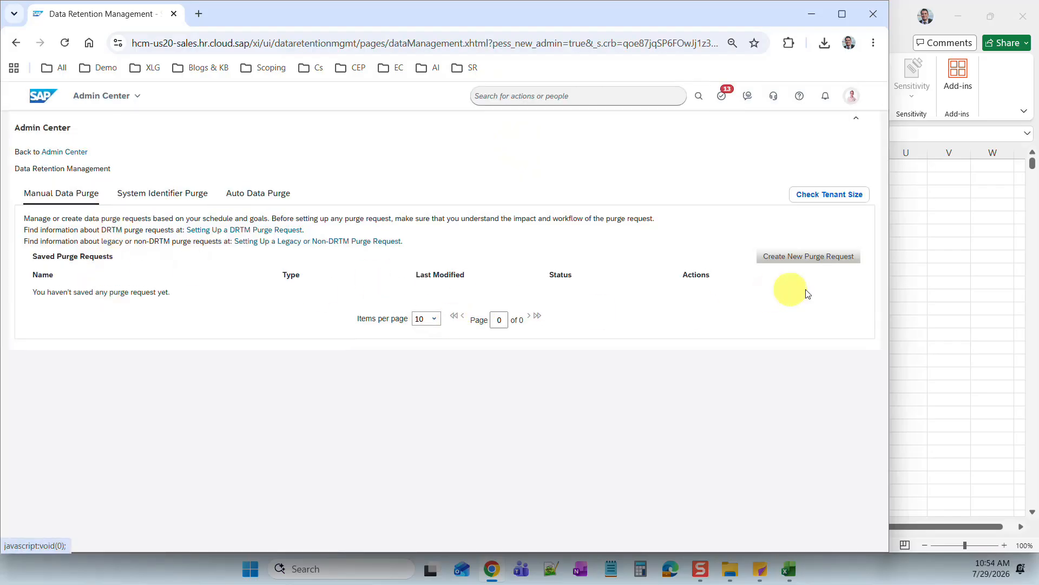
pyautogui.click(841, 256)
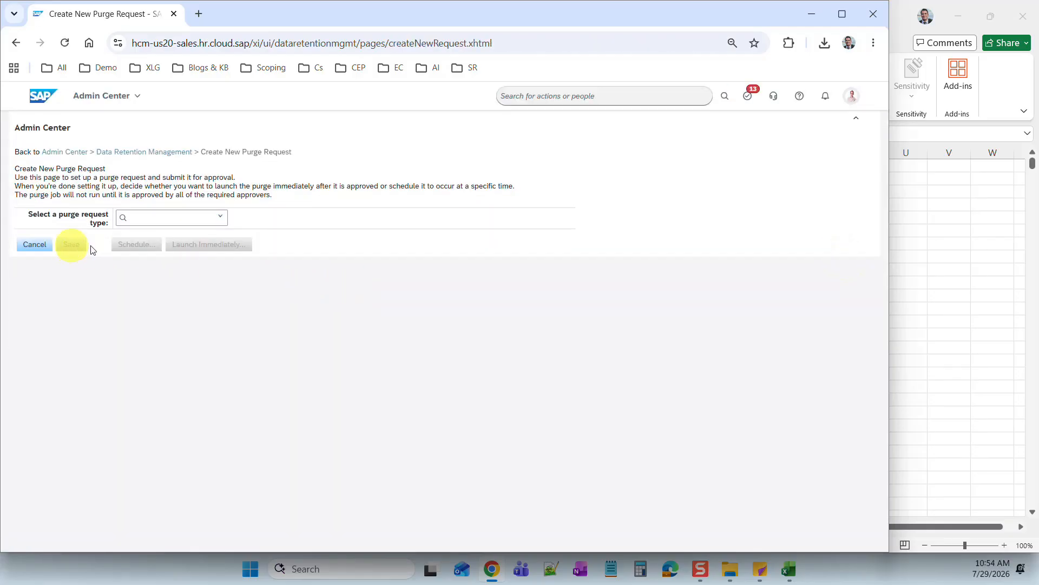
# - Set the request type to Purge PM or SM Data, PM Review, template 2012 Performance Review
pyautogui.click(220, 217)
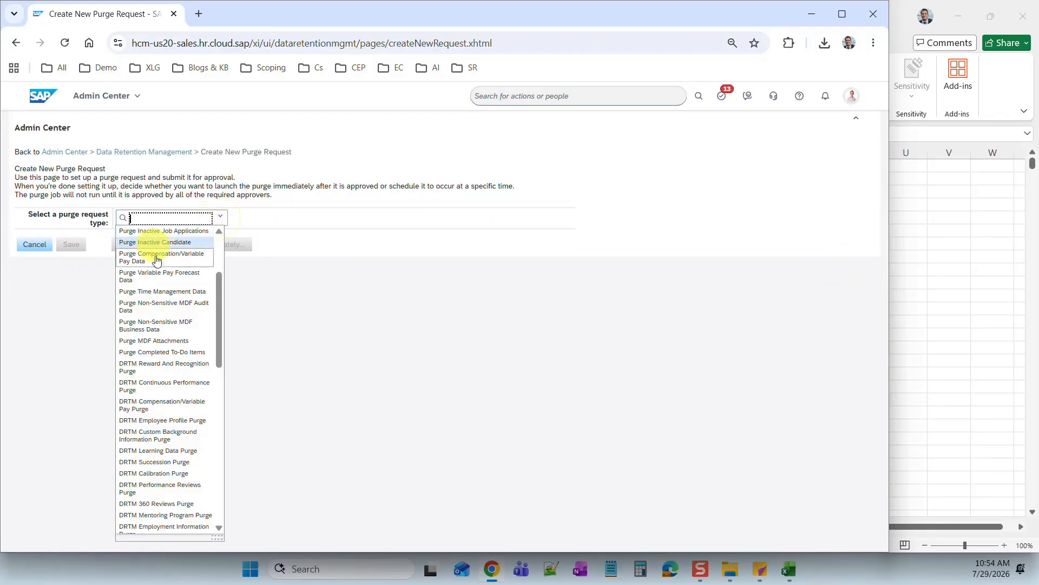
pyautogui.scroll(3, 154, 255)
pyautogui.click(162, 233)
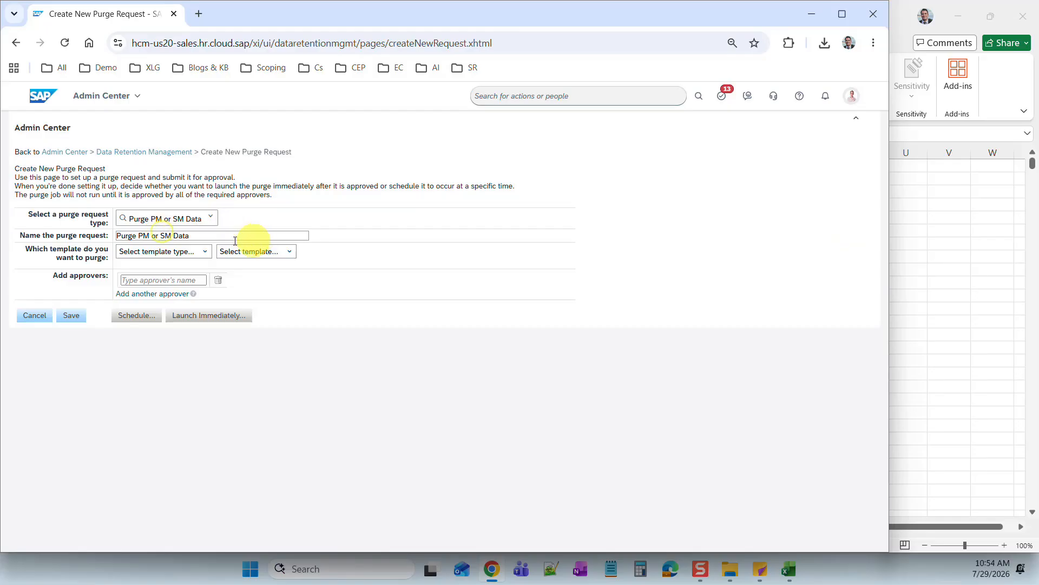
pyautogui.click(201, 252)
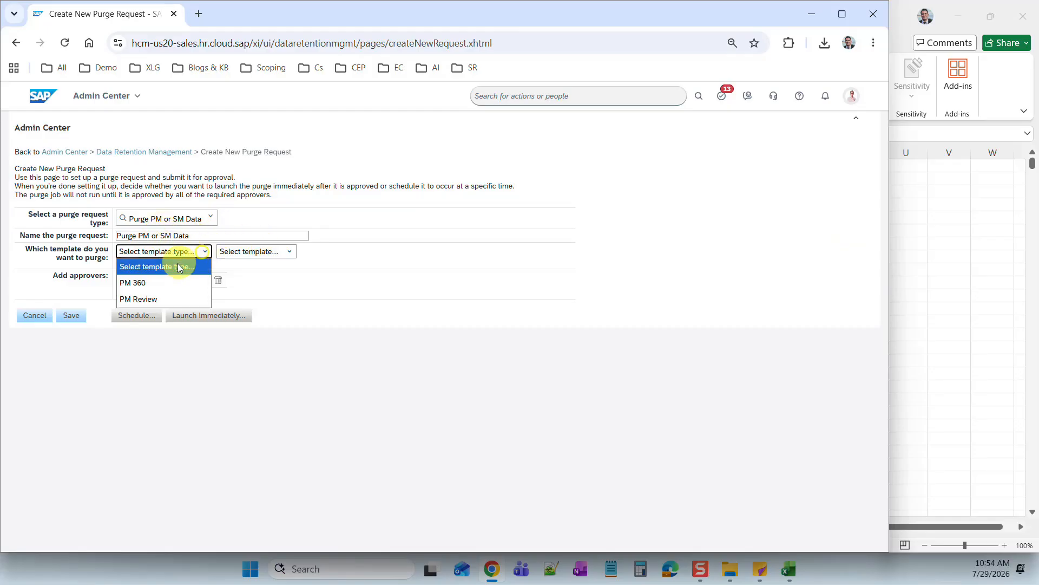
pyautogui.click(163, 299)
pyautogui.click(348, 250)
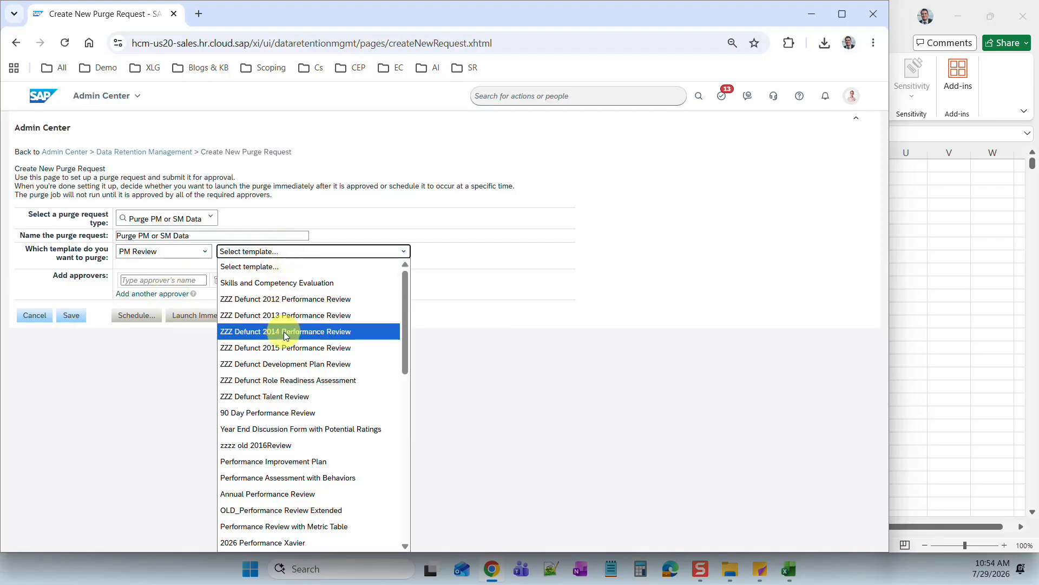
pyautogui.write('2018 Performance Review')
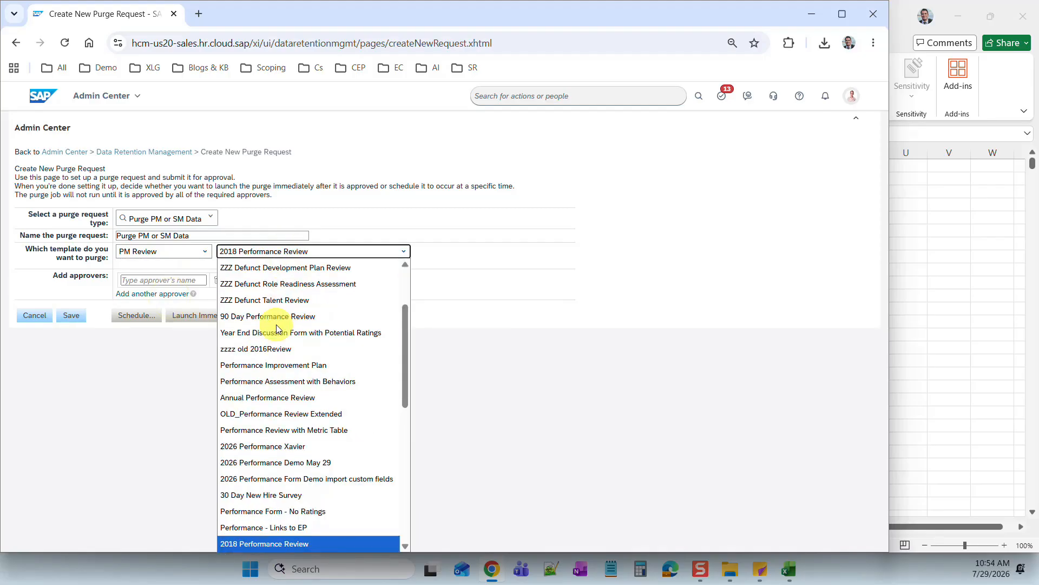
pyautogui.scroll(-2, 276, 328)
pyautogui.click(279, 544)
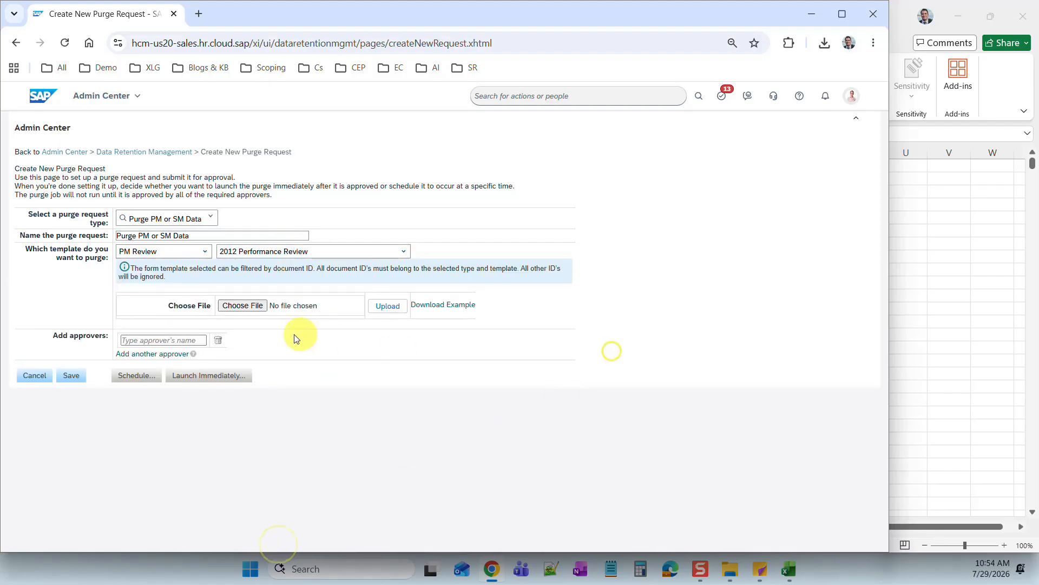
# - Choose the 2012 performance form doc ID CSV from Downloads and add the suggested approver
pyautogui.click(246, 309)
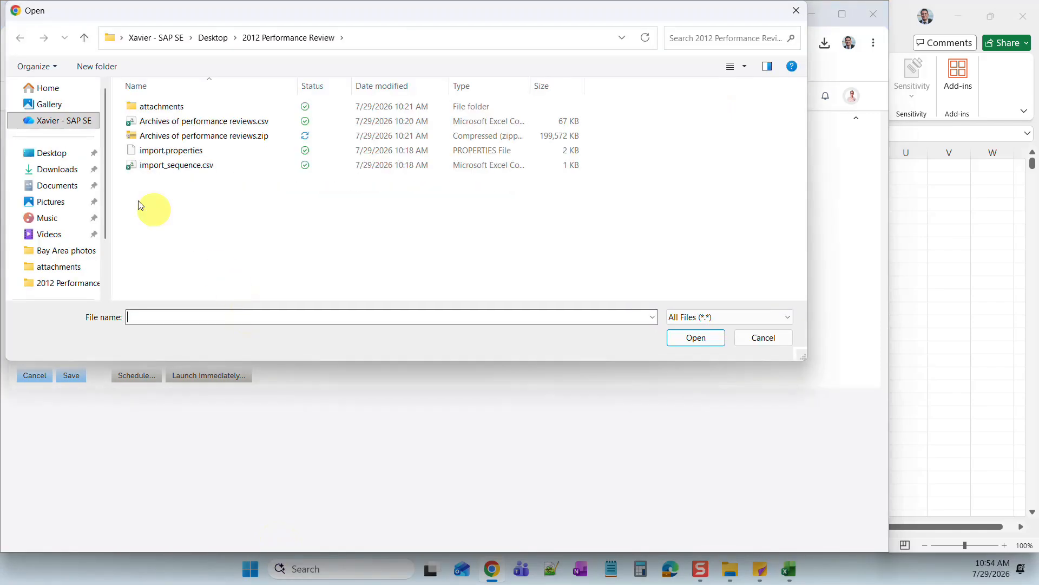
pyautogui.click(51, 169)
pyautogui.doubleClick(182, 122)
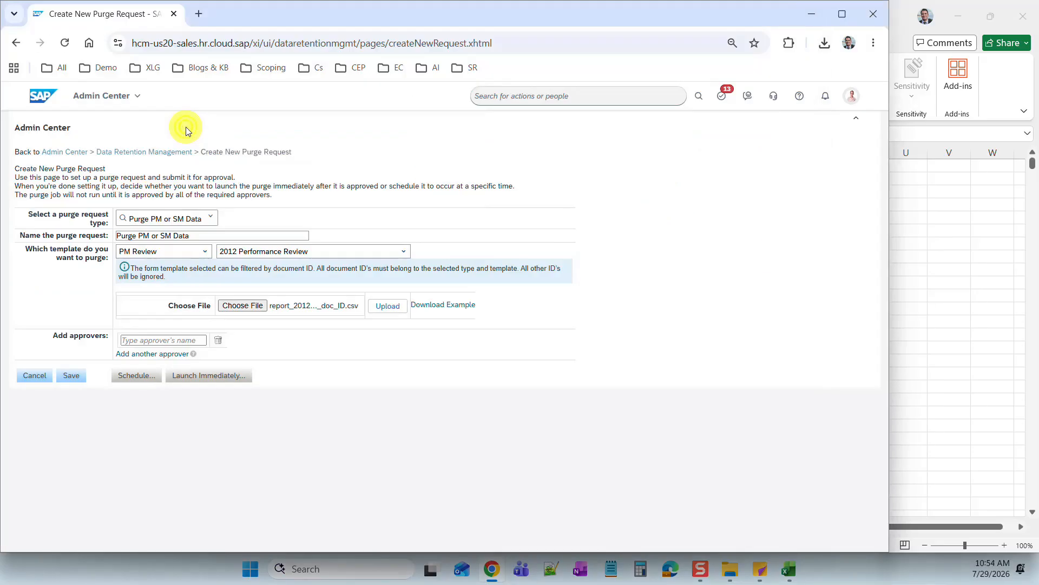
pyautogui.click(161, 339)
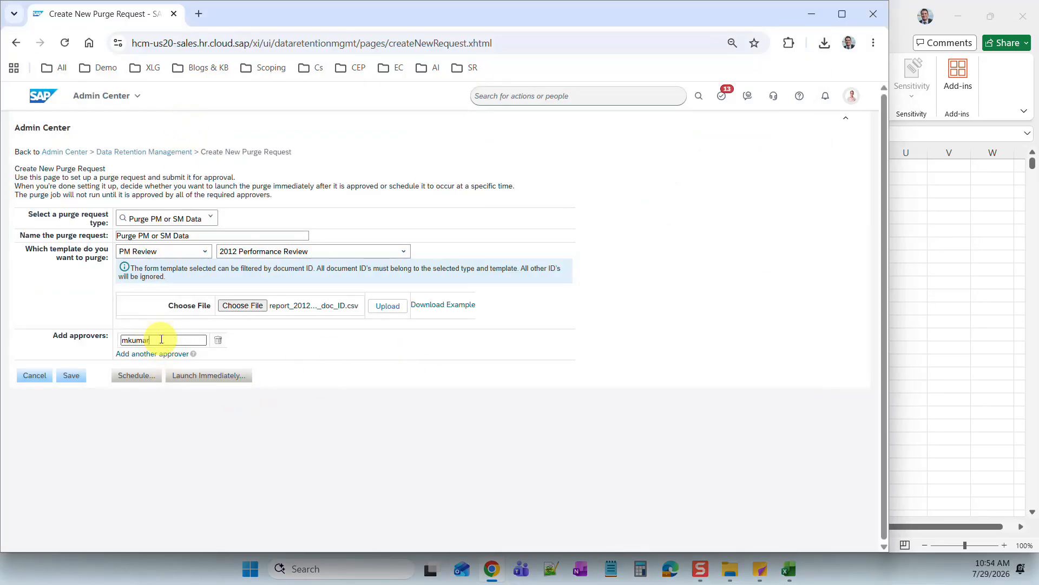
pyautogui.click(163, 356)
# - Upload the doc ID file, then launch the purge request immediately and confirm
pyautogui.click(215, 376)
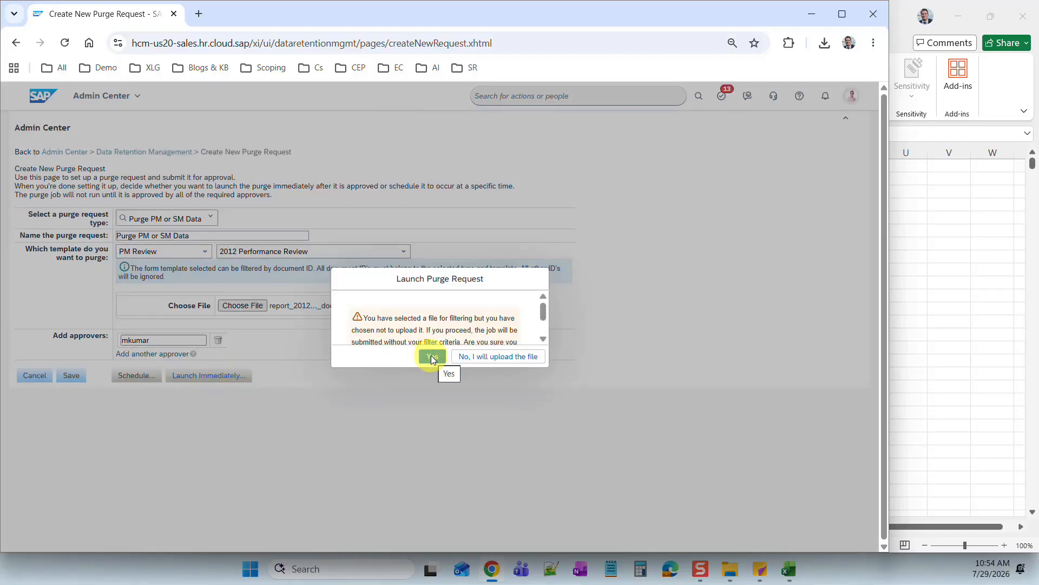
pyautogui.click(482, 356)
pyautogui.click(380, 306)
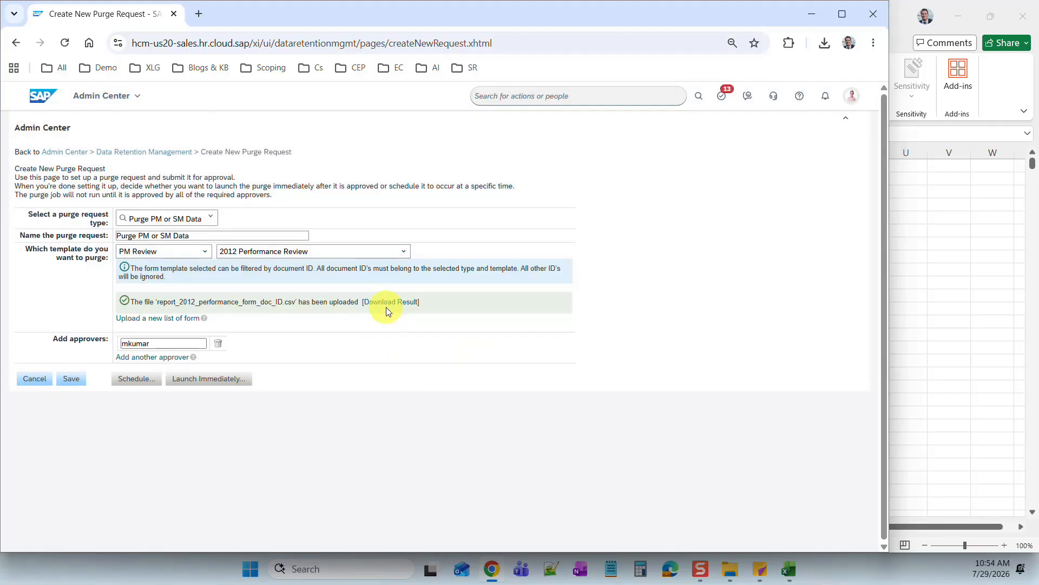
pyautogui.click(200, 378)
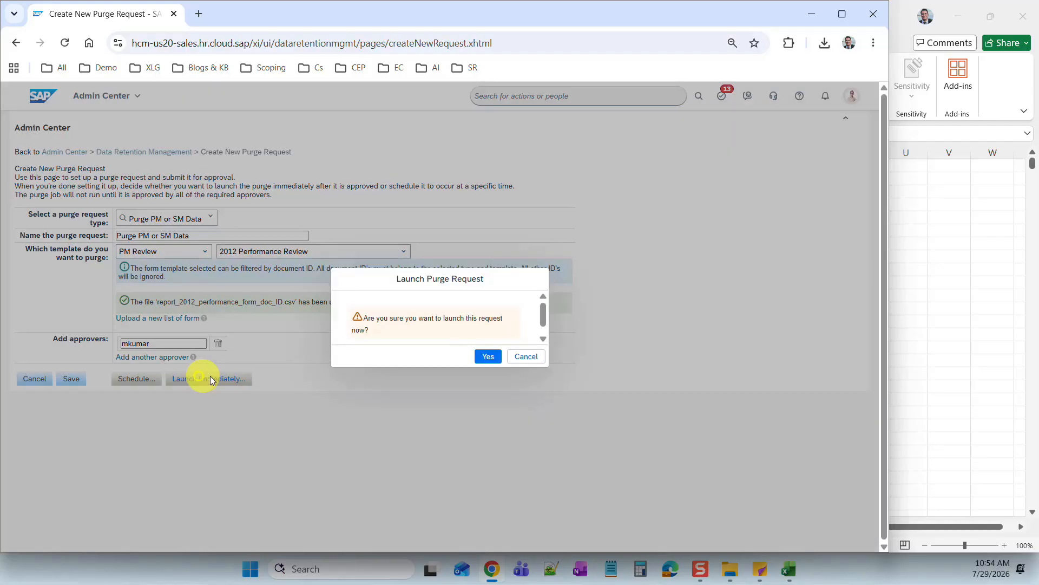
pyautogui.click(487, 358)
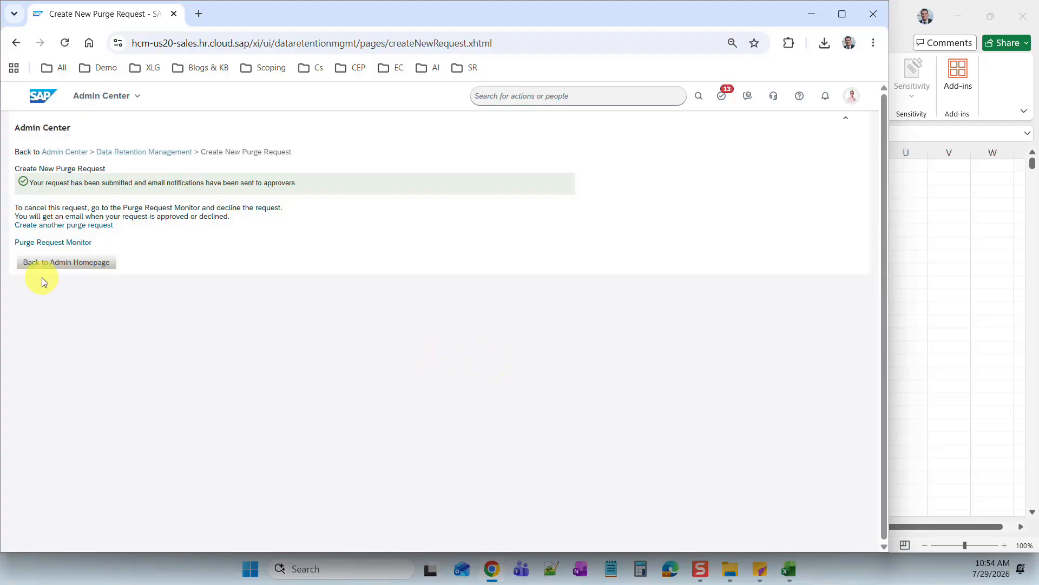
# - Proxy as the approver user from the account menu
pyautogui.click(851, 98)
pyautogui.click(825, 158)
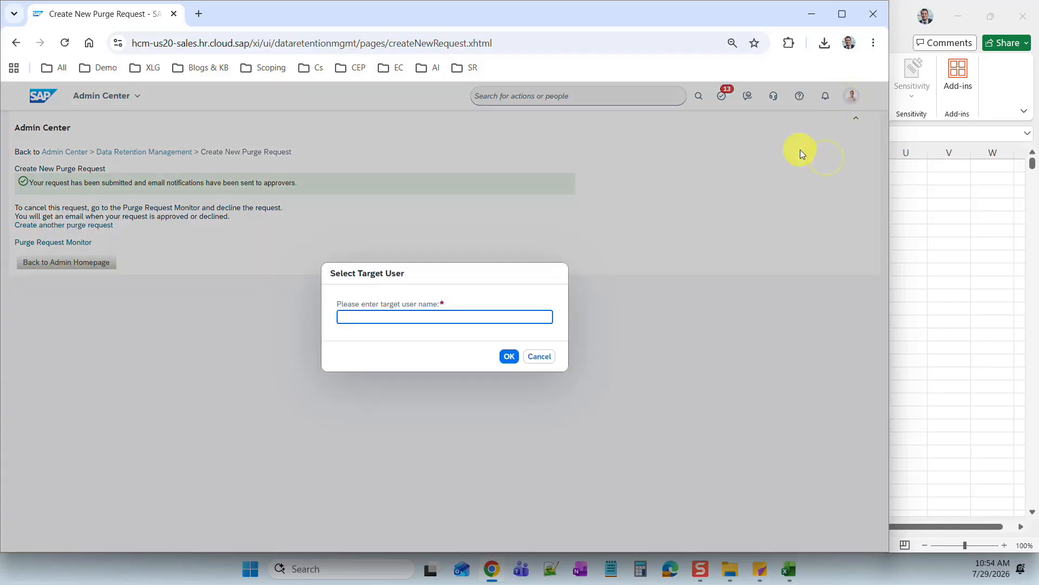
pyautogui.click(378, 335)
pyautogui.click(506, 357)
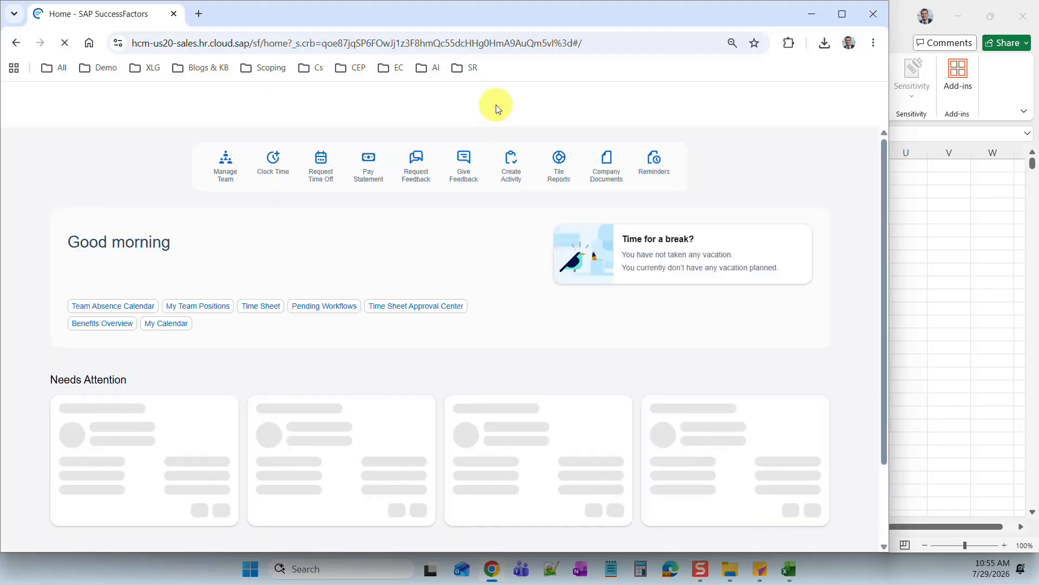
# - Search 'purge req' and open the Purge Request Monitor
pyautogui.click(553, 97)
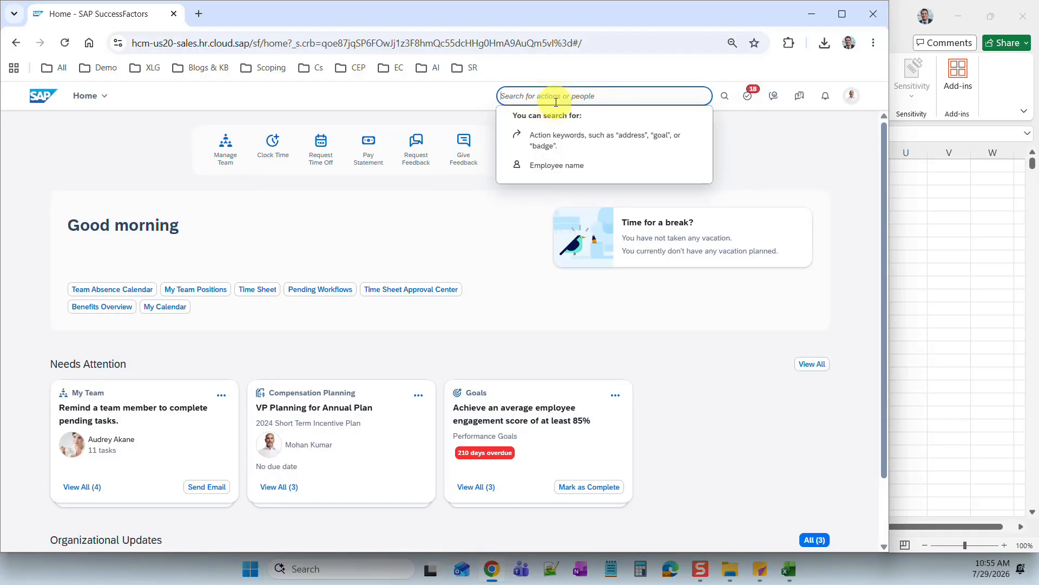
pyautogui.write('purge request')
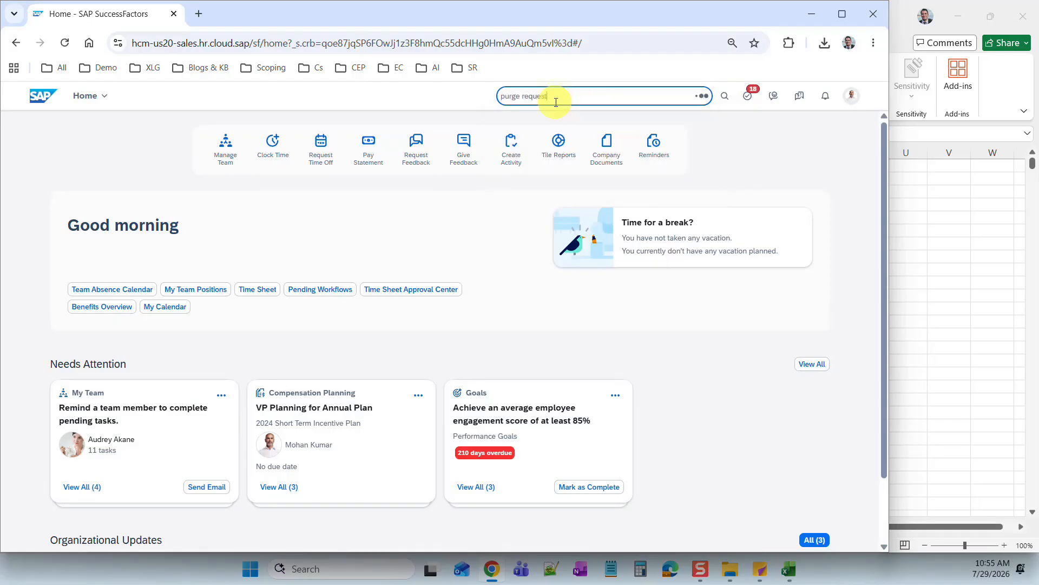
pyautogui.click(555, 115)
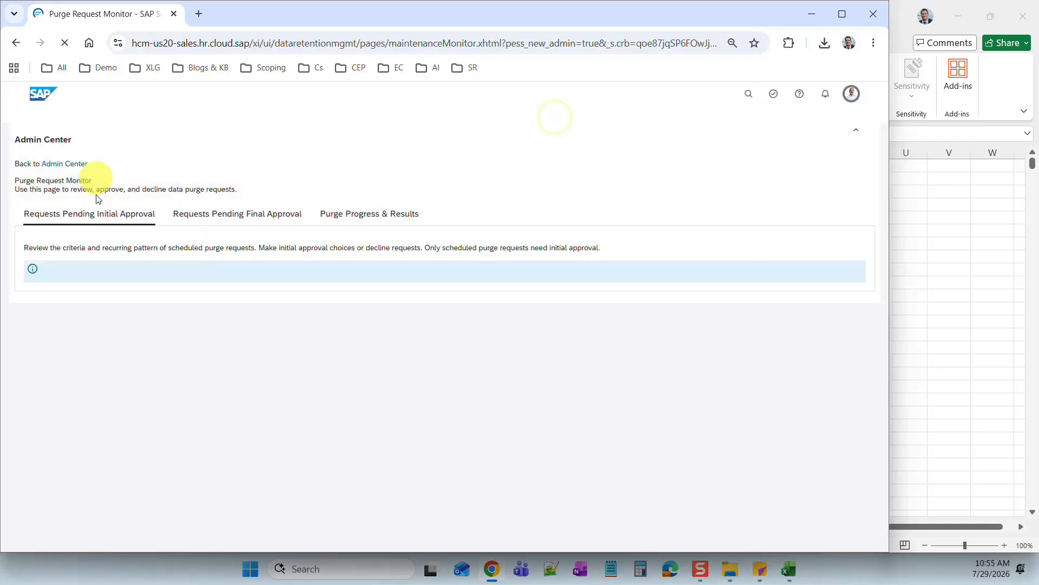
# - Approve the Purge PM or SM Data [658] request under Requests Pending Final Approval
pyautogui.click(364, 209)
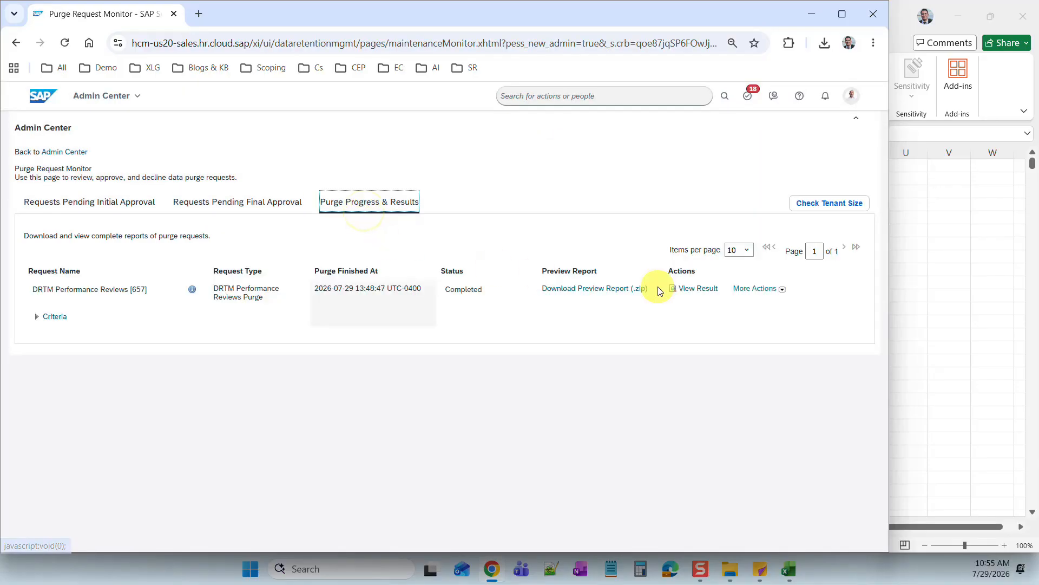
pyautogui.click(237, 201)
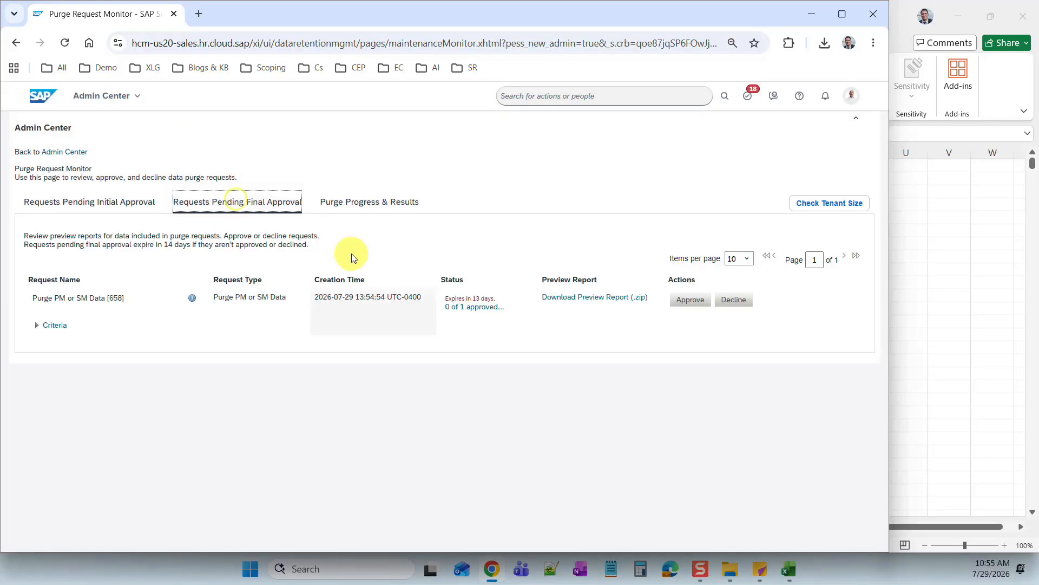
pyautogui.click(691, 300)
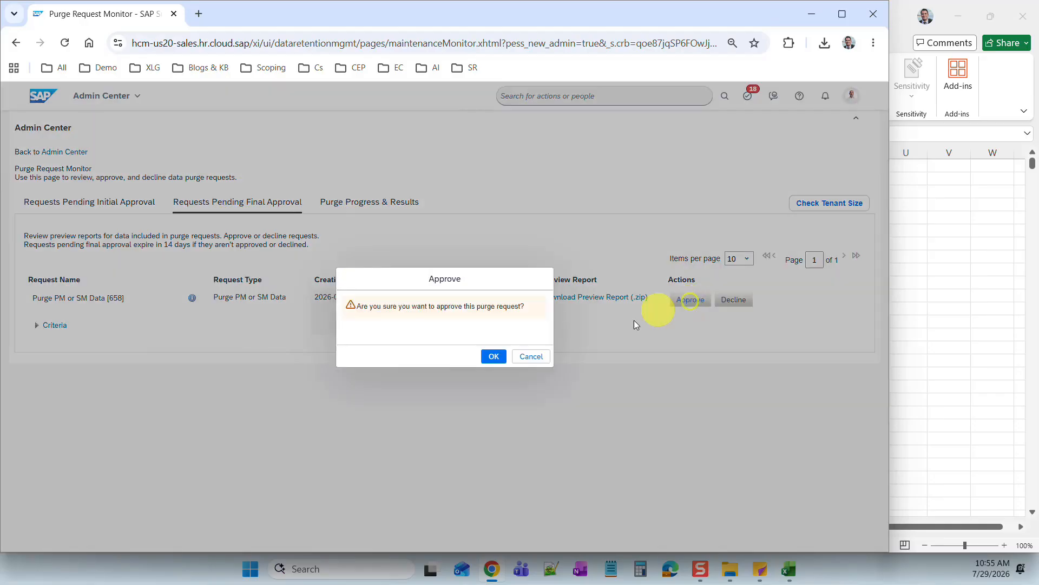
pyautogui.click(493, 357)
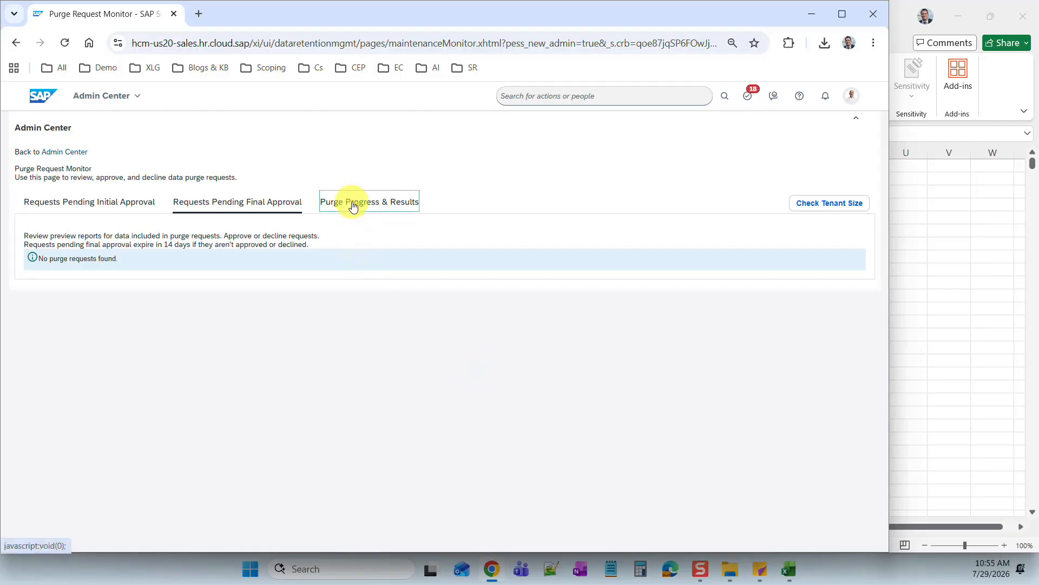
# - Reload the page repeatedly and check Purge Progress & Results for the [658] request's status
pyautogui.click(352, 207)
pyautogui.rightClick(357, 156)
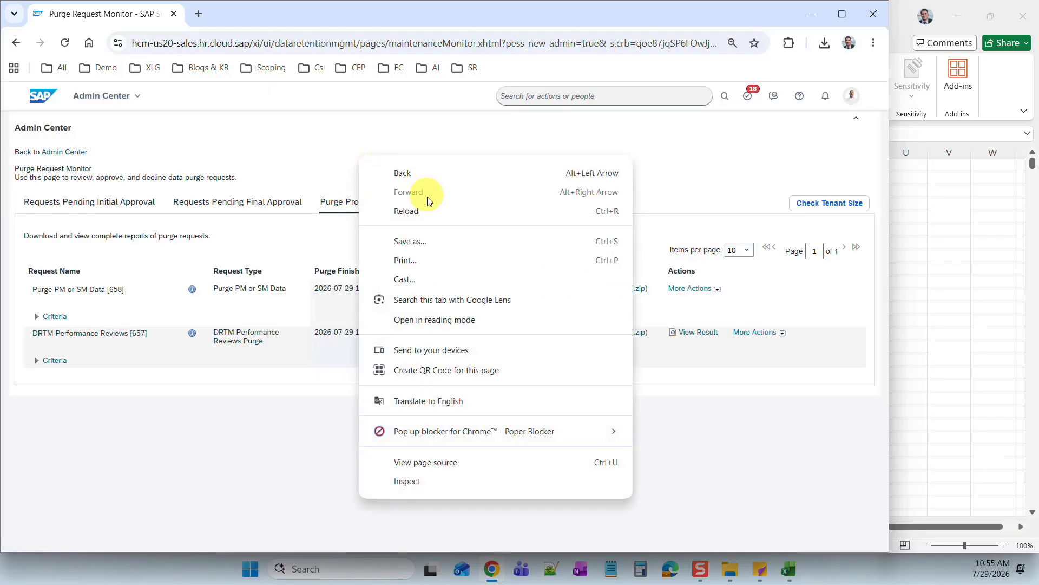
pyautogui.click(425, 210)
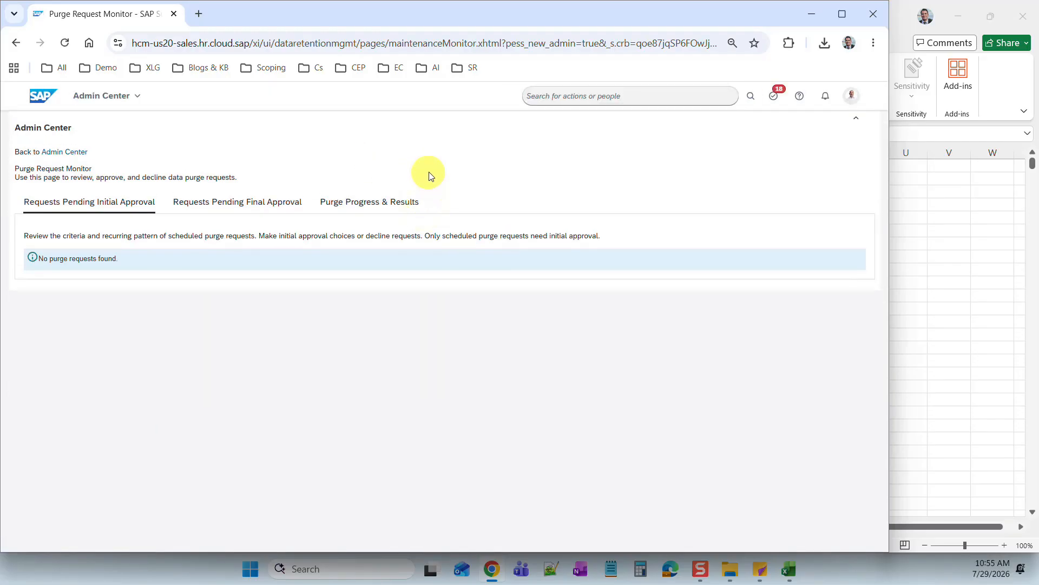
pyautogui.click(395, 207)
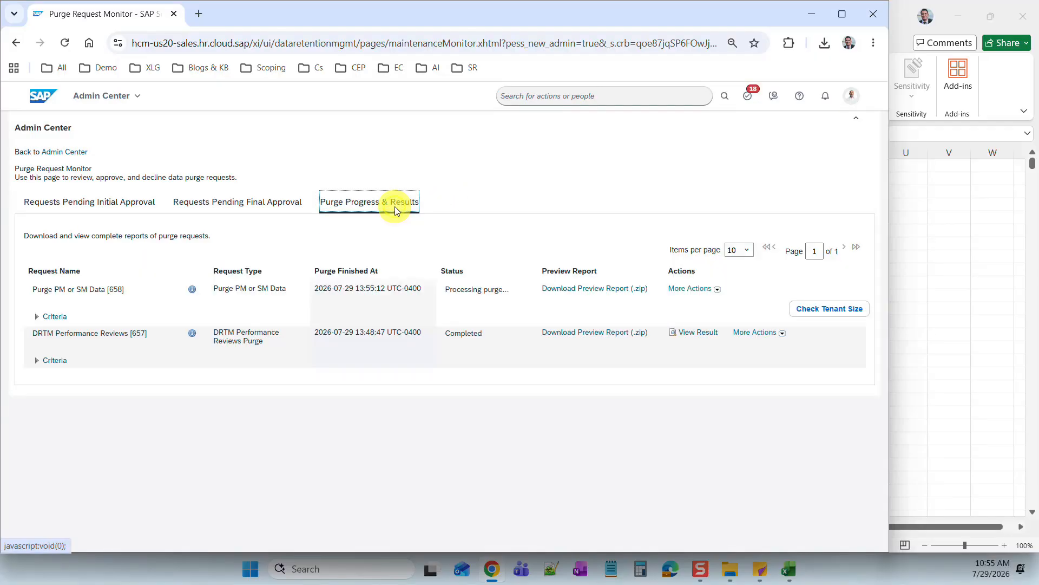
pyautogui.rightClick(388, 143)
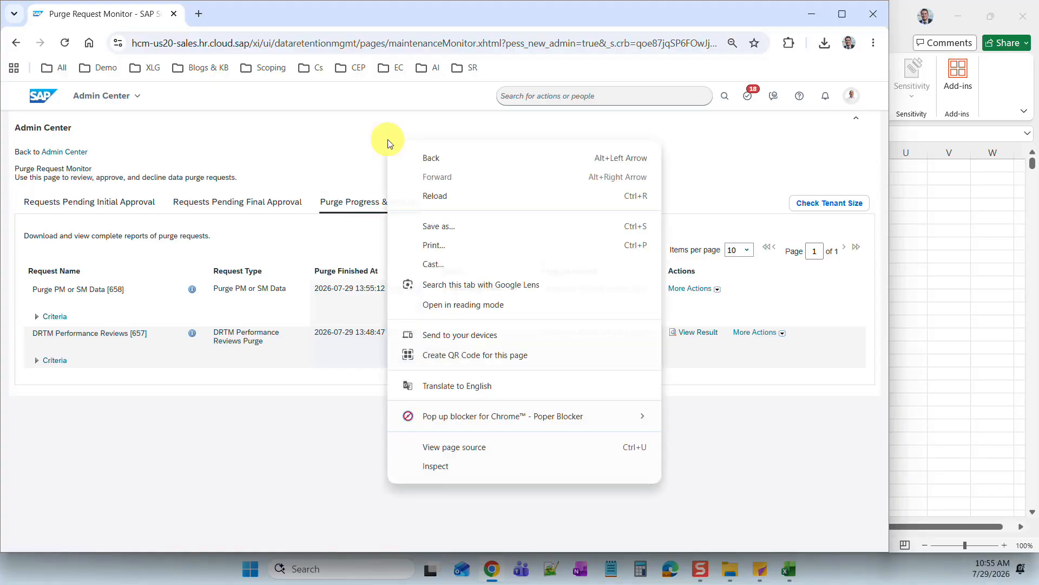
pyautogui.click(425, 196)
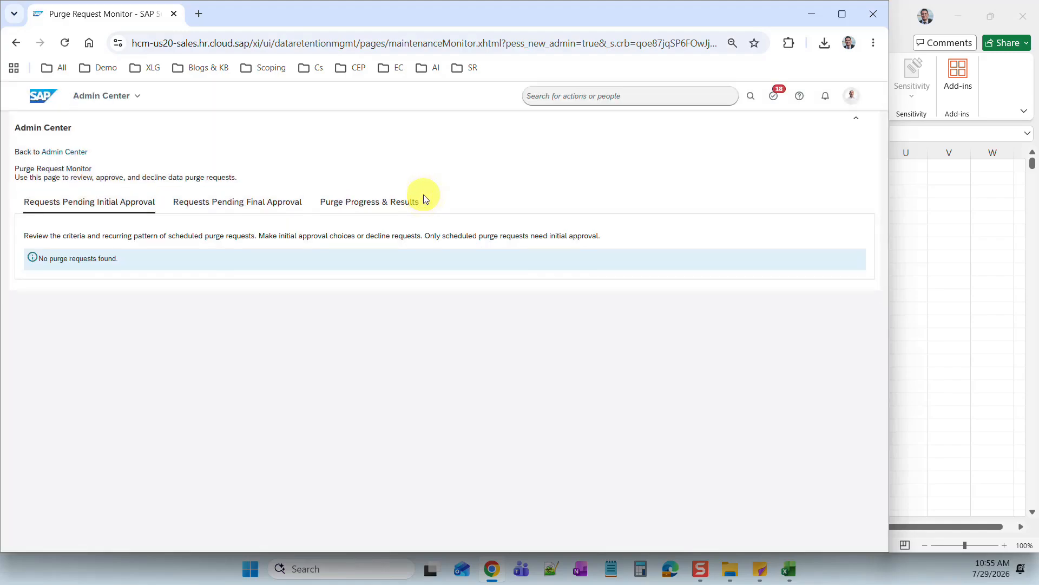
pyautogui.click(343, 200)
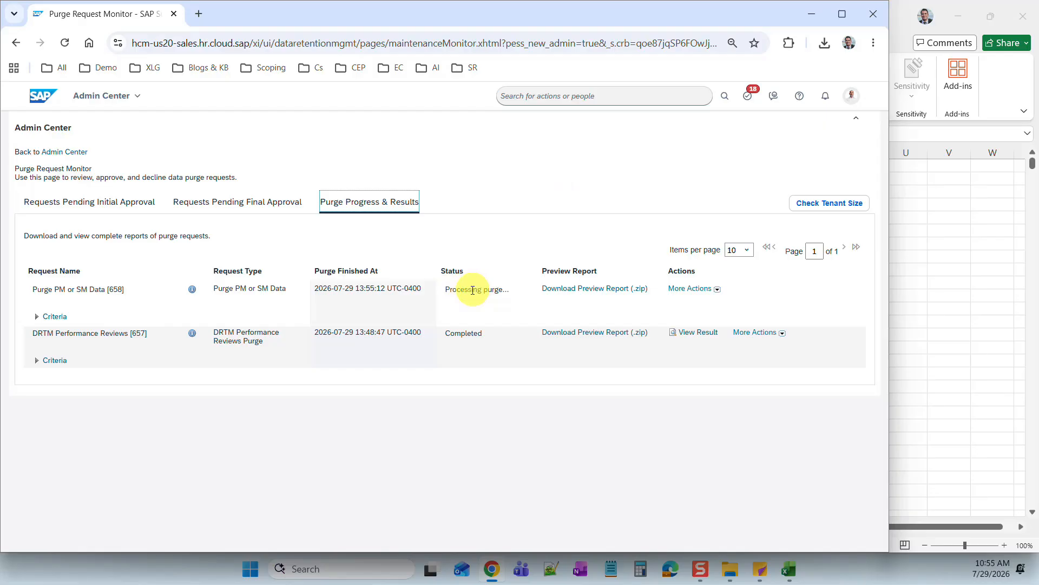
pyautogui.rightClick(479, 157)
pyautogui.click(515, 205)
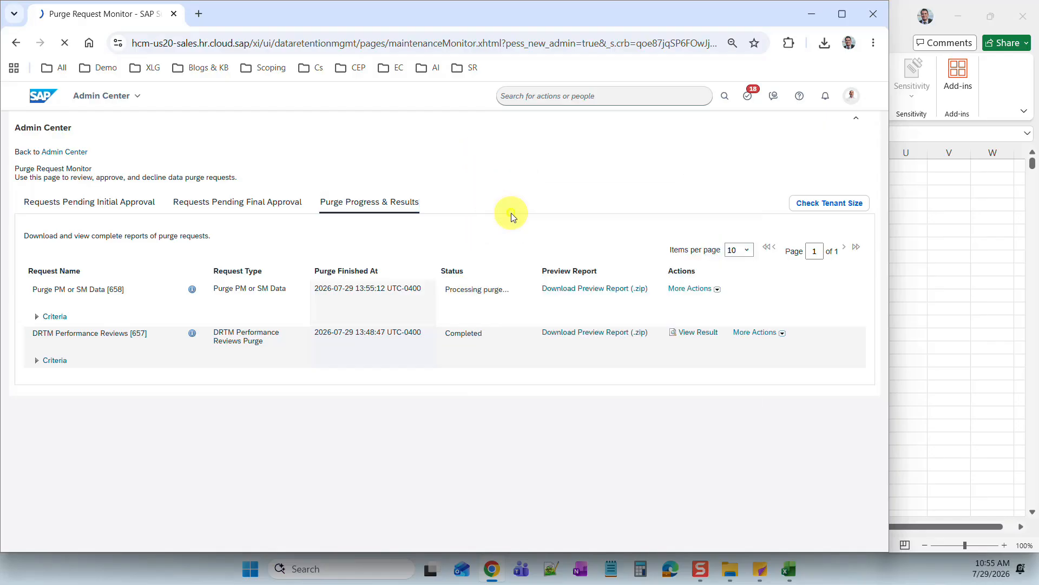
pyautogui.click(405, 204)
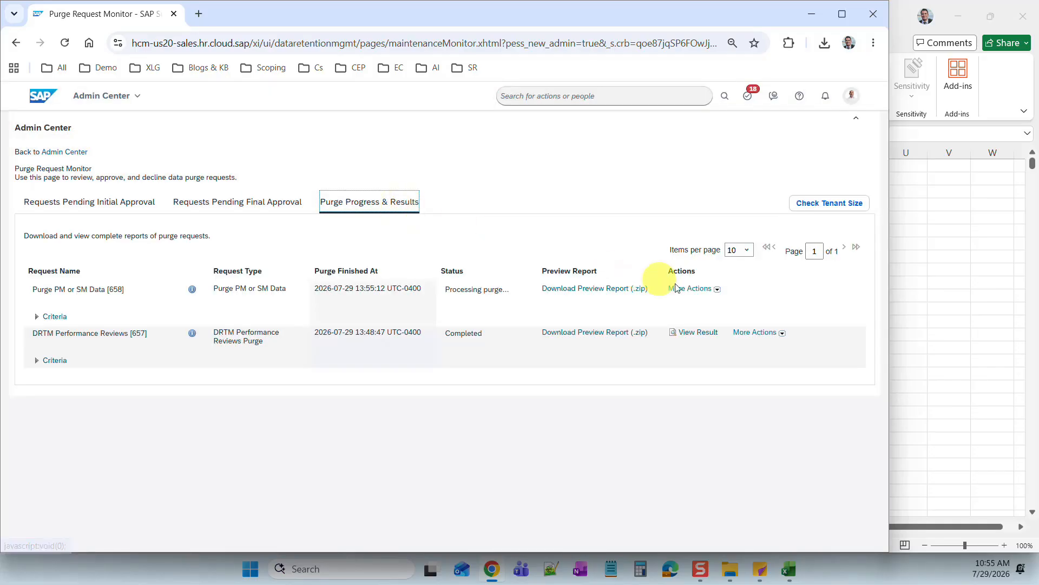
# - View the [658] result: Completed, 2582 purged, 75 filtered, 0 failed, then close it
pyautogui.click(501, 156)
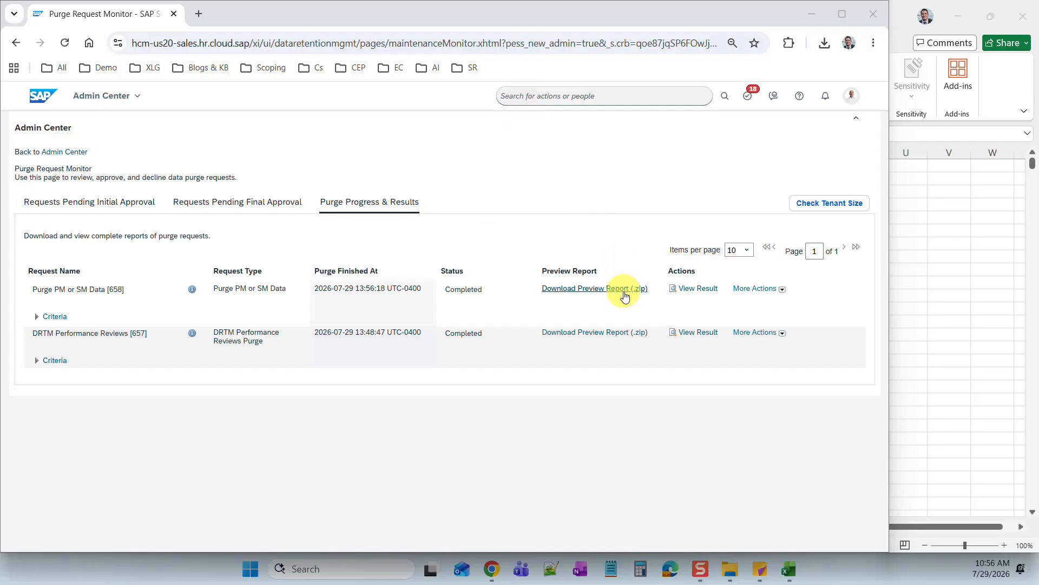
pyautogui.click(680, 289)
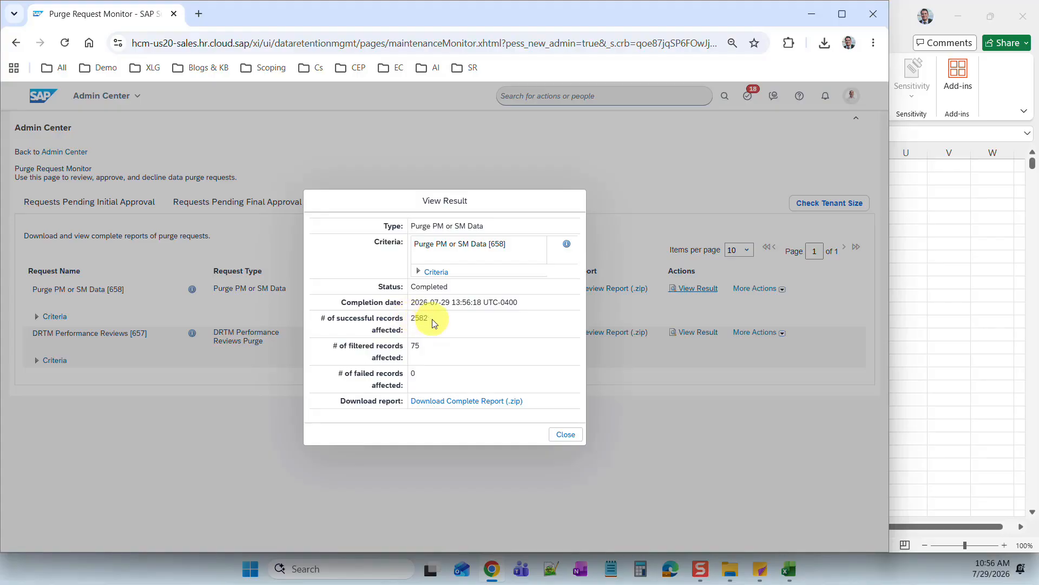
pyautogui.click(567, 435)
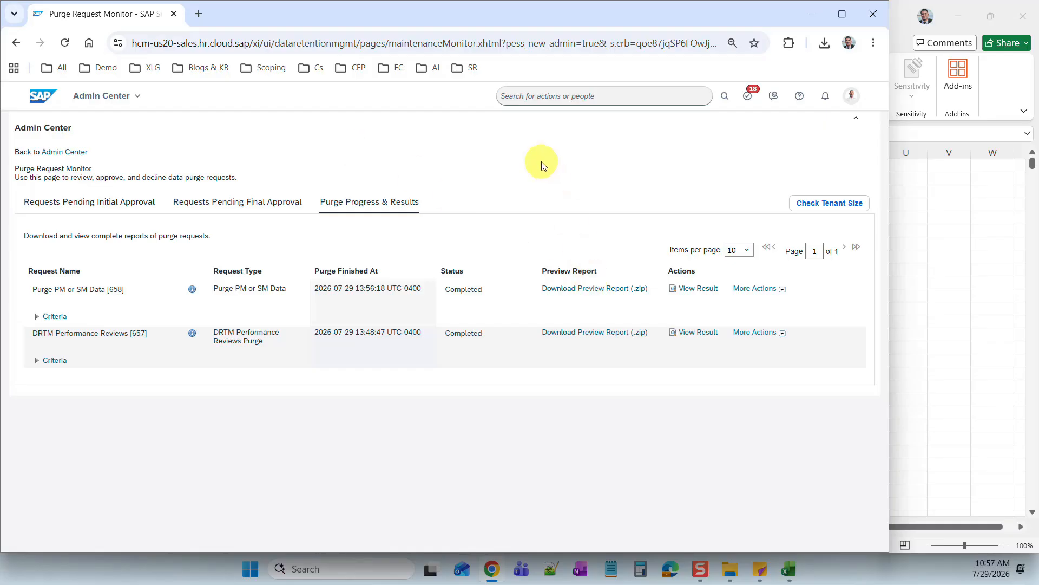
pyautogui.click(532, 96)
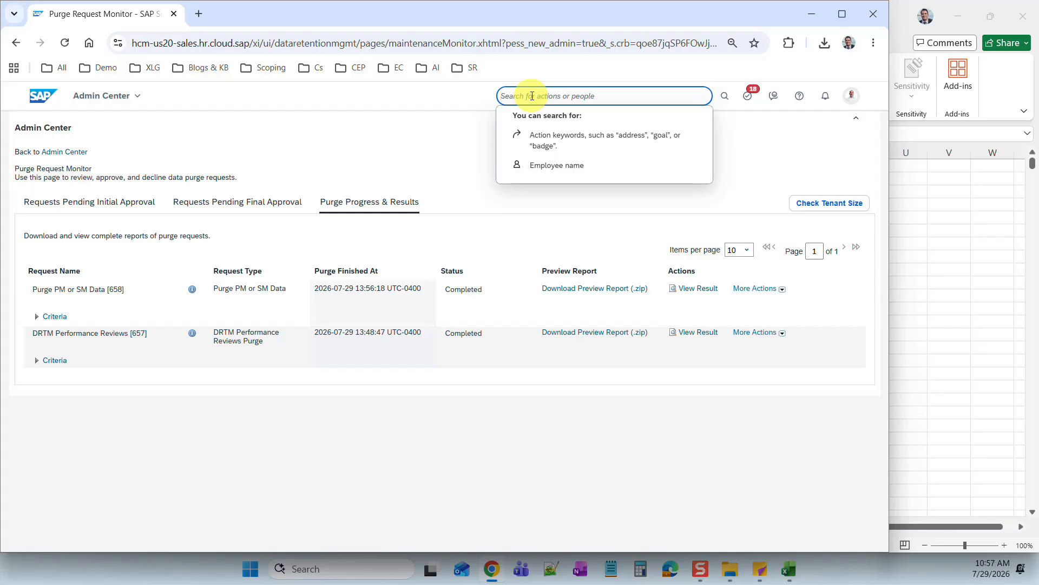
# - Search 'delete' for the delete form action, then go to the home page via the account menu
pyautogui.write('delete form')
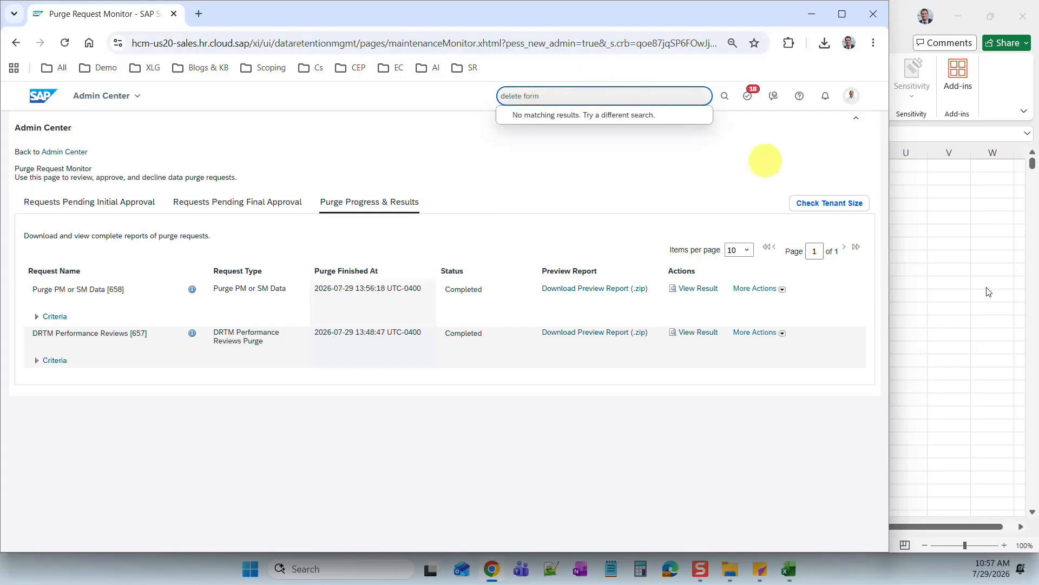
pyautogui.click(859, 97)
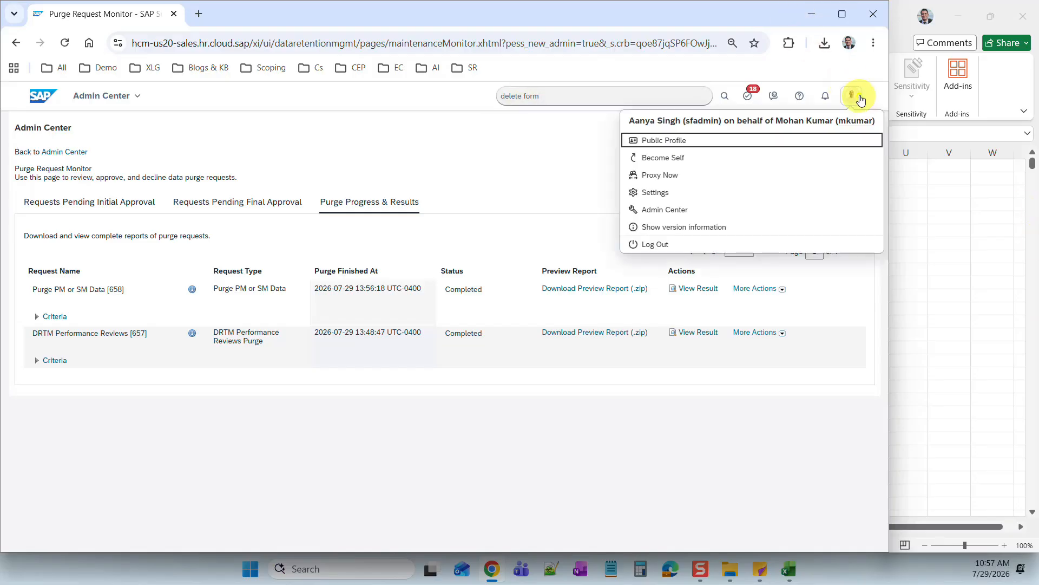
pyautogui.click(702, 141)
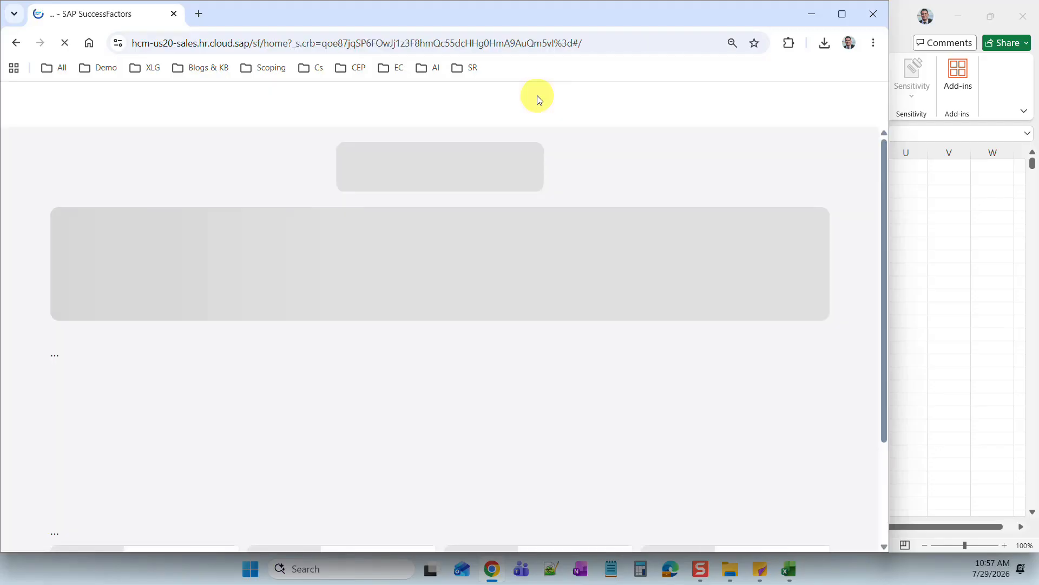
# - Open Delete Form and run an advanced form search filtered to the 2012 Performance Review template
pyautogui.click(537, 96)
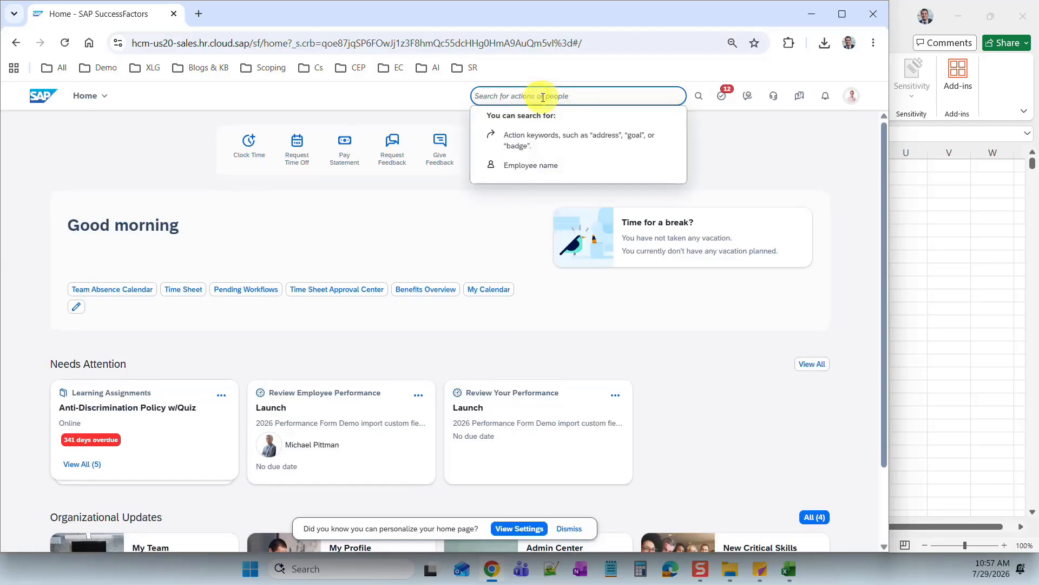
pyautogui.write('Delete ')
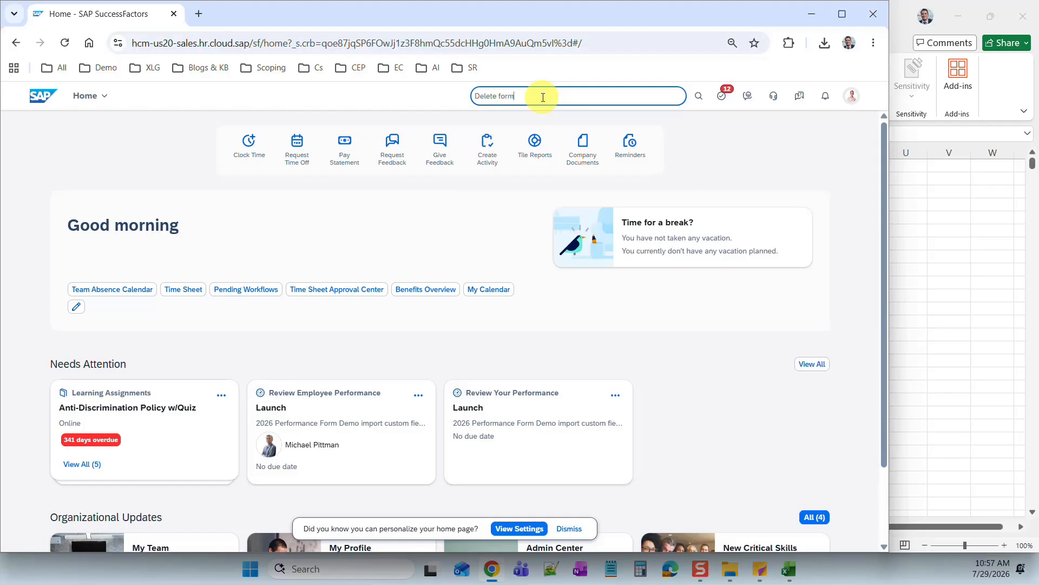
pyautogui.write('form')
pyautogui.click(528, 116)
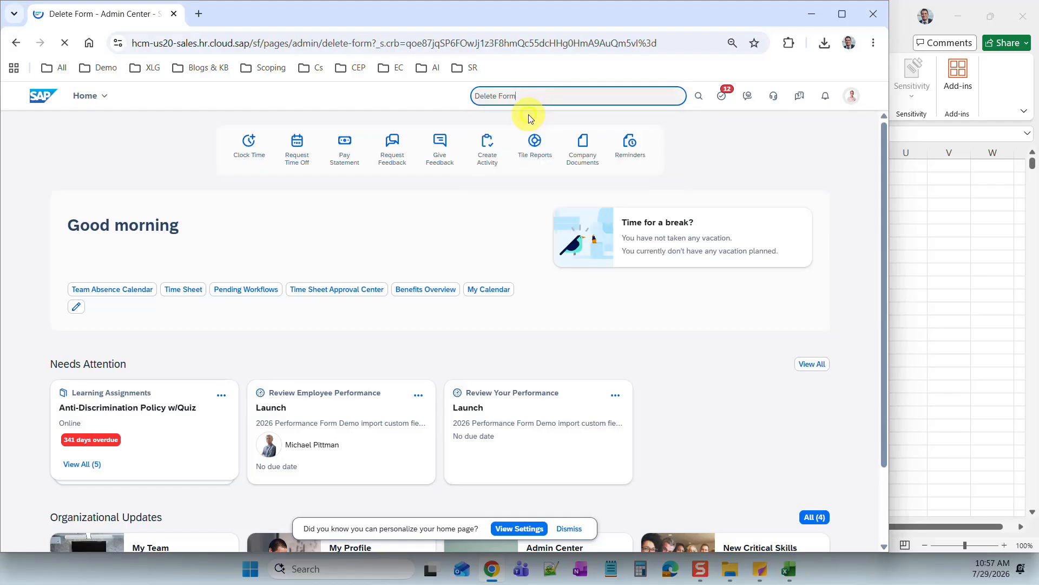
pyautogui.click(226, 179)
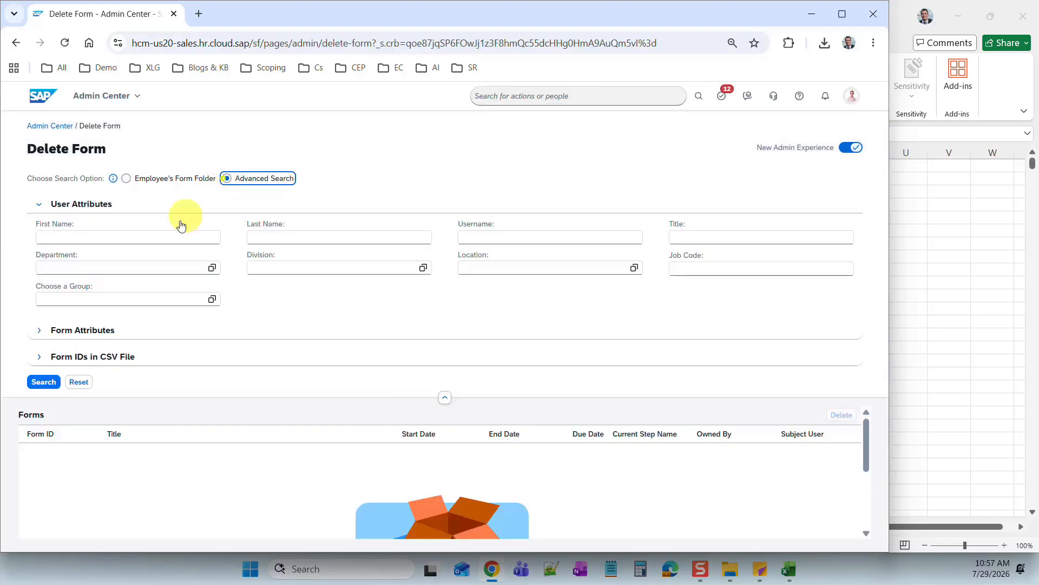
pyautogui.click(38, 330)
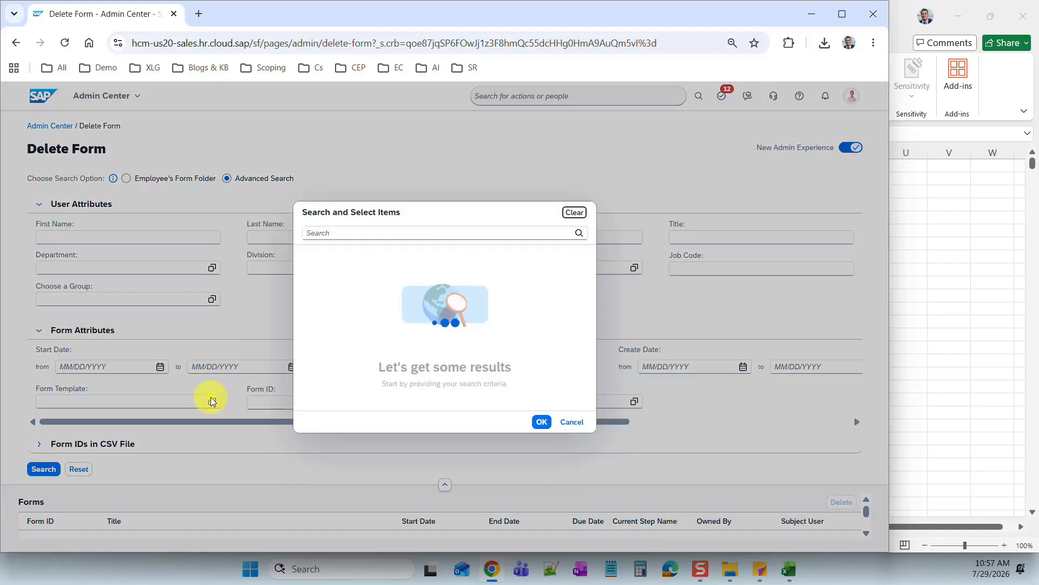
pyautogui.click(212, 402)
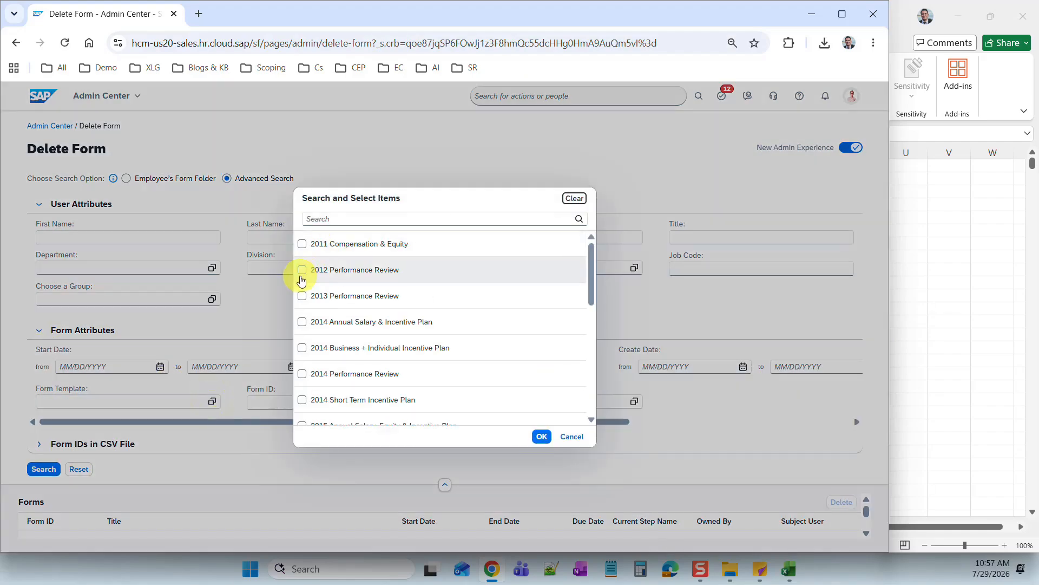
pyautogui.click(302, 276)
pyautogui.click(541, 436)
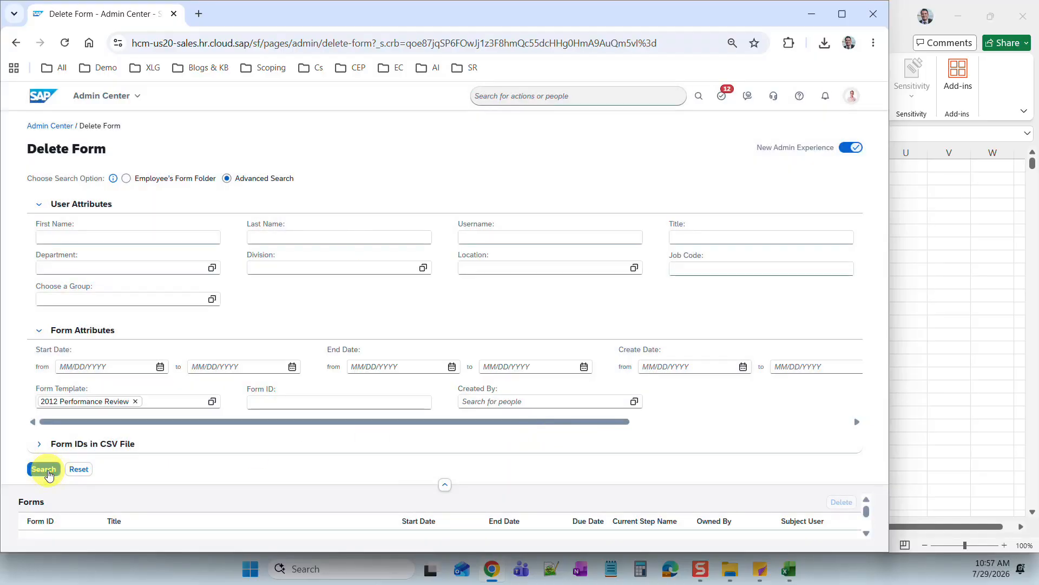
pyautogui.click(52, 473)
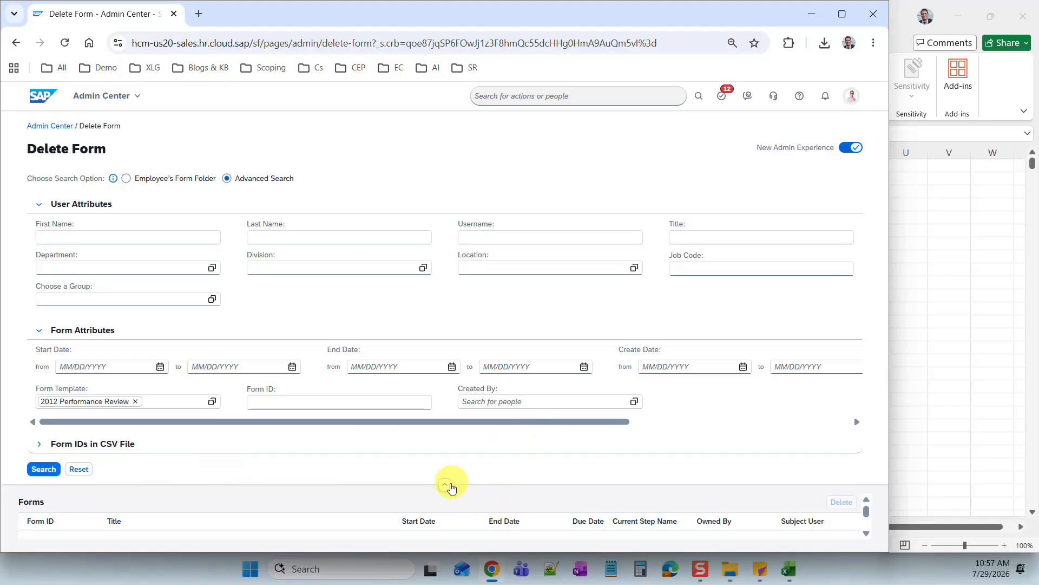
# - On the legacy Delete Document page, search 2012 Performance Review forms, confirming 0 documents returned
pyautogui.click(445, 160)
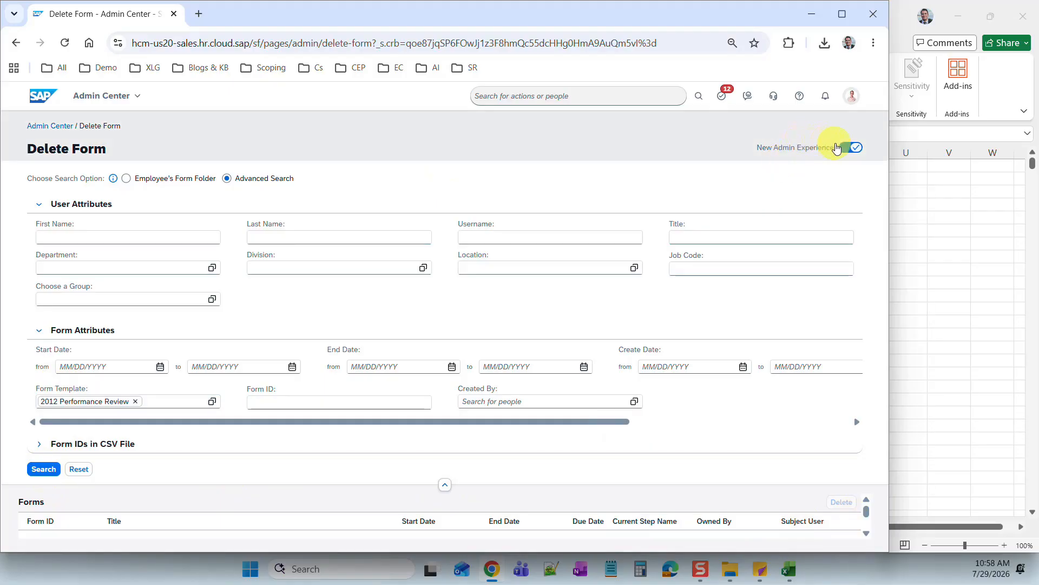
pyautogui.click(851, 147)
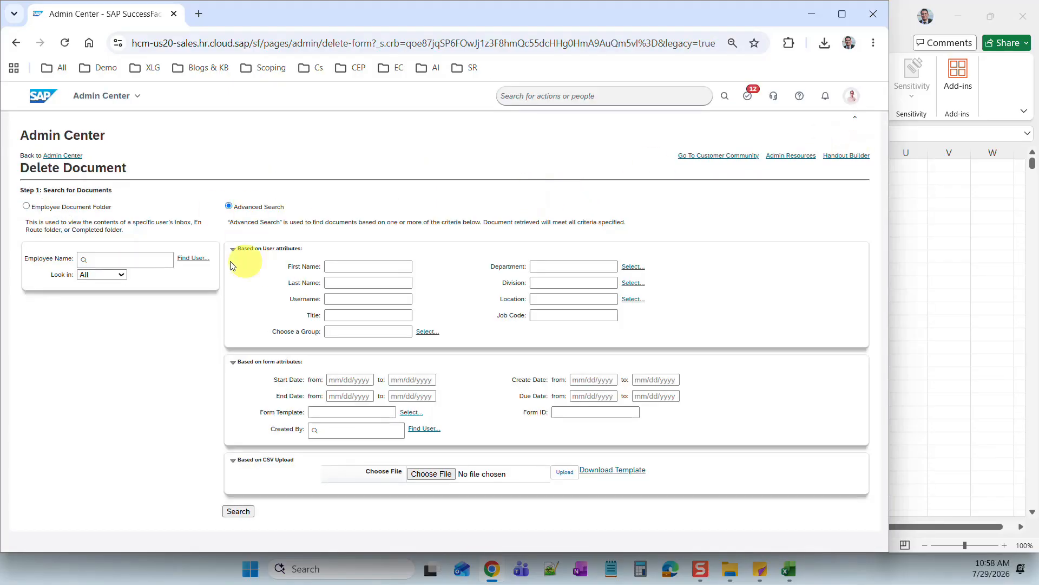
pyautogui.click(410, 413)
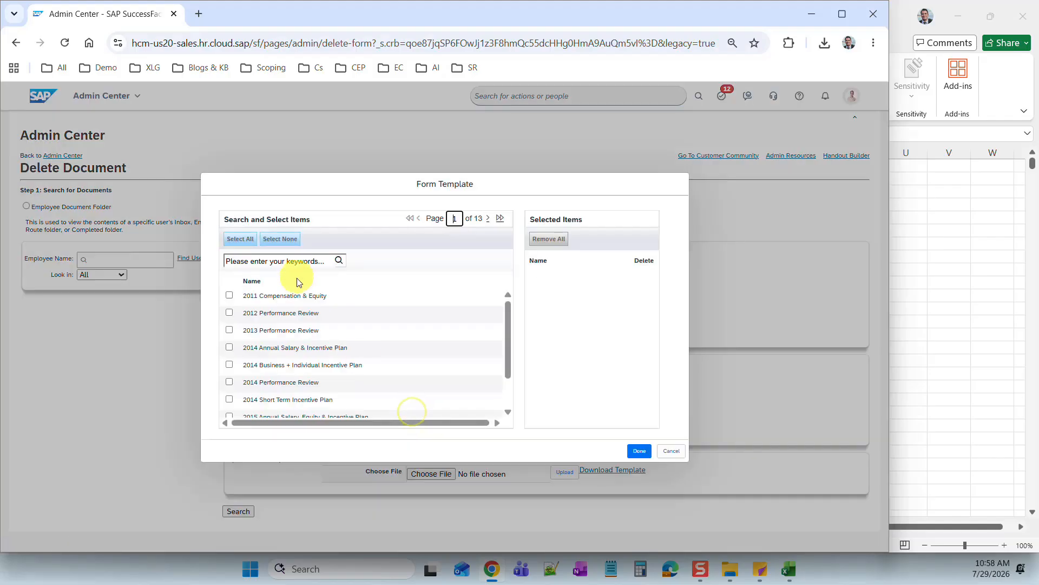
pyautogui.click(229, 312)
pyautogui.click(640, 451)
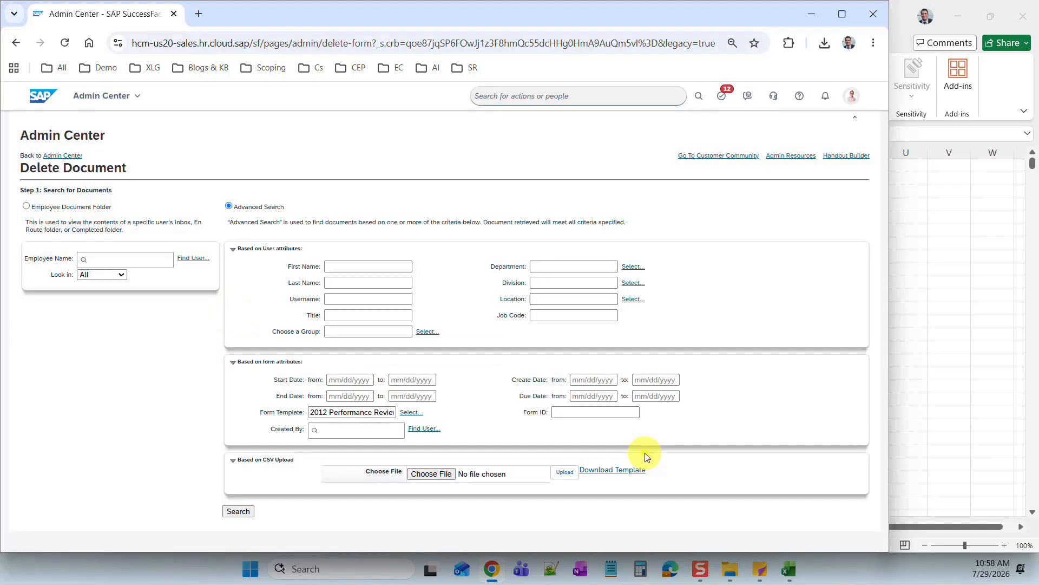
pyautogui.click(240, 514)
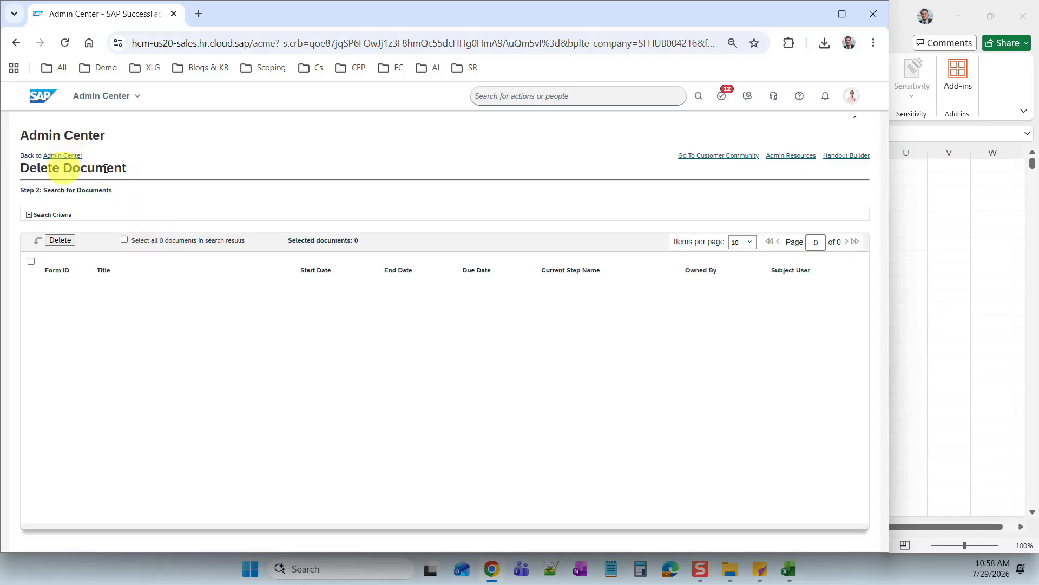
# - Open Restore Deleted Forms via 'restore delete form' in the classic page layout
pyautogui.click(496, 93)
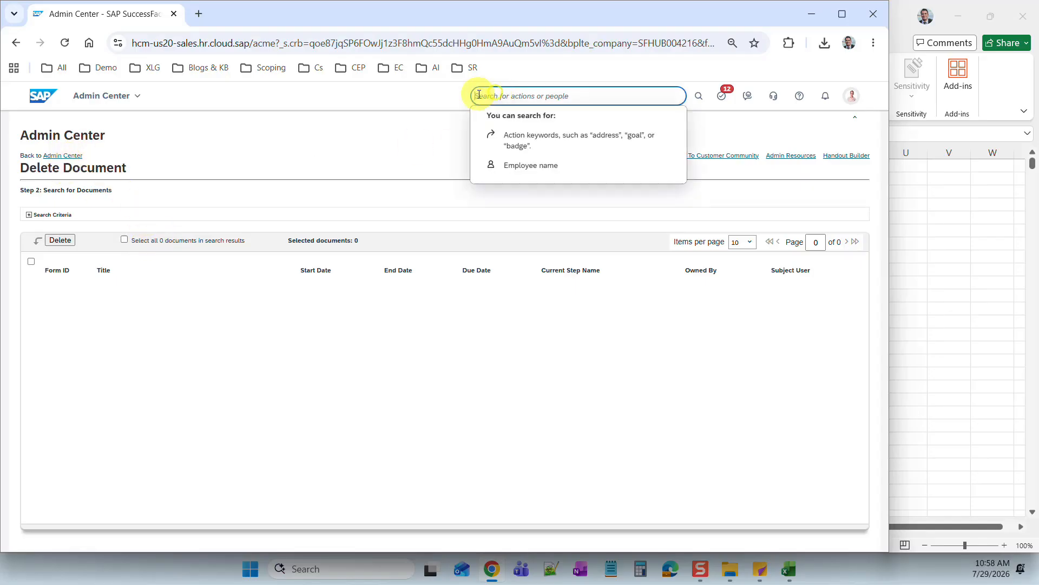
pyautogui.write('restore delete f')
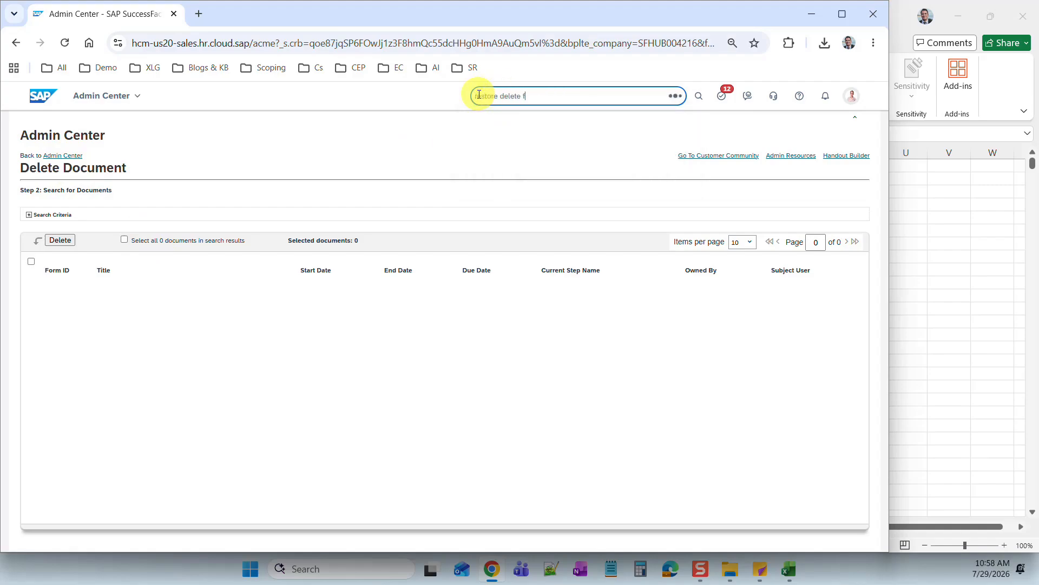
pyautogui.write('orm')
pyautogui.click(498, 114)
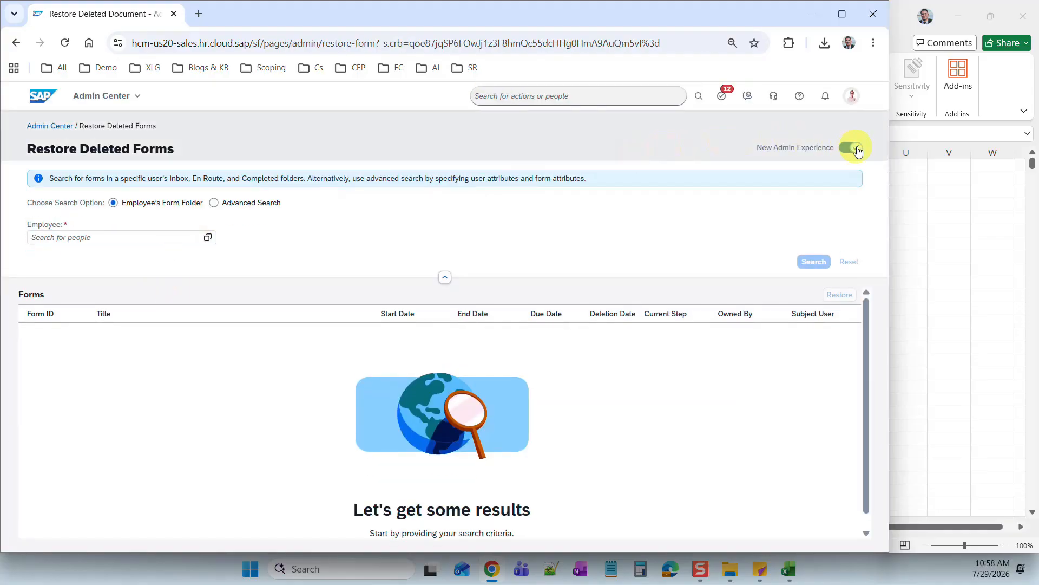
pyautogui.click(851, 147)
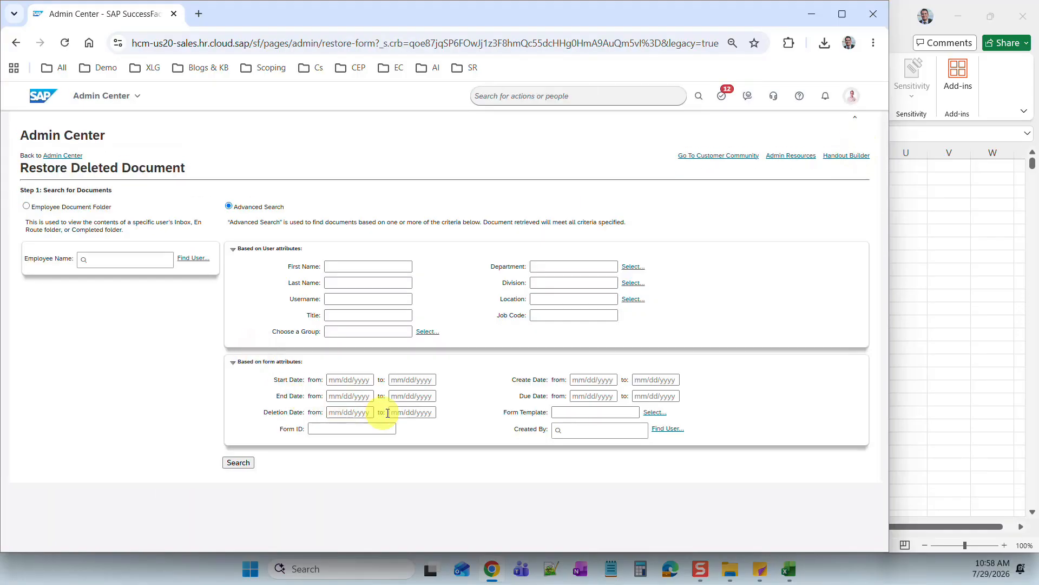
# - Search deleted forms using the 2012 Performance Review template, listing 74 documents
pyautogui.click(654, 412)
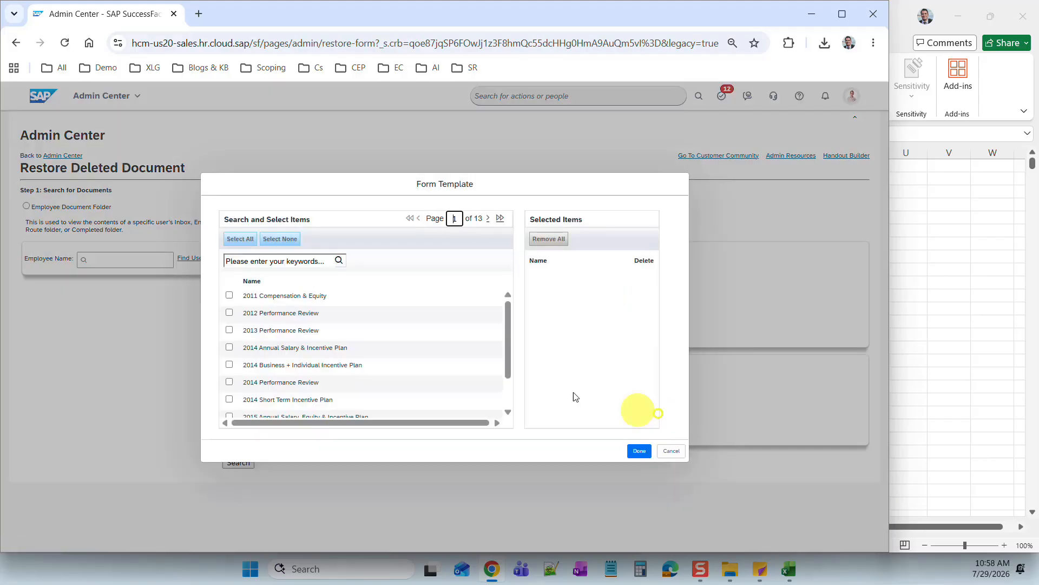
pyautogui.click(261, 260)
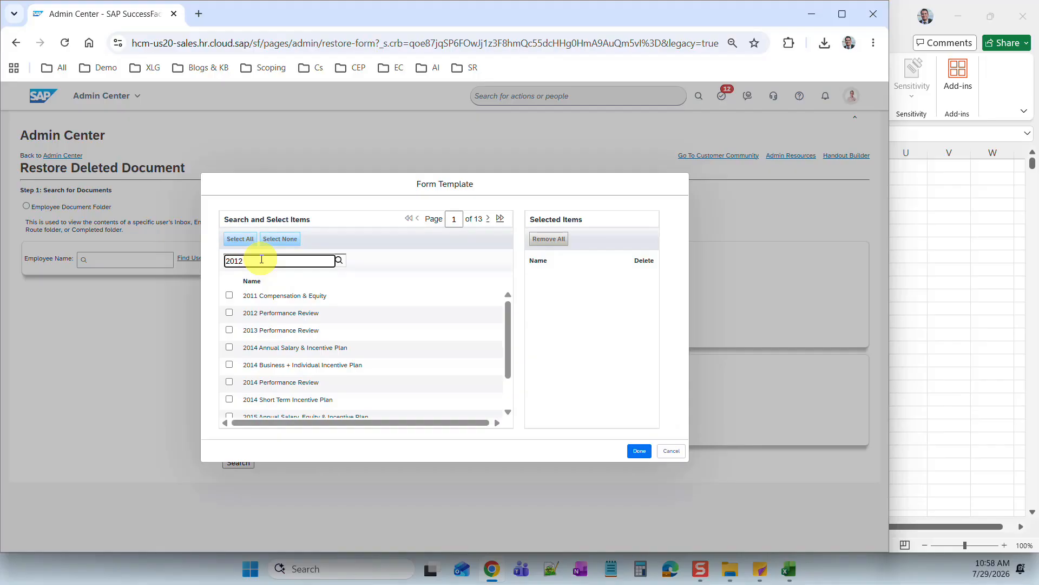
pyautogui.click(229, 312)
pyautogui.click(640, 451)
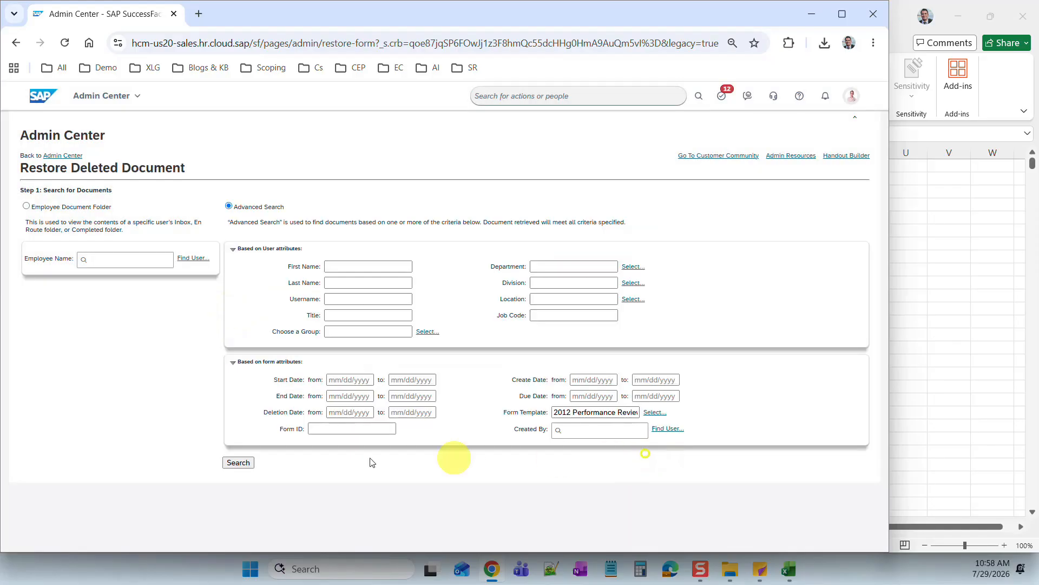
pyautogui.click(239, 463)
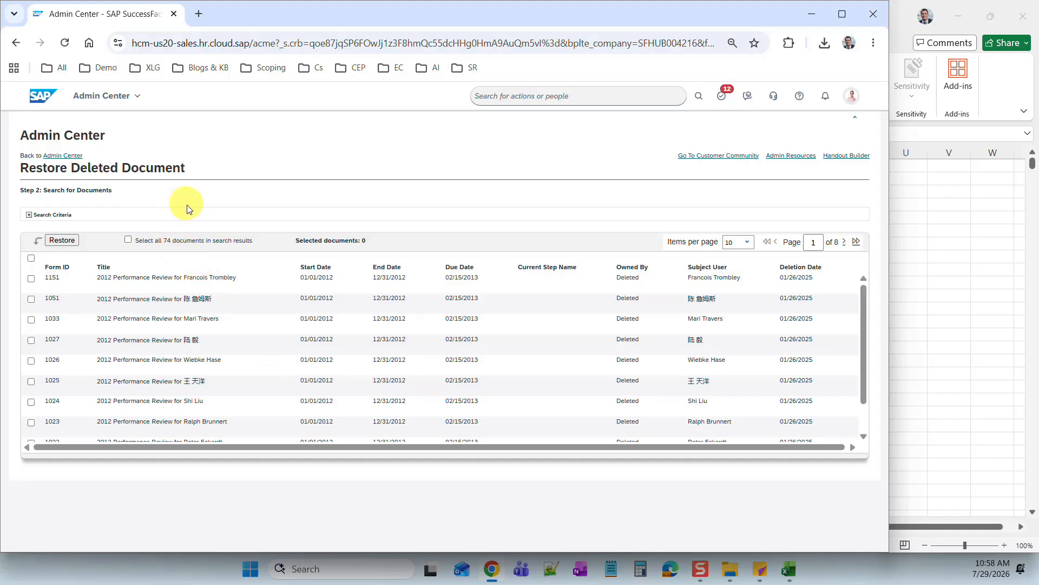
# - Select form ID 1151 from the deleted documents list for cross-checking
pyautogui.click(170, 243)
pyautogui.click(128, 239)
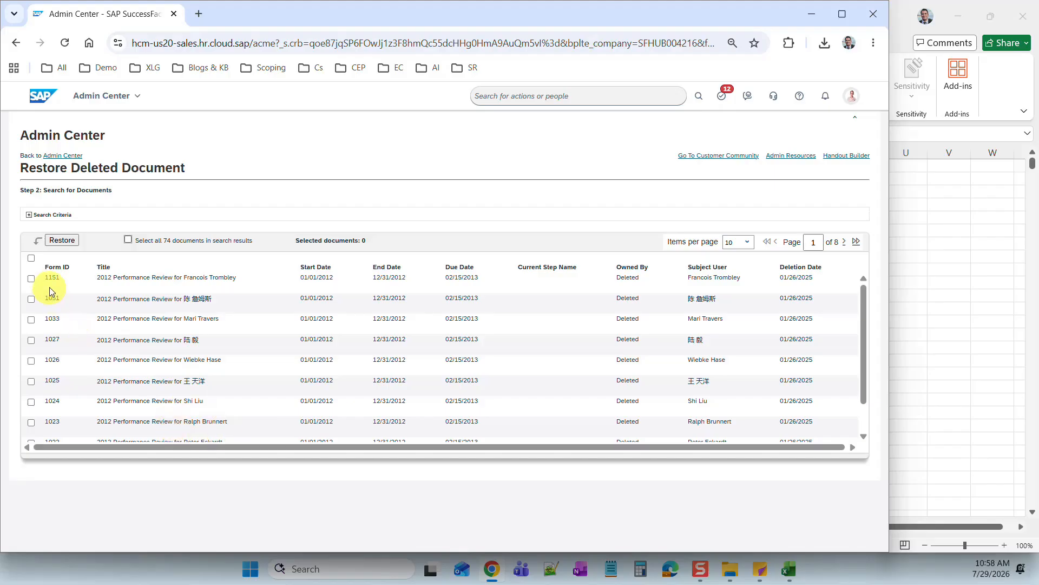
pyautogui.moveTo(45, 282); pyautogui.dragTo(62, 283)
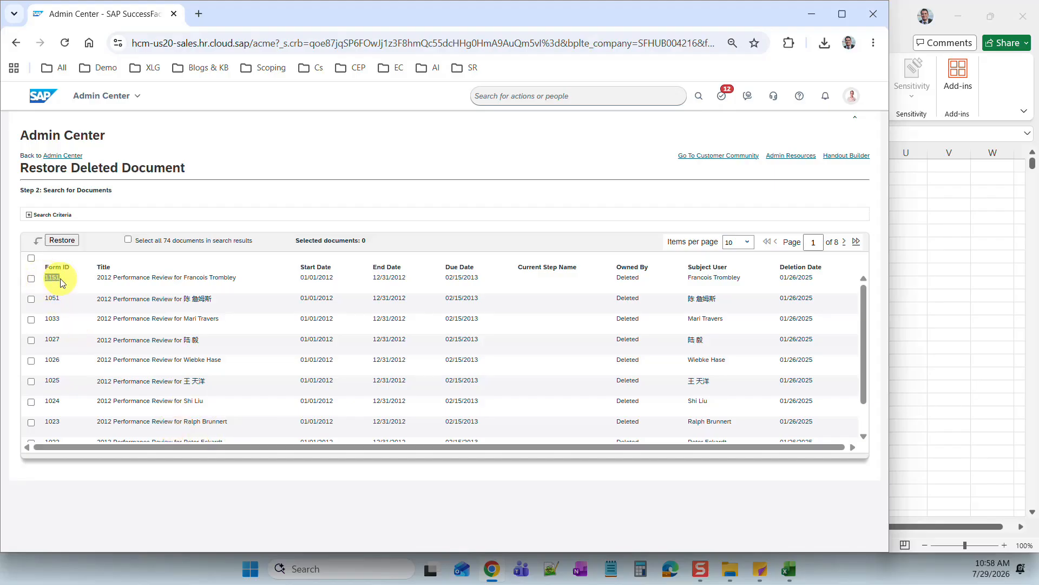
# - In the 2012 performance form report workbook, find 1151 in the Doc Id column at A1498
pyautogui.moveTo(787, 579)
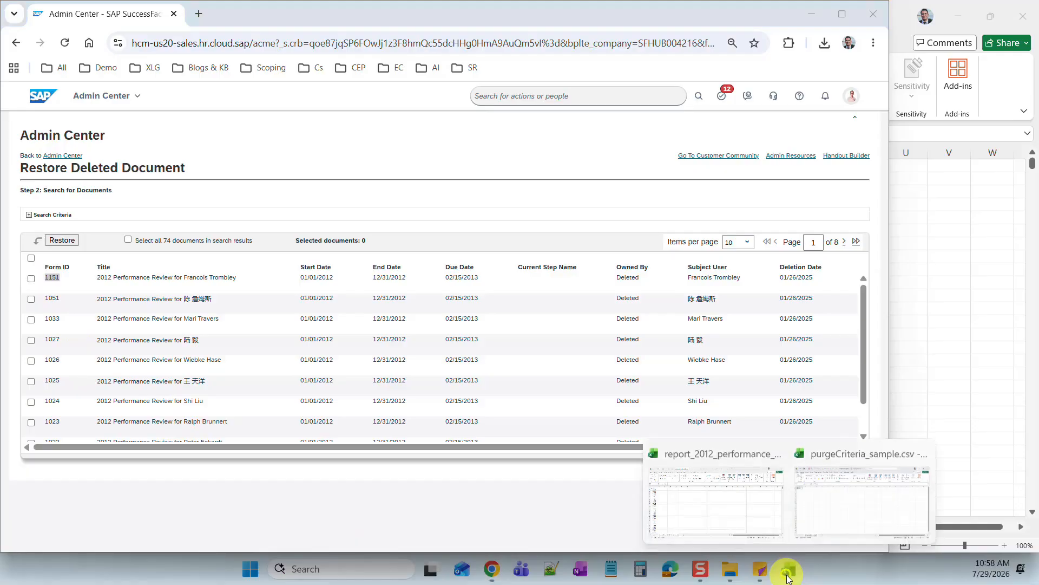
pyautogui.click(863, 500)
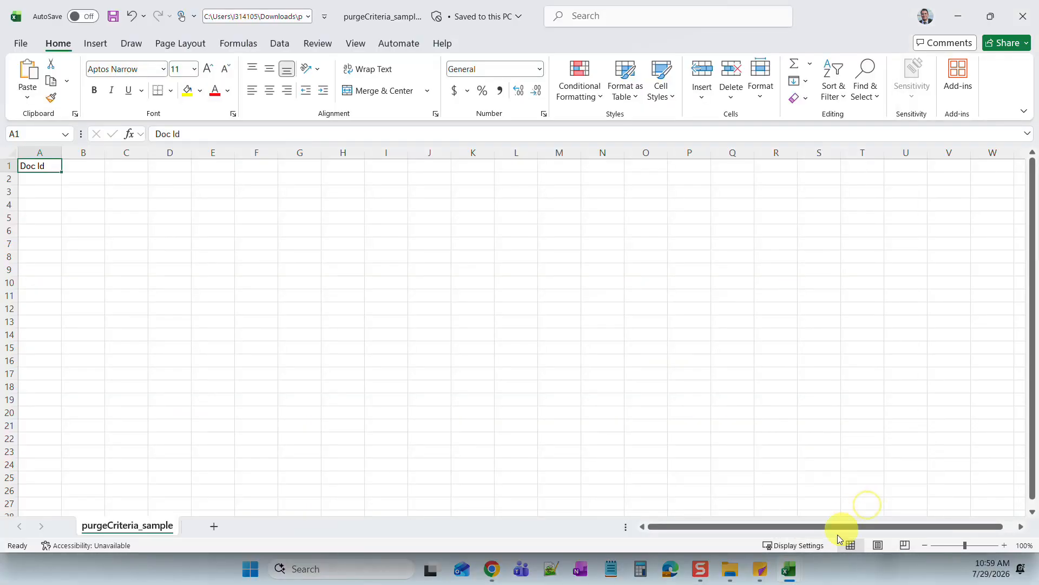
pyautogui.moveTo(789, 580)
pyautogui.click(703, 497)
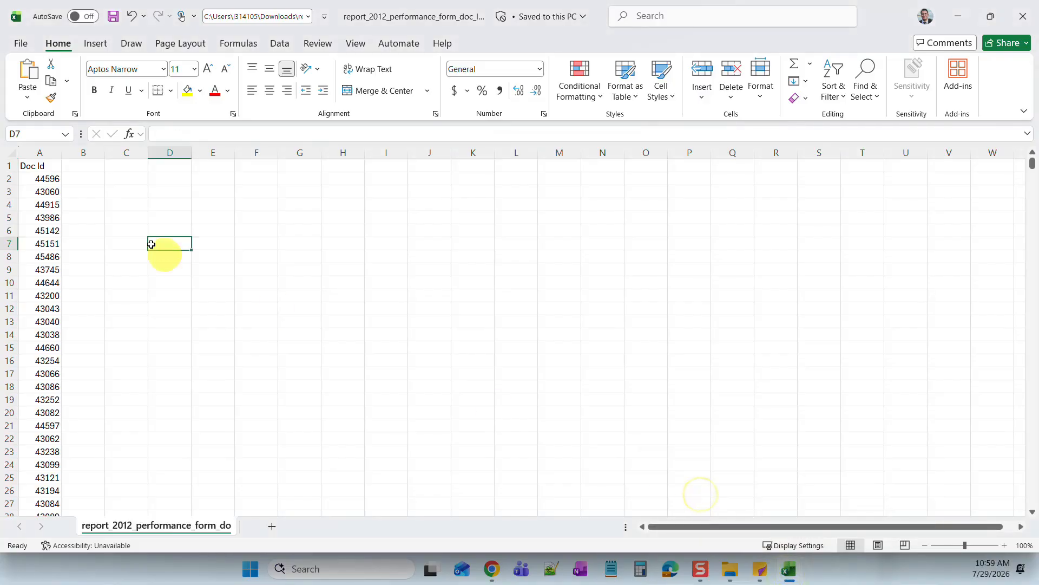
pyautogui.click(31, 150)
pyautogui.hotkey('ctrl', 'f')
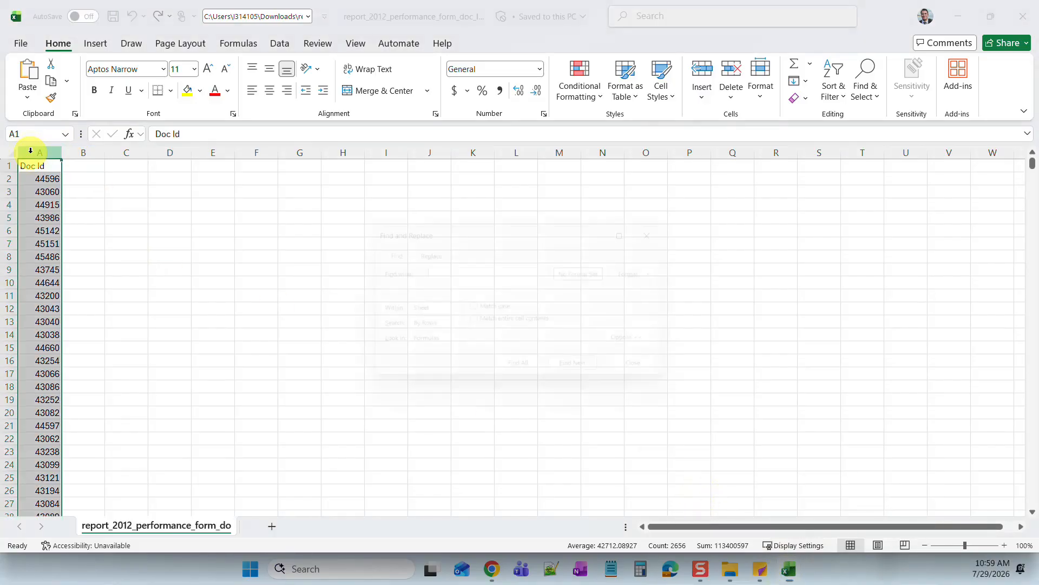
pyautogui.press('Return')
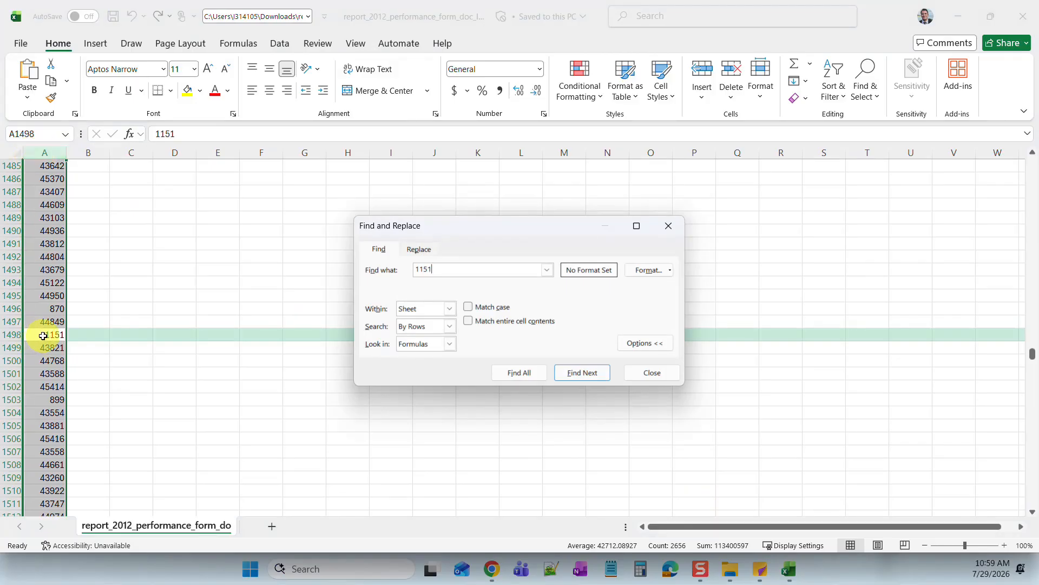
pyautogui.click(44, 335)
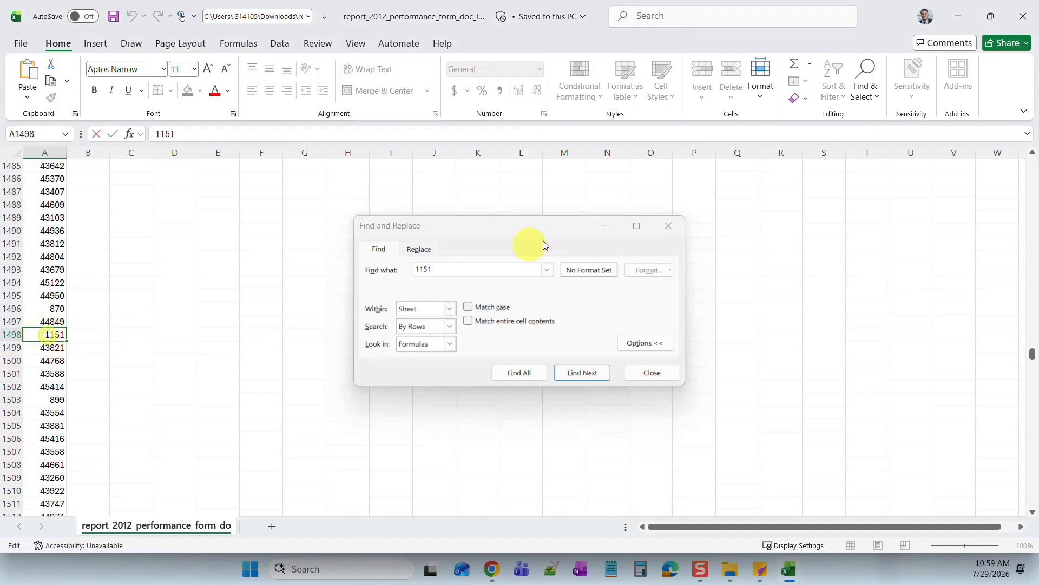
pyautogui.click(668, 225)
# - Minimize Excel and return to the SuccessFactors Restore Deleted Document results
pyautogui.click(271, 281)
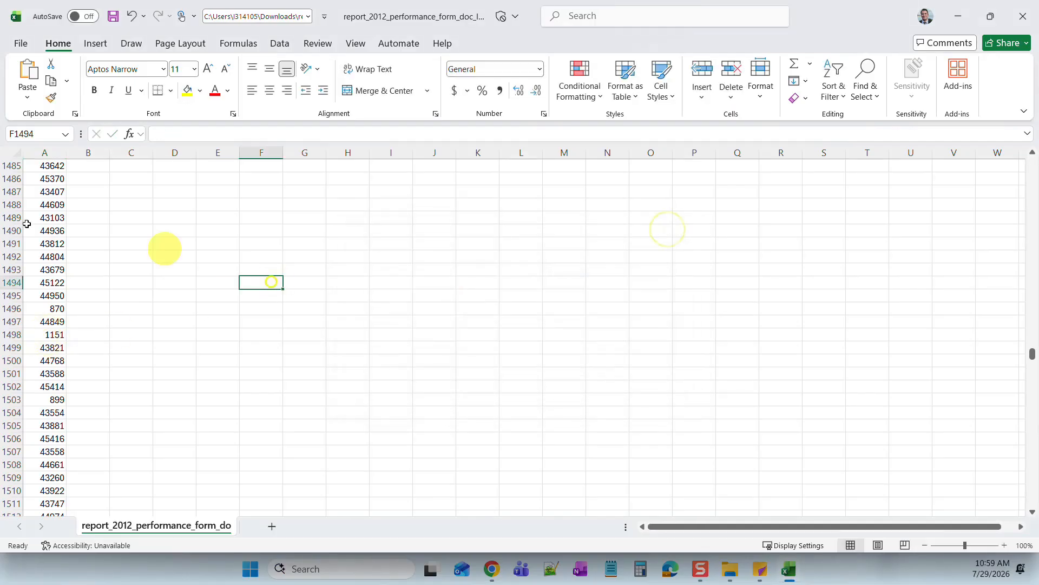
pyautogui.click(46, 153)
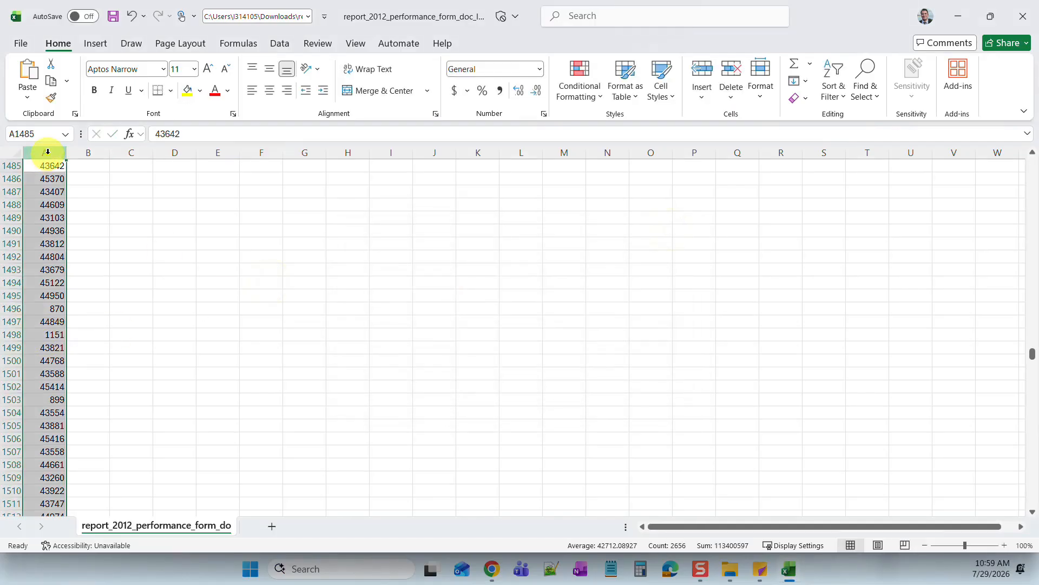
pyautogui.click(961, 19)
pyautogui.click(491, 571)
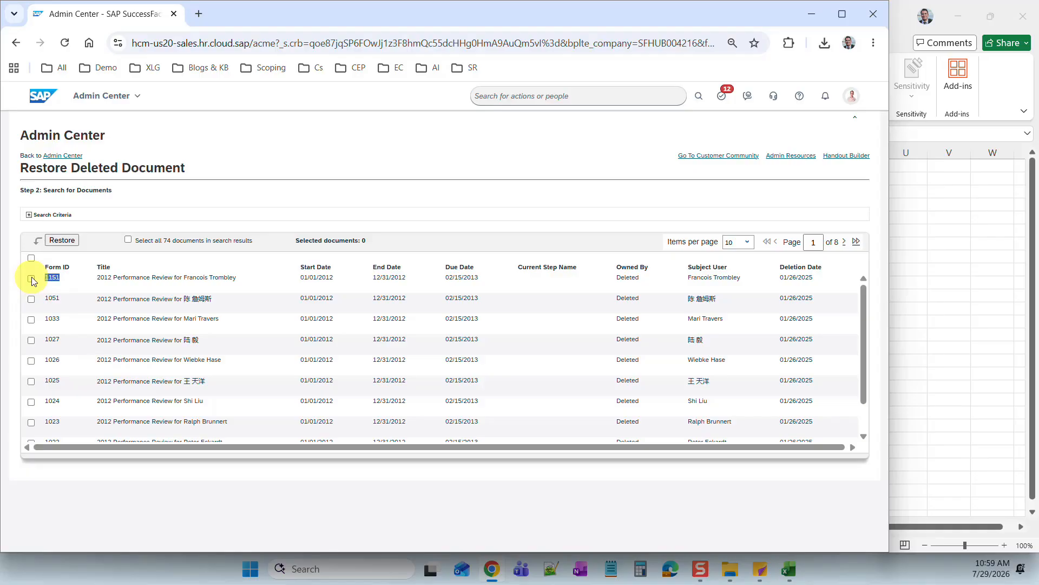
pyautogui.click(488, 96)
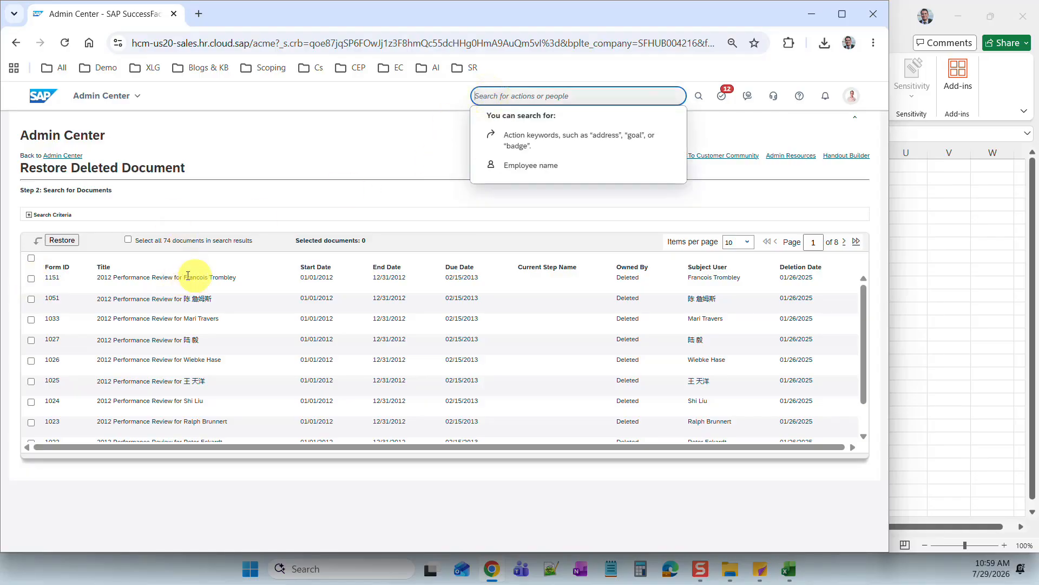
pyautogui.click(314, 160)
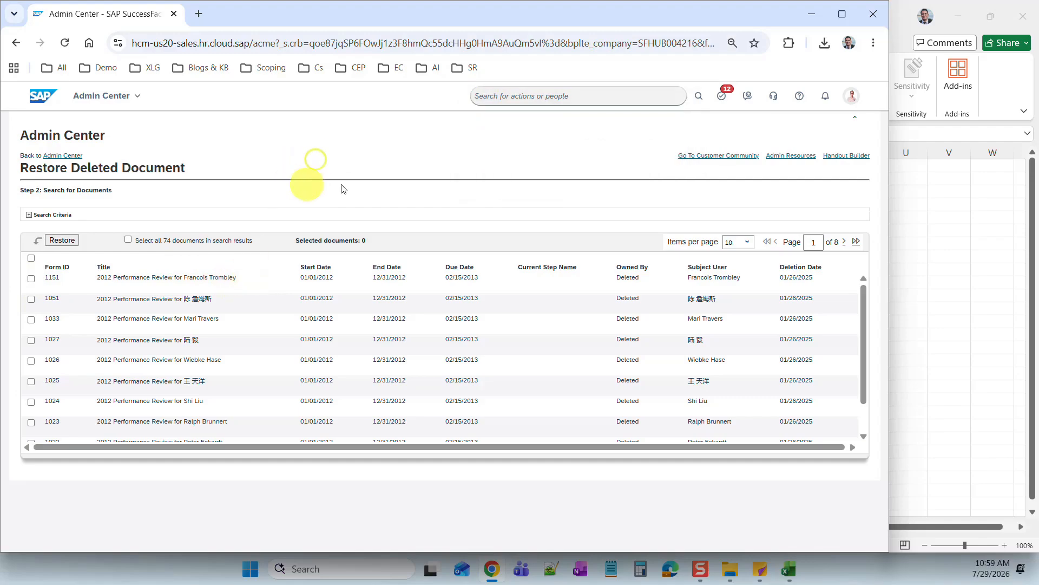